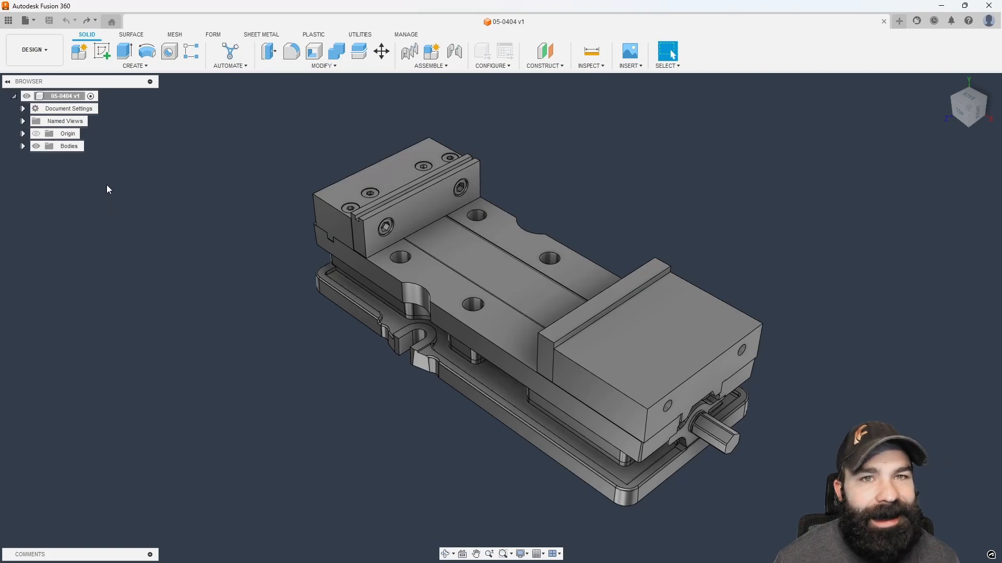
# Step: Enable design history capture for the vise model and create components from all 17 bodies
pyautogui.rightClick(77, 96)
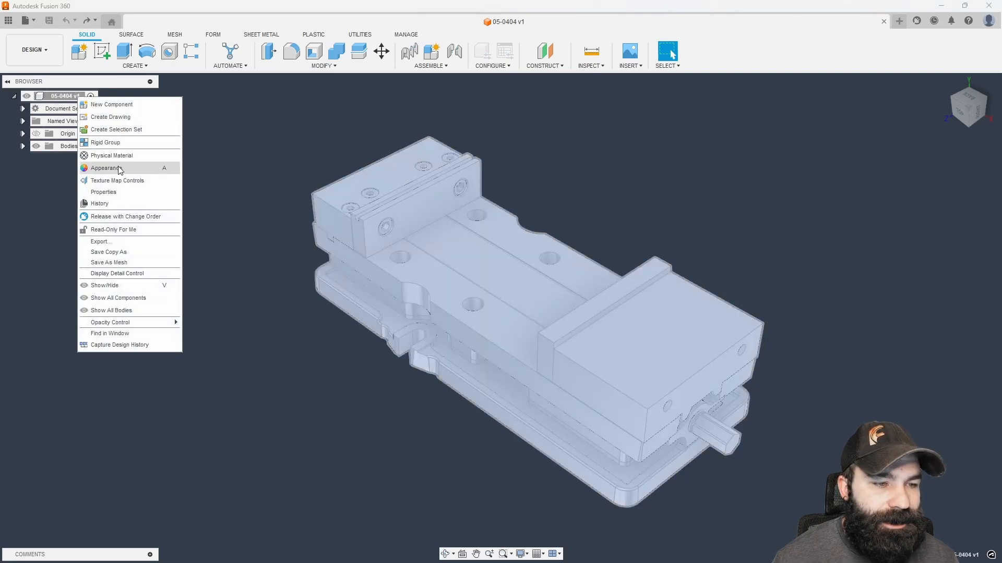
pyautogui.click(102, 346)
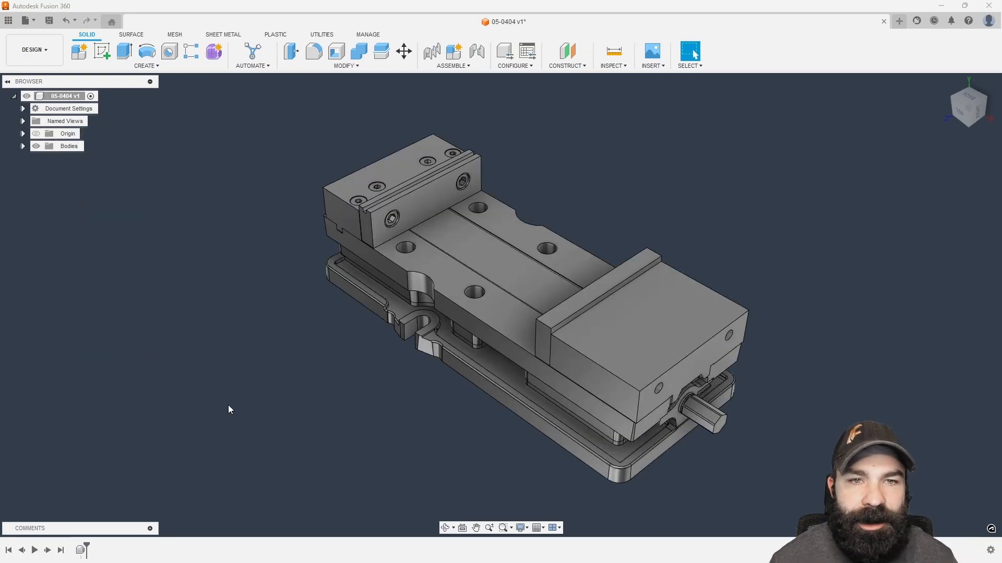
pyautogui.click(23, 146)
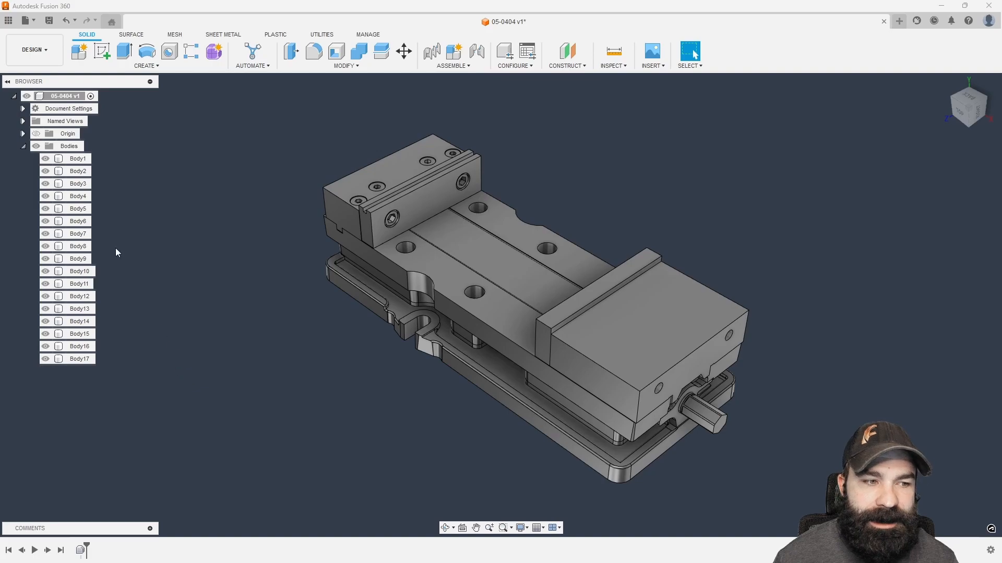
pyautogui.click(78, 159)
pyautogui.keyDown('shift'); pyautogui.click(83, 361); pyautogui.keyUp('shift')
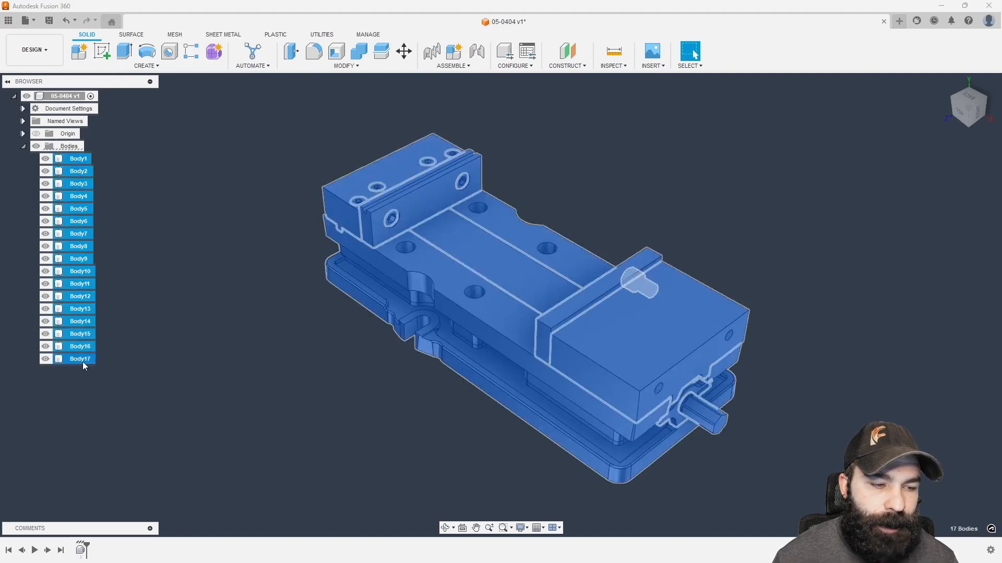
pyautogui.rightClick(83, 362)
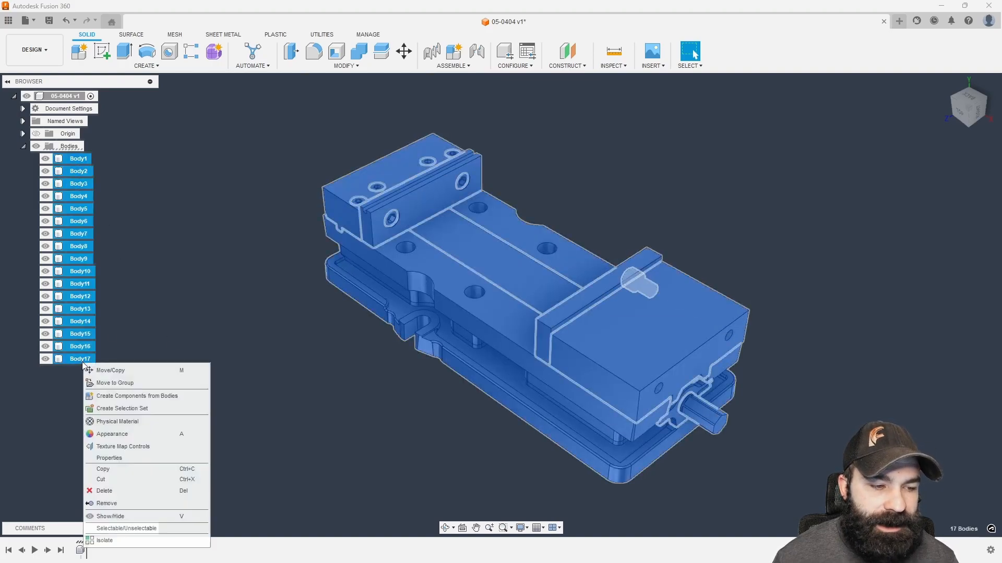
pyautogui.click(147, 396)
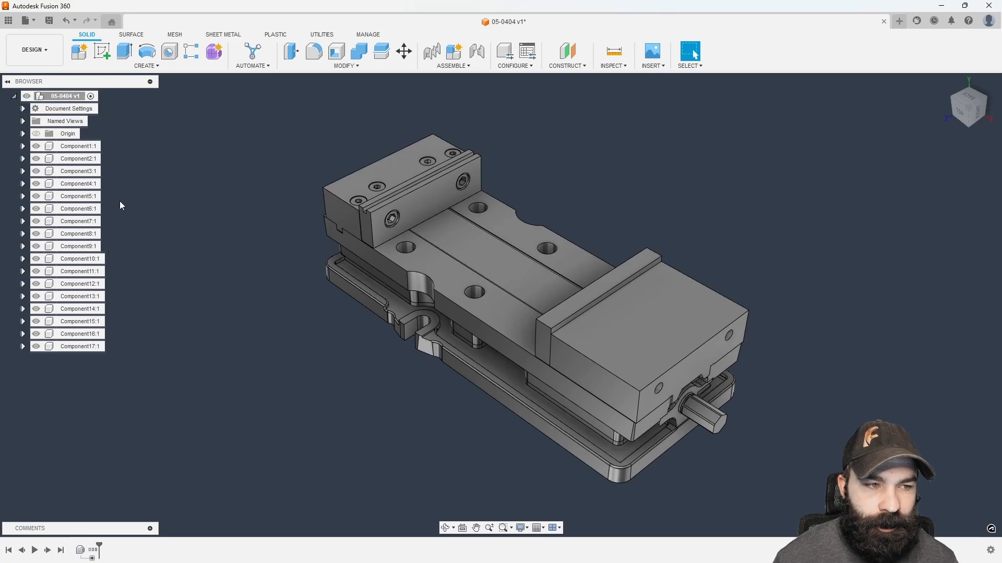
# Step: Create an internal standard component named Vise under the root of the design
pyautogui.click(81, 52)
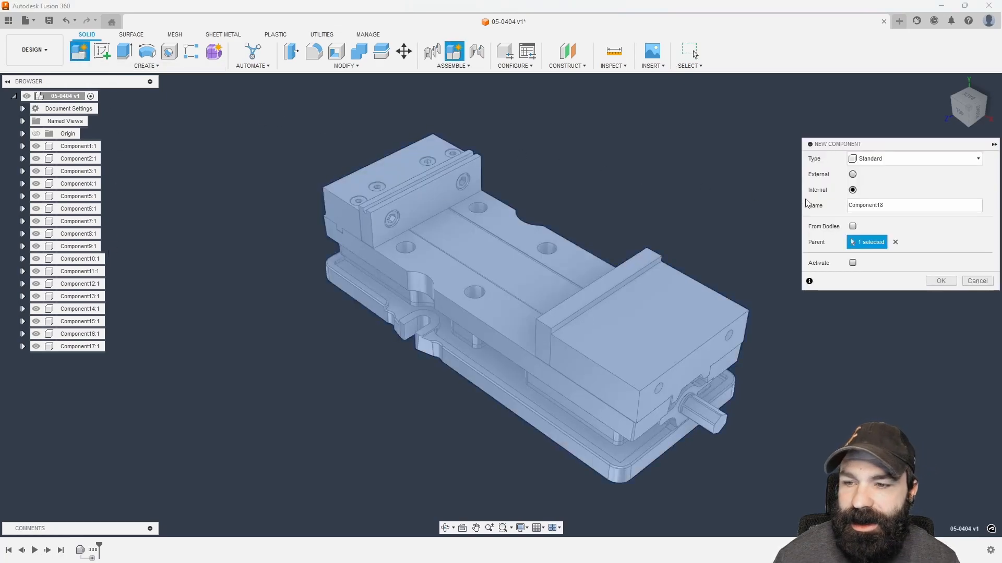
pyautogui.moveTo(899, 208); pyautogui.dragTo(812, 236)
pyautogui.write('Stock')
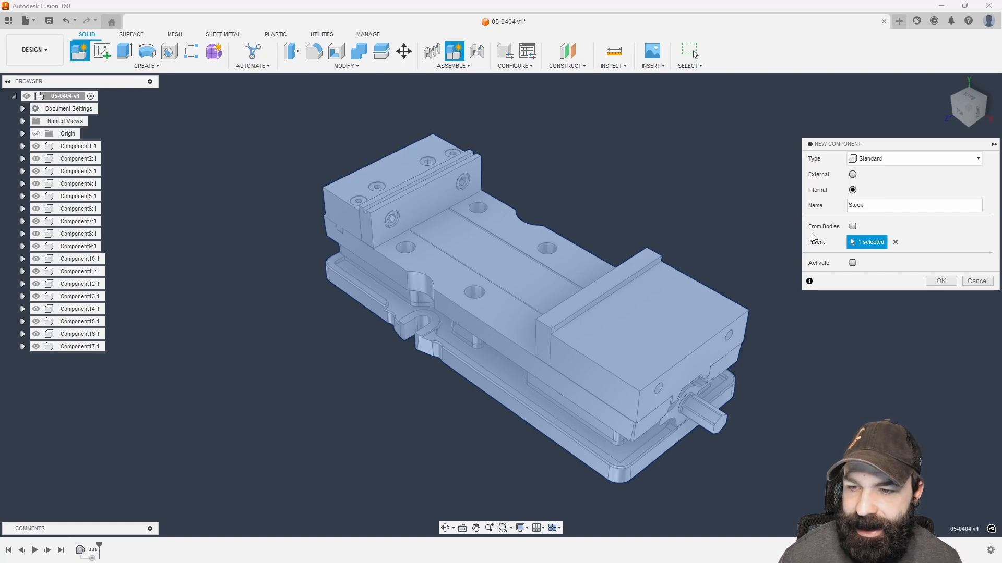
pyautogui.press('BackSpace')
pyautogui.press('BackSpace')
pyautogui.press('BackSpace')
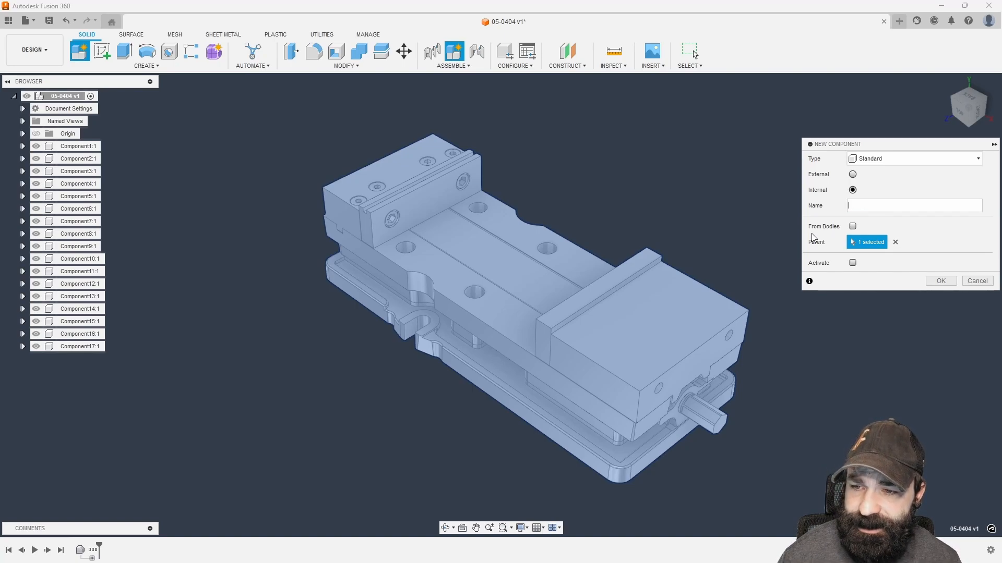
pyautogui.write('Vise')
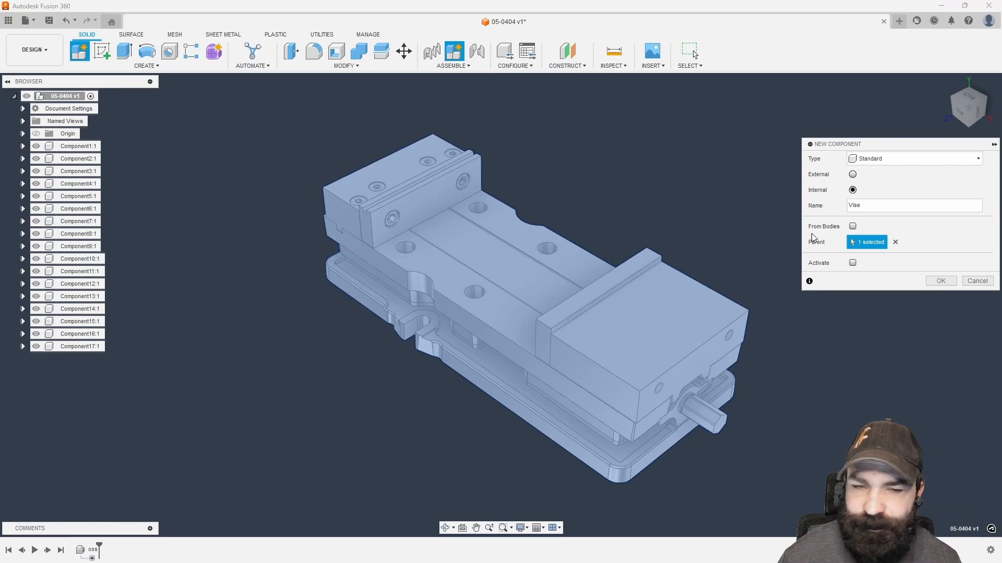
pyautogui.press('Return')
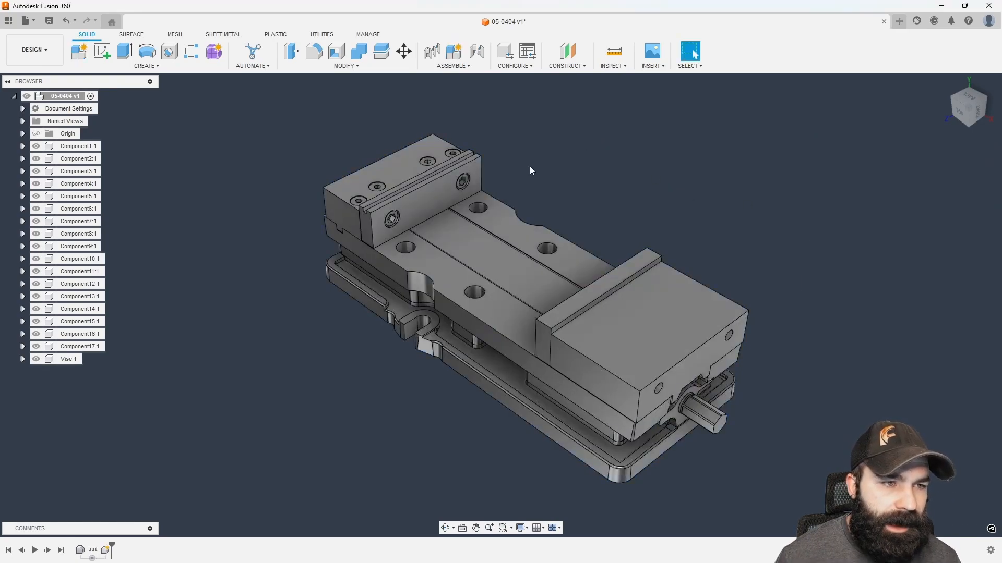
# Step: Activate the Vise component and create an internal component named Fixed Jaw inside it
pyautogui.doubleClick(68, 359)
pyautogui.click(142, 369)
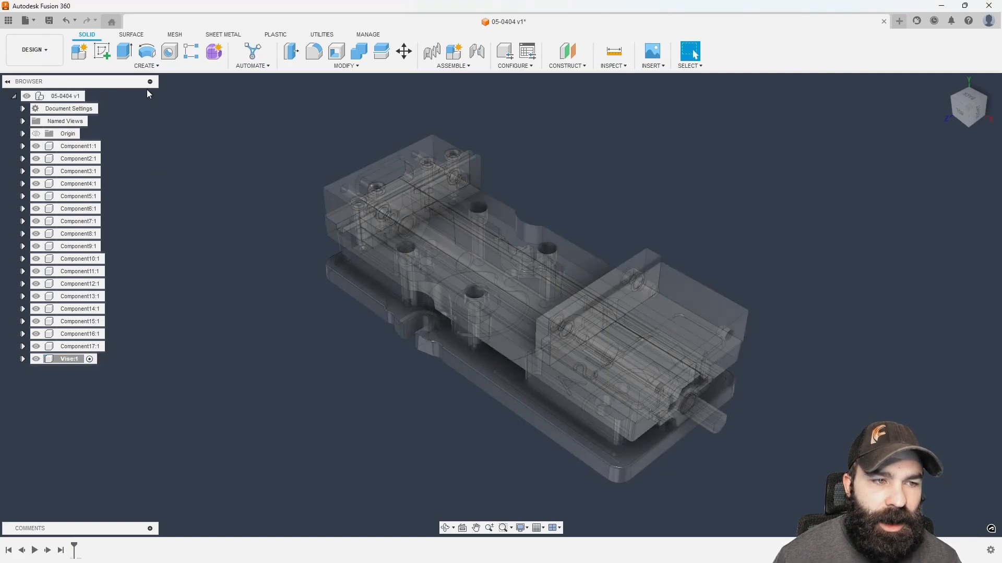
pyautogui.click(79, 51)
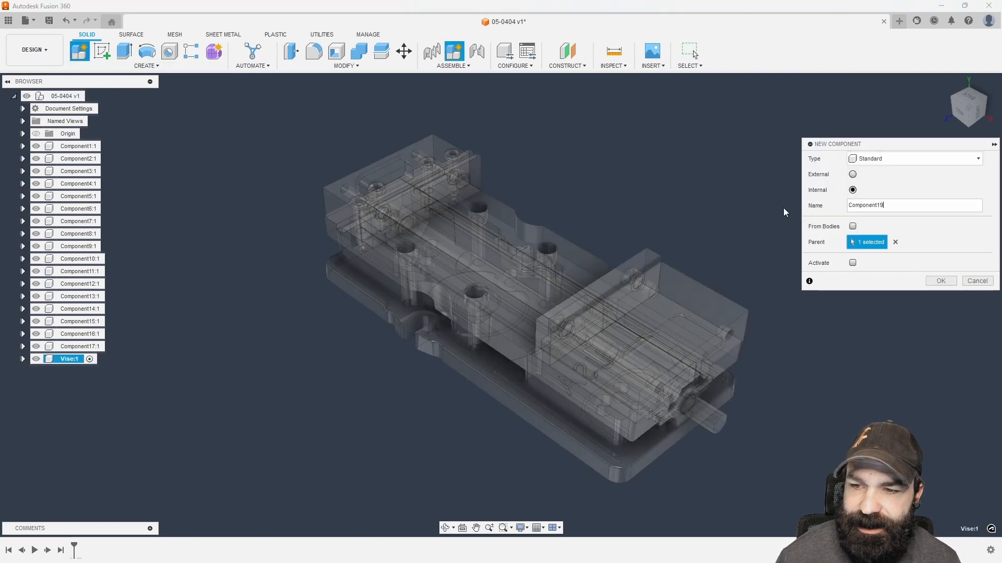
pyautogui.press('BackSpace')
pyautogui.press('BackSpace')
pyautogui.press('BackSpace')
pyautogui.press('BackSpace')
pyautogui.press('BackSpace')
pyautogui.press('BackSpace')
pyautogui.press('BackSpace')
pyautogui.press('BackSpace')
pyautogui.press('BackSpace')
pyautogui.press('BackSpace')
pyautogui.press('BackSpace')
pyautogui.write('Fixed Jaw')
pyautogui.press('Return')
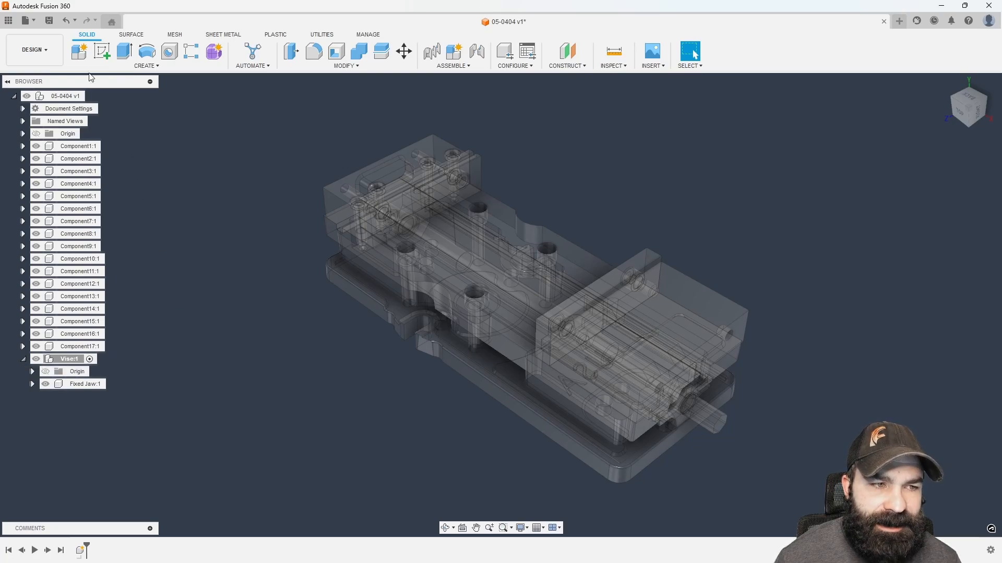
# Step: Create a second internal component named Moving Jaw inside the Vise component
pyautogui.click(79, 51)
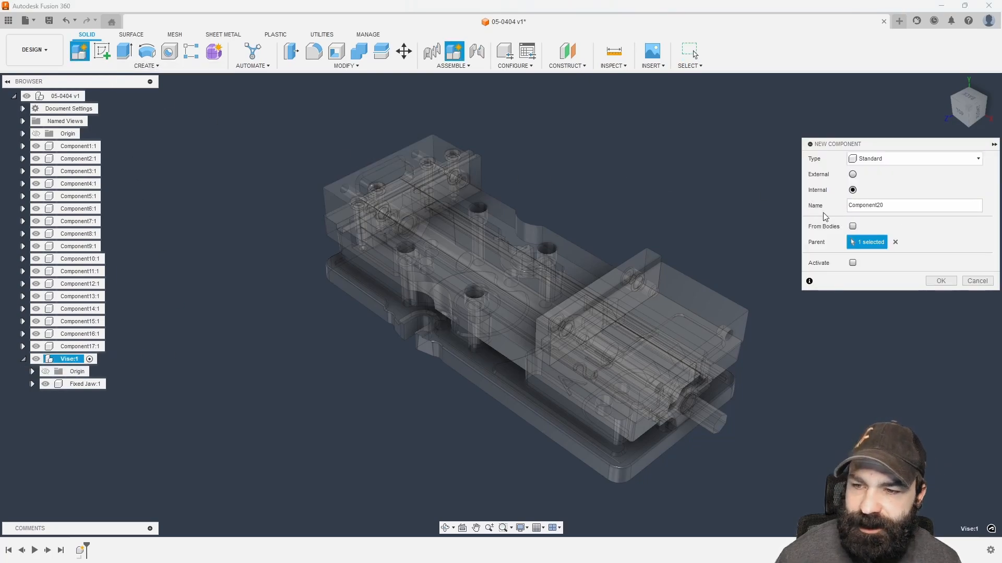
pyautogui.press('BackSpace')
pyautogui.press('BackSpace')
pyautogui.press('BackSpace')
pyautogui.press('BackSpace')
pyautogui.press('BackSpace')
pyautogui.press('BackSpace')
pyautogui.press('BackSpace')
pyautogui.press('BackSpace')
pyautogui.press('BackSpace')
pyautogui.press('BackSpace')
pyautogui.press('BackSpace')
pyautogui.write('Mov')
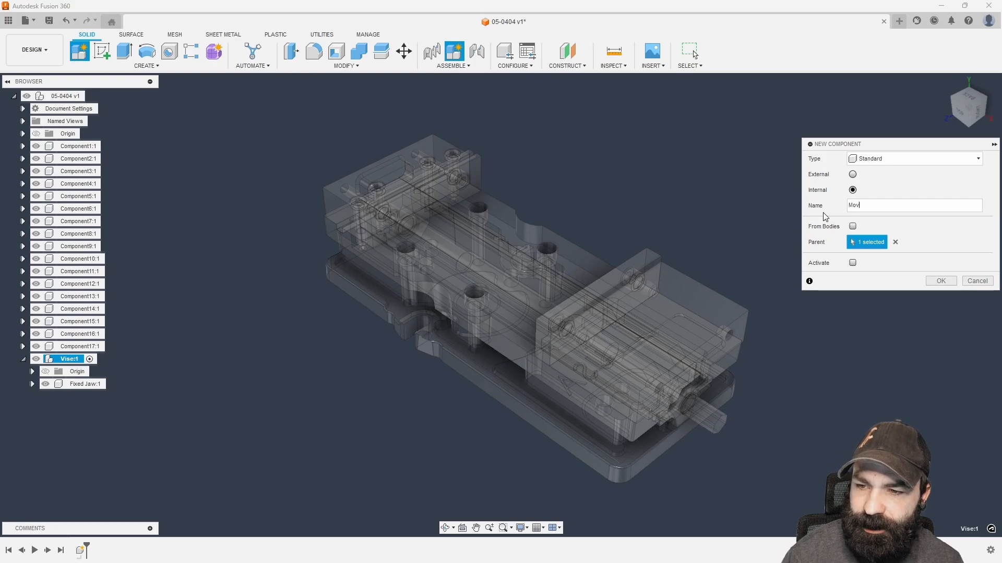
pyautogui.write('ing Jaw')
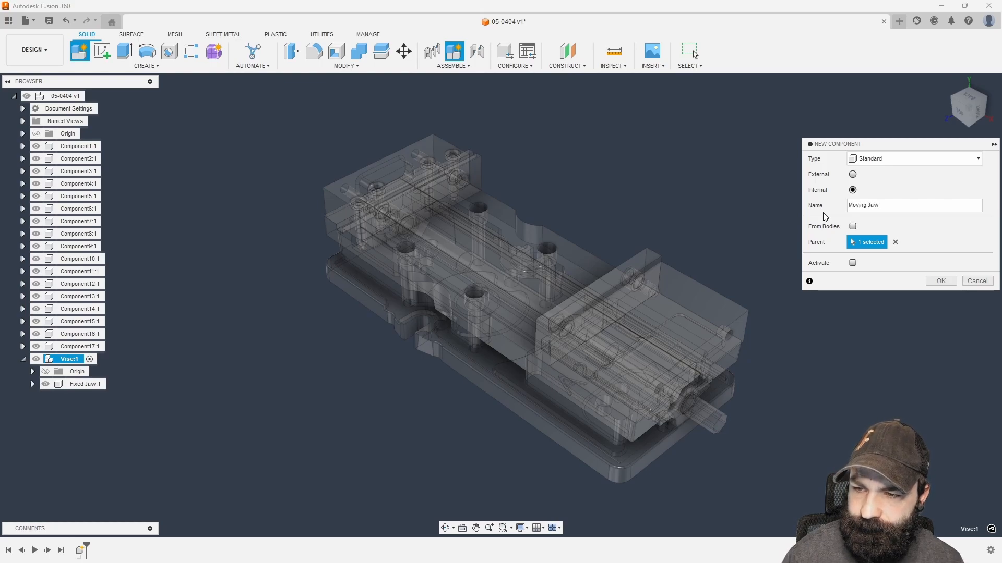
pyautogui.click(949, 281)
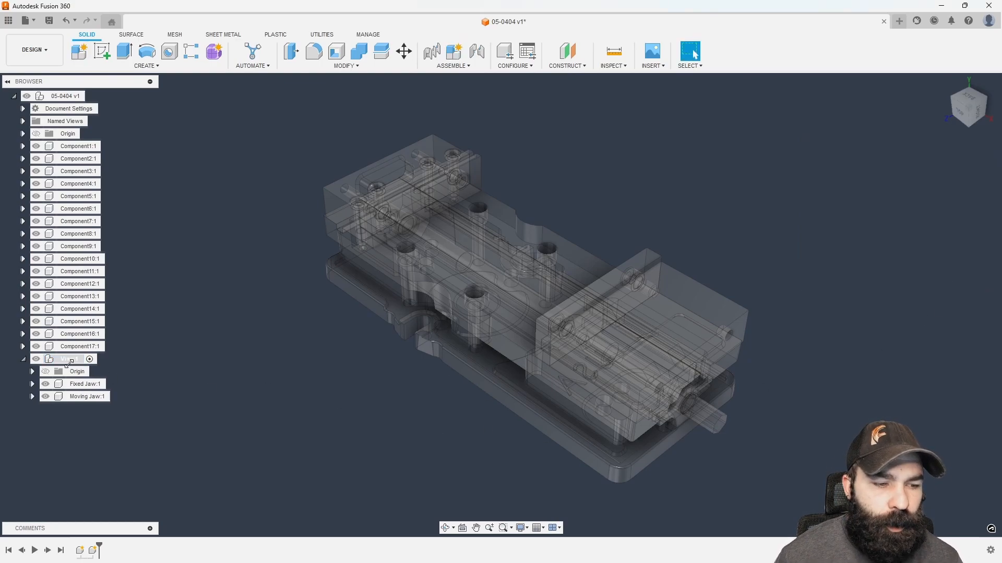
# Step: Reactivate the top-level assembly and create an internal component named Stock in it
pyautogui.click(90, 96)
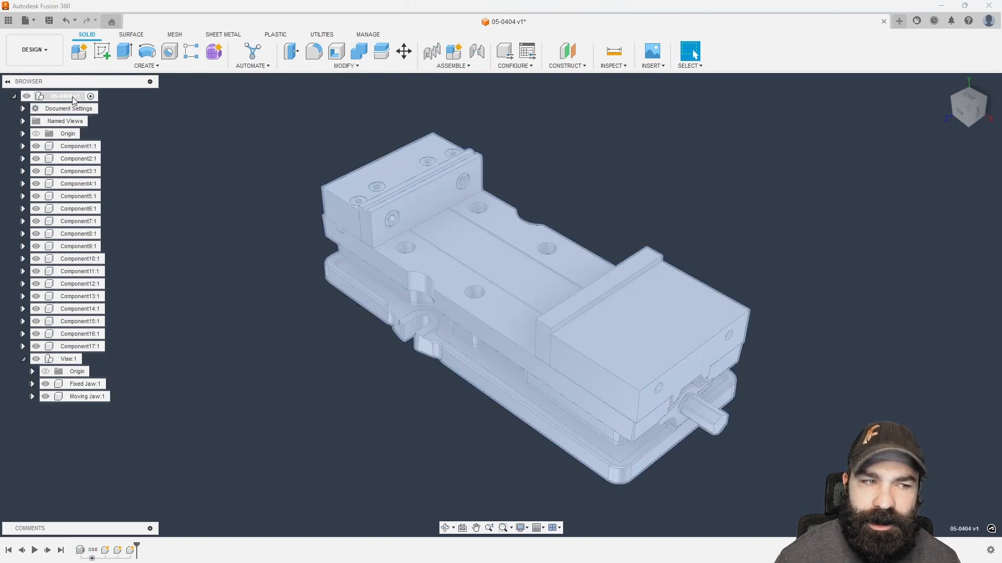
pyautogui.click(79, 53)
pyautogui.click(891, 208)
pyautogui.write('S')
pyautogui.moveTo(892, 208); pyautogui.dragTo(848, 207)
pyautogui.write('St')
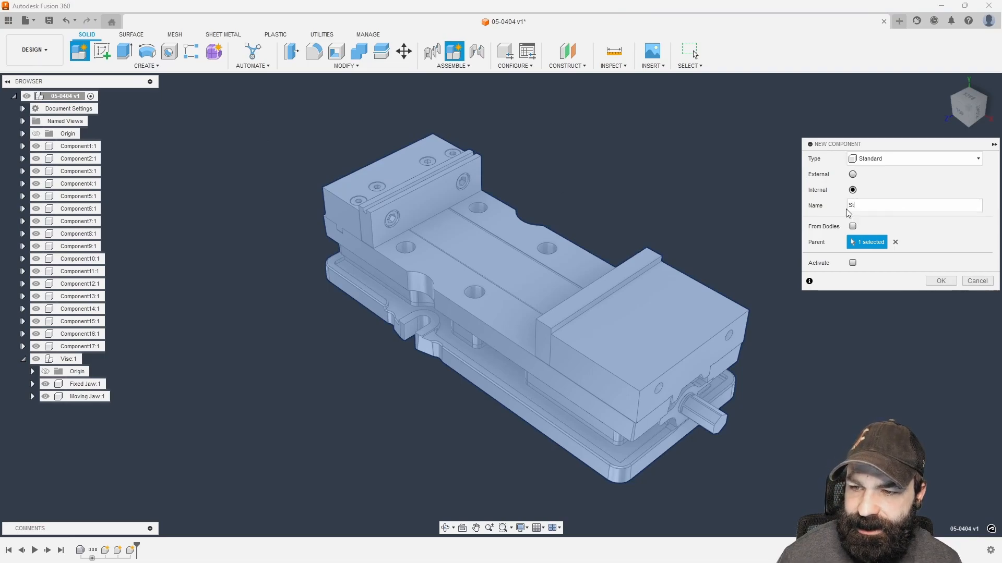
pyautogui.write('ock')
pyautogui.press('Return')
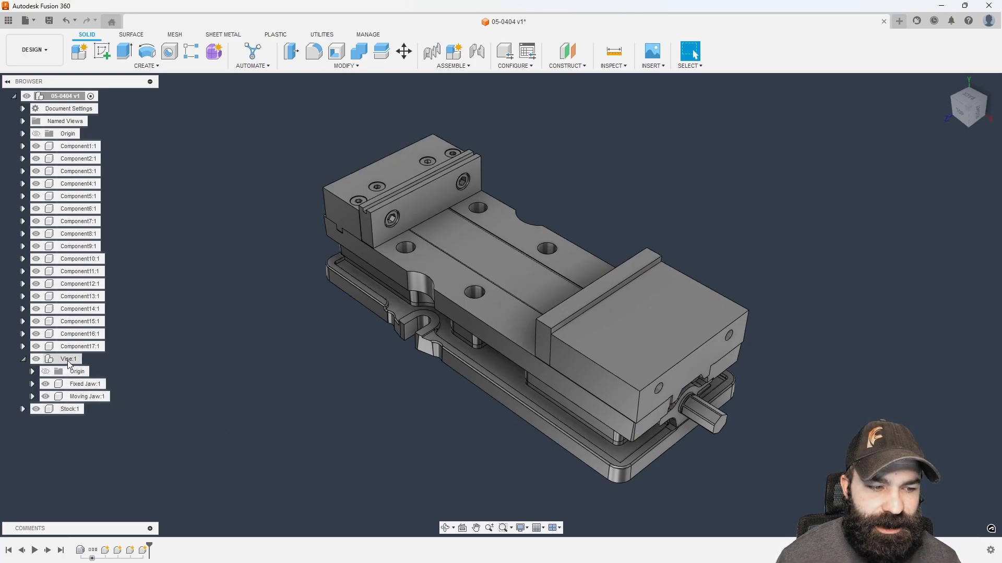
# Step: Create another internal component named Part at the top level, leaving it inactive
pyautogui.click(82, 56)
pyautogui.click(856, 266)
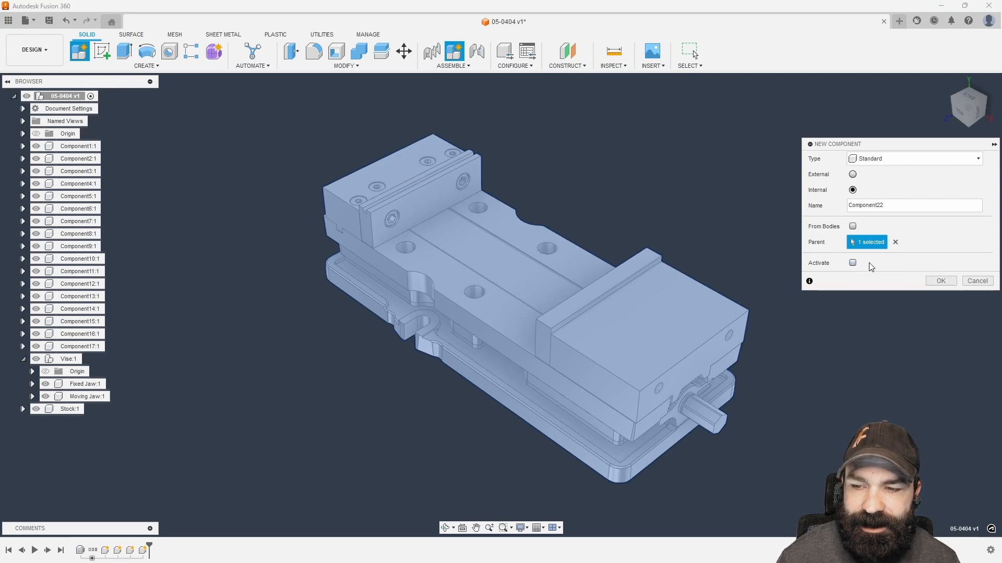
pyautogui.doubleClick(889, 205)
pyautogui.write('Part')
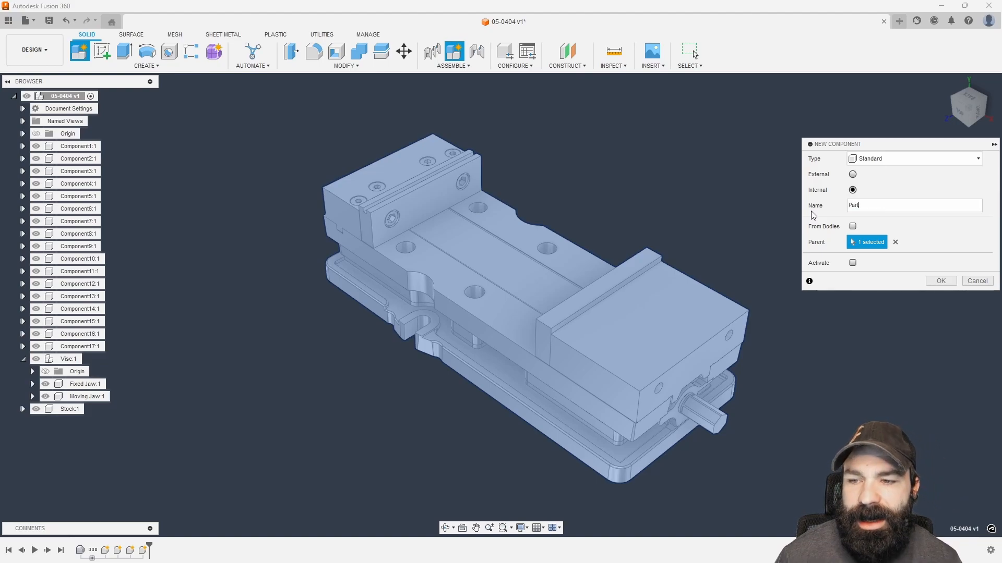
pyautogui.click(939, 282)
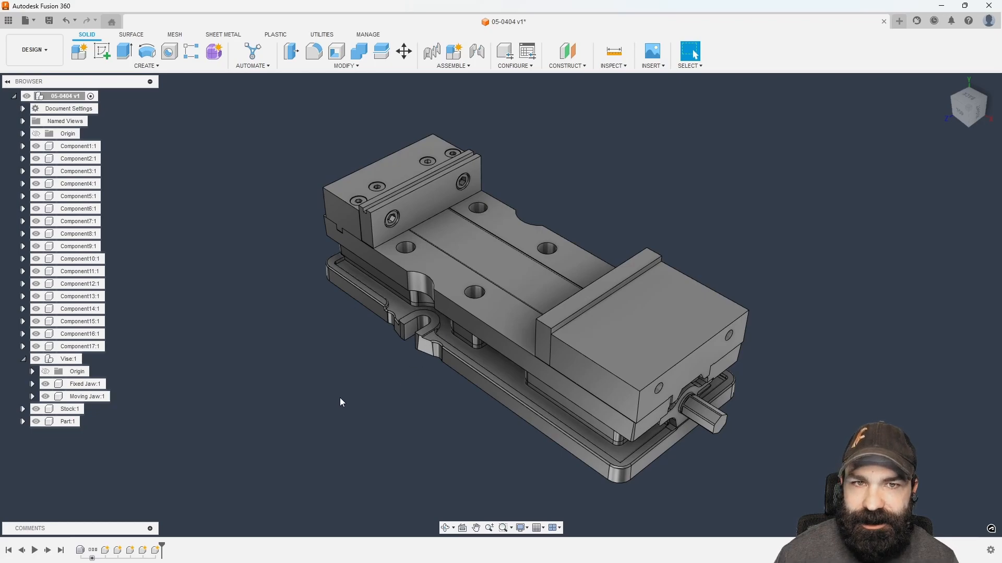
# Step: Pull the movable jaw block, its jaw plate, both screws, the slide nut and the flat cover strip away from the vise base
pyautogui.scroll(-1, 340, 400)
pyautogui.moveTo(577, 357); pyautogui.dragTo(826, 214)
pyautogui.moveTo(572, 300); pyautogui.dragTo(648, 251)
pyautogui.moveTo(529, 342); pyautogui.dragTo(712, 201)
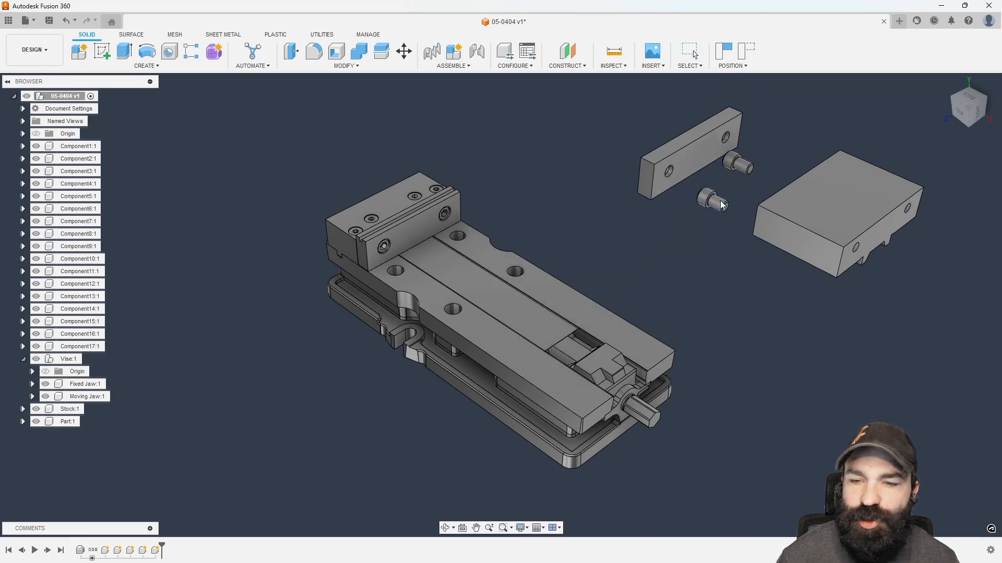
pyautogui.moveTo(612, 368); pyautogui.dragTo(635, 103)
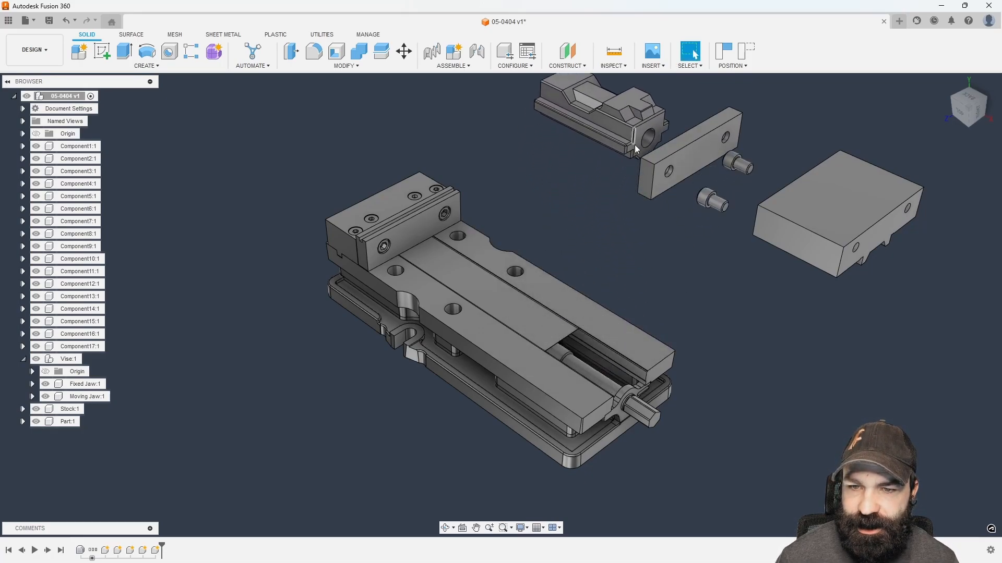
pyautogui.moveTo(527, 328); pyautogui.dragTo(530, 167)
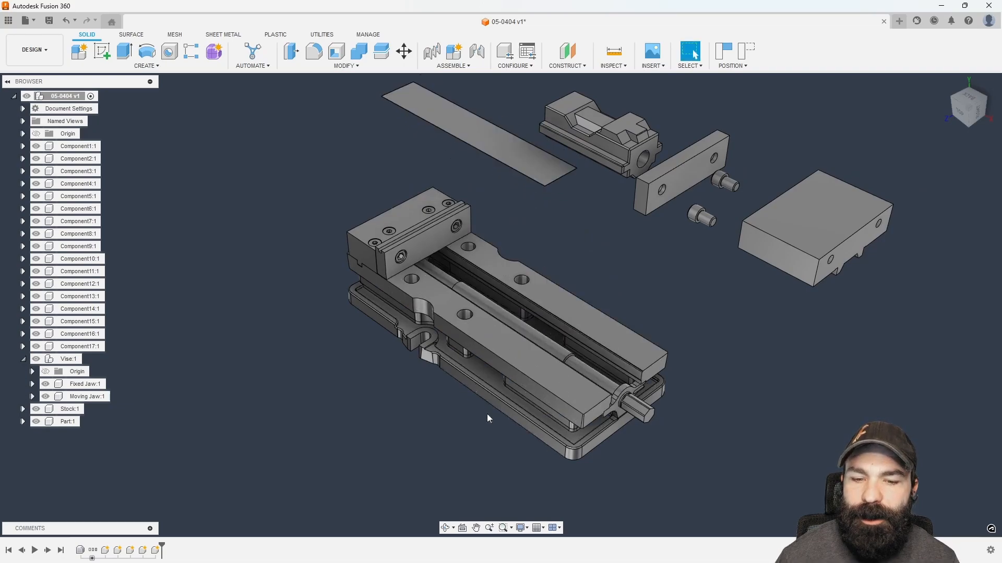
# Step: Move the six separated components into the Moving Jaw component and revert them to their previous positions
pyautogui.scroll(-3, 477, 405)
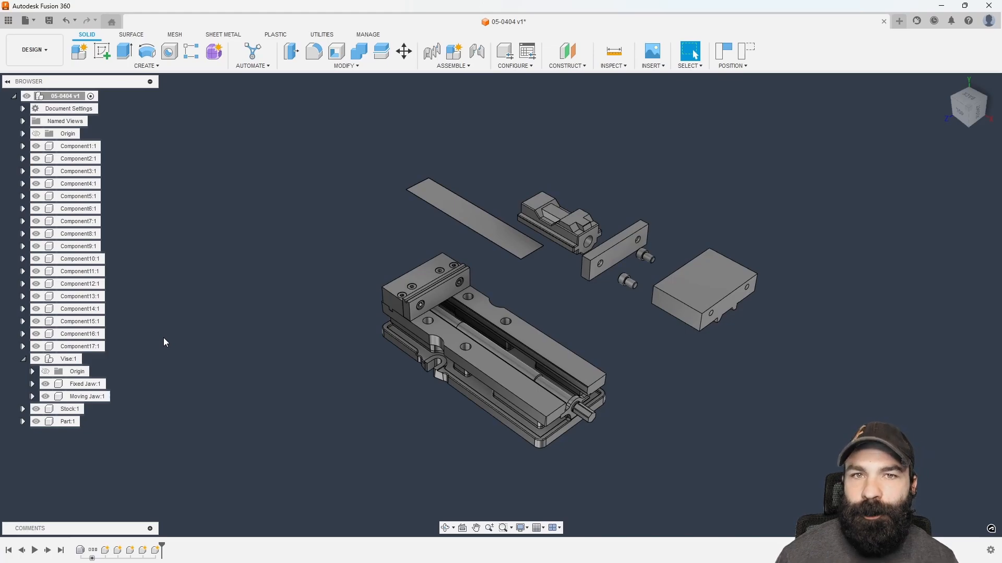
pyautogui.scroll(2, 505, 284)
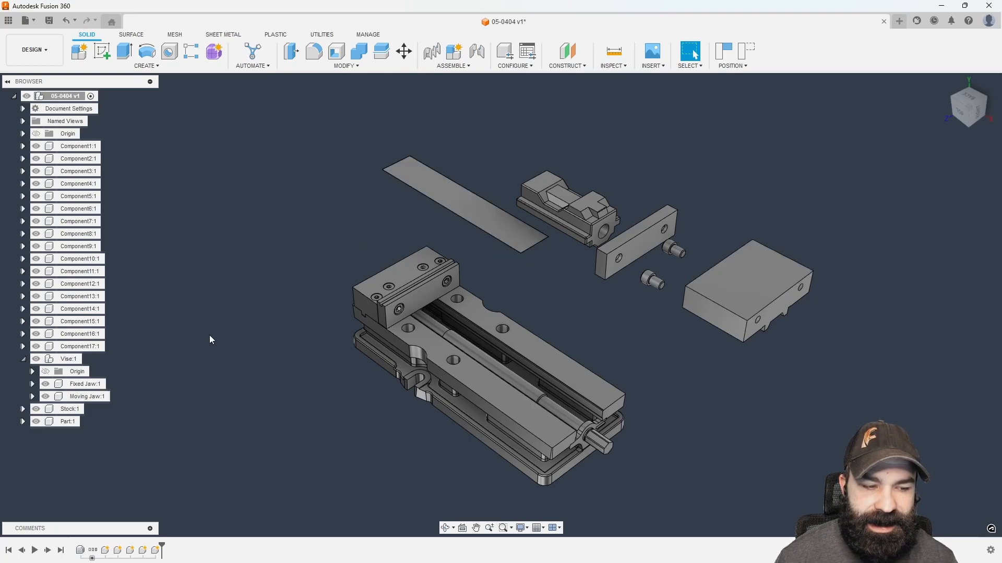
pyautogui.click(489, 213)
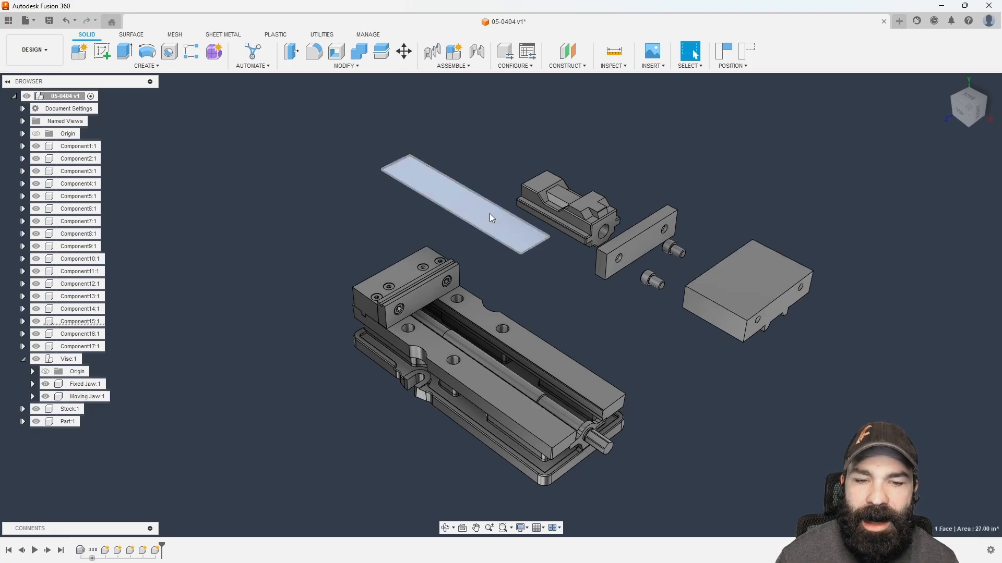
pyautogui.keyDown('ctrl'); pyautogui.click(543, 184); pyautogui.keyUp('ctrl')
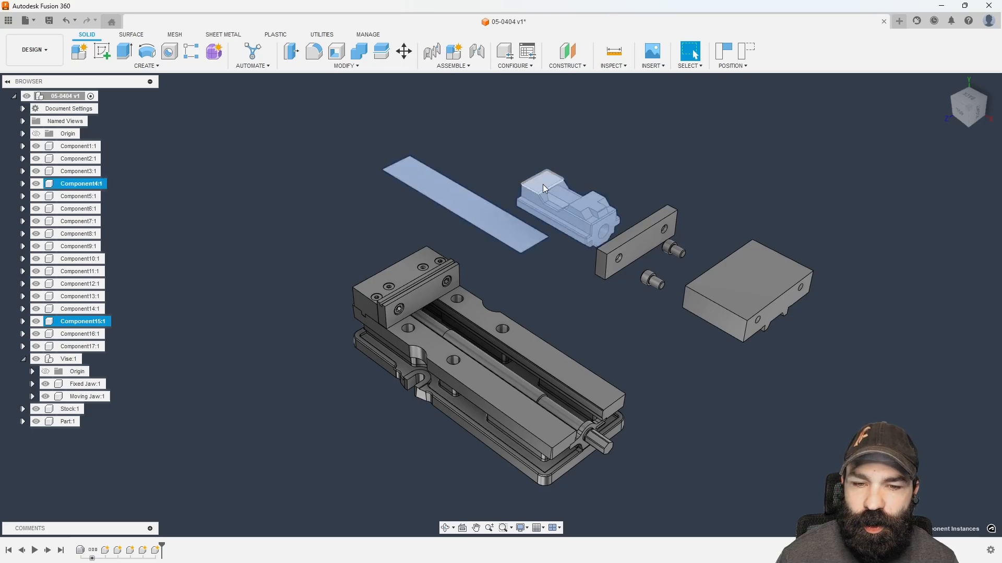
pyautogui.keyDown('ctrl'); pyautogui.click(646, 245); pyautogui.keyUp('ctrl')
pyautogui.keyDown('ctrl'); pyautogui.click(657, 279); pyautogui.keyUp('ctrl')
pyautogui.keyDown('ctrl'); pyautogui.click(672, 252); pyautogui.keyUp('ctrl')
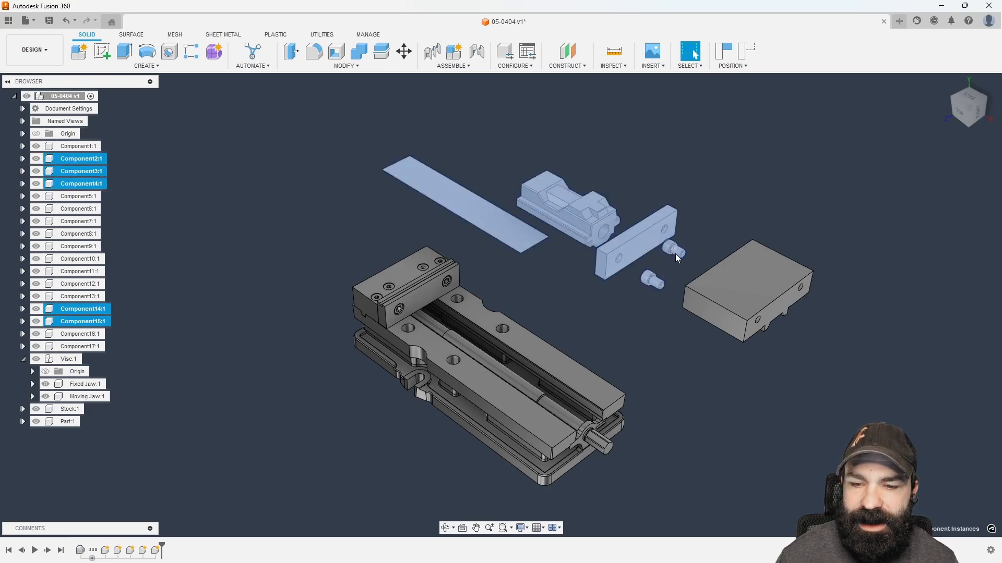
pyautogui.keyDown('ctrl'); pyautogui.click(736, 287); pyautogui.keyUp('ctrl')
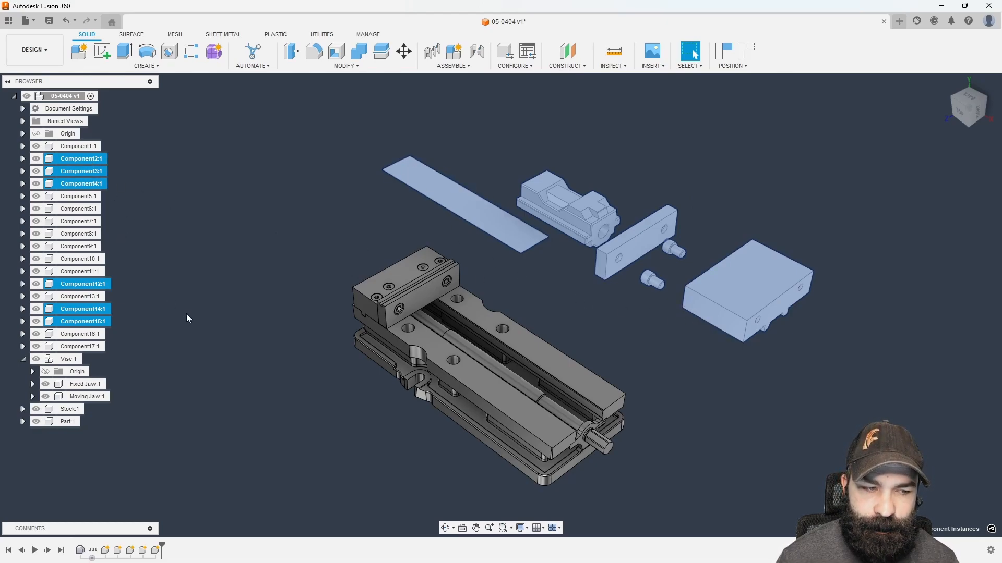
pyautogui.moveTo(74, 172); pyautogui.dragTo(86, 398)
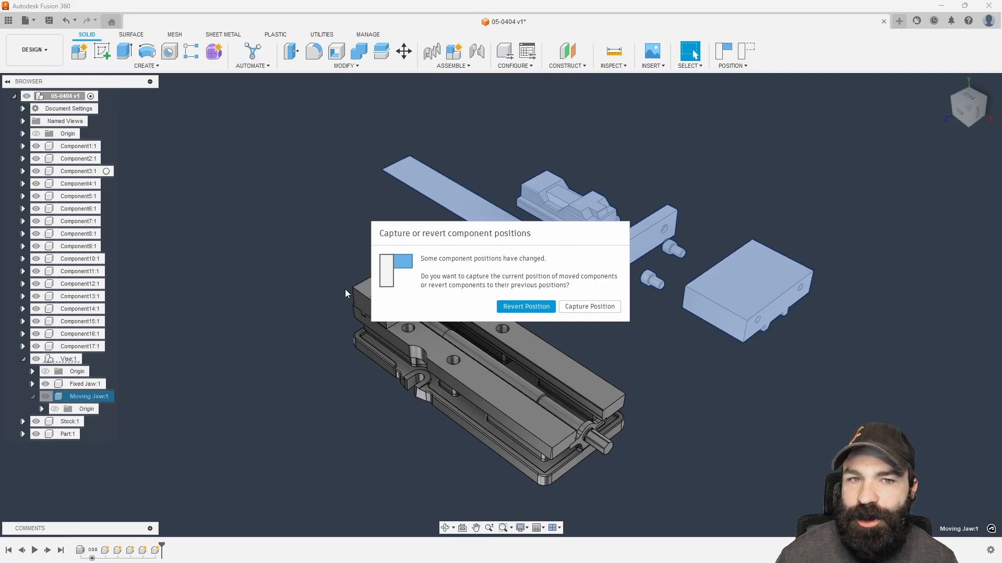
pyautogui.click(525, 308)
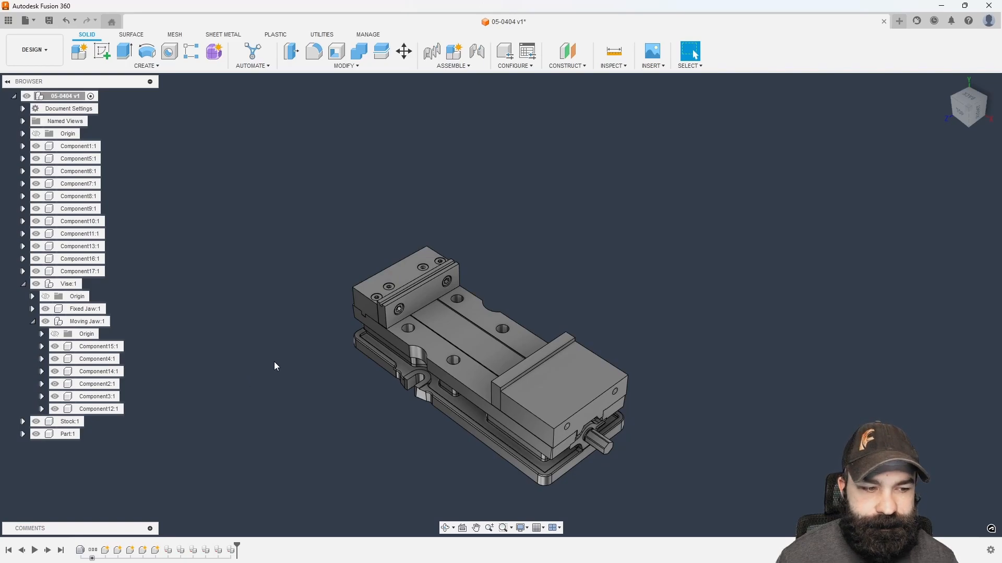
# Step: Hide the Moving Jaw component and move the eleven remaining loose top-level components into the Fixed Jaw component
pyautogui.click(58, 321)
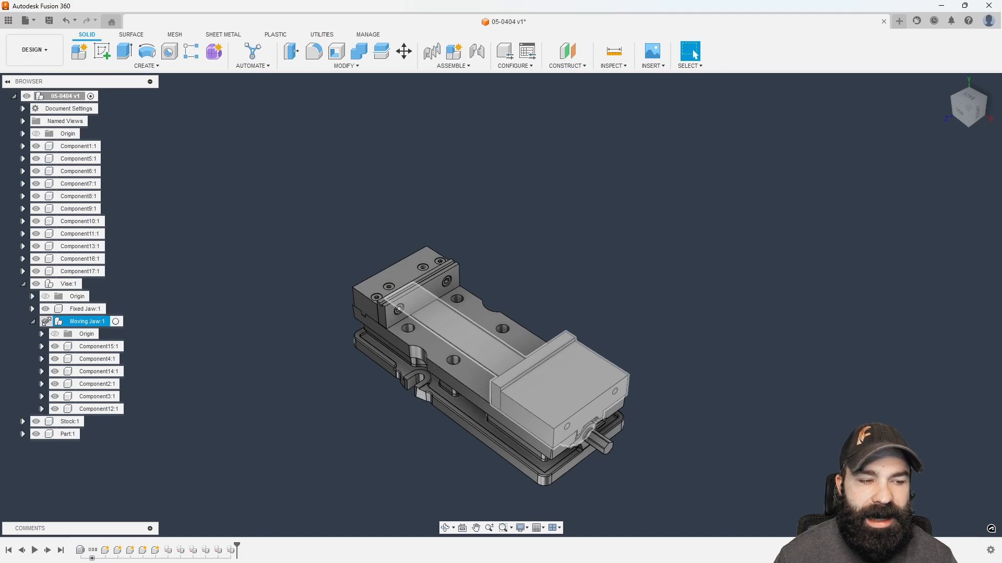
pyautogui.click(45, 321)
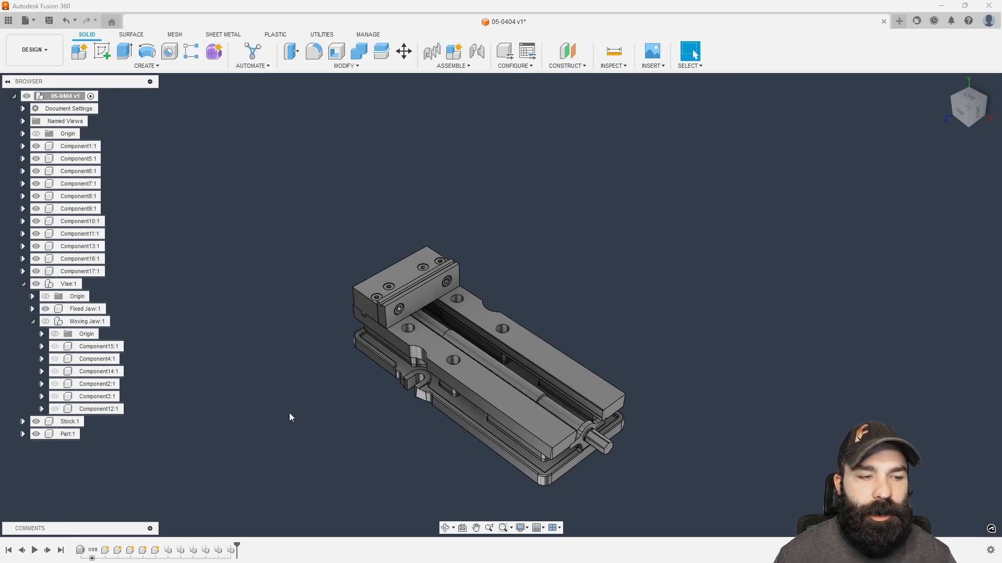
pyautogui.click(92, 272)
pyautogui.keyDown('shift'); pyautogui.click(92, 148); pyautogui.keyUp('shift')
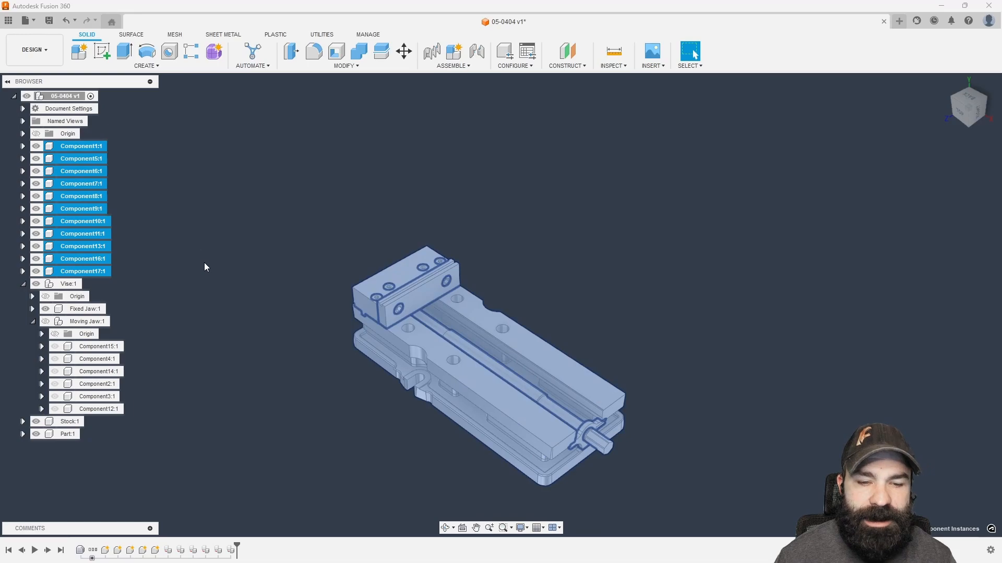
pyautogui.moveTo(79, 150); pyautogui.dragTo(80, 309)
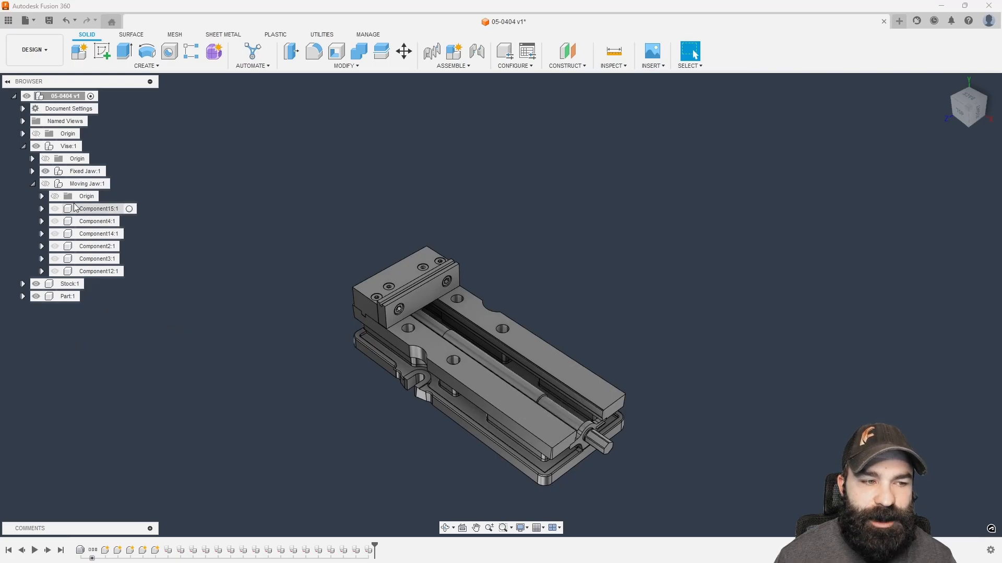
# Step: Check the grouping of Fixed Jaw and Moving Jaw by toggling their visibility and reviewing the contents, leaving both shown and collapsed
pyautogui.click(50, 172)
pyautogui.click(46, 172)
pyautogui.click(46, 184)
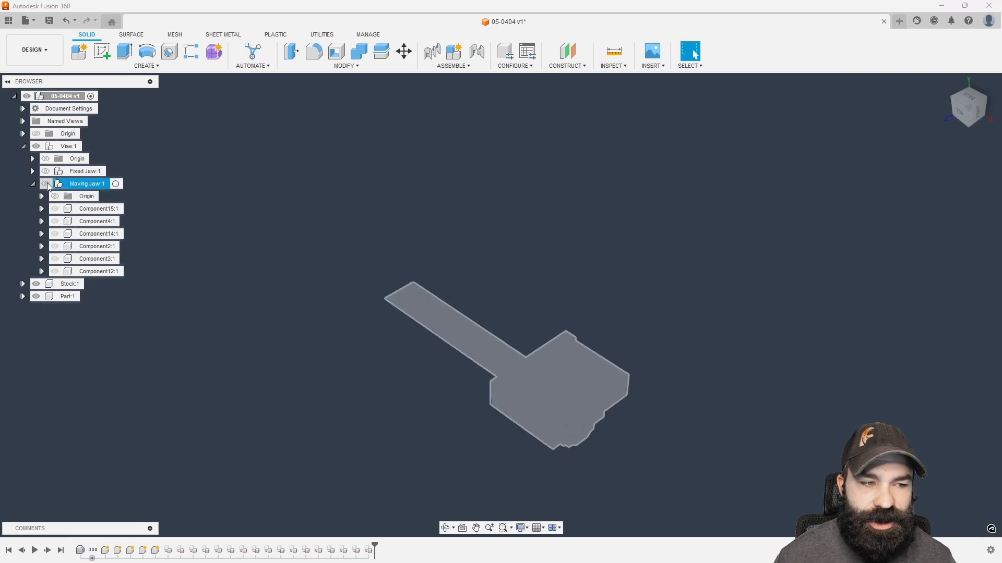
pyautogui.click(46, 172)
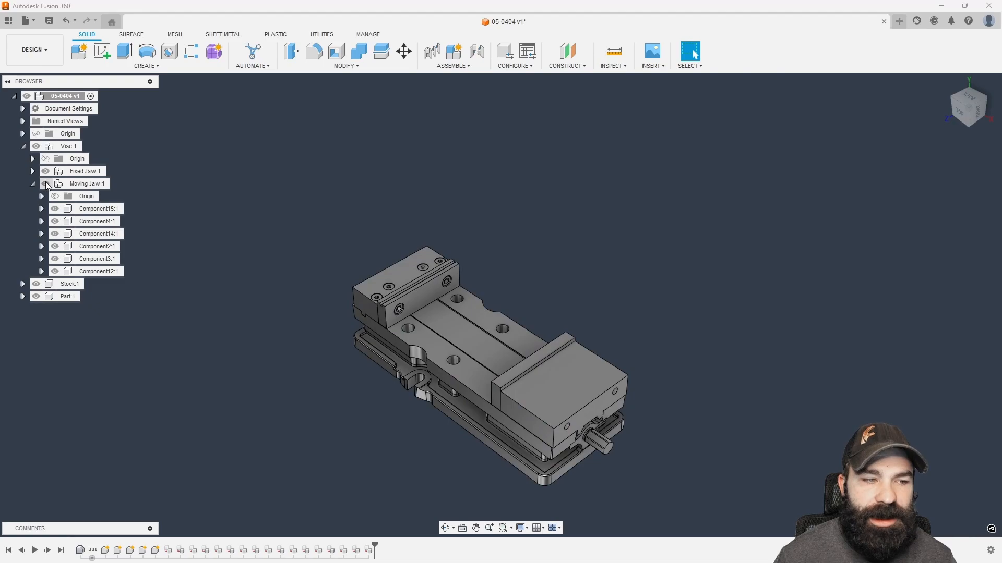
pyautogui.click(46, 183)
pyautogui.click(46, 171)
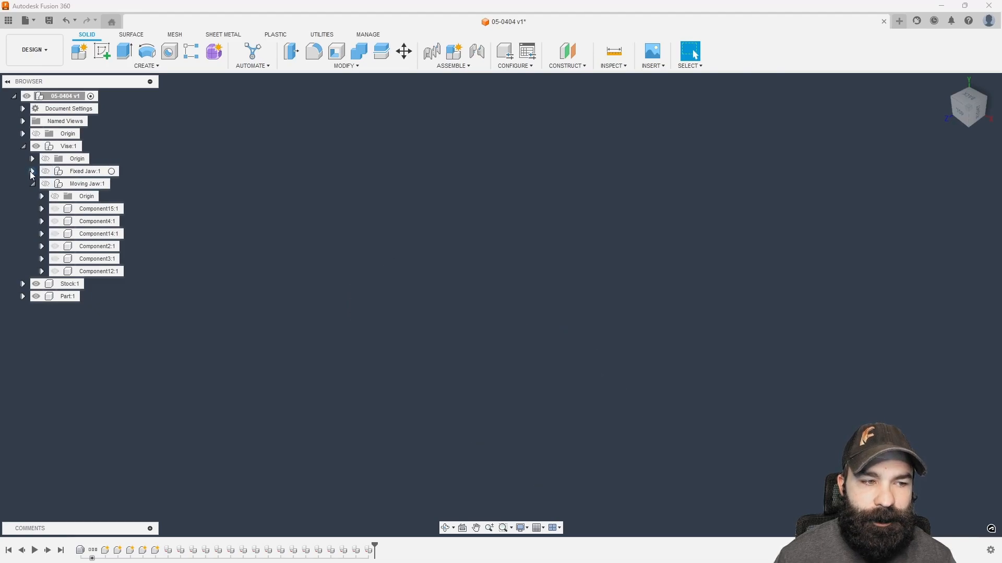
pyautogui.click(32, 171)
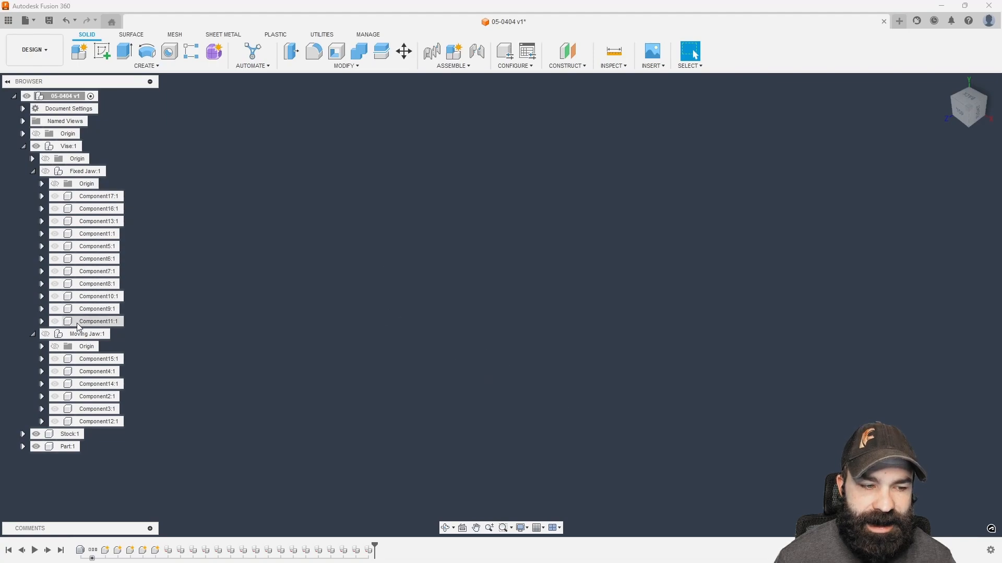
pyautogui.click(33, 172)
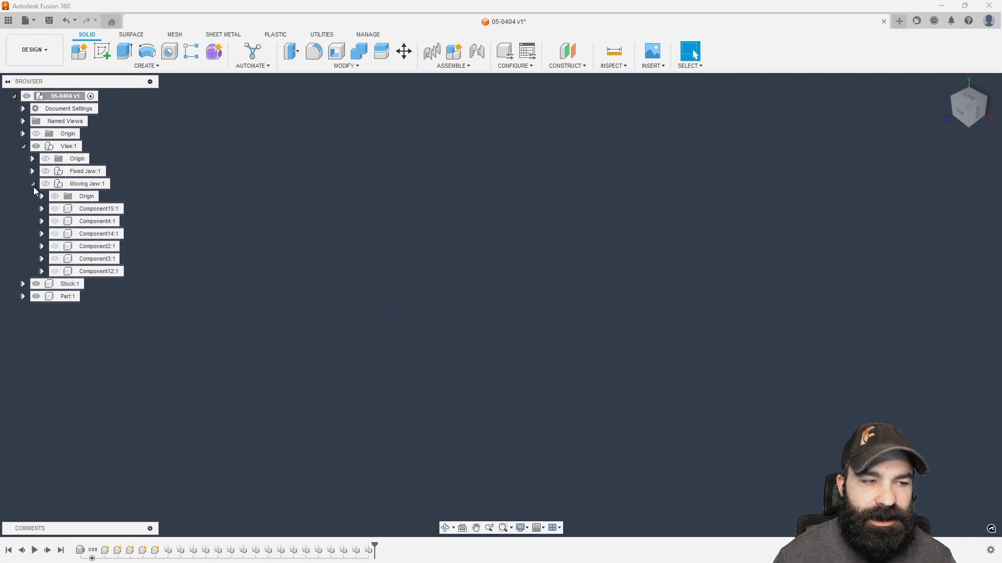
pyautogui.click(33, 184)
pyautogui.click(46, 171)
pyautogui.click(47, 184)
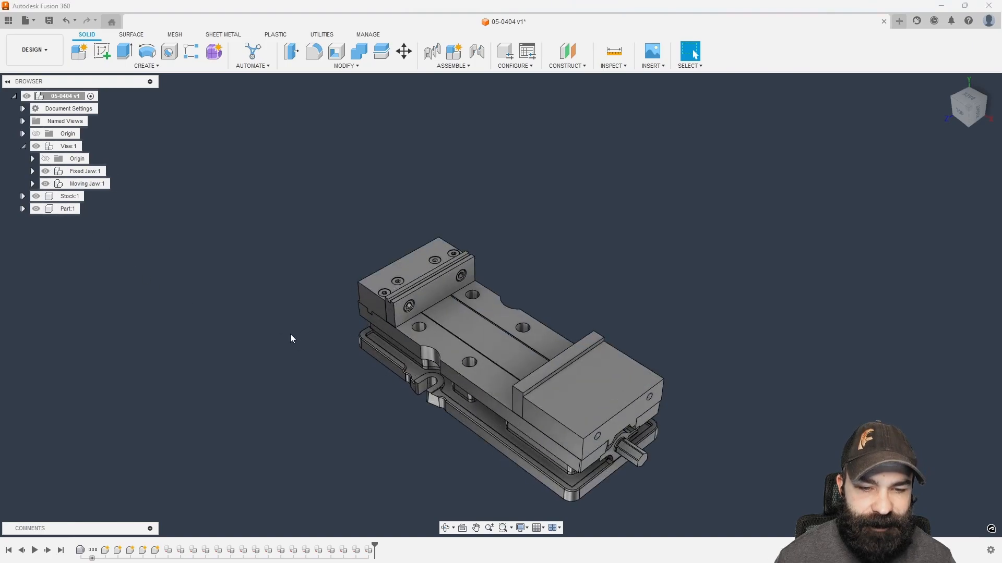
# Step: Hide the whole Vise component and activate the Stock component with its contents expanded
pyautogui.click(42, 147)
pyautogui.click(36, 147)
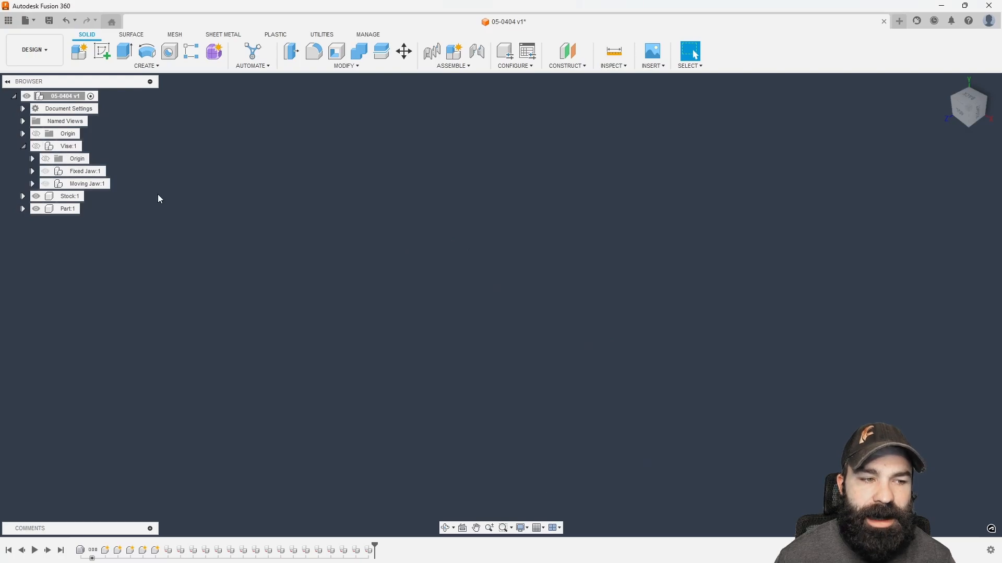
pyautogui.doubleClick(77, 197)
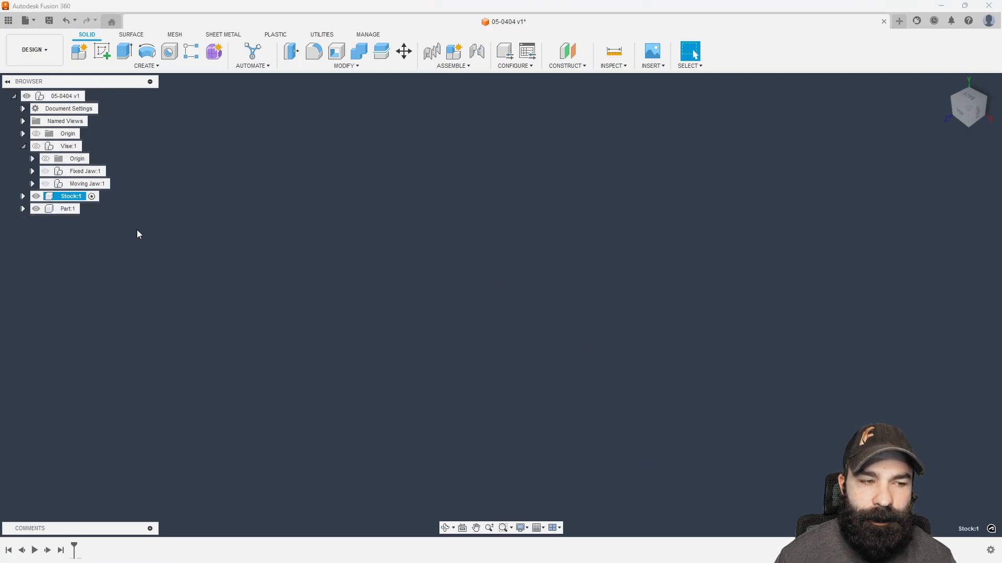
pyautogui.click(23, 197)
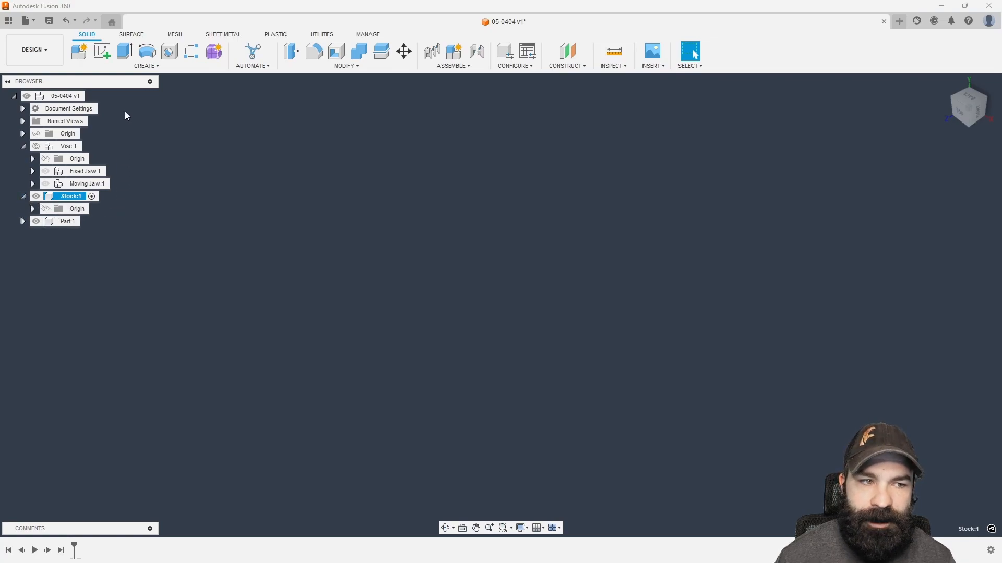
# Step: Draw a solid box in Stock on the horizontal origin plane, about 4.76 by 5.91 in and 3.5 in high
pyautogui.click(146, 66)
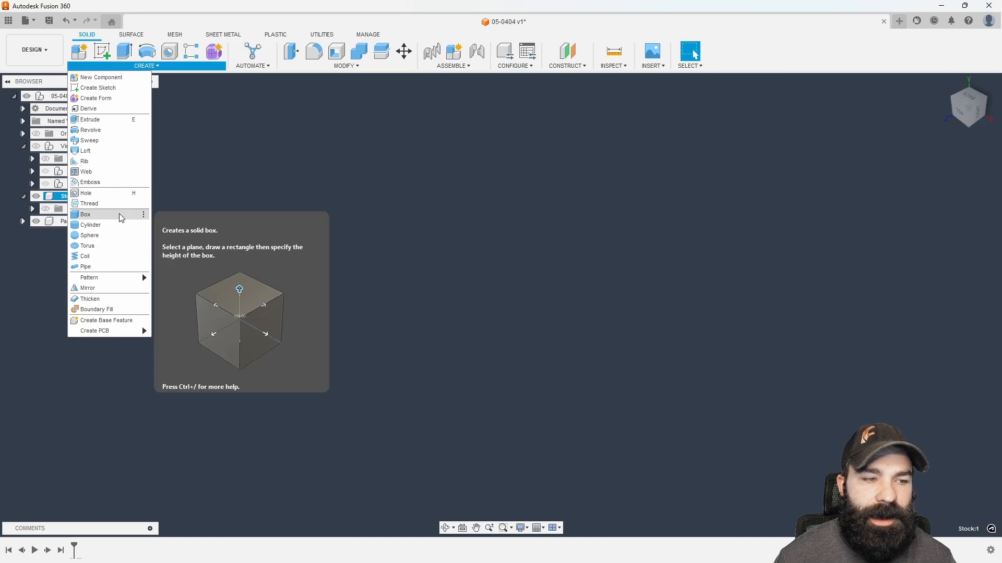
pyautogui.click(85, 214)
pyautogui.click(476, 387)
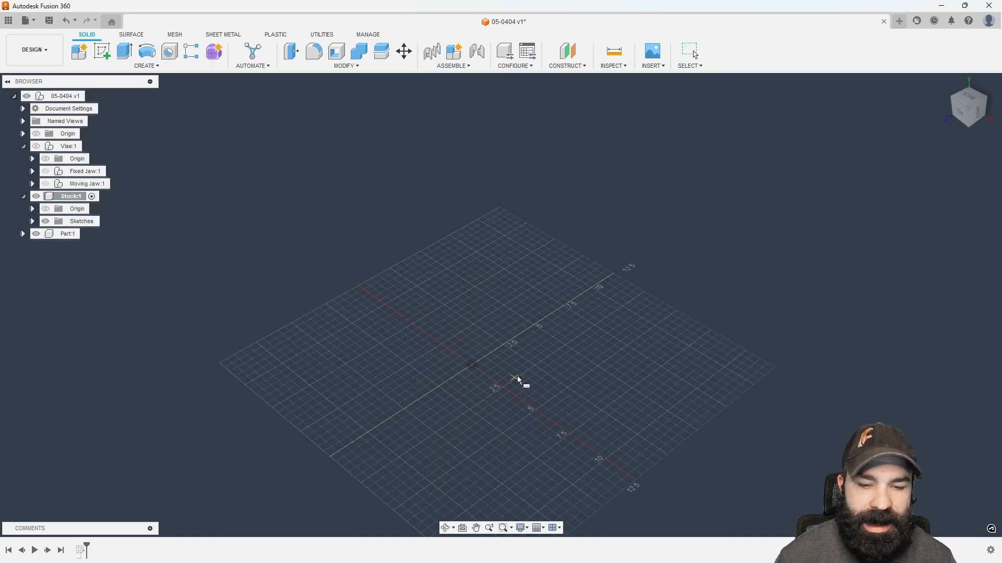
pyautogui.click(574, 304)
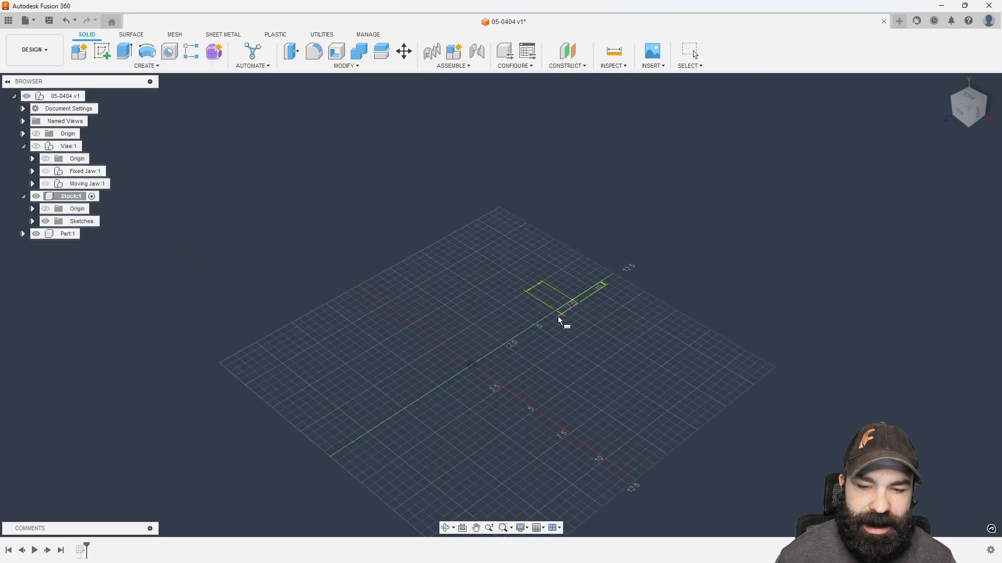
pyautogui.click(564, 390)
pyautogui.moveTo(567, 329); pyautogui.dragTo(571, 285)
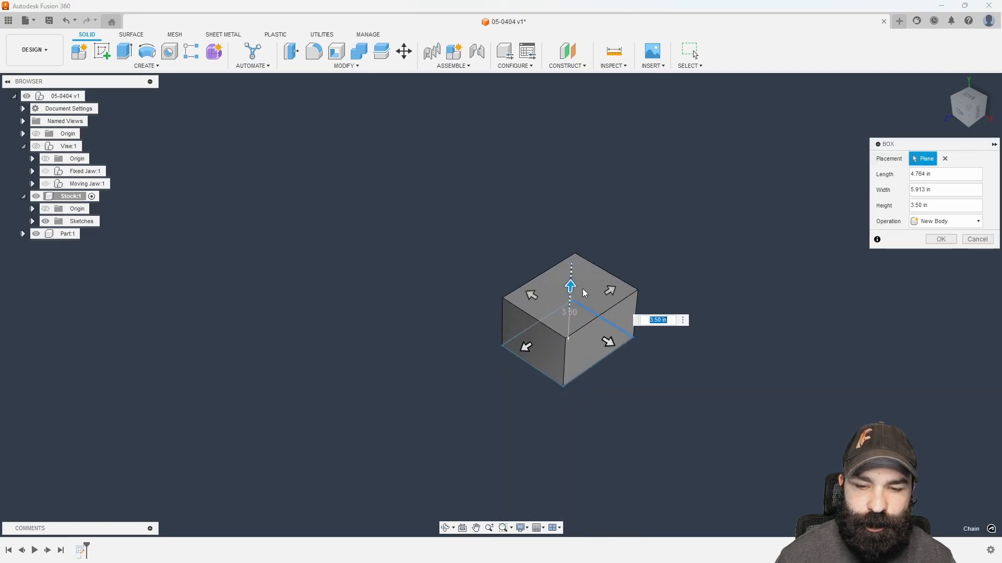
# Step: Set the stock box to 1 in length, 2 in width and 3 in height, and create it as a new body
pyautogui.click(924, 174)
pyautogui.write('1')
pyautogui.click(910, 193)
pyautogui.write('2')
pyautogui.click(908, 207)
pyautogui.write('3')
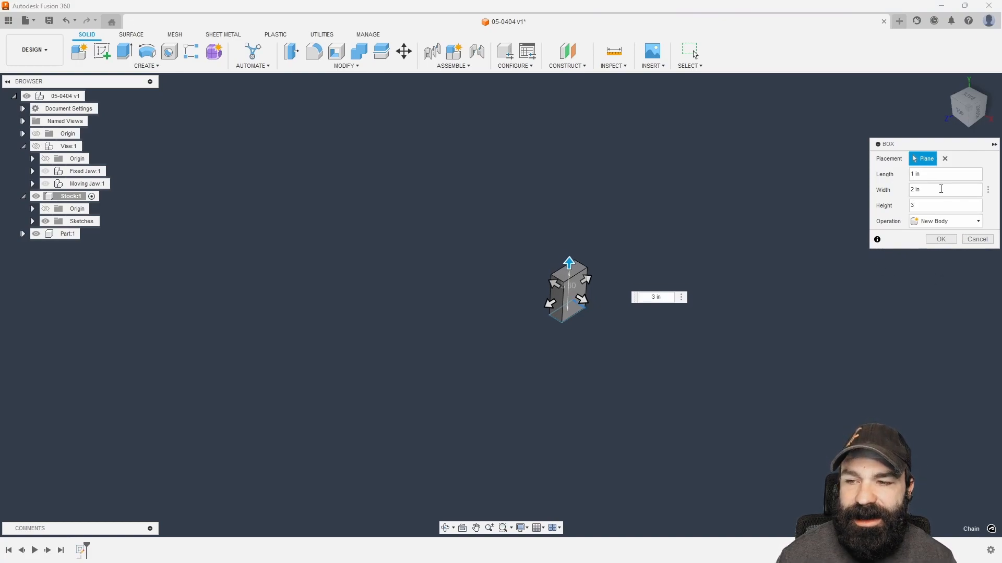
pyautogui.click(941, 239)
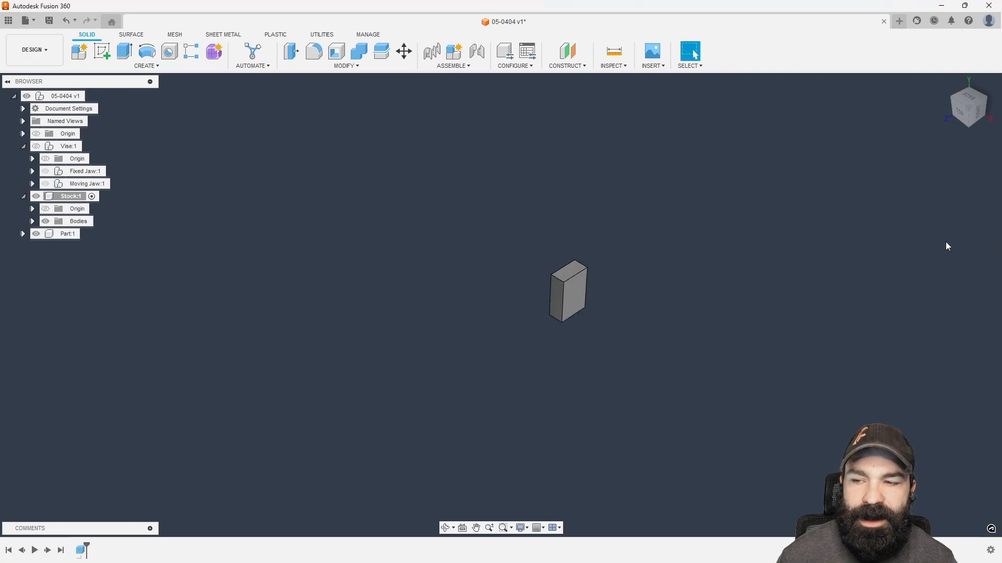
# Step: Hide Stock, then create an internal component named Par in the top-level assembly and activate it
pyautogui.click(35, 198)
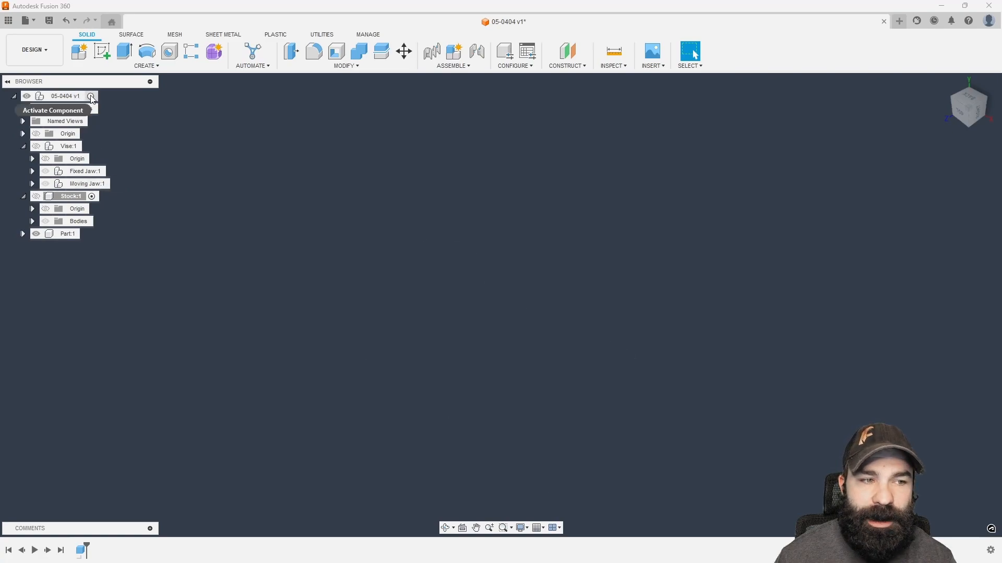
pyautogui.click(91, 97)
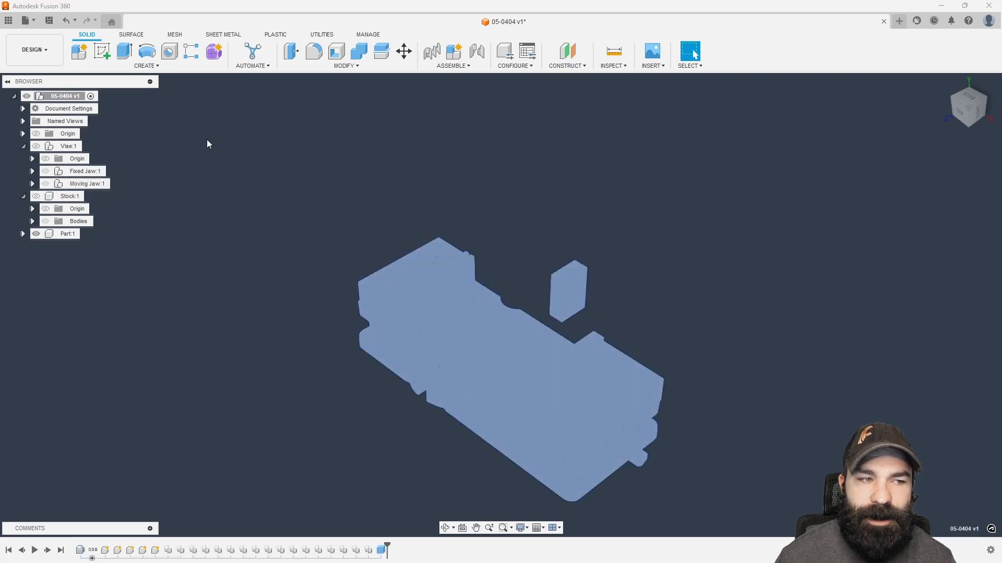
pyautogui.click(79, 51)
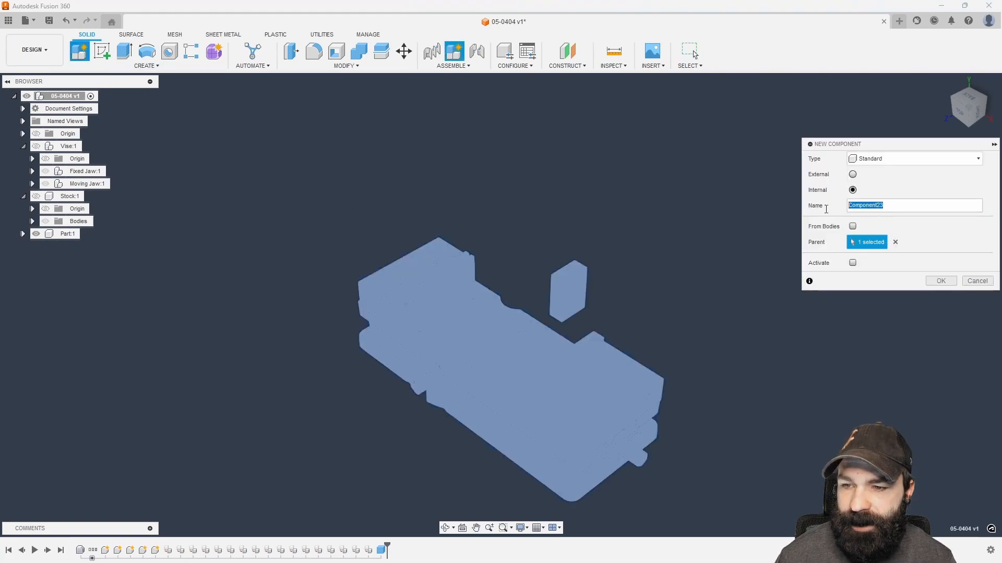
pyautogui.write('Par')
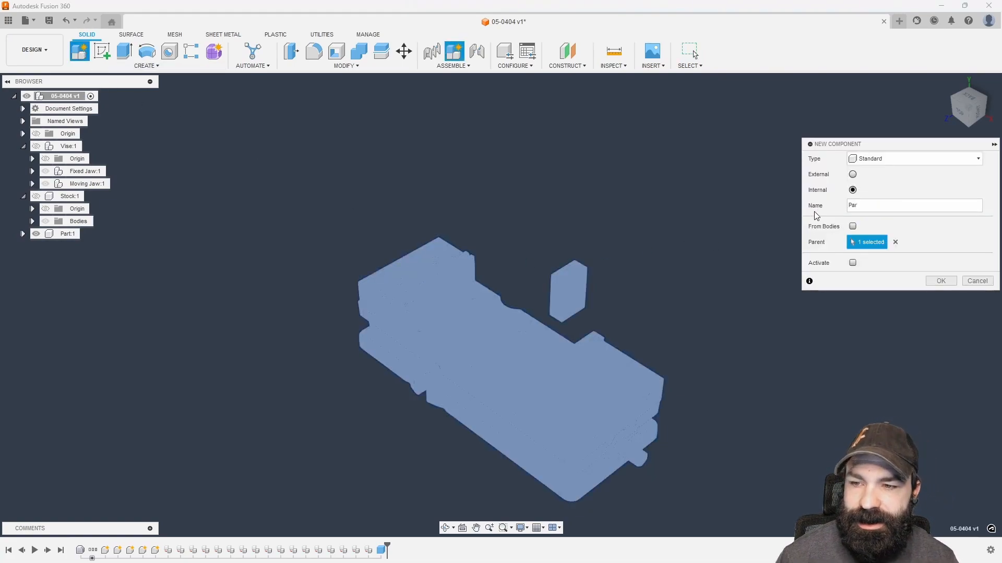
pyautogui.click(941, 280)
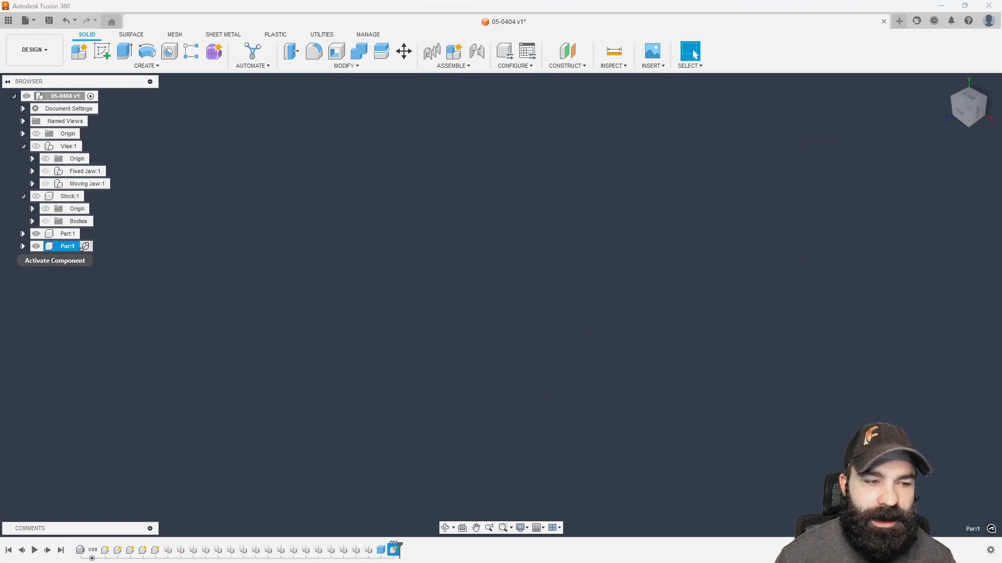
pyautogui.click(84, 246)
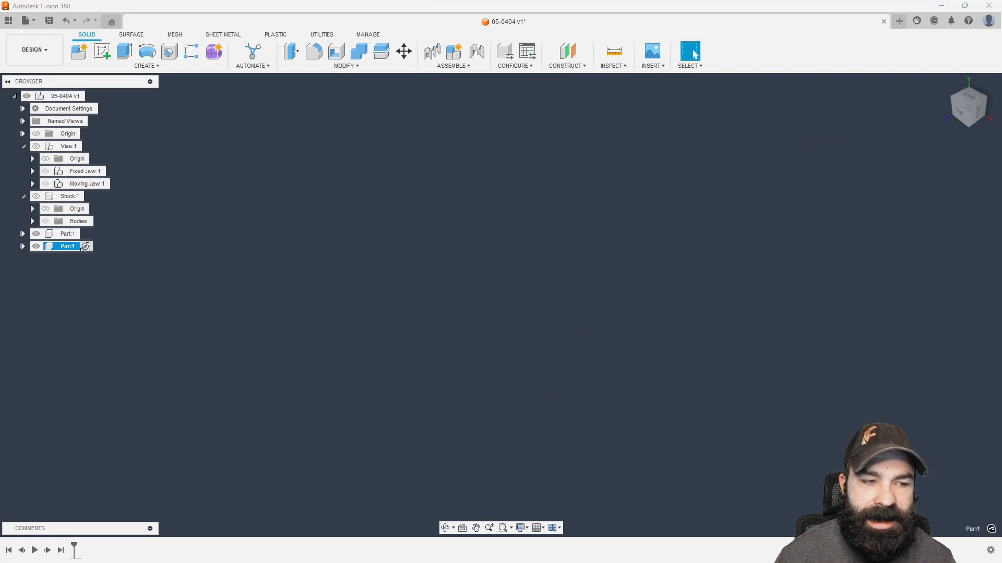
# Step: Draw a solid box in Par on a vertical origin plane from the origin, about 0.97 by 4.04 in and 12.5 in high
pyautogui.click(146, 66)
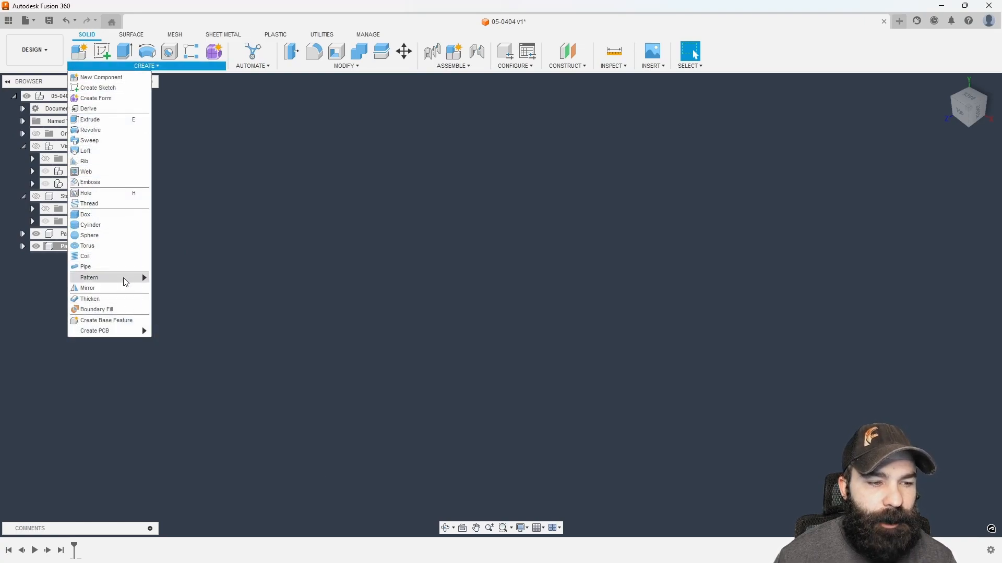
pyautogui.click(111, 223)
pyautogui.press('Escape')
pyautogui.click(146, 66)
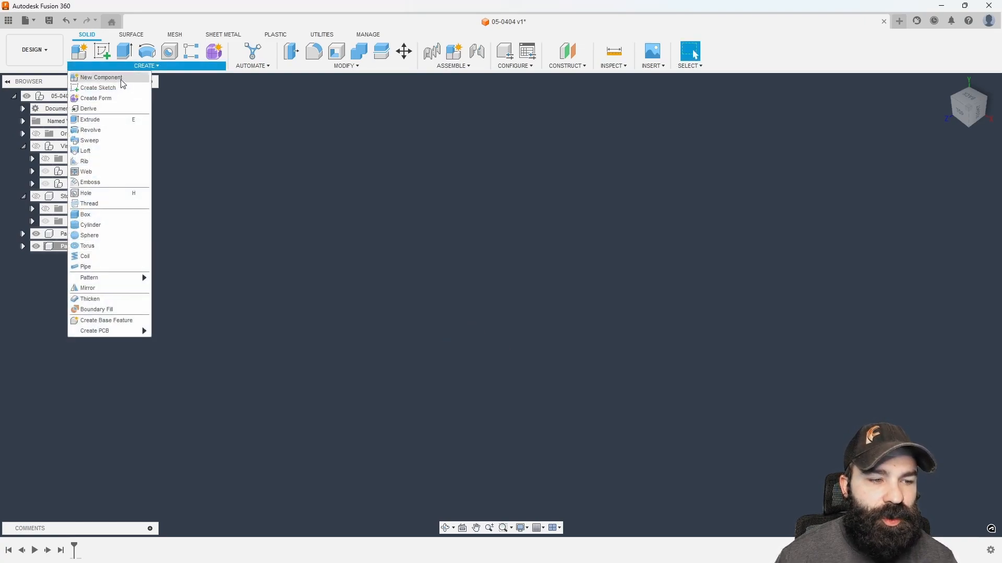
pyautogui.click(112, 223)
pyautogui.click(488, 365)
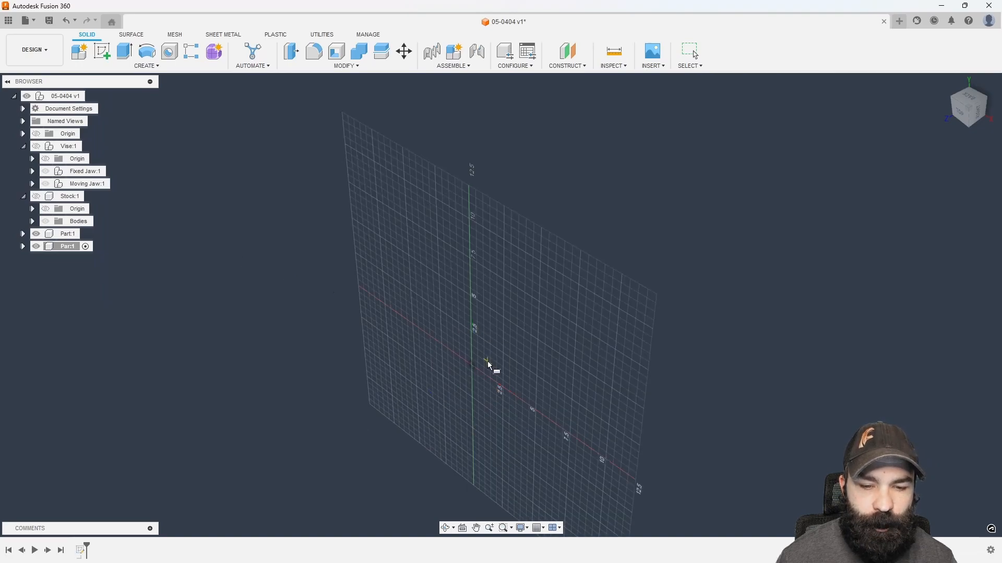
pyautogui.click(473, 368)
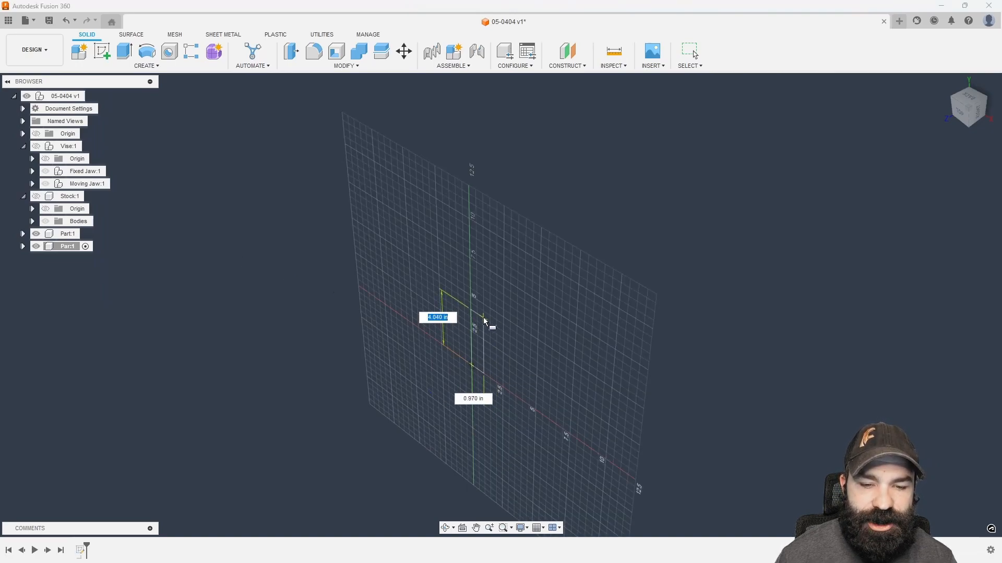
pyautogui.click(484, 318)
pyautogui.moveTo(462, 351); pyautogui.dragTo(263, 417)
pyautogui.scroll(-2, 608, 235)
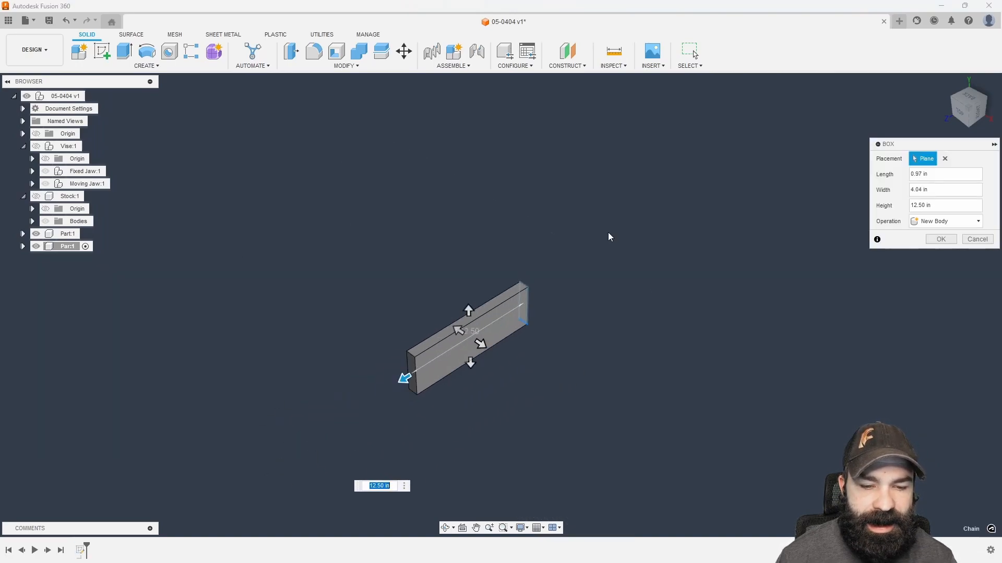
pyautogui.scroll(2, 431, 385)
# Step: Finish the Par box with length 1 in, width 0.125 in and height 6 in, and reactivate the top-level assembly
pyautogui.click(937, 177)
pyautogui.write('1')
pyautogui.press('Tab')
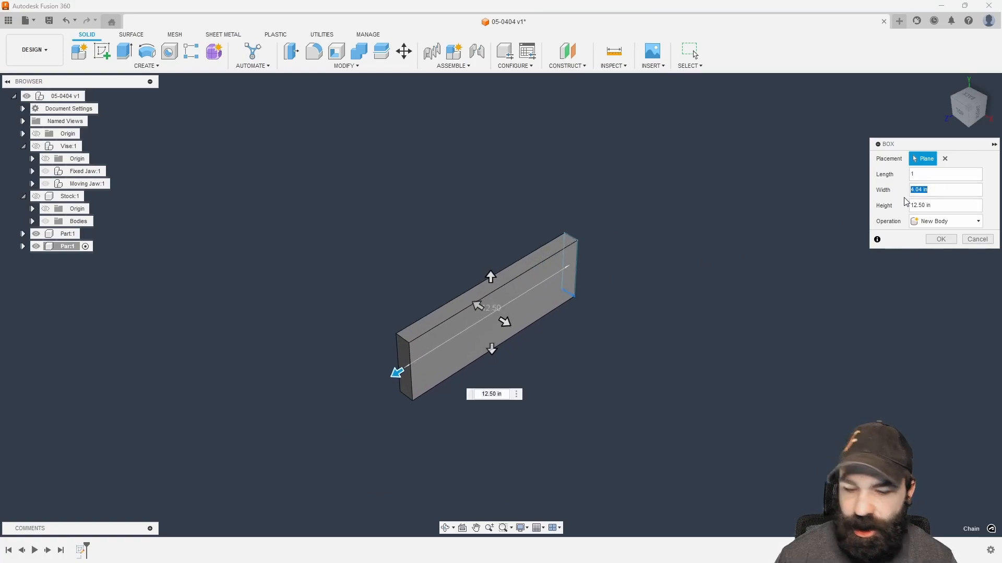
pyautogui.write('.125')
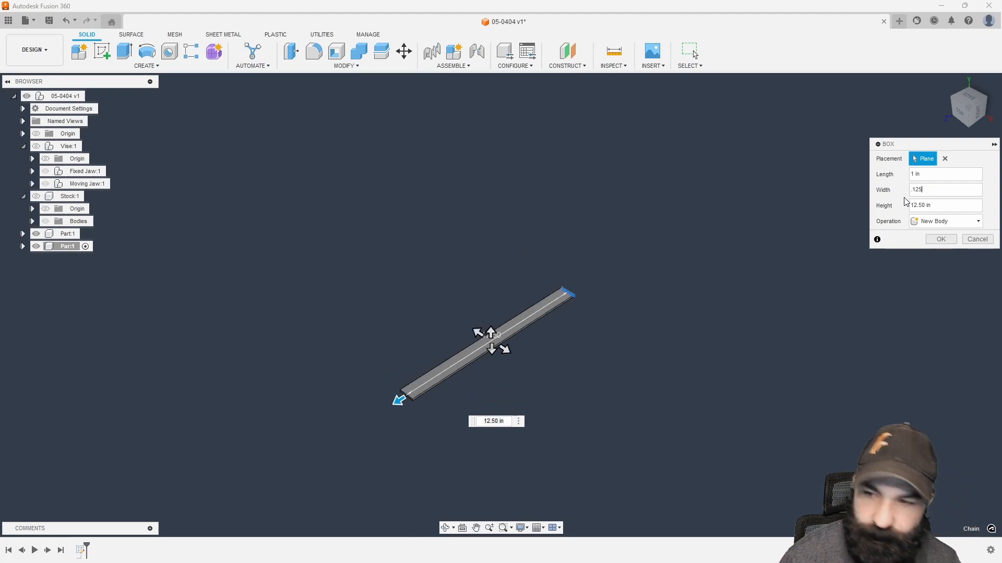
pyautogui.press('Tab')
pyautogui.write('6')
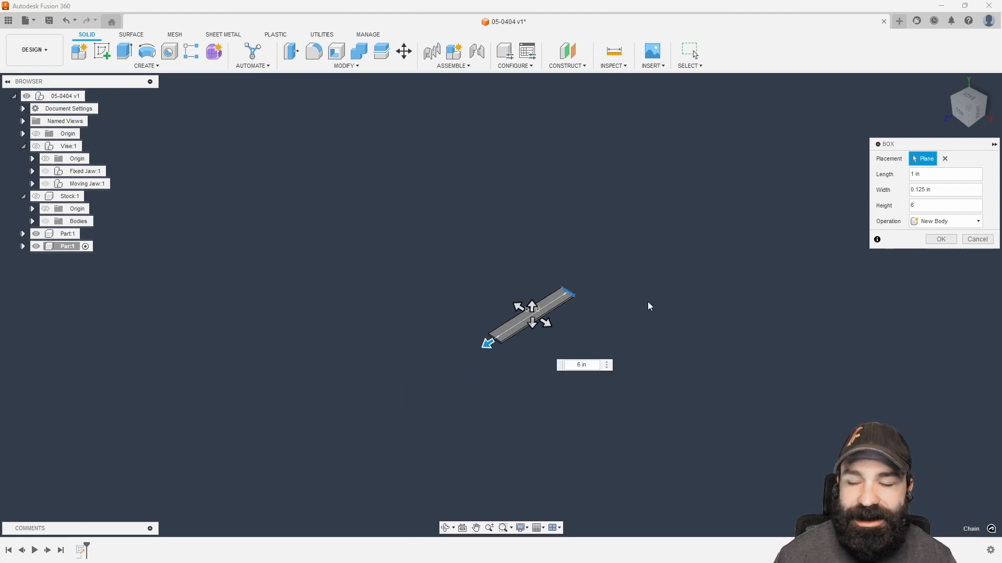
pyautogui.click(940, 239)
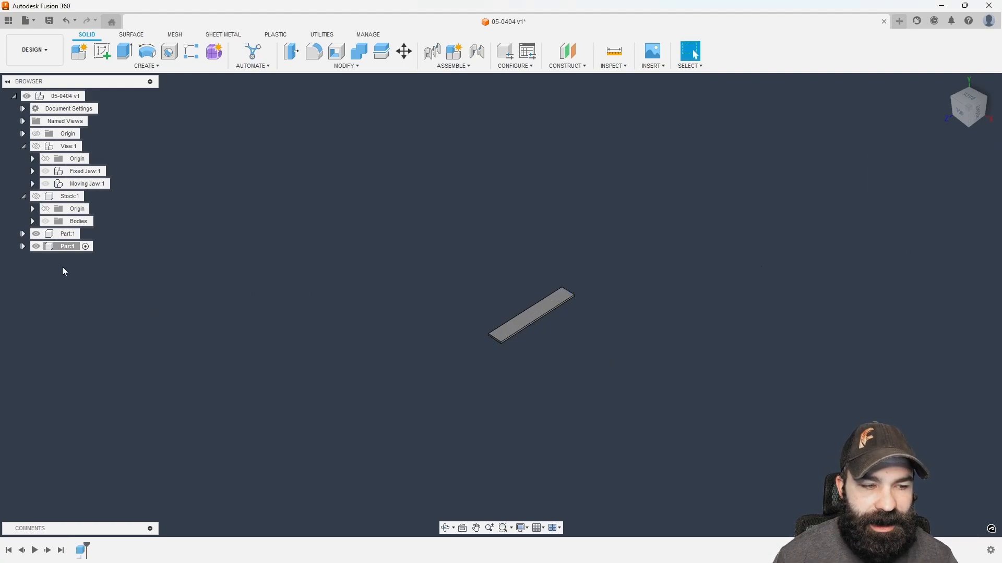
pyautogui.click(90, 96)
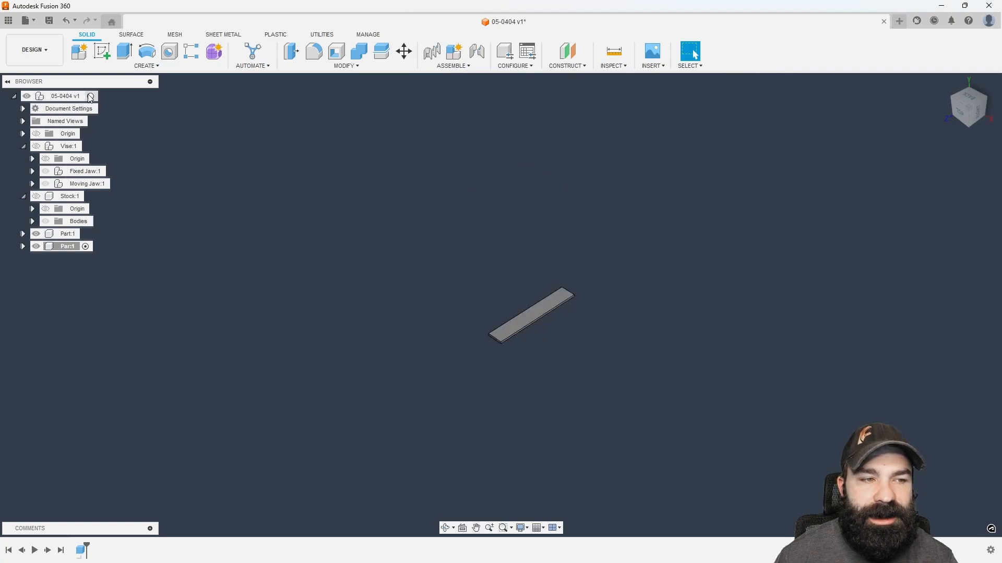
# Step: Copy the Par component and paste it into the top-level assembly as a second instance
pyautogui.click(63, 246)
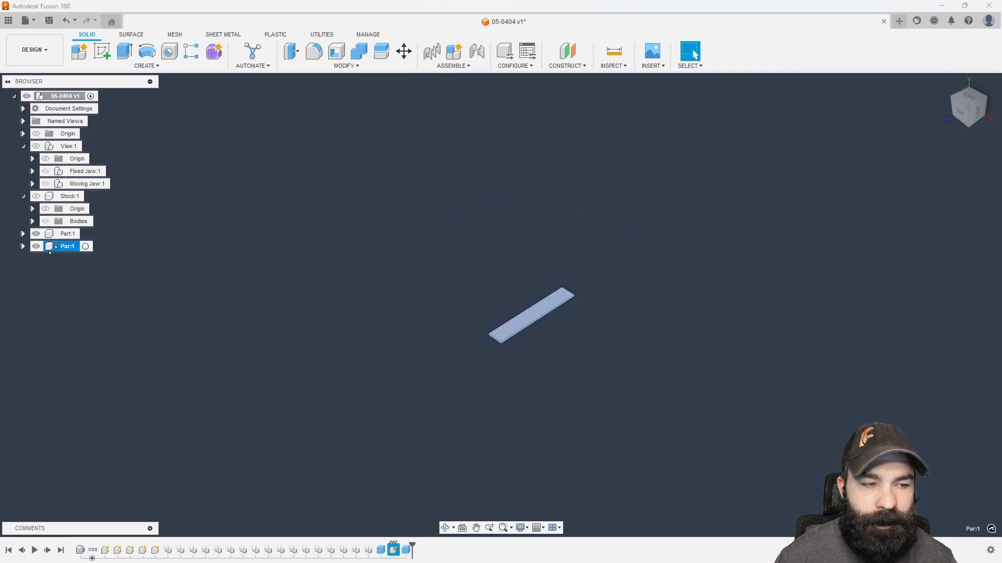
pyautogui.rightClick(68, 252)
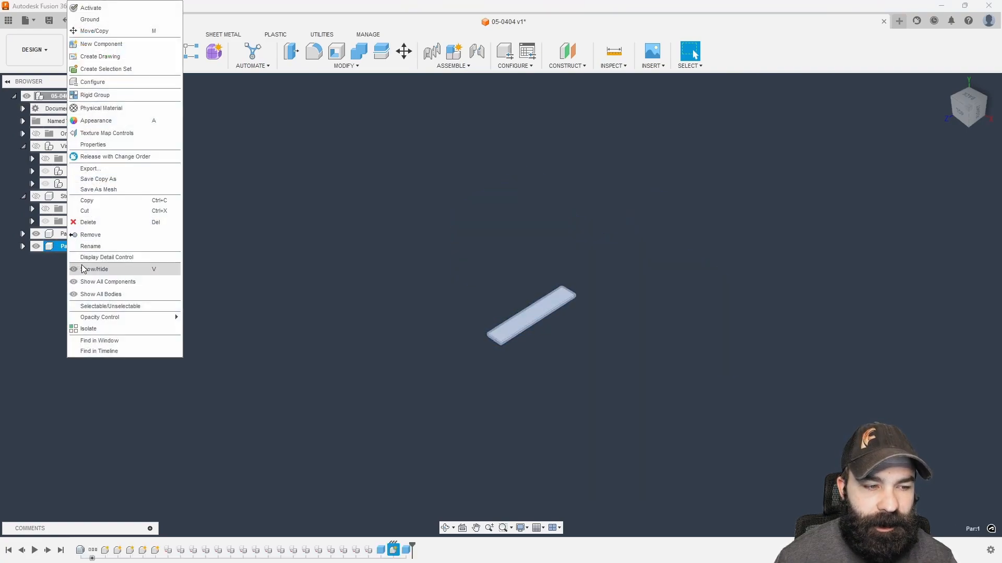
pyautogui.click(106, 211)
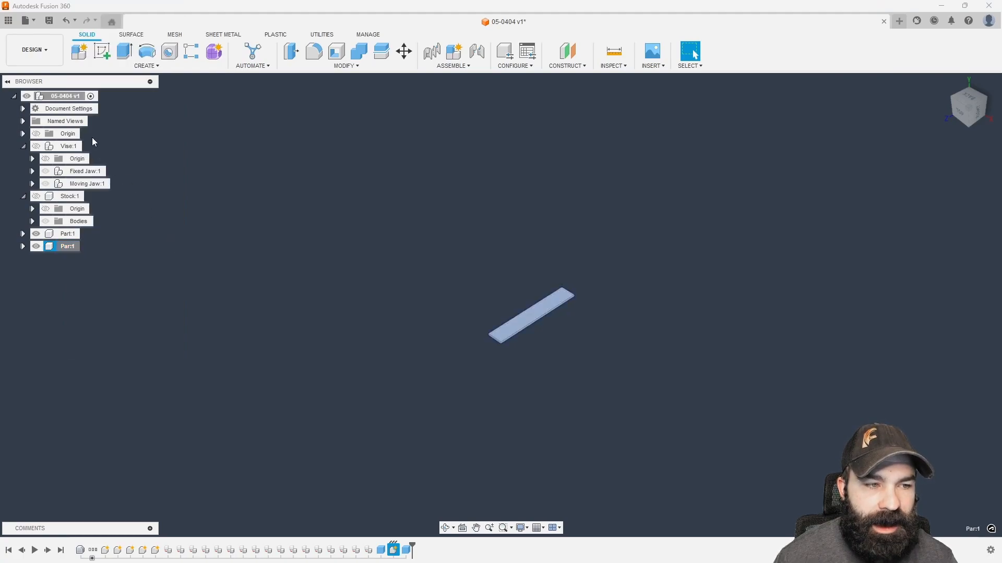
pyautogui.rightClick(77, 96)
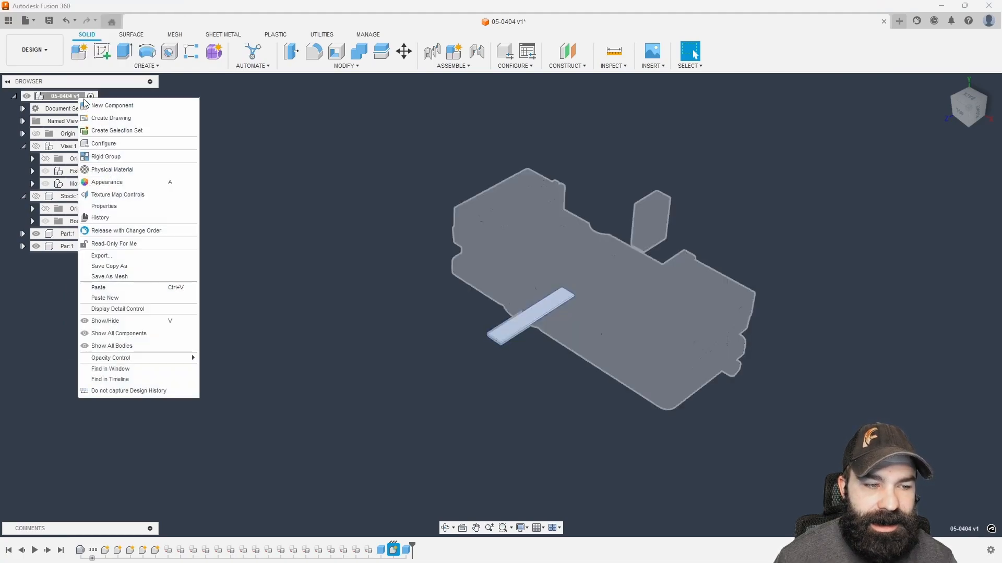
pyautogui.click(123, 297)
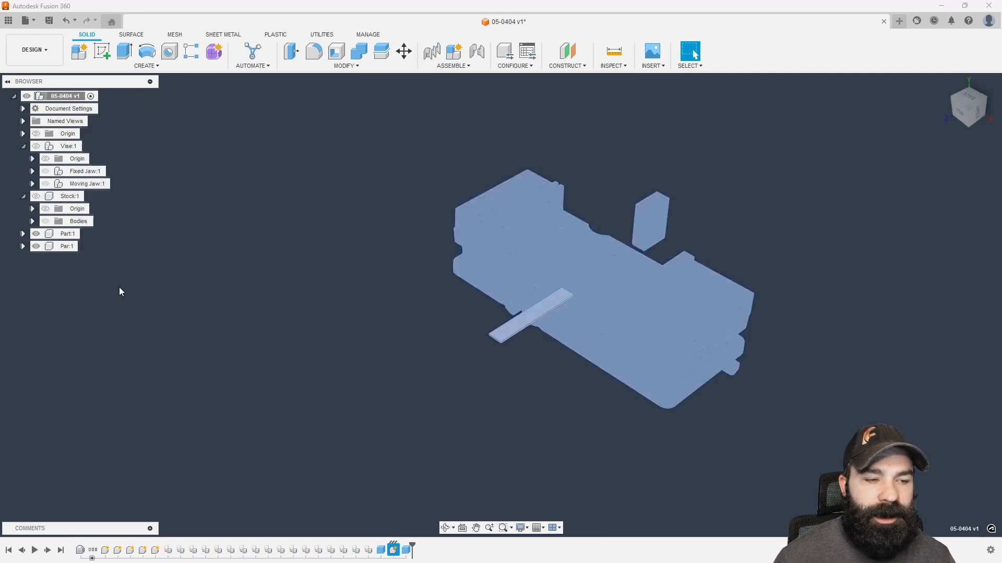
pyautogui.click(940, 332)
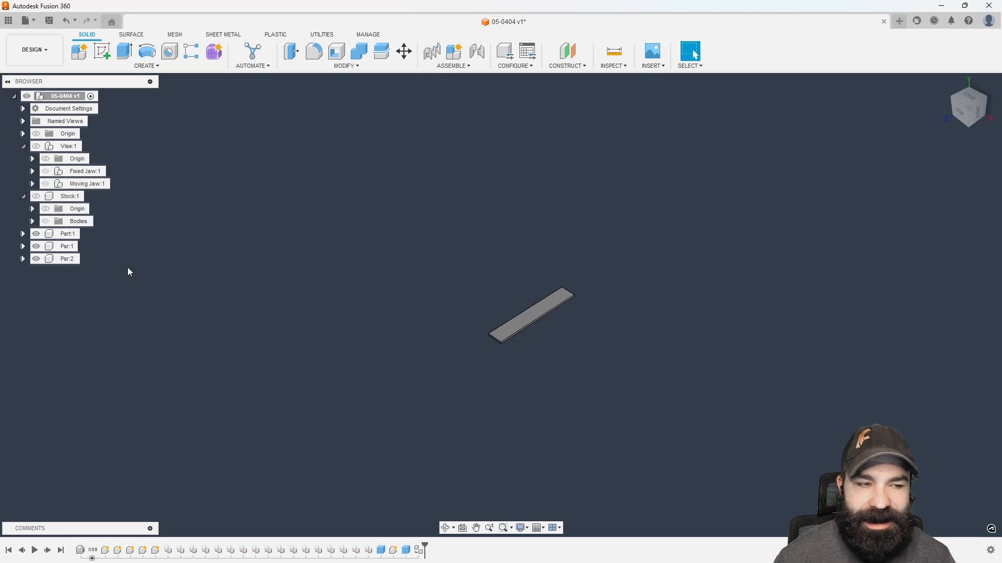
# Step: Move the first Par instance into the Fixed Jaw component and the second instance into the Moving Jaw component
pyautogui.click(67, 246)
pyautogui.moveTo(68, 253); pyautogui.dragTo(85, 172)
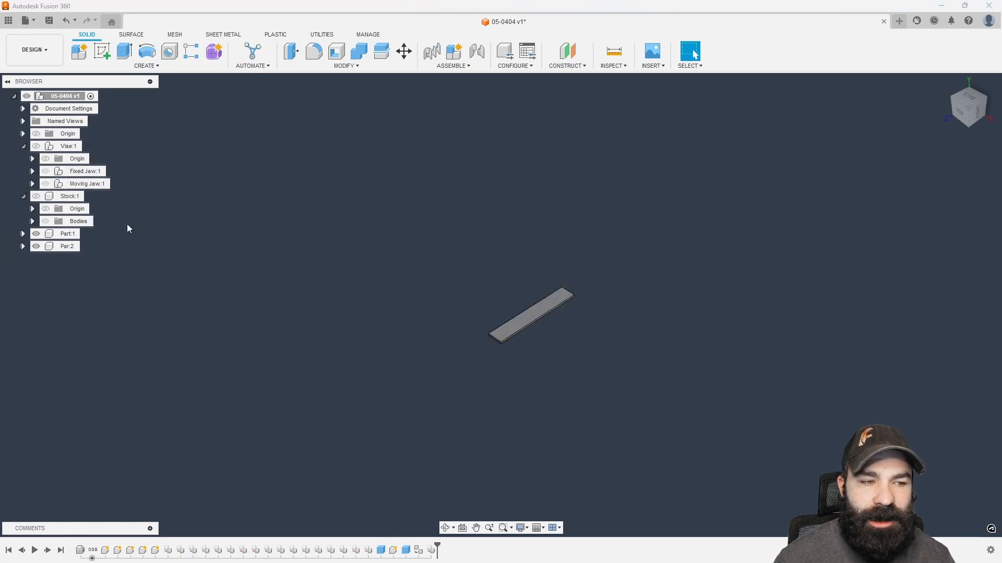
pyautogui.moveTo(62, 245); pyautogui.dragTo(91, 182)
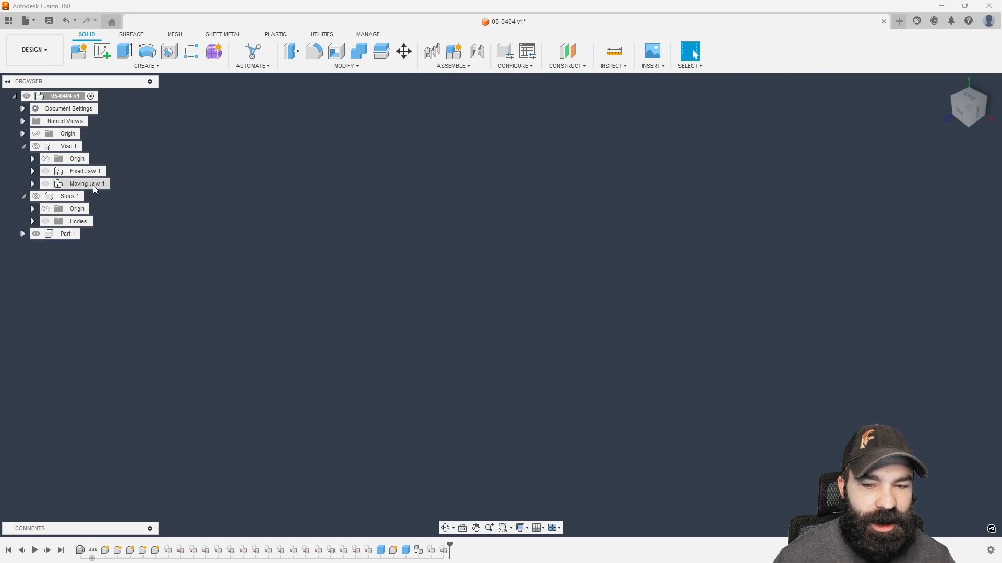
# Step: Show the Vise and Stock components
pyautogui.click(36, 146)
pyautogui.click(36, 197)
pyautogui.keyDown('shift'); pyautogui.moveTo(259, 297); pyautogui.dragTo(308, 317, button='middle'); pyautogui.keyUp('shift')
# Step: Move both Par plates and the stock block freely away from the vise so they stand apart
pyautogui.moveTo(519, 343); pyautogui.dragTo(300, 347)
pyautogui.moveTo(527, 342); pyautogui.dragTo(571, 462)
pyautogui.keyDown('shift'); pyautogui.moveTo(571, 462); pyautogui.dragTo(600, 397, button='middle'); pyautogui.keyUp('shift')
pyautogui.moveTo(625, 244); pyautogui.dragTo(638, 127)
pyautogui.keyDown('shift'); pyautogui.moveTo(637, 127); pyautogui.dragTo(562, 333, button='middle'); pyautogui.keyUp('shift')
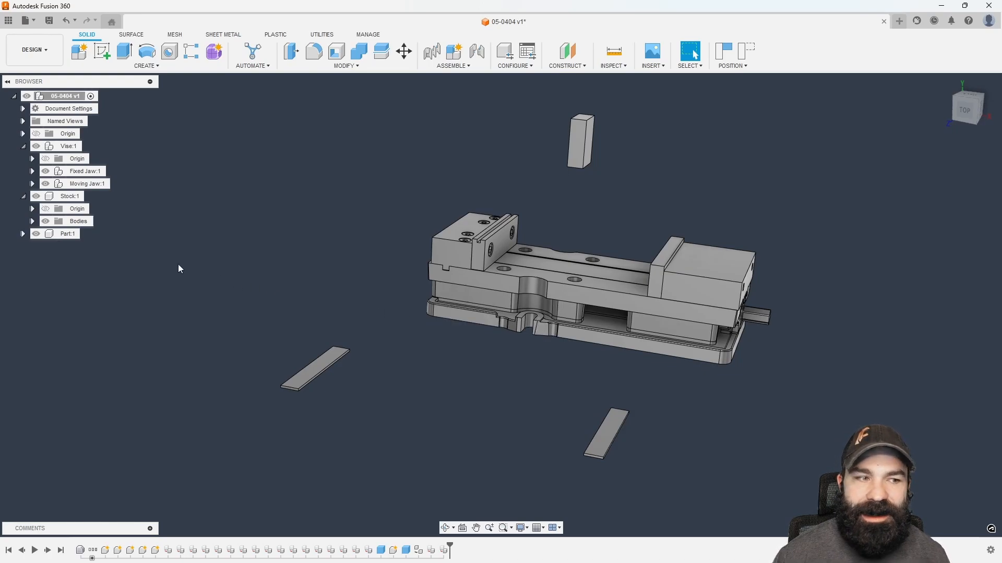
# Step: Collapse the Stock component, hide Part and Stock, and isolate the Fixed Jaw
pyautogui.click(24, 196)
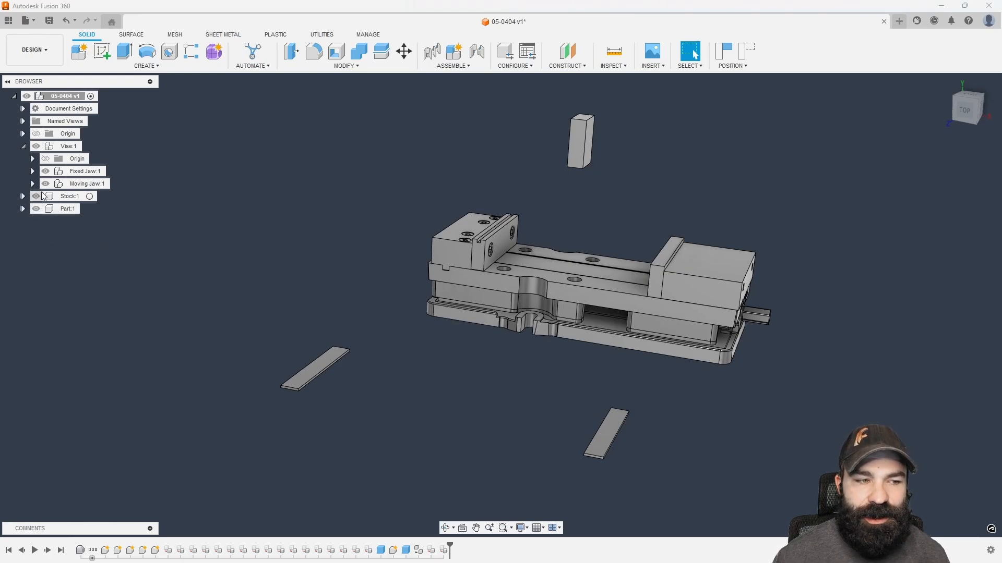
pyautogui.click(36, 208)
pyautogui.click(36, 196)
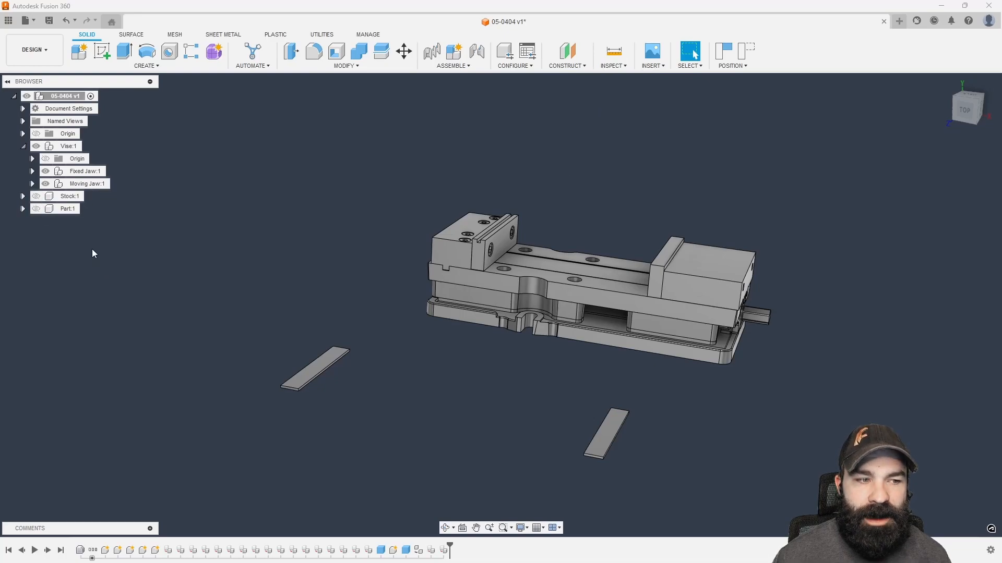
pyautogui.rightClick(78, 171)
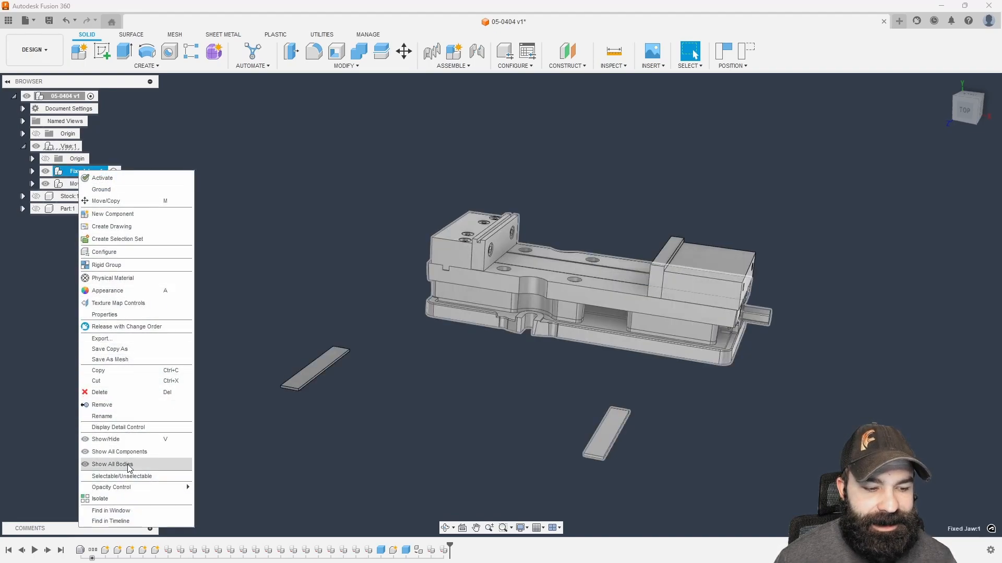
pyautogui.click(126, 499)
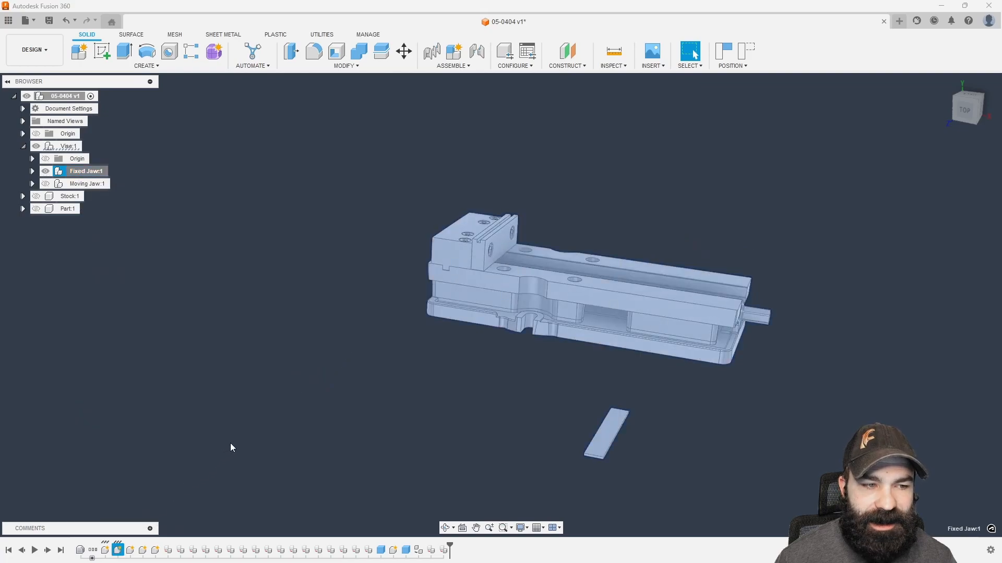
# Step: Select all Fixed Jaw vise components except the Par, revert the moved positions, and create a rigid group including child components
pyautogui.keyDown('shift'); pyautogui.moveTo(344, 413); pyautogui.dragTo(578, 422, button='middle'); pyautogui.keyUp('shift')
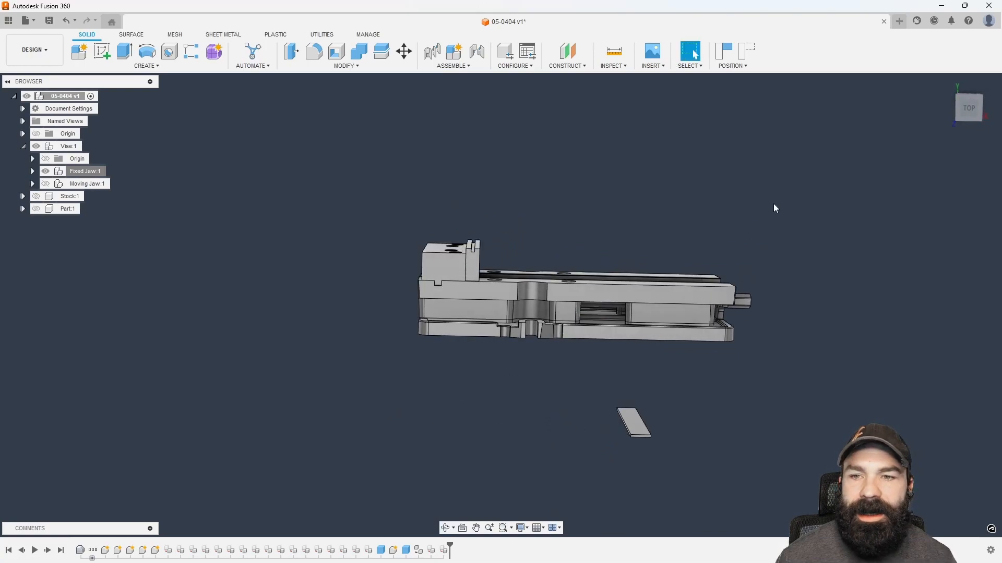
pyautogui.click(968, 112)
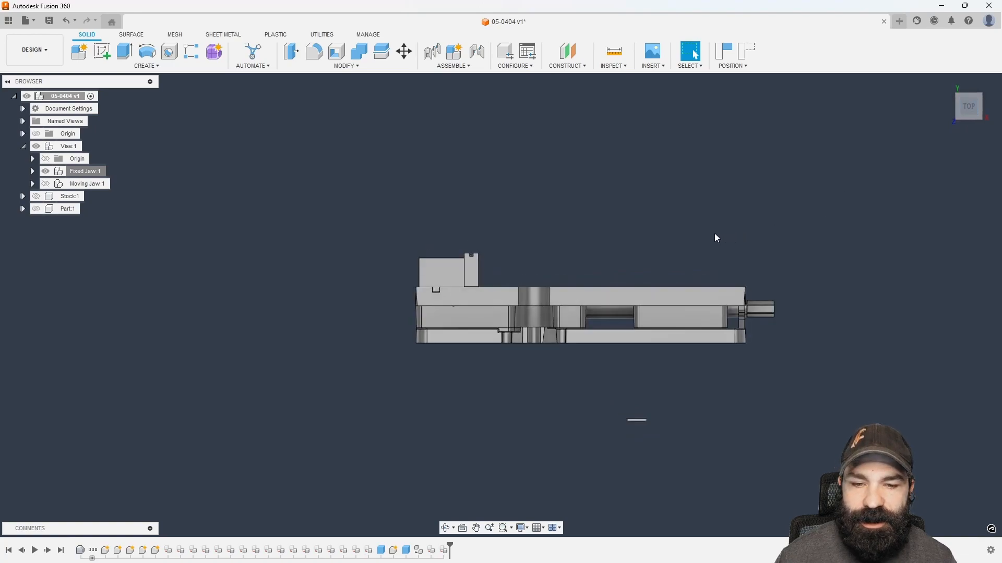
pyautogui.moveTo(334, 196); pyautogui.dragTo(831, 371)
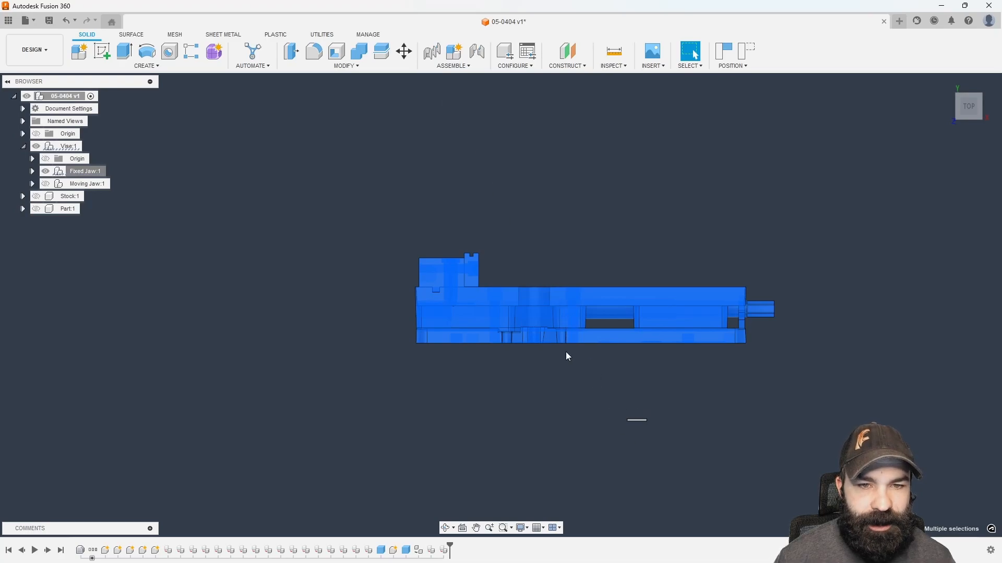
pyautogui.click(459, 66)
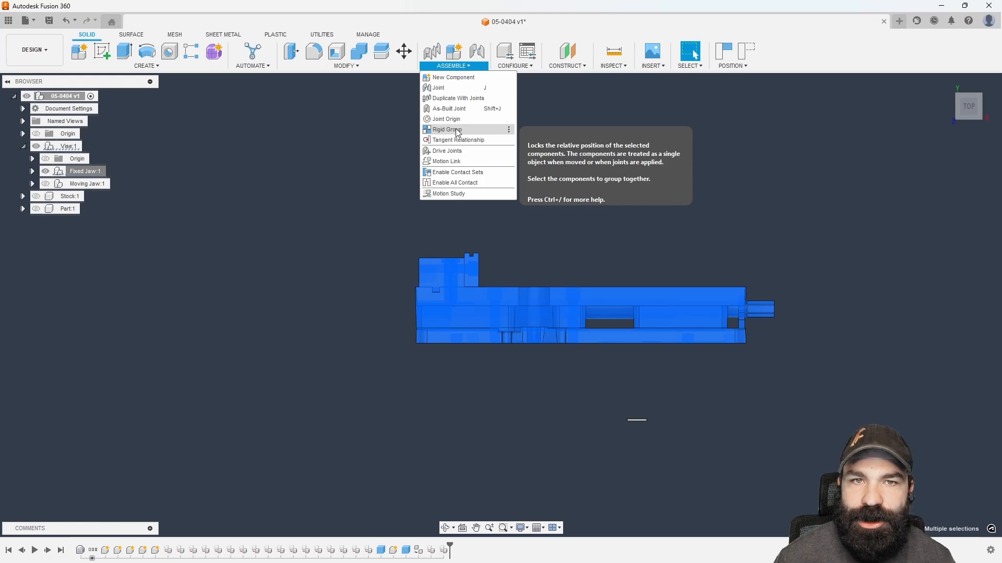
pyautogui.click(457, 130)
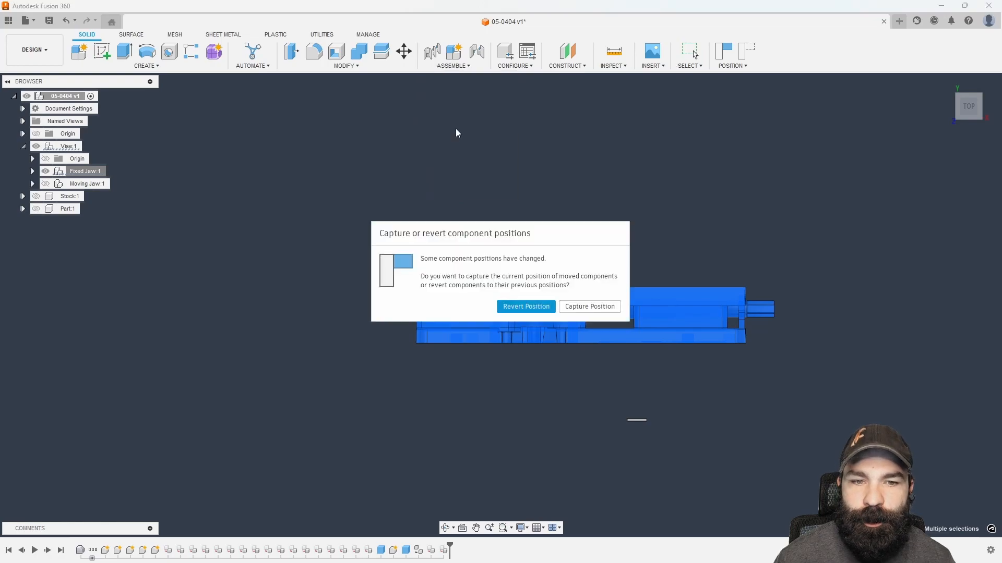
pyautogui.click(539, 309)
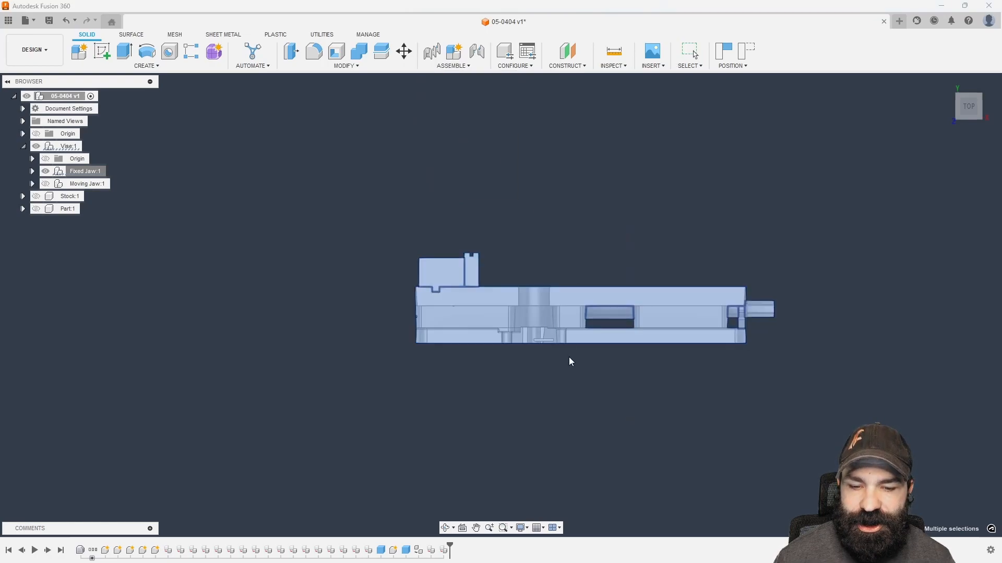
pyautogui.keyDown('shift'); pyautogui.moveTo(571, 362); pyautogui.dragTo(544, 374, button='middle'); pyautogui.keyUp('shift')
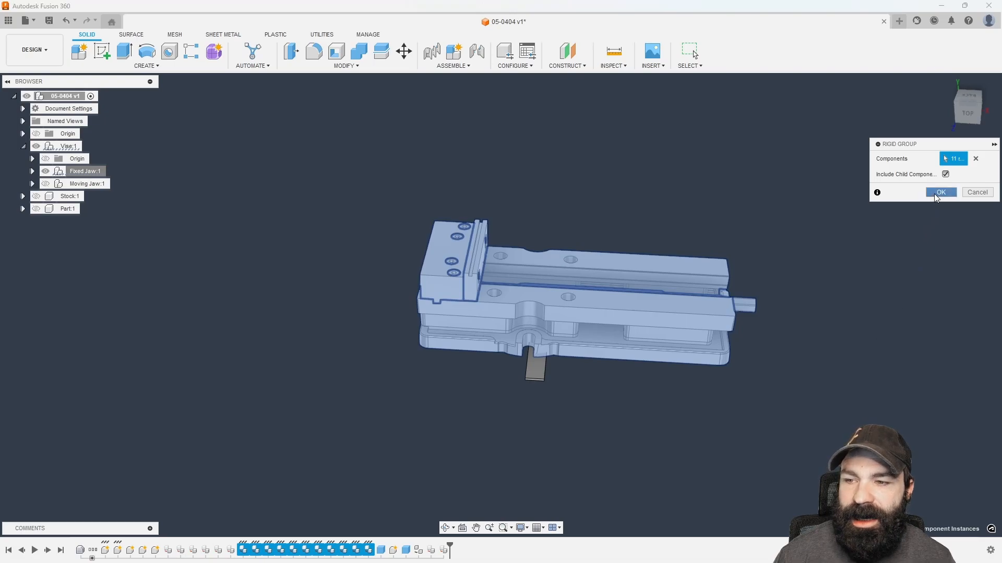
pyautogui.click(940, 192)
# Step: Move the Fixed Jaw assembly to test the rigid group against the separate Par, and revert the component positions
pyautogui.moveTo(459, 259); pyautogui.dragTo(421, 226)
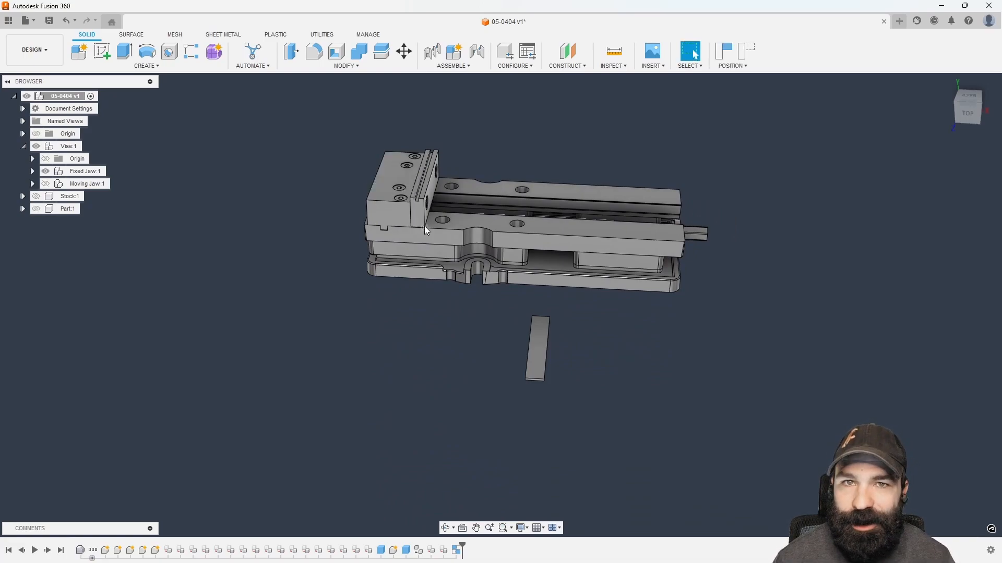
pyautogui.moveTo(424, 226); pyautogui.dragTo(490, 244)
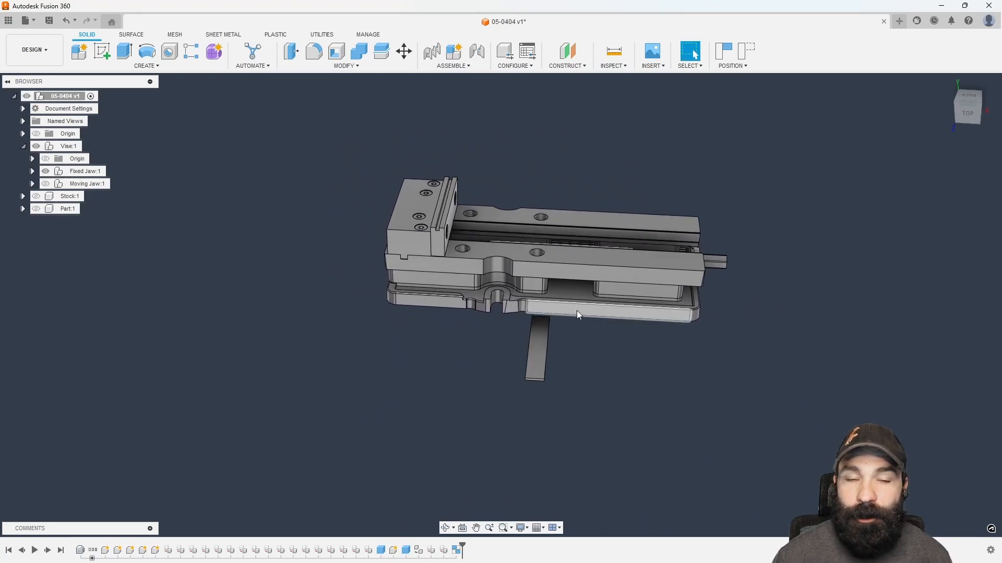
pyautogui.click(451, 66)
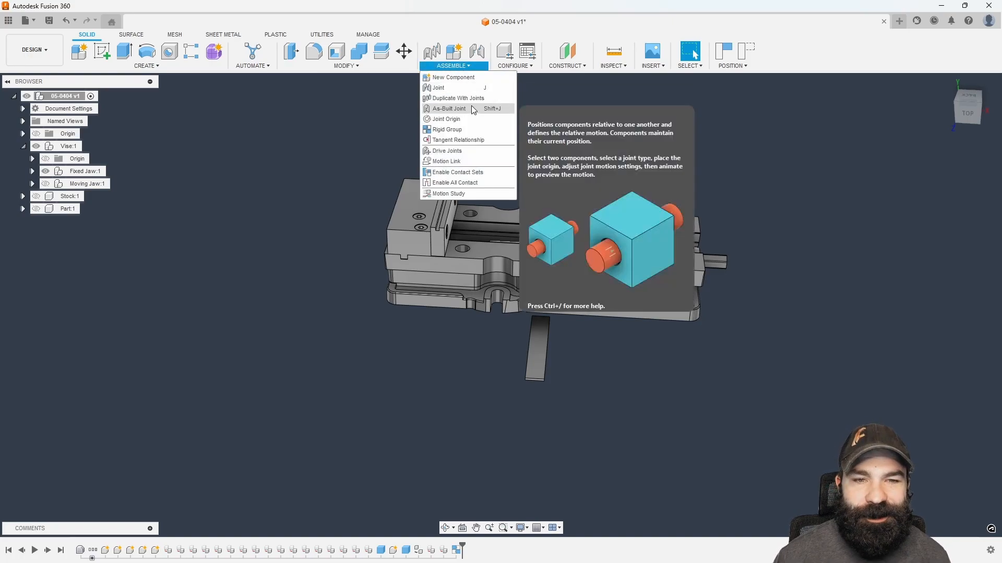
pyautogui.click(574, 116)
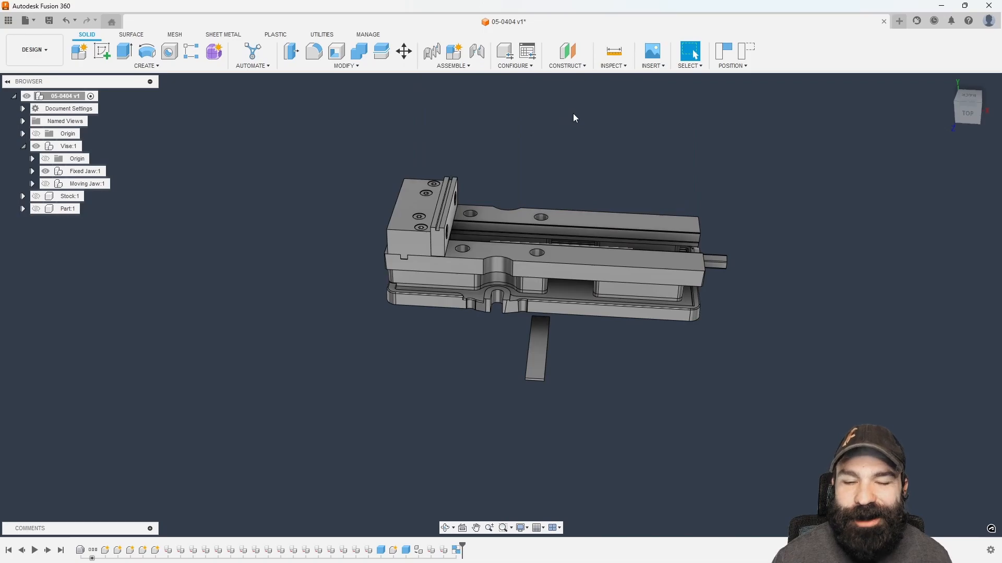
pyautogui.keyDown('shift'); pyautogui.moveTo(692, 312); pyautogui.dragTo(678, 293, button='middle'); pyautogui.keyUp('shift')
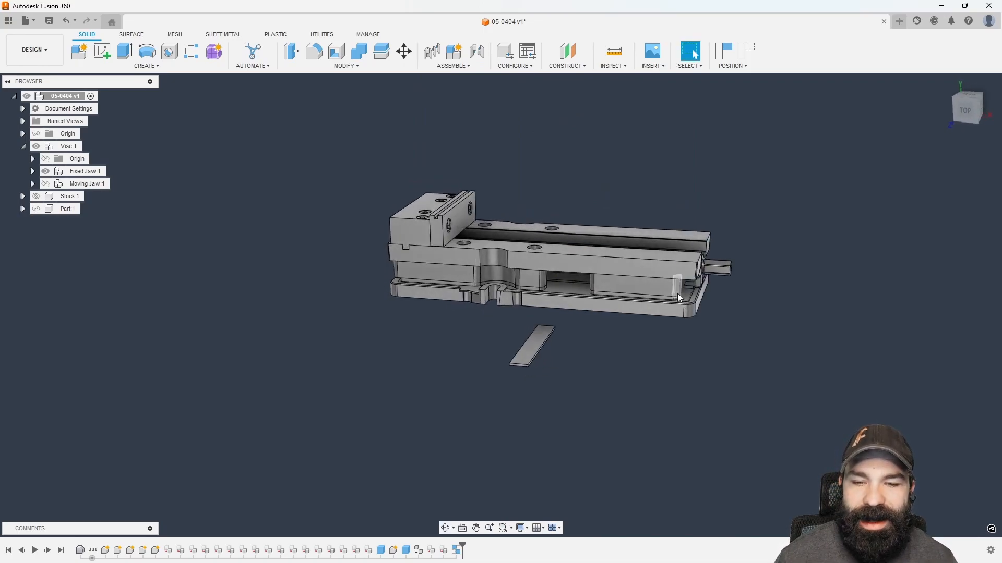
pyautogui.click(746, 49)
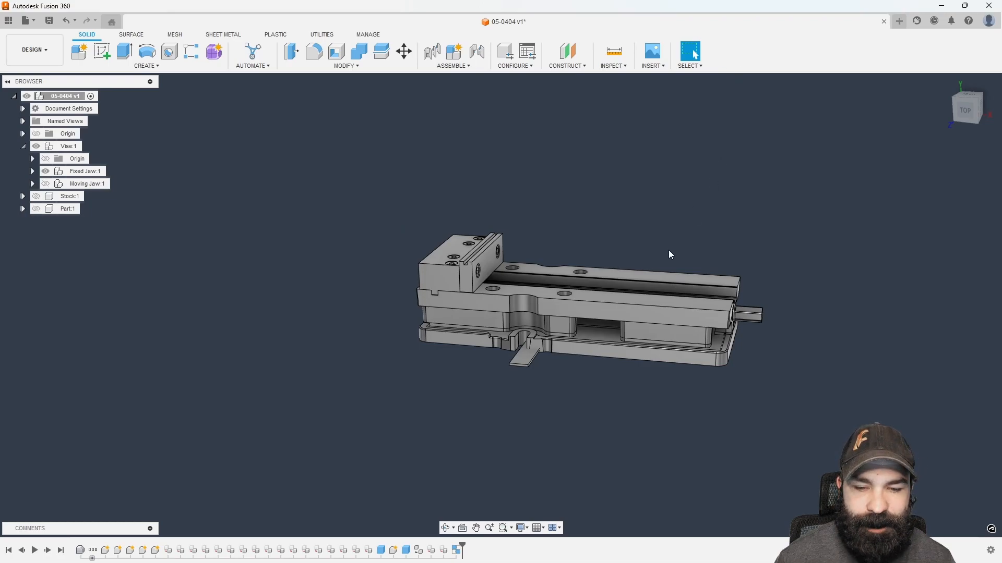
# Step: Joint the Par's long-edge midpoint to the lower-edge midpoint of the fixed jaw plate's face with 0 deg angle and zero offsets
pyautogui.click(476, 51)
pyautogui.scroll(5, 518, 373)
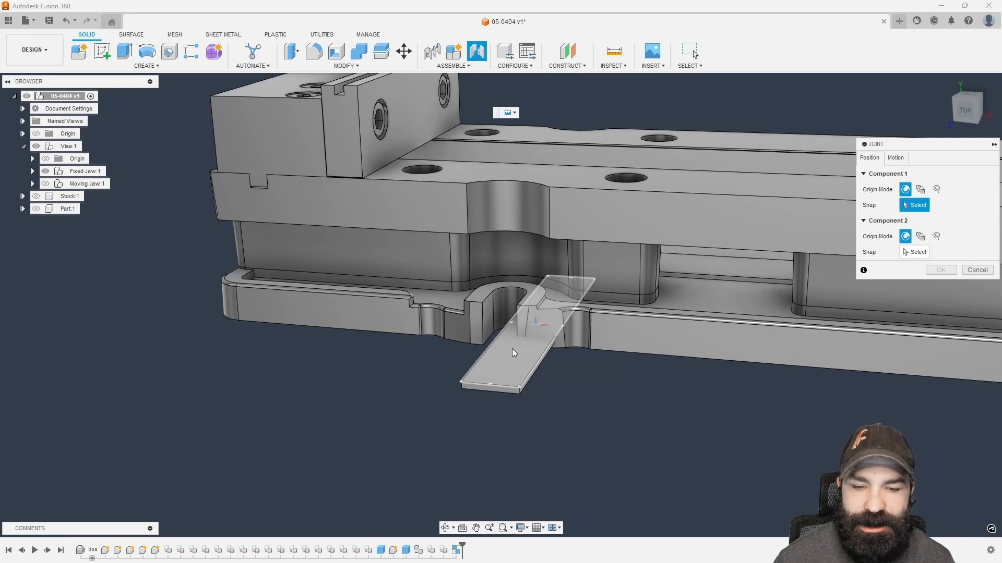
pyautogui.click(505, 330)
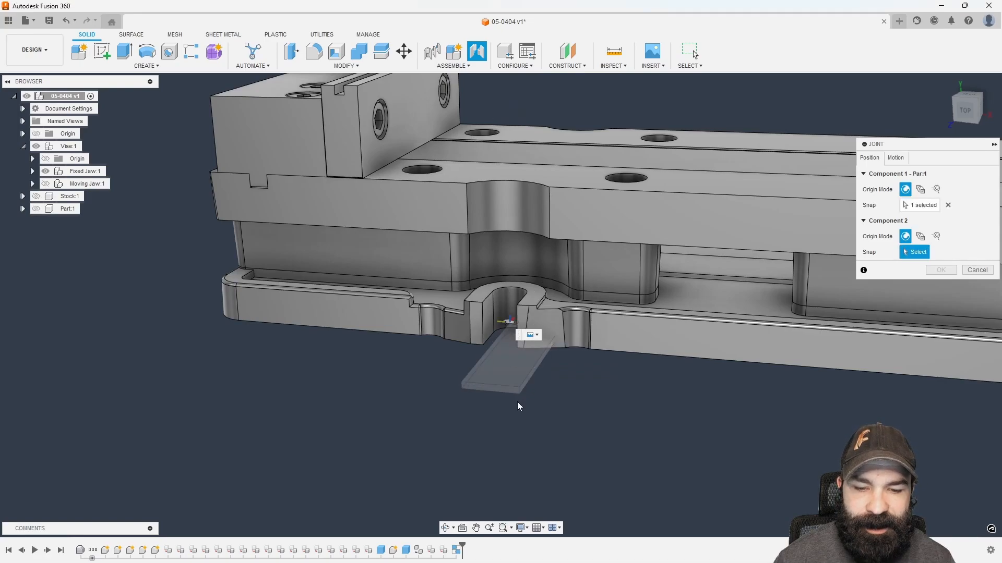
pyautogui.scroll(-3, 517, 405)
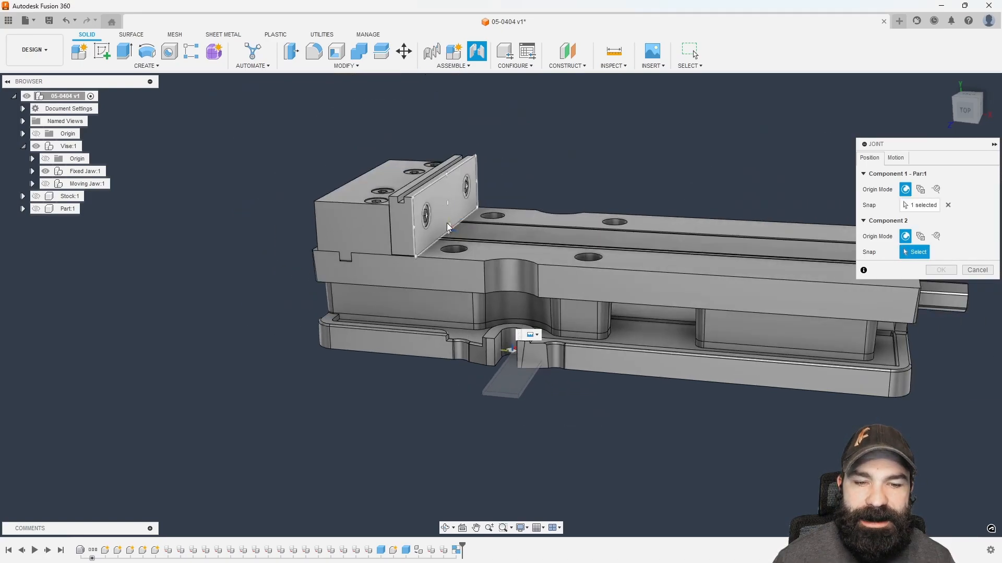
pyautogui.scroll(2, 438, 207)
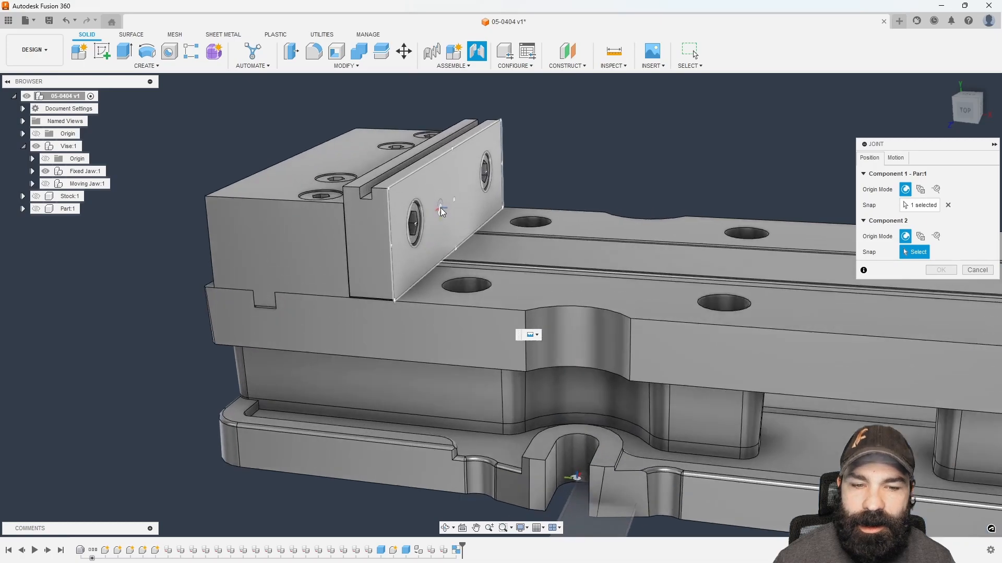
pyautogui.click(449, 233)
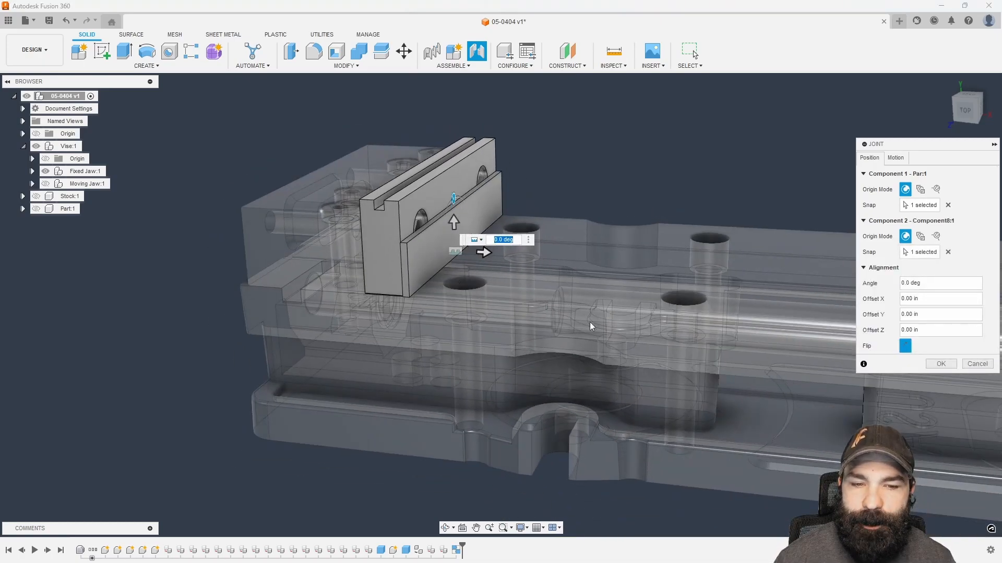
pyautogui.click(941, 364)
pyautogui.keyDown('shift'); pyautogui.moveTo(704, 313); pyautogui.dragTo(477, 311, button='middle'); pyautogui.keyUp('shift')
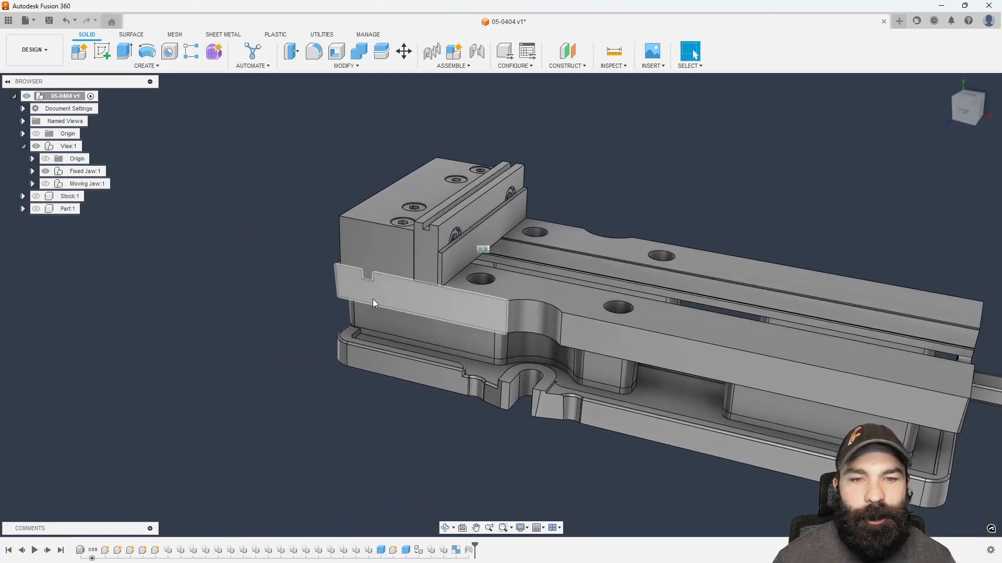
pyautogui.scroll(-2, 243, 277)
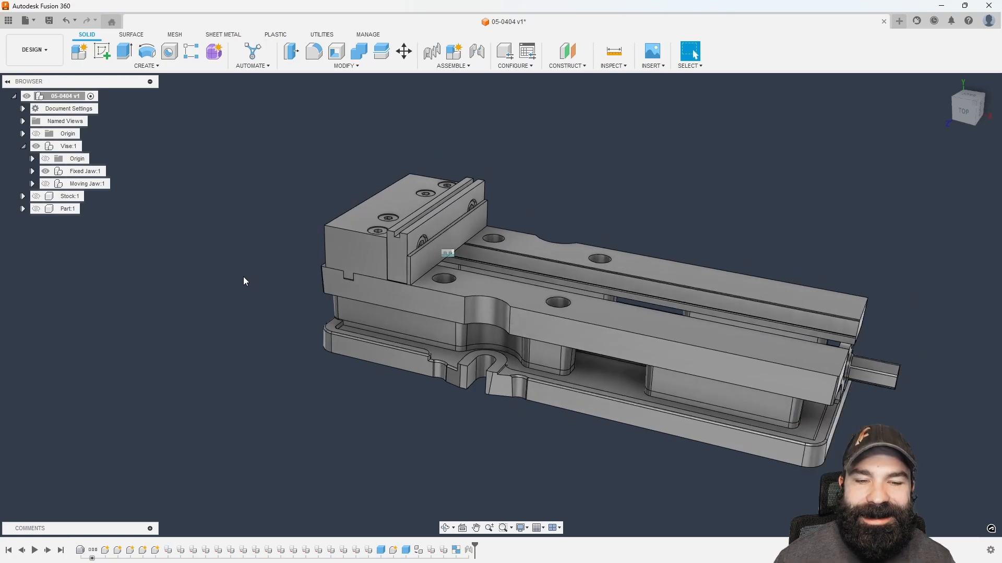
# Step: Unisolate the Fixed Jaw so the Moving Jaw and its Par are shown again
pyautogui.rightClick(75, 172)
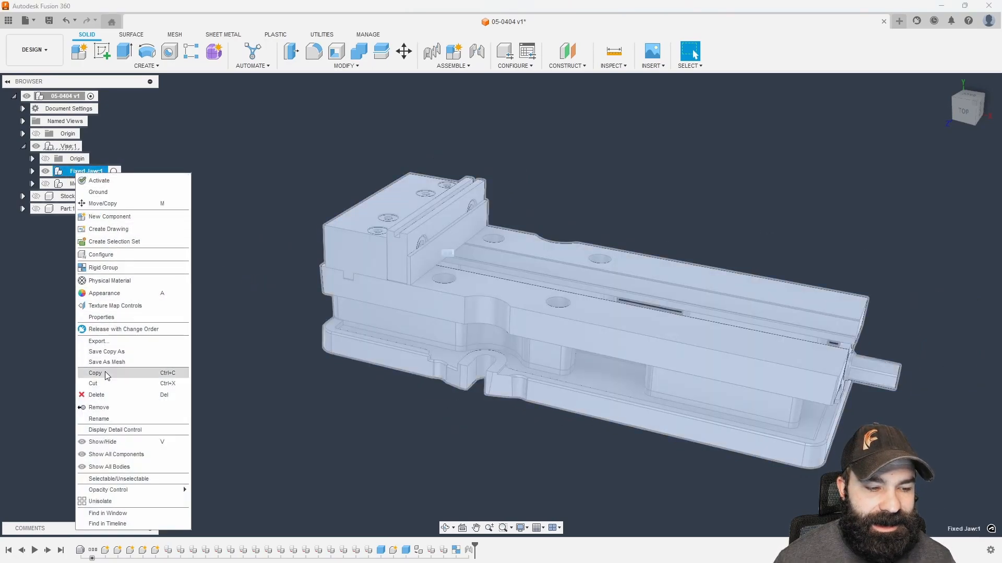
pyautogui.click(117, 501)
pyautogui.click(247, 349)
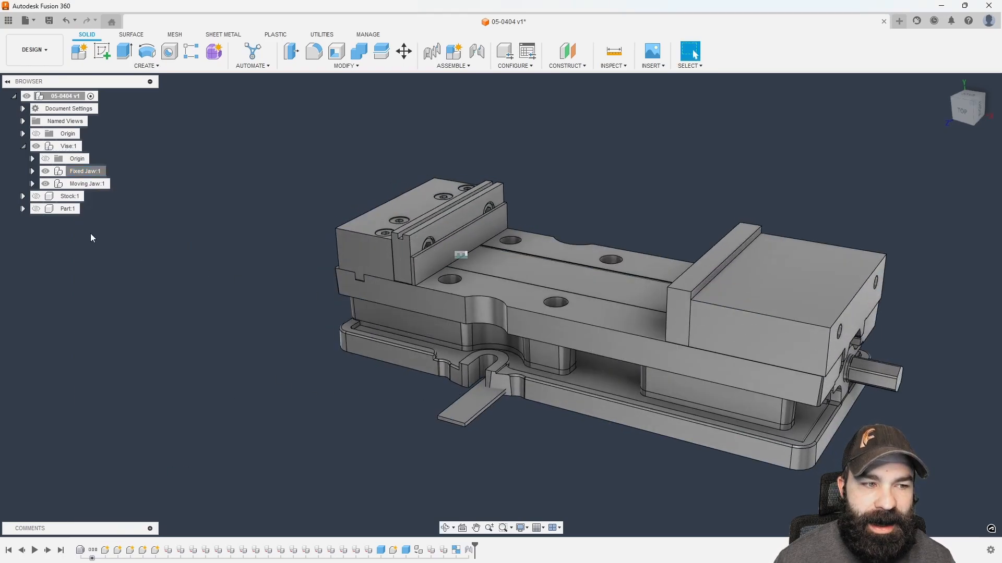
# Step: Isolate the Moving Jaw assembly and view it squarely from the TOP face
pyautogui.click(83, 183)
pyautogui.rightClick(84, 184)
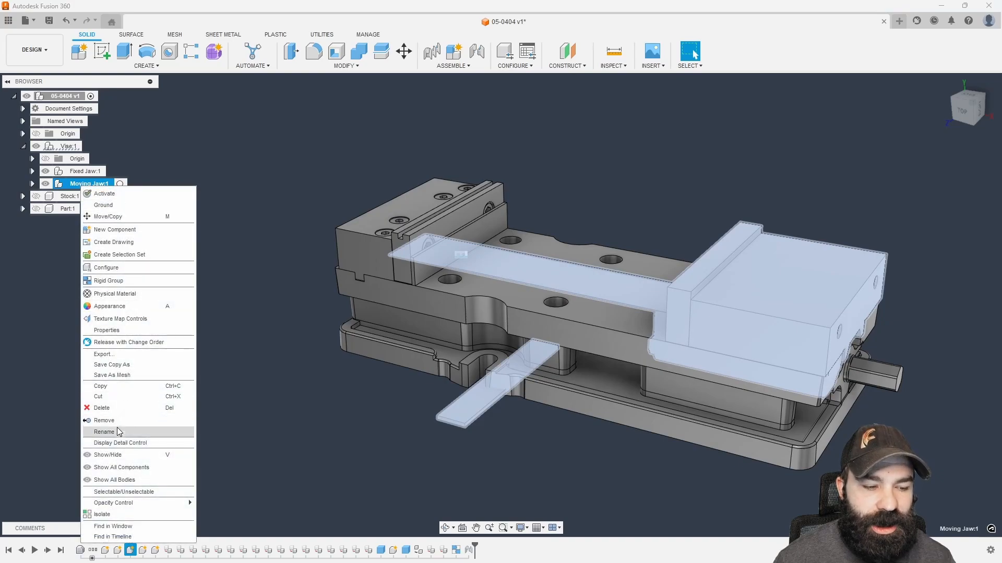
pyautogui.click(120, 515)
pyautogui.keyDown('shift'); pyautogui.moveTo(282, 415); pyautogui.dragTo(349, 356, button='middle'); pyautogui.keyUp('shift')
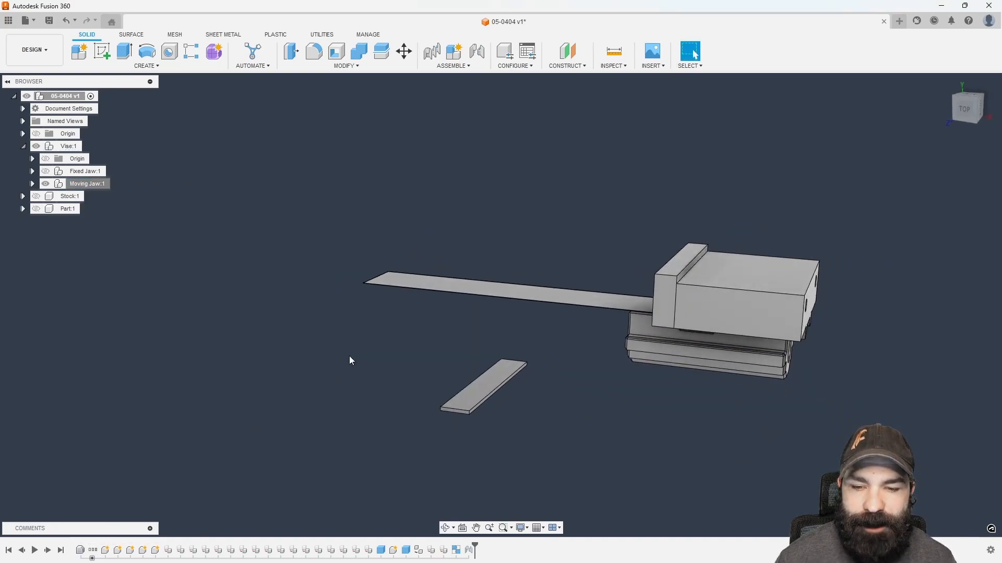
pyautogui.click(967, 110)
pyautogui.click(445, 67)
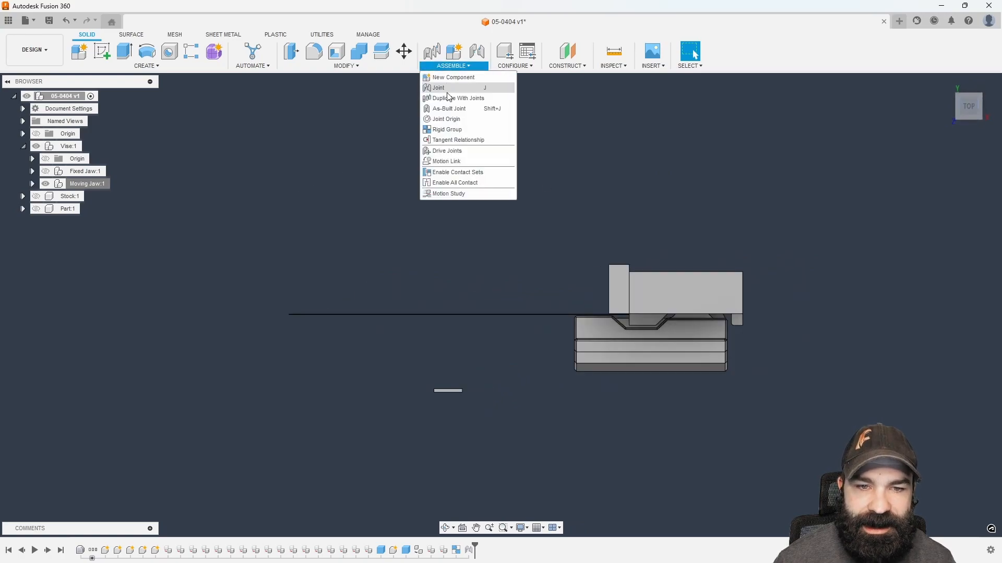
pyautogui.click(452, 125)
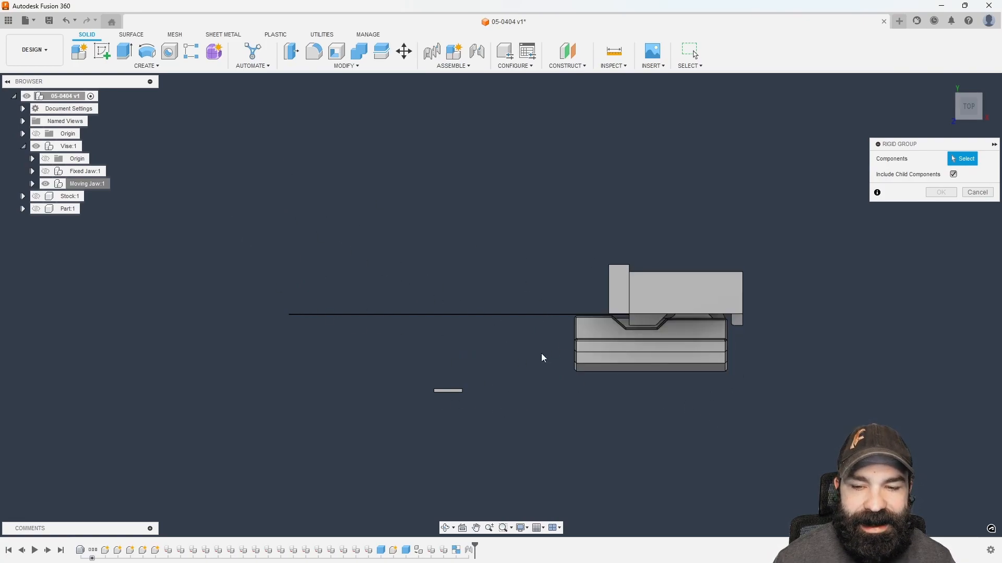
pyautogui.click(978, 193)
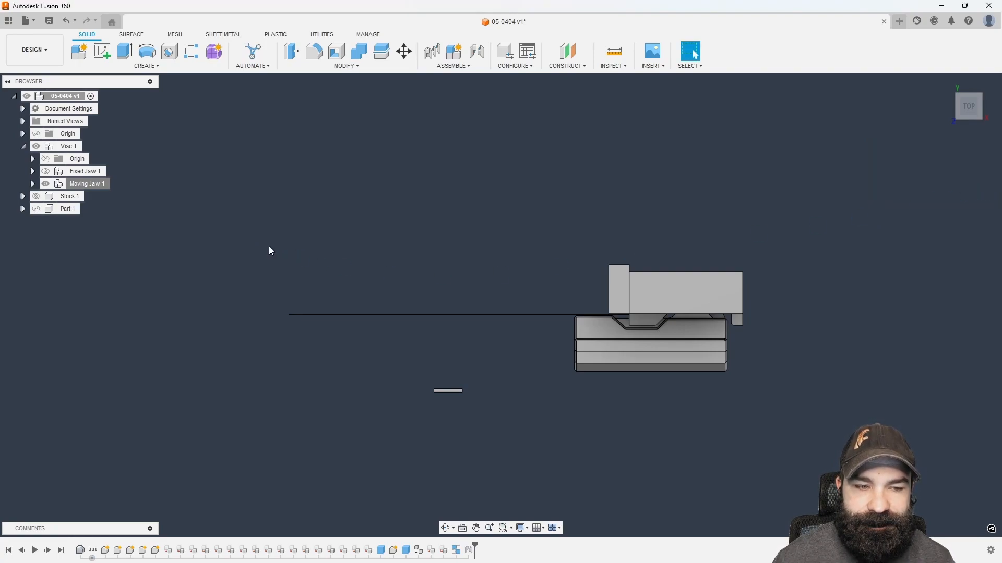
# Step: Select all Moving Jaw components except the separate Par and create a rigid group including child components
pyautogui.moveTo(241, 197); pyautogui.dragTo(781, 380)
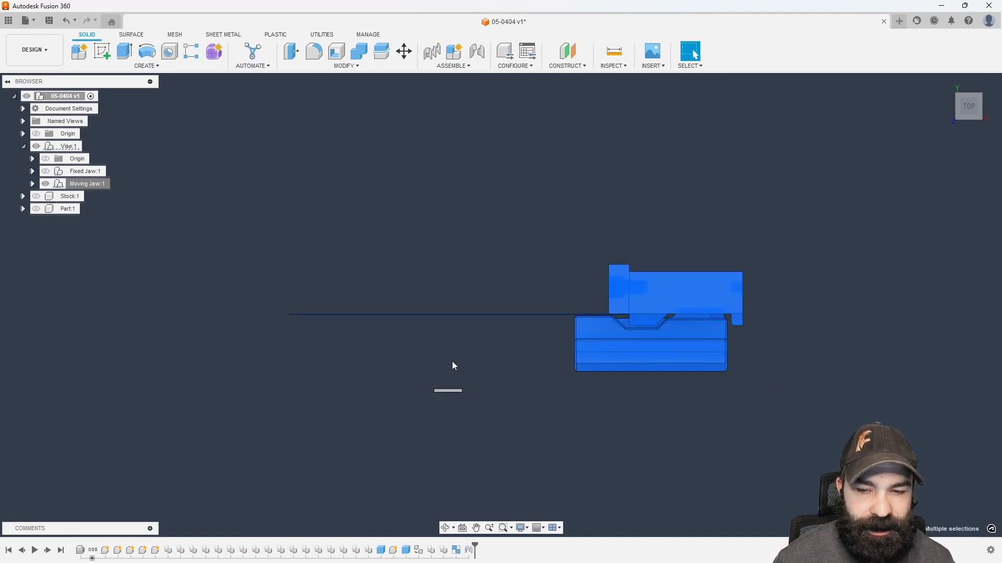
pyautogui.click(453, 66)
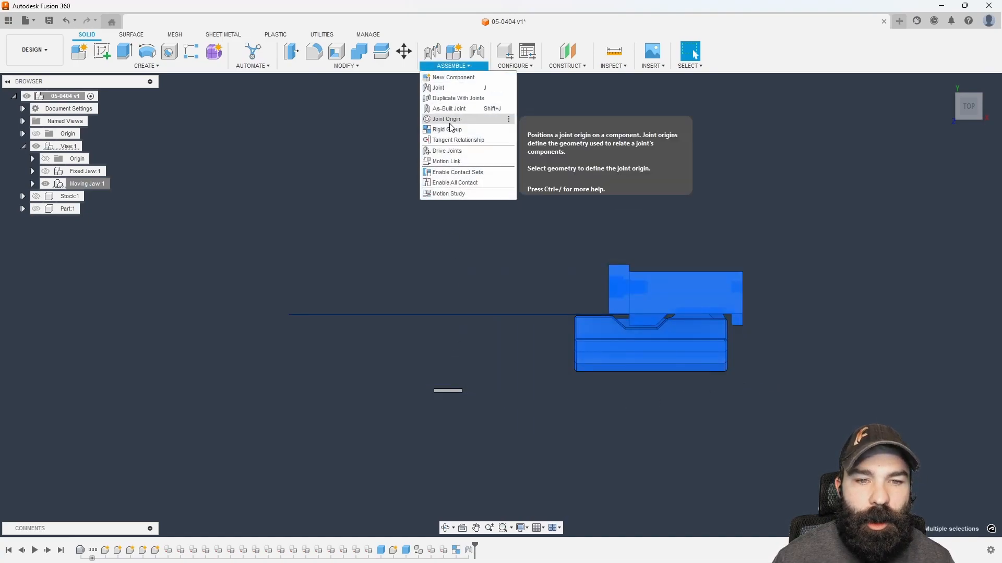
pyautogui.click(444, 129)
pyautogui.click(948, 193)
# Step: Move the Moving Jaw assembly to test the rigid group against the separate Par, and revert the component positions
pyautogui.keyDown('shift'); pyautogui.moveTo(831, 228); pyautogui.dragTo(759, 275, button='middle'); pyautogui.keyUp('shift')
pyautogui.moveTo(760, 279); pyautogui.dragTo(693, 265)
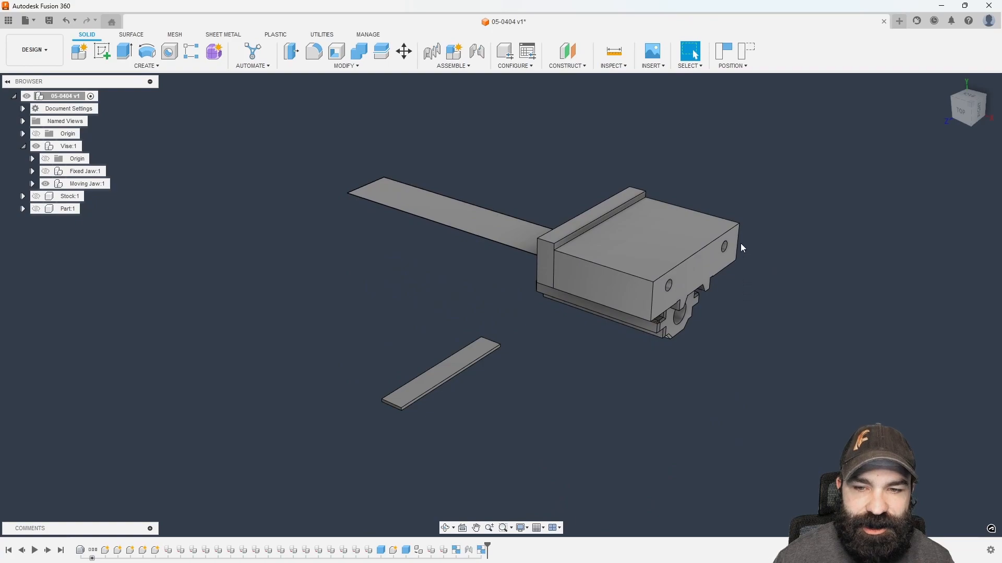
pyautogui.click(746, 55)
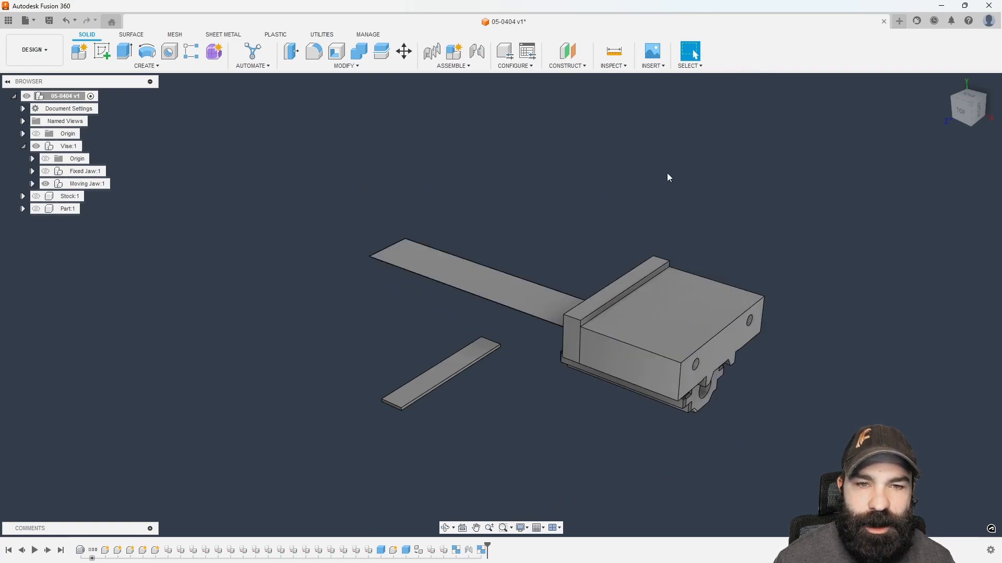
# Step: Joint the Par's long-edge midpoint to the lower-edge midpoint of the moving jaw plate's face with 180 deg angle and zero offsets
pyautogui.click(476, 50)
pyautogui.scroll(3, 439, 370)
pyautogui.click(458, 389)
pyautogui.keyDown('shift'); pyautogui.moveTo(532, 360); pyautogui.dragTo(720, 237, button='middle'); pyautogui.keyUp('shift')
pyautogui.scroll(3, 661, 268)
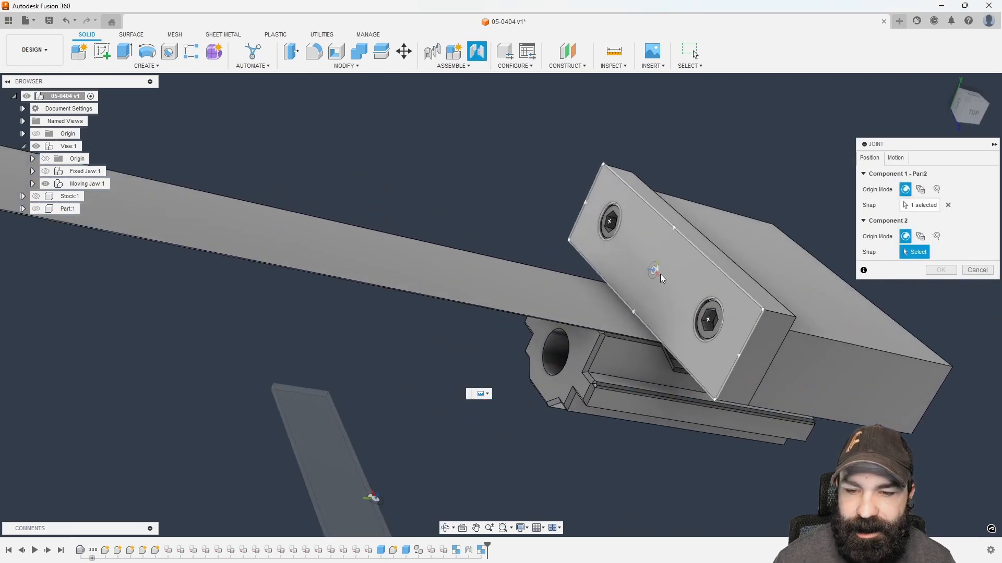
pyautogui.click(645, 301)
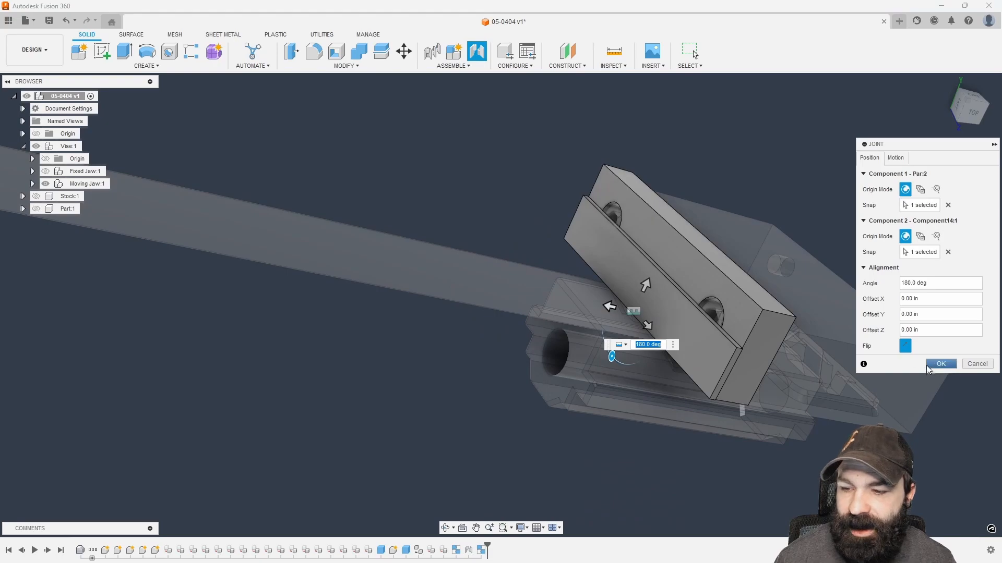
pyautogui.click(933, 363)
pyautogui.keyDown('shift'); pyautogui.moveTo(933, 362); pyautogui.dragTo(483, 312, button='middle'); pyautogui.keyUp('shift')
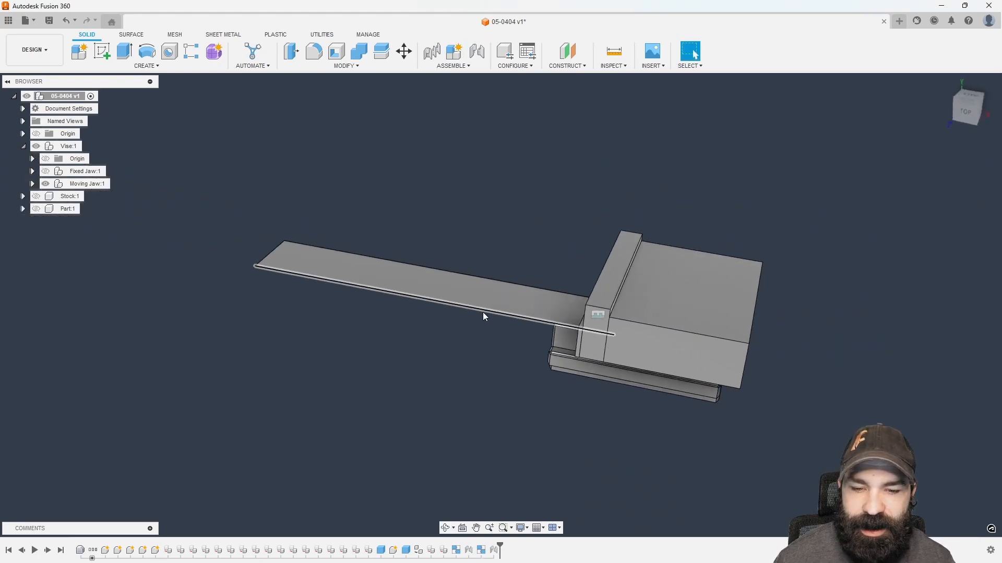
# Step: Unisolate the Moving Jaw to show the whole vise, and make the Stock component visible
pyautogui.rightClick(76, 187)
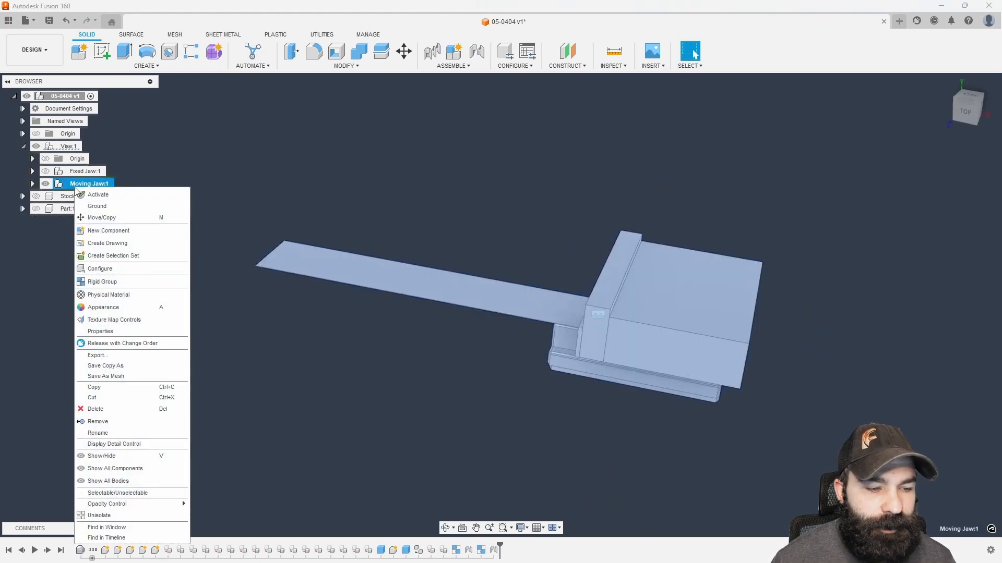
pyautogui.click(100, 516)
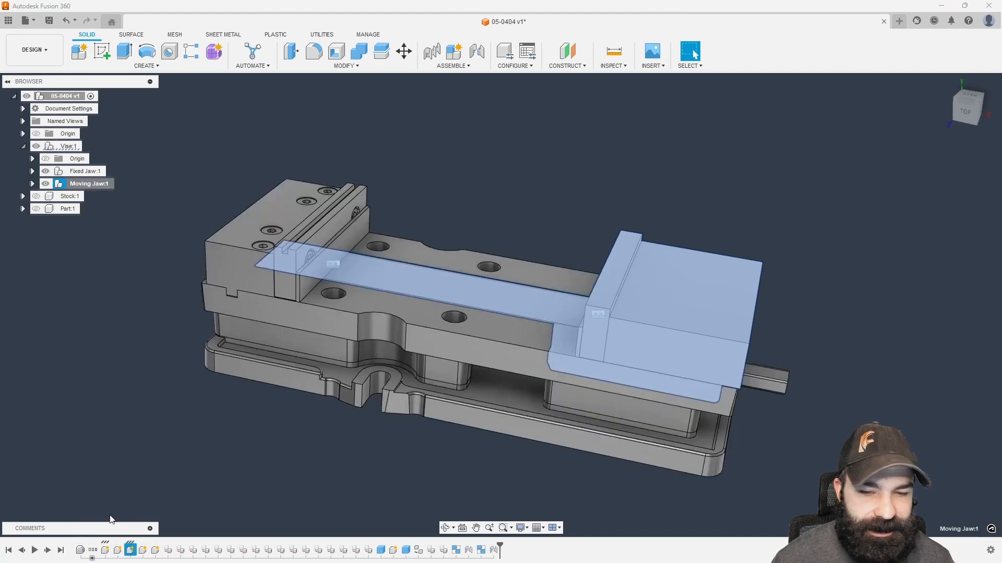
pyautogui.scroll(-3, 403, 423)
pyautogui.click(382, 477)
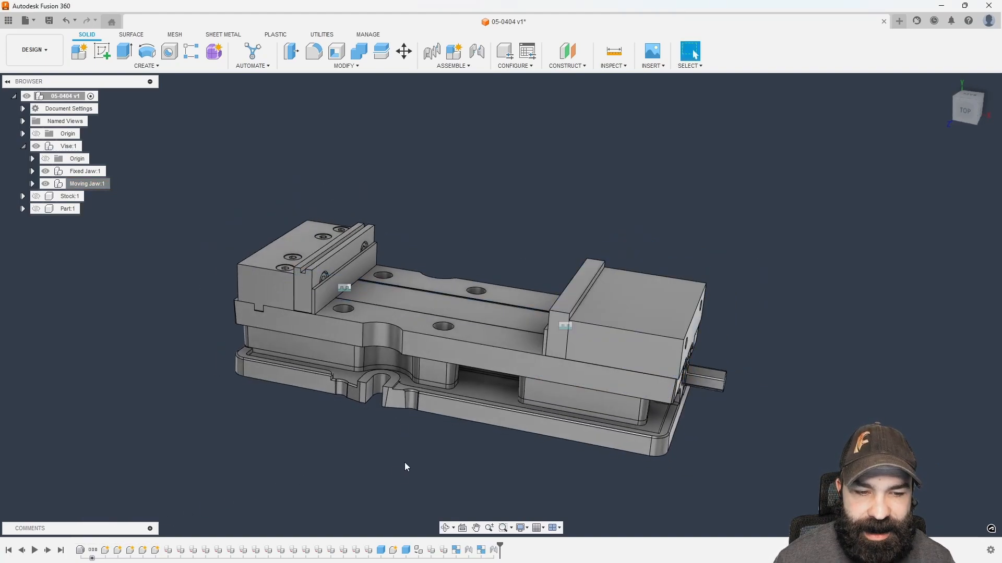
pyautogui.click(35, 196)
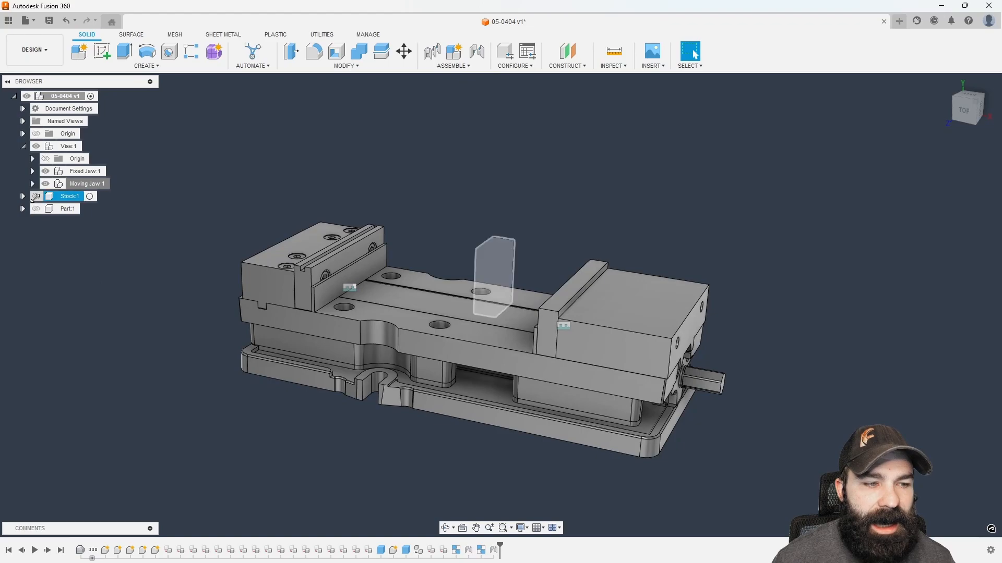
pyautogui.keyDown('shift'); pyautogui.moveTo(181, 352); pyautogui.dragTo(179, 362, button='middle'); pyautogui.keyUp('shift')
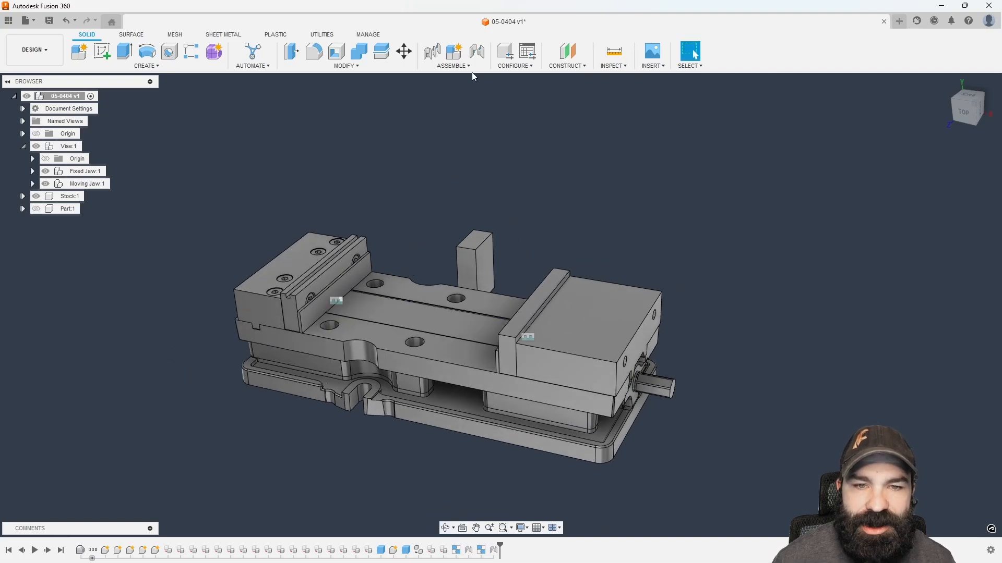
# Step: Joint the Stock's long-edge midpoint to the jaw-side midpoint of the fixed jaw Par's upper face with 0 deg angle and zero offsets
pyautogui.click(476, 51)
pyautogui.scroll(5, 507, 245)
pyautogui.keyDown('shift'); pyautogui.moveTo(501, 257); pyautogui.dragTo(481, 280, button='middle'); pyautogui.keyUp('shift')
pyautogui.scroll(2, 476, 277)
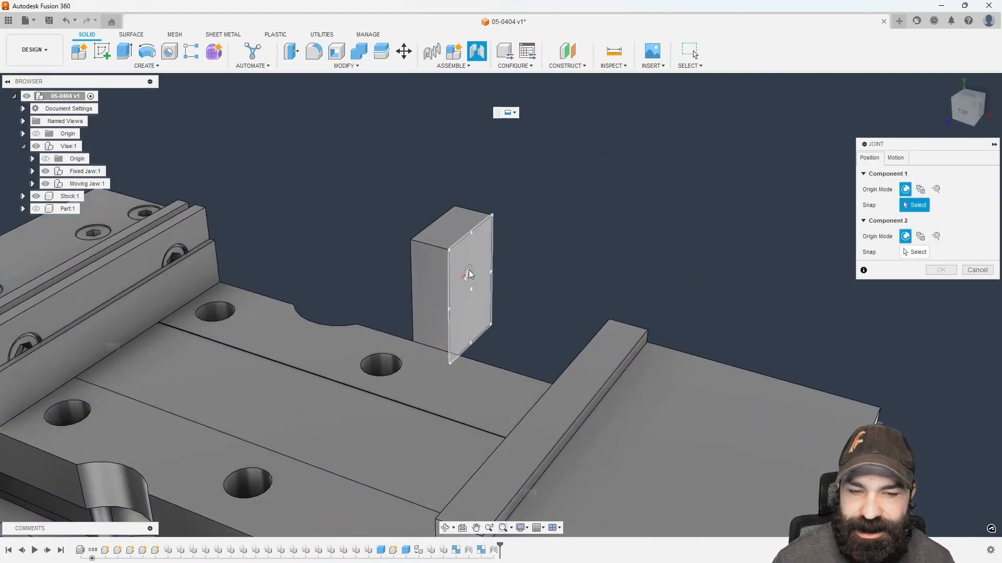
pyautogui.click(452, 313)
pyautogui.scroll(-3, 528, 293)
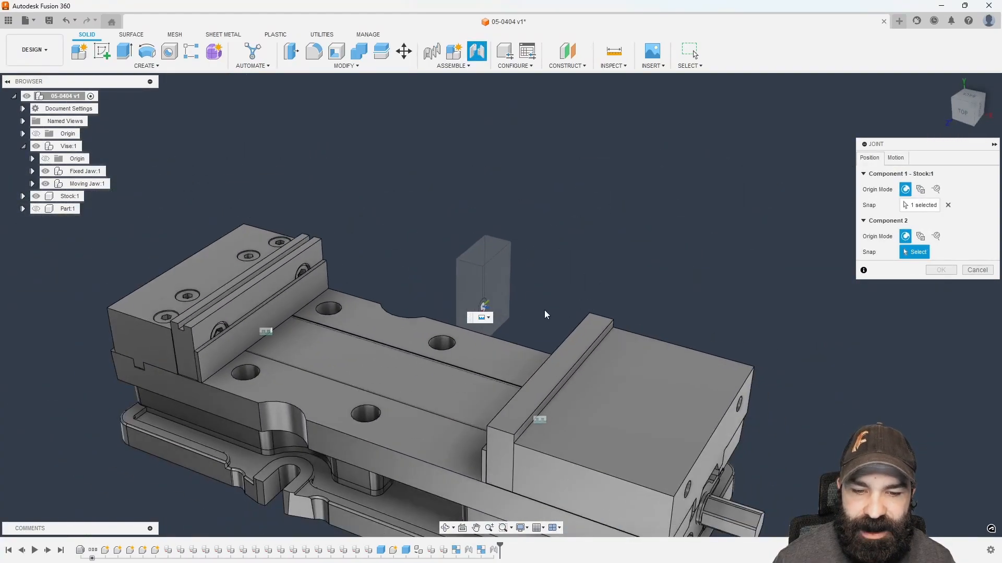
pyautogui.scroll(10, 255, 308)
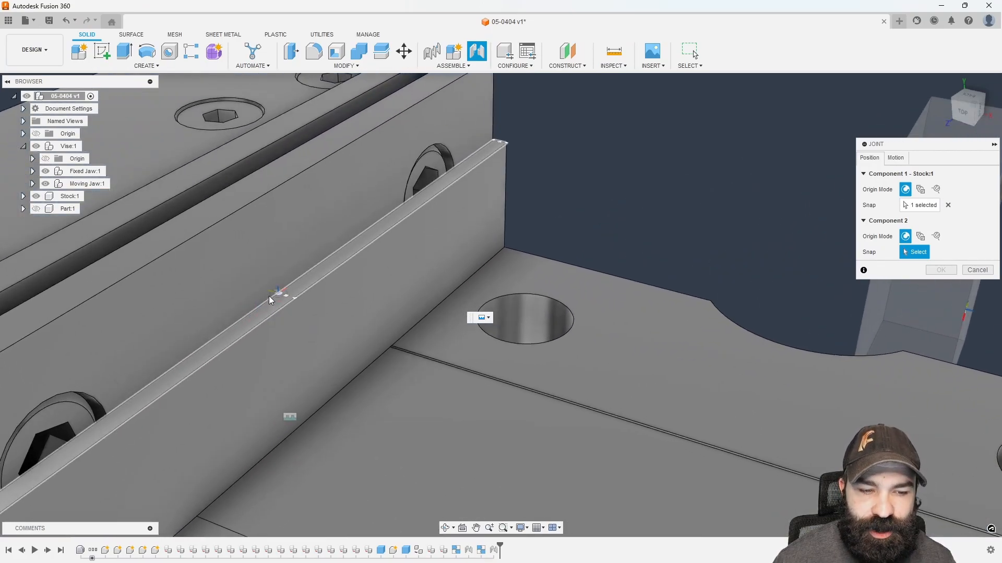
pyautogui.click(269, 296)
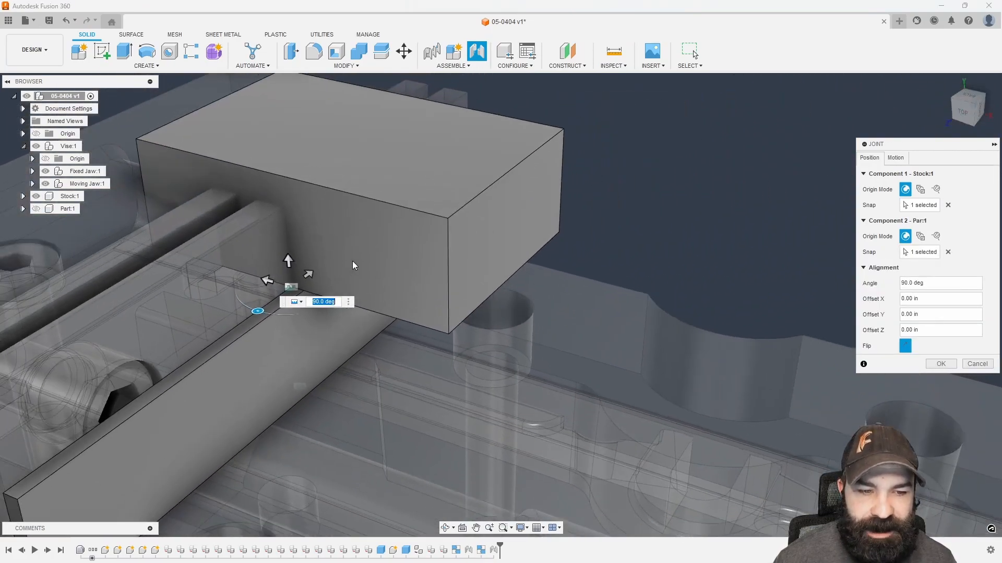
pyautogui.scroll(-3, 526, 314)
pyautogui.moveTo(347, 318); pyautogui.dragTo(338, 283)
pyautogui.scroll(-3, 468, 235)
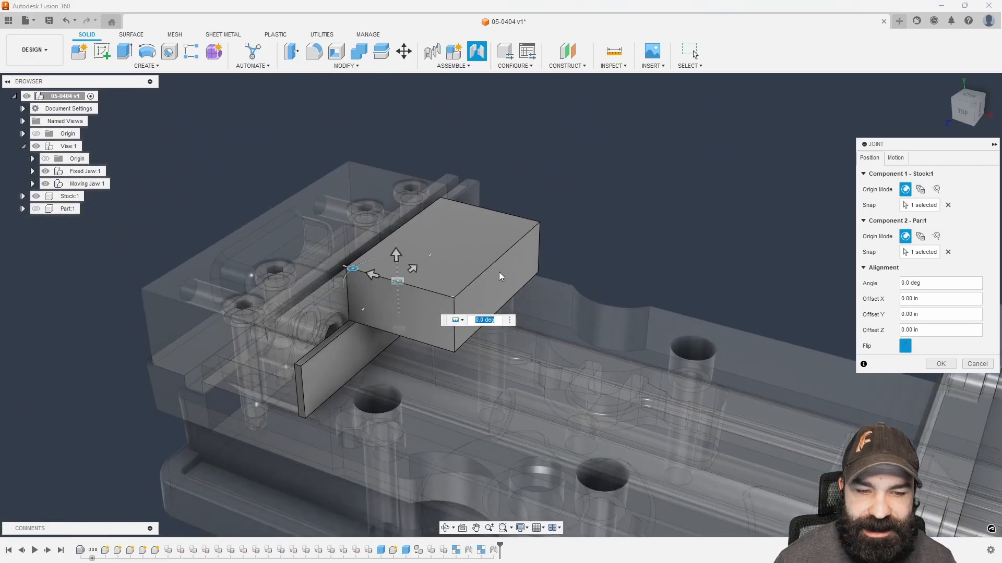
pyautogui.click(939, 364)
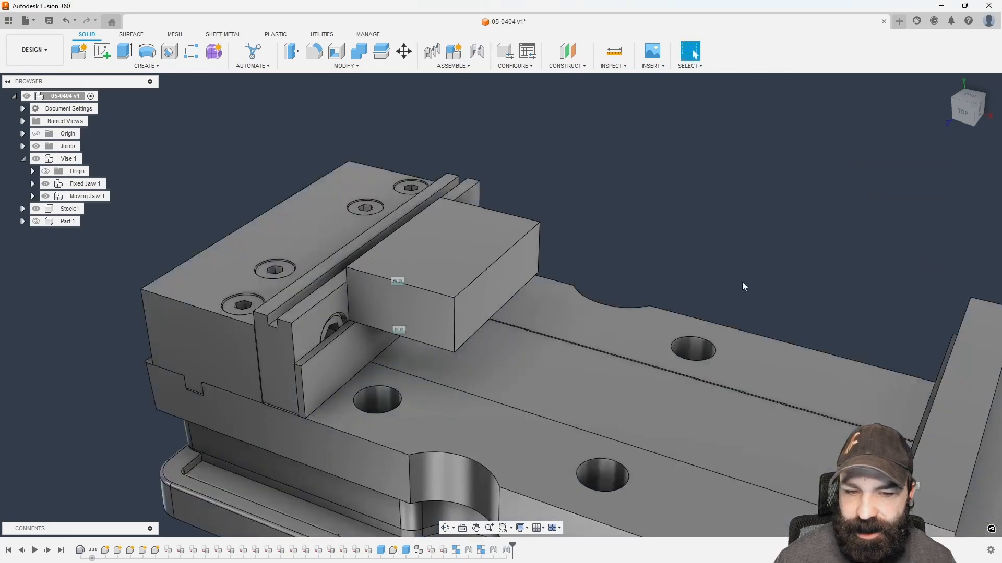
# Step: Joint the Stock's opposite underside edge midpoint to the jaw-side midpoint of the moving jaw Par's upper face with 0 deg angle and zero offsets
pyautogui.scroll(3, 761, 296)
pyautogui.rightClick(630, 194)
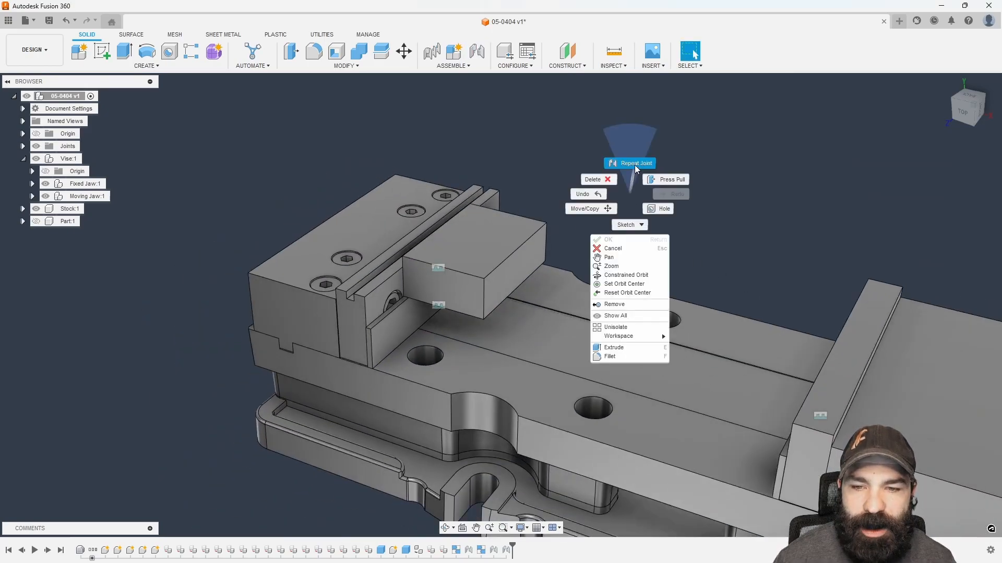
pyautogui.click(635, 165)
pyautogui.keyDown('shift'); pyautogui.moveTo(597, 217); pyautogui.dragTo(601, 181, button='middle'); pyautogui.keyUp('shift')
pyautogui.scroll(4, 502, 257)
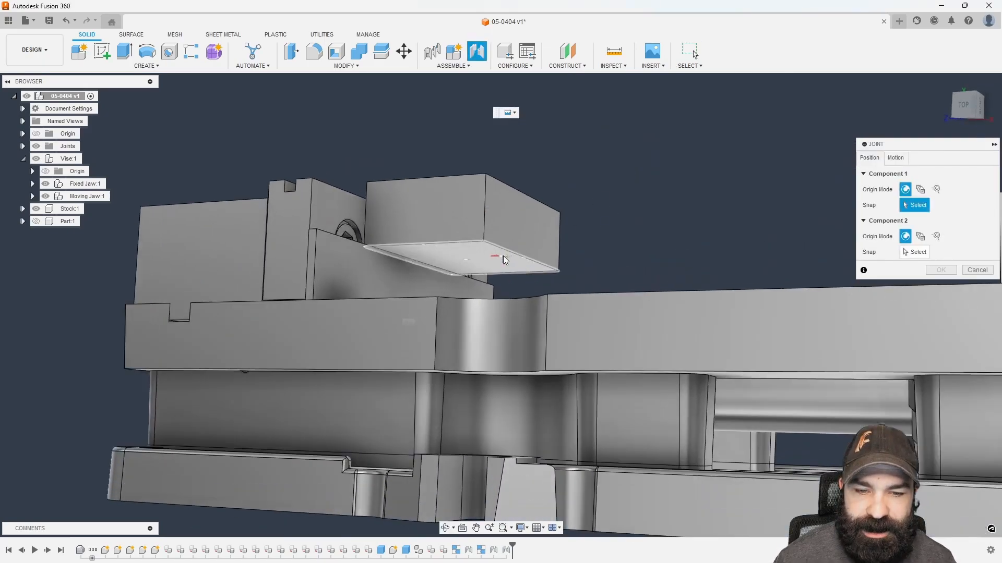
pyautogui.click(519, 264)
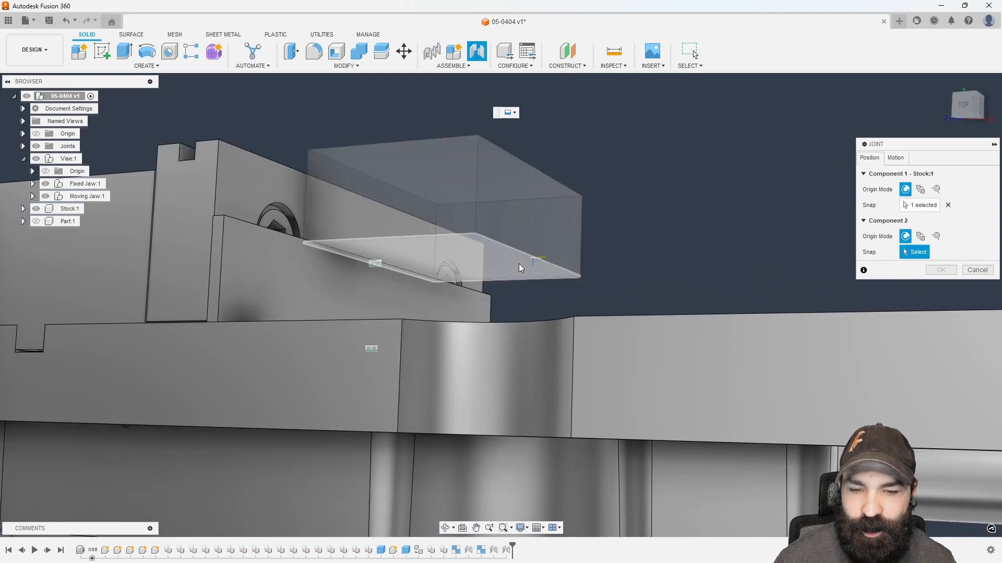
pyautogui.scroll(-4, 518, 264)
pyautogui.keyDown('shift'); pyautogui.moveTo(500, 275); pyautogui.dragTo(532, 334, button='middle'); pyautogui.keyUp('shift')
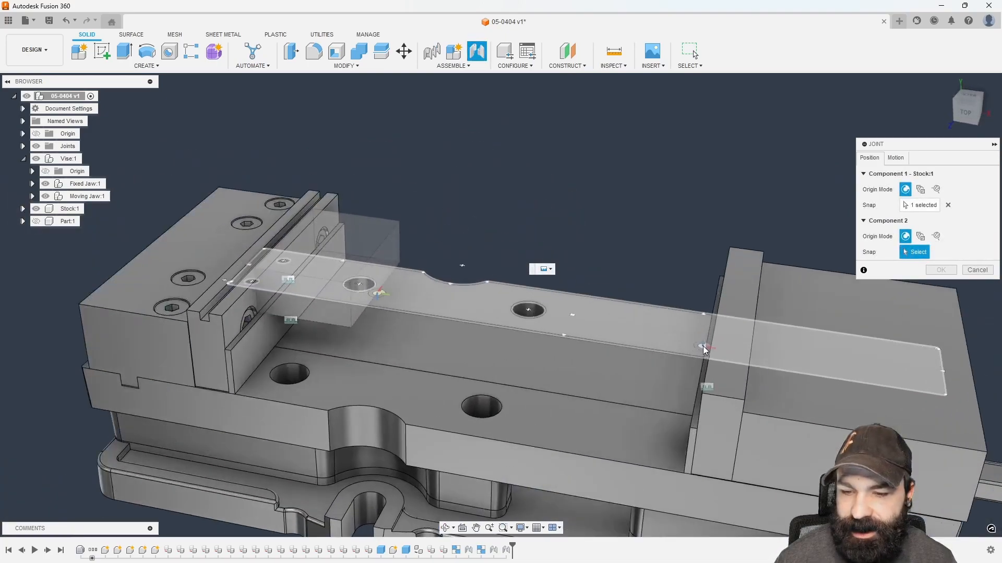
pyautogui.scroll(6, 703, 349)
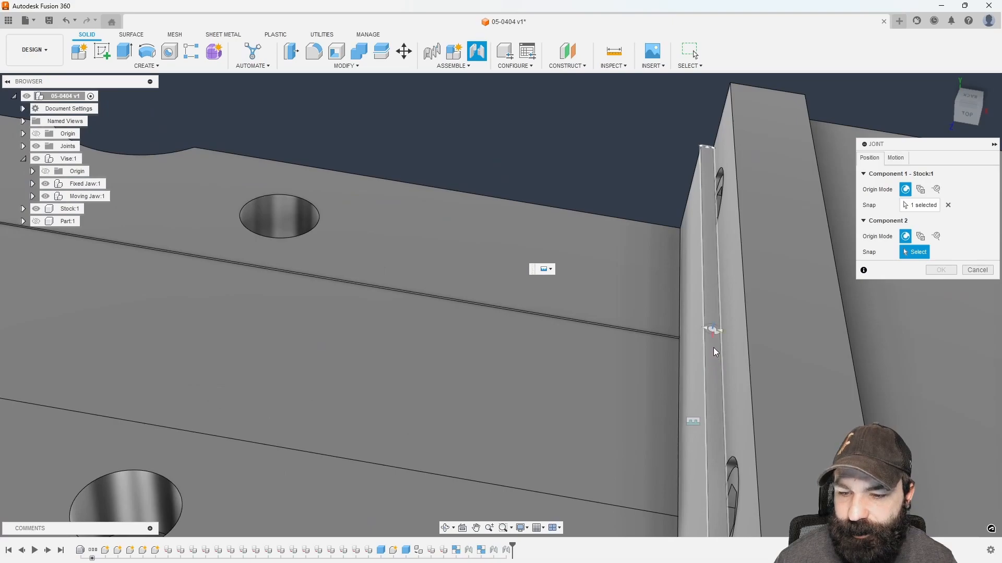
pyautogui.click(720, 337)
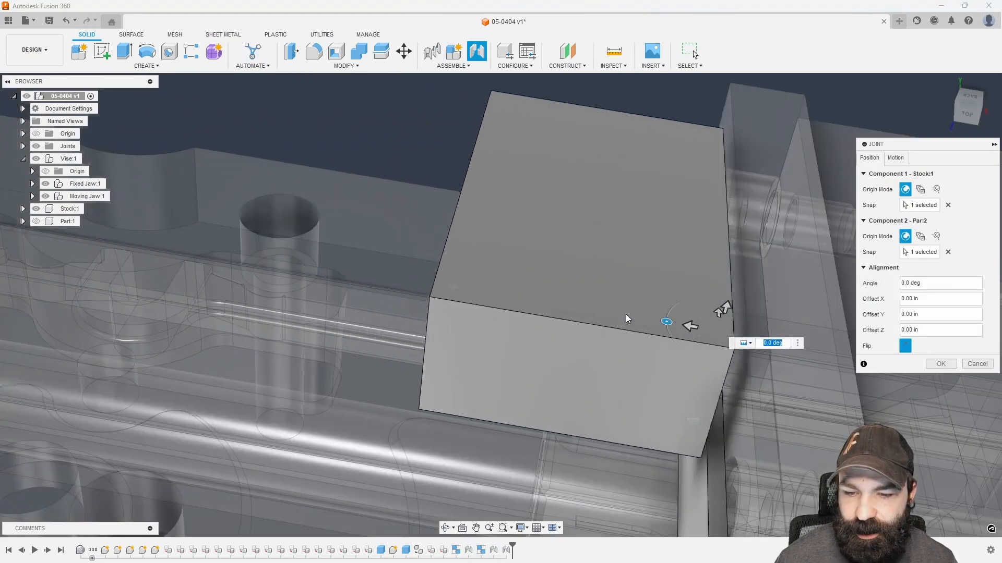
pyautogui.scroll(-8, 625, 314)
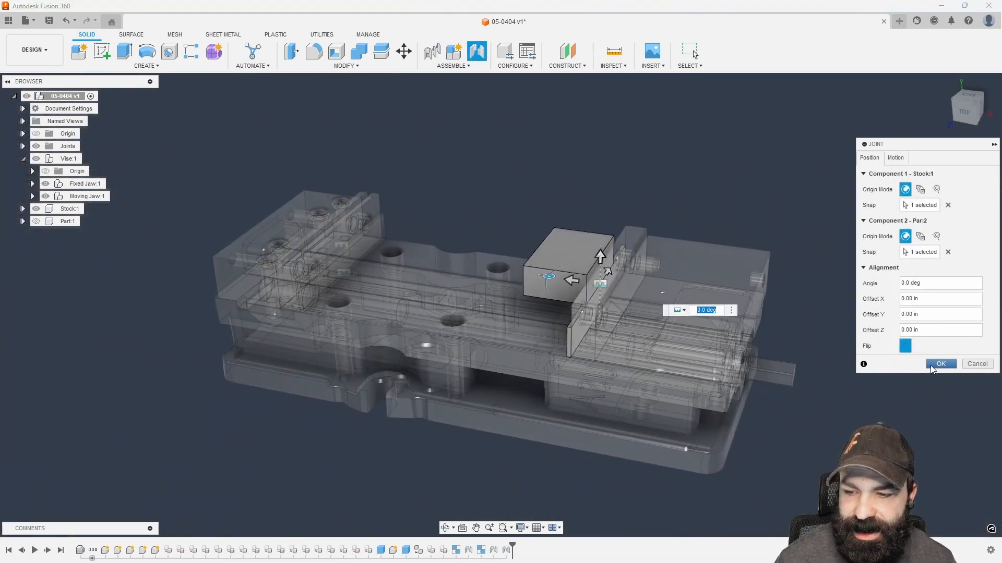
pyautogui.click(937, 364)
pyautogui.scroll(-4, 415, 271)
pyautogui.keyDown('shift'); pyautogui.moveTo(425, 290); pyautogui.dragTo(427, 296, button='middle'); pyautogui.keyUp('shift')
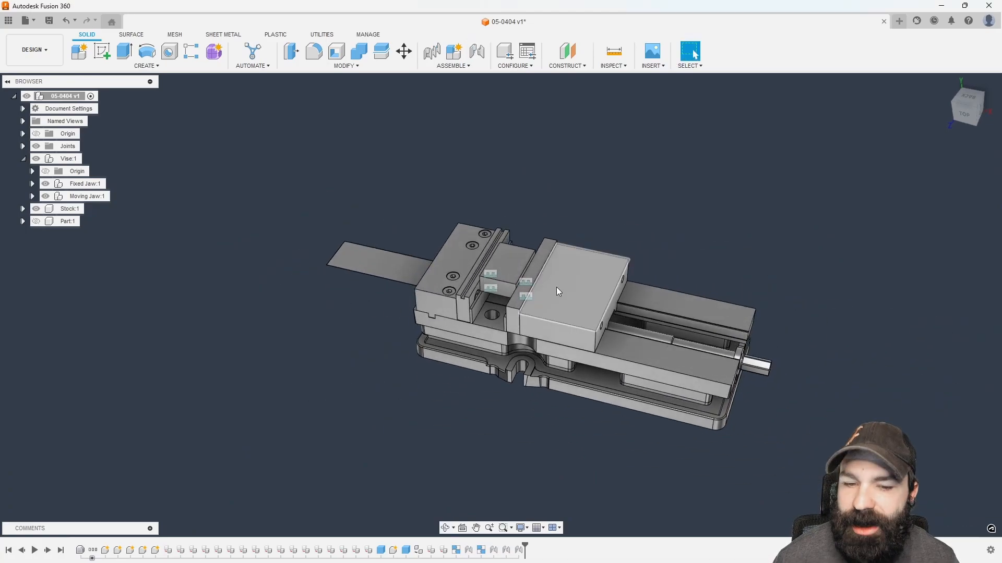
pyautogui.moveTo(505, 300)
pyautogui.keyDown('shift'); pyautogui.mouseDown(button='middle')
pyautogui.moveTo(506, 276)
pyautogui.moveTo(508, 287)
pyautogui.mouseUp(button='middle'); pyautogui.keyUp('shift')
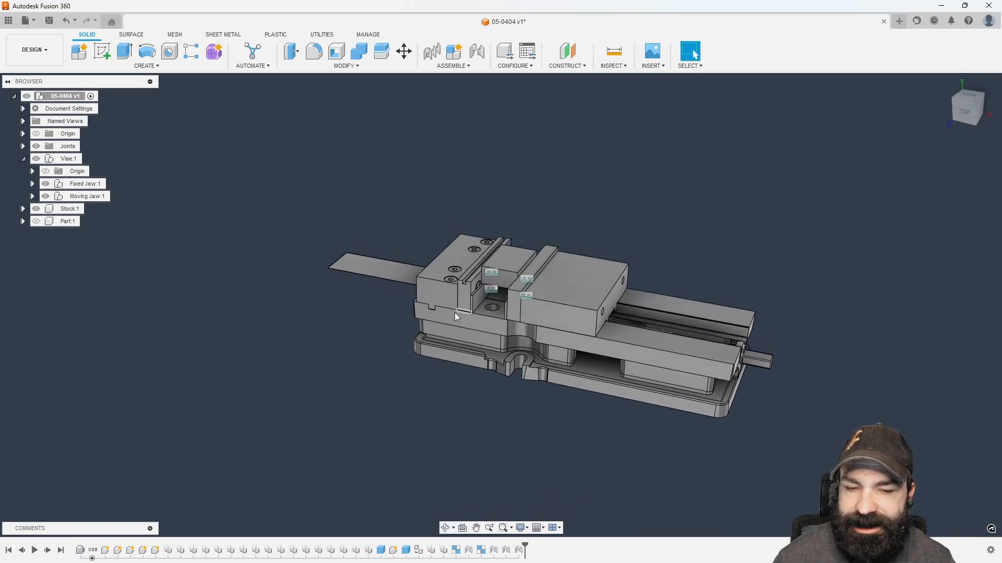
pyautogui.scroll(-2, 339, 334)
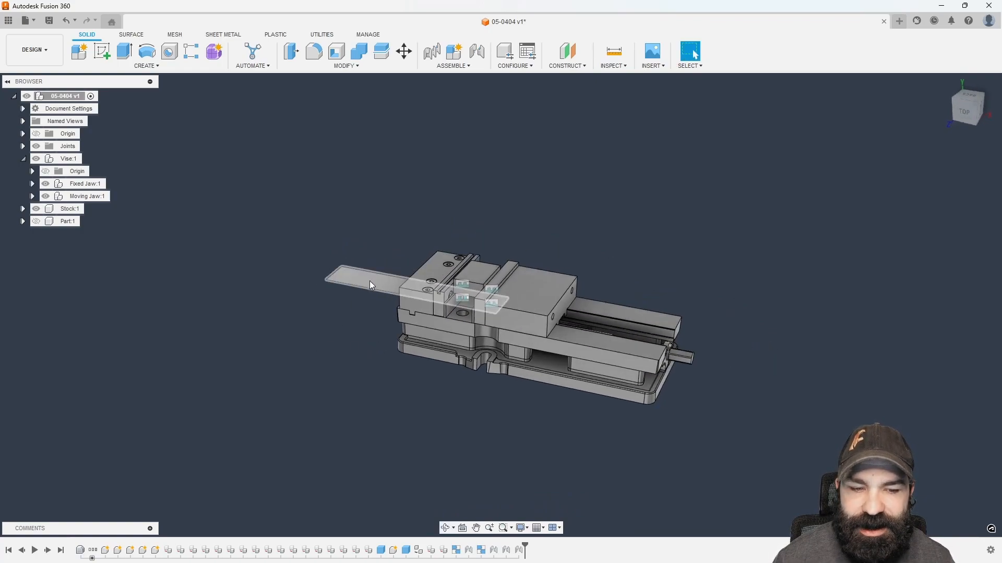
pyautogui.scroll(3, 363, 277)
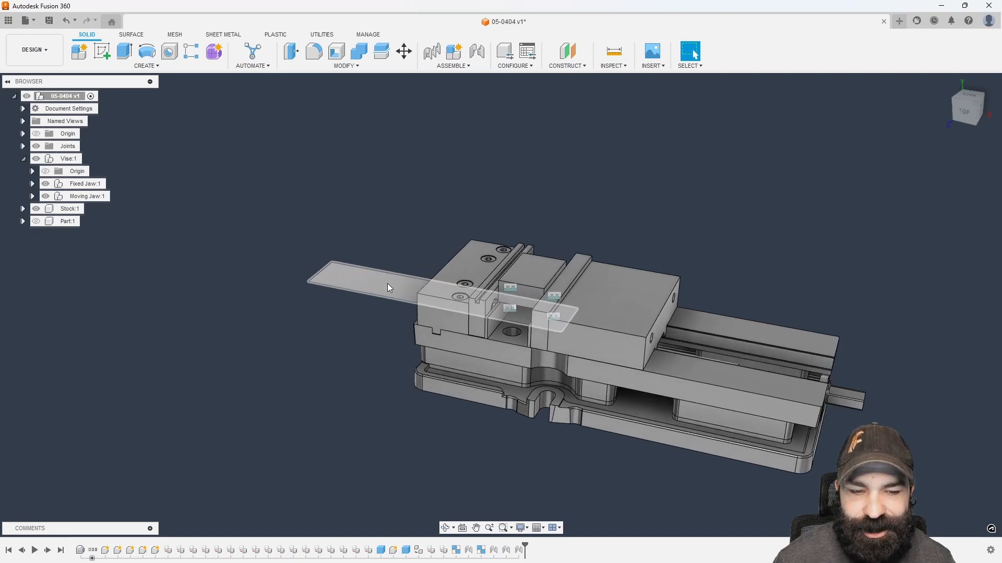
pyautogui.scroll(-1, 274, 305)
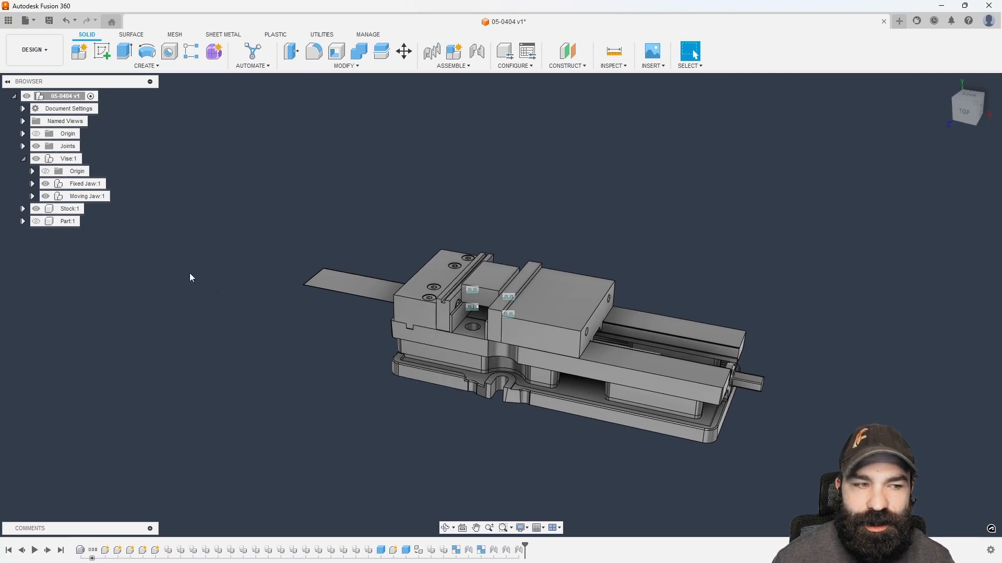
# Step: Show the document's root origin and start a joint from the Stock's top-face center to the origin point
pyautogui.click(36, 133)
pyautogui.moveTo(262, 321)
pyautogui.keyDown('shift'); pyautogui.mouseDown(button='middle')
pyautogui.moveTo(255, 289)
pyautogui.moveTo(259, 321)
pyautogui.mouseUp(button='middle'); pyautogui.keyUp('shift')
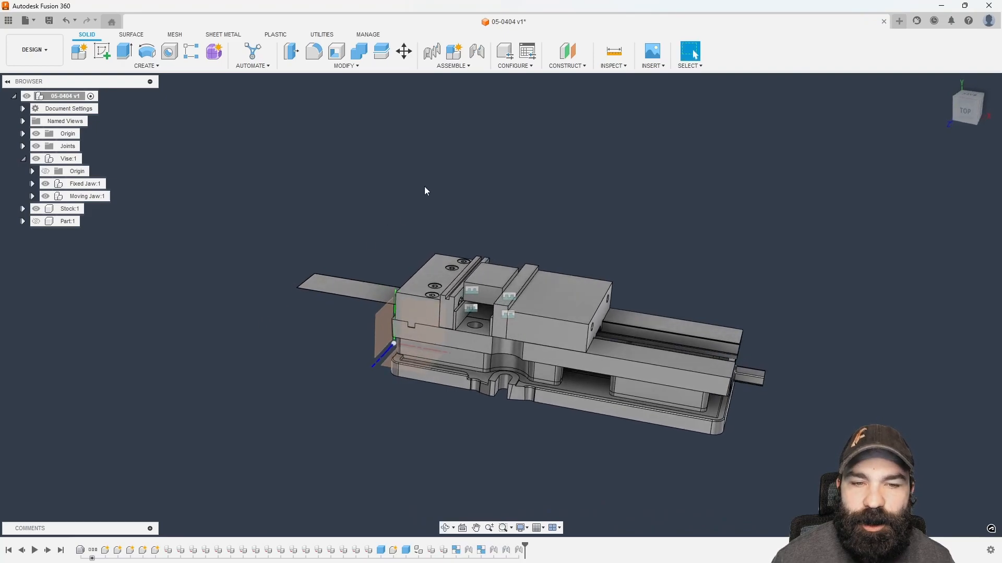
pyautogui.click(477, 55)
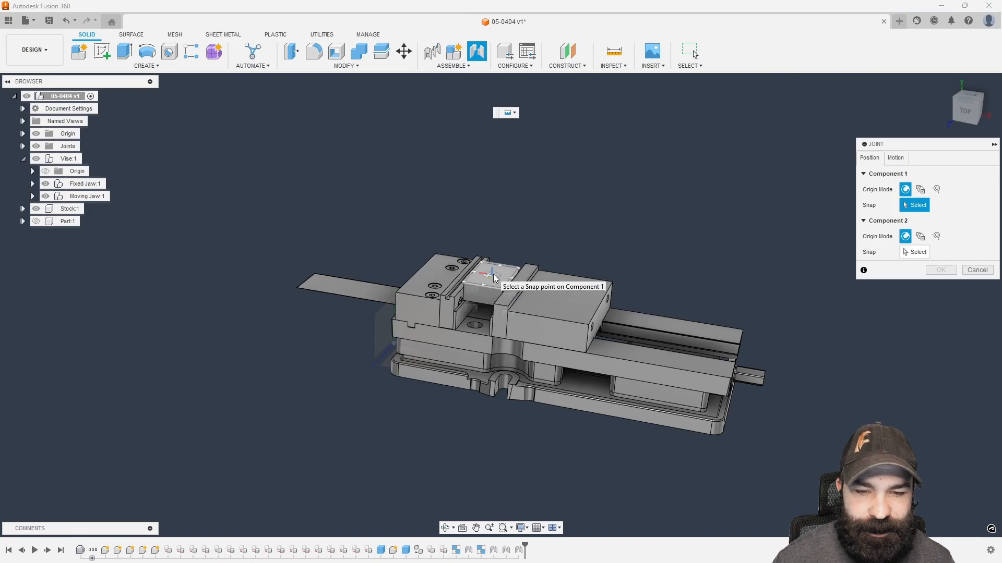
pyautogui.click(493, 274)
pyautogui.keyDown('shift'); pyautogui.moveTo(493, 275); pyautogui.dragTo(489, 342, button='middle'); pyautogui.keyUp('shift')
pyautogui.click(396, 349)
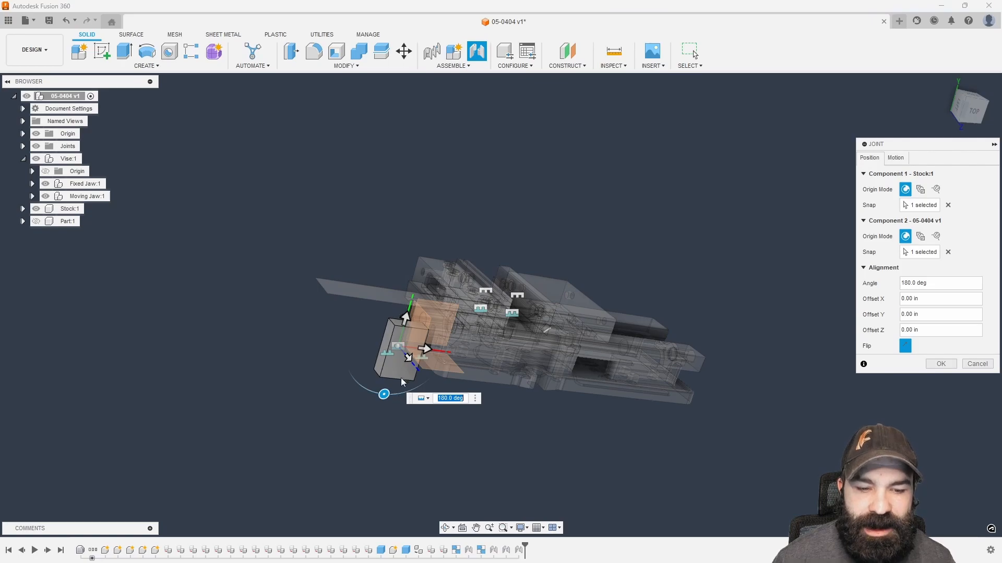
# Step: Flip the Stock's joint to the document origin and set its angle to 90 deg with zero offsets
pyautogui.click(905, 346)
pyautogui.keyDown('shift'); pyautogui.moveTo(873, 367); pyautogui.dragTo(834, 354, button='middle'); pyautogui.keyUp('shift')
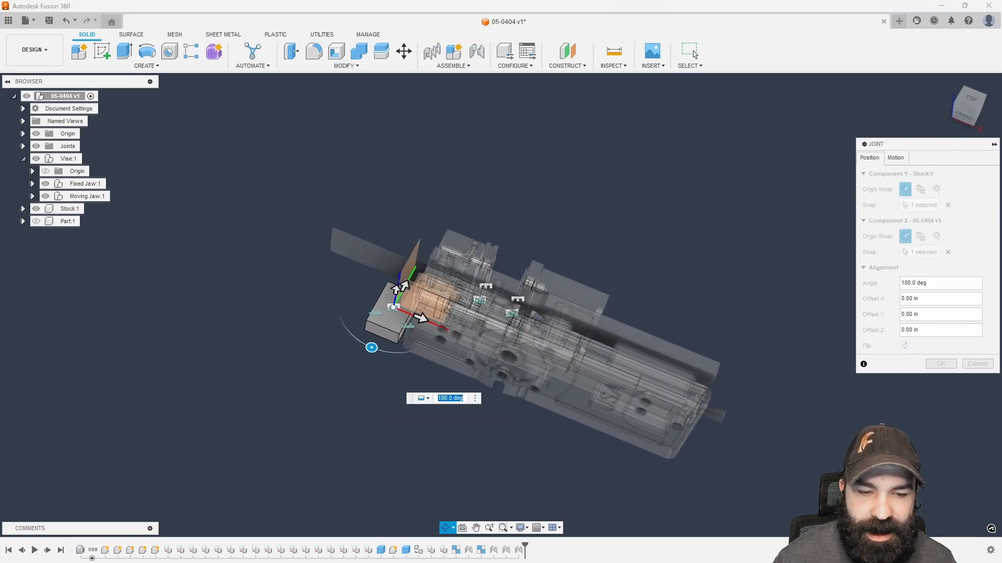
pyautogui.scroll(4, 392, 297)
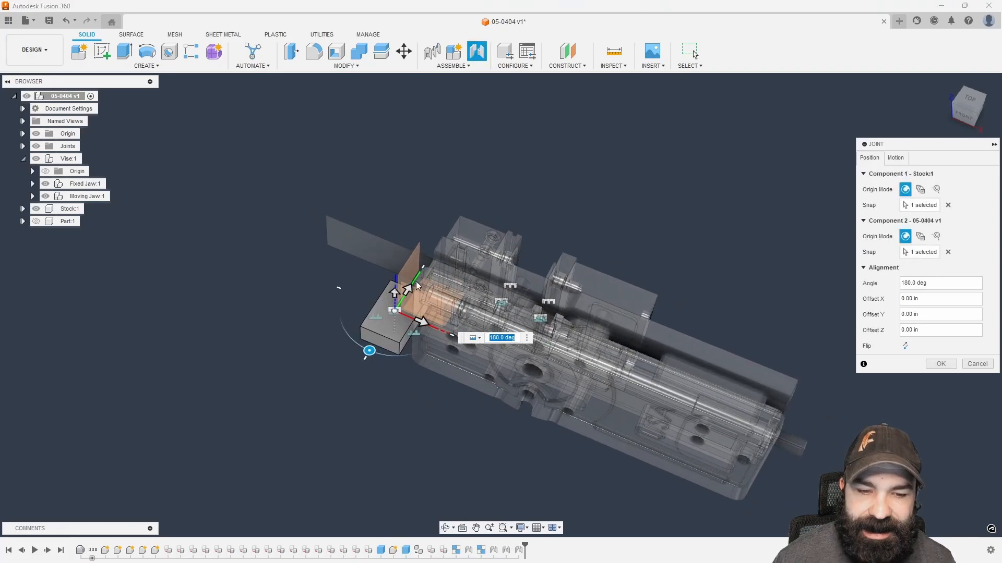
pyautogui.moveTo(369, 350); pyautogui.dragTo(346, 292)
pyautogui.keyDown('shift'); pyautogui.moveTo(345, 293); pyautogui.dragTo(369, 305, button='middle'); pyautogui.keyUp('shift')
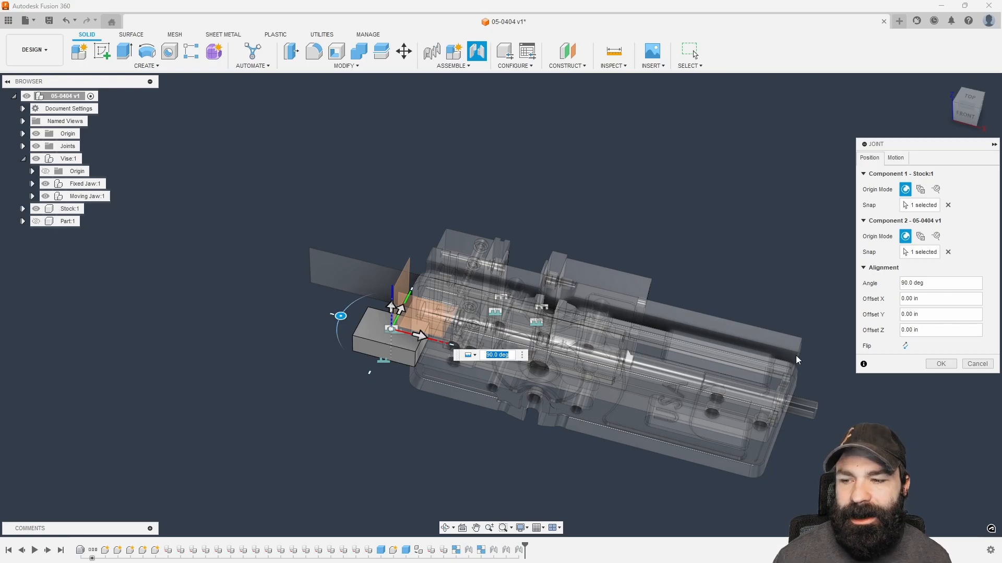
pyautogui.click(945, 363)
pyautogui.scroll(-3, 652, 307)
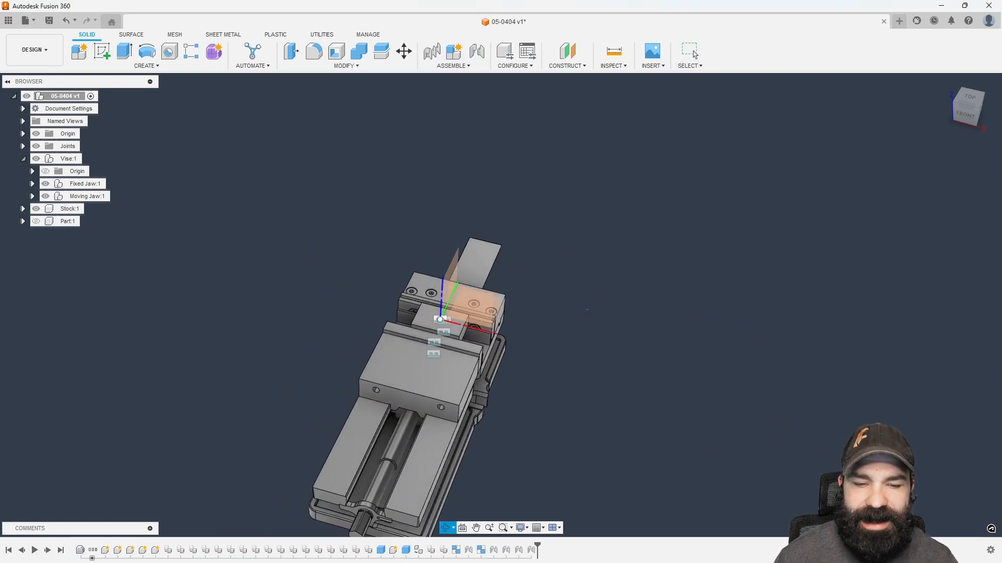
# Step: Reopen the joint between the Stock and the document origin to review its alignment, keeping the 90 deg angle
pyautogui.keyDown('shift'); pyautogui.moveTo(501, 407); pyautogui.dragTo(490, 371, button='middle'); pyautogui.keyUp('shift')
pyautogui.scroll(1, 489, 372)
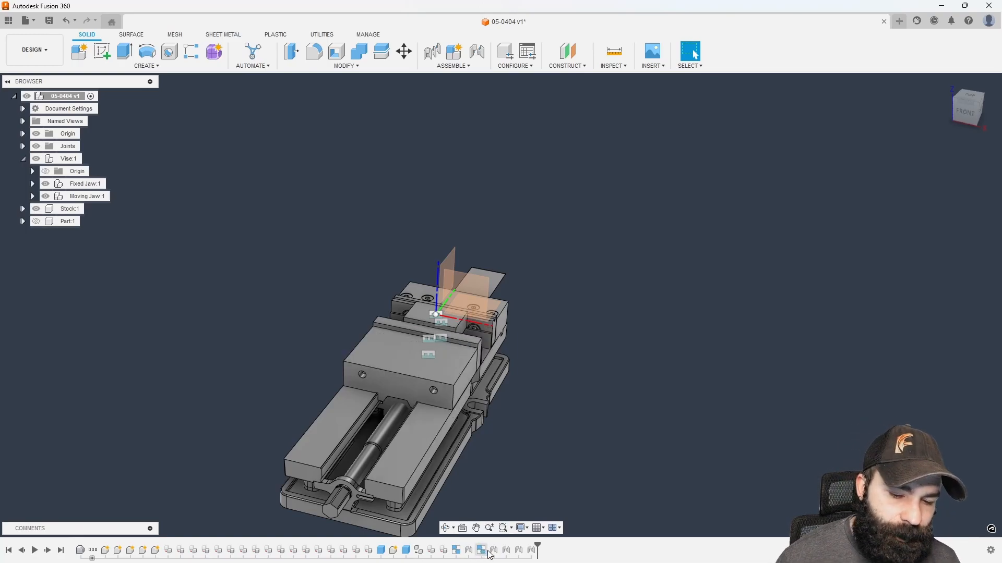
pyautogui.doubleClick(532, 551)
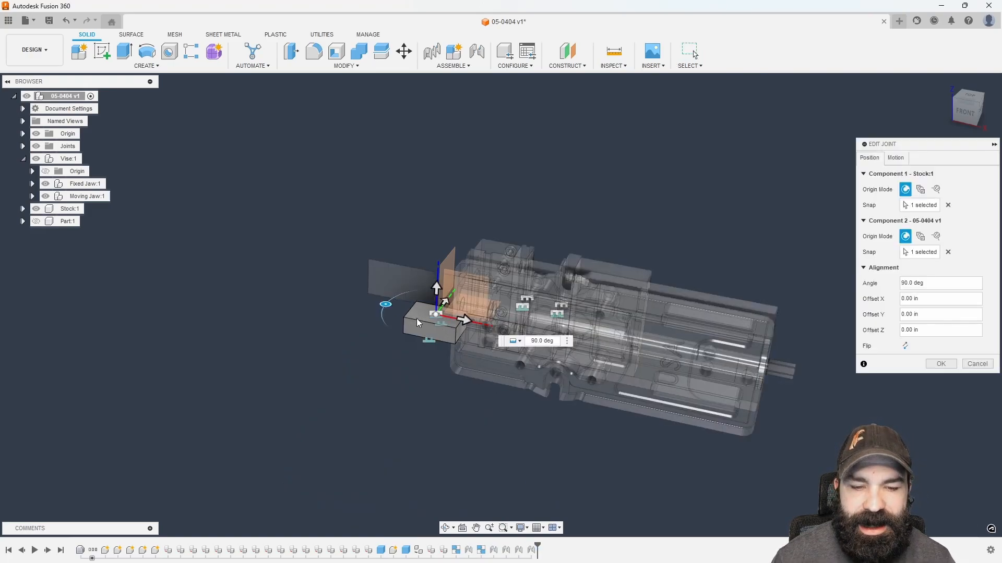
pyautogui.moveTo(386, 304)
pyautogui.mouseDown()
pyautogui.moveTo(405, 351)
pyautogui.moveTo(505, 327)
pyautogui.moveTo(459, 293)
pyautogui.moveTo(398, 291)
pyautogui.moveTo(384, 303)
pyautogui.mouseUp()
pyautogui.click(940, 364)
pyautogui.keyDown('shift'); pyautogui.moveTo(624, 388); pyautogui.dragTo(385, 443, button='middle'); pyautogui.keyUp('shift')
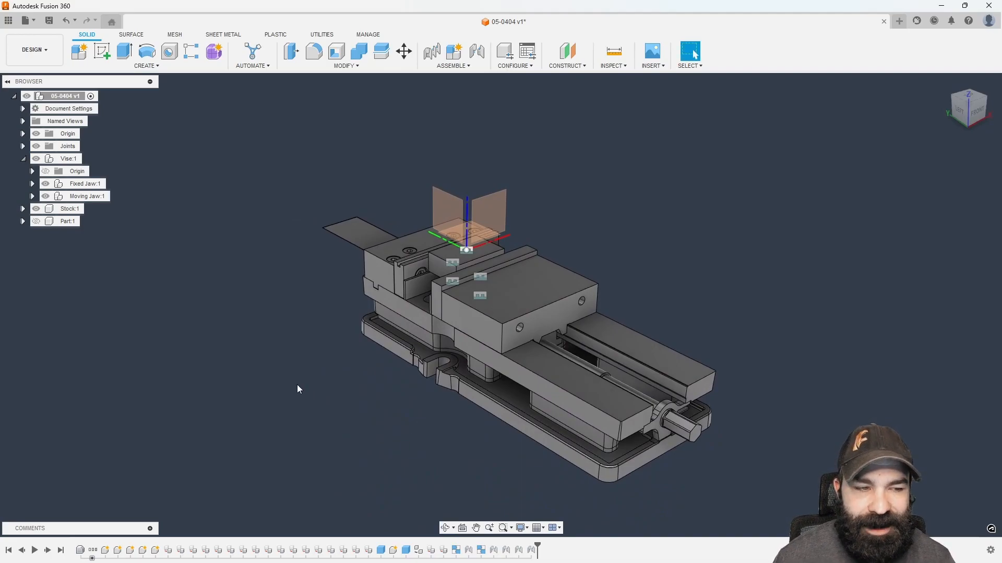
# Step: Hide the Joints folder, the two remaining rigid joint glyphs on the vise, and the document's root origin
pyautogui.click(36, 146)
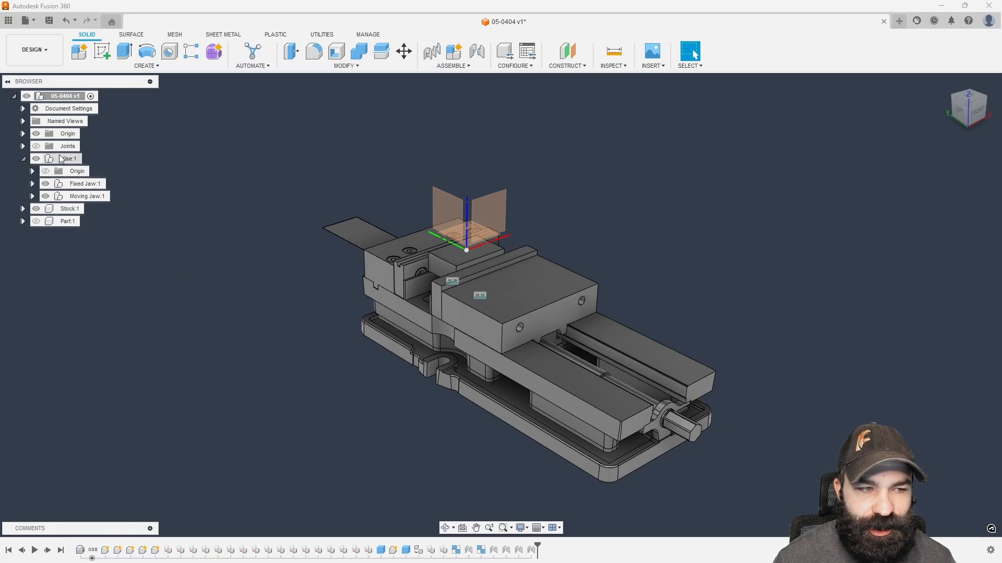
pyautogui.click(36, 146)
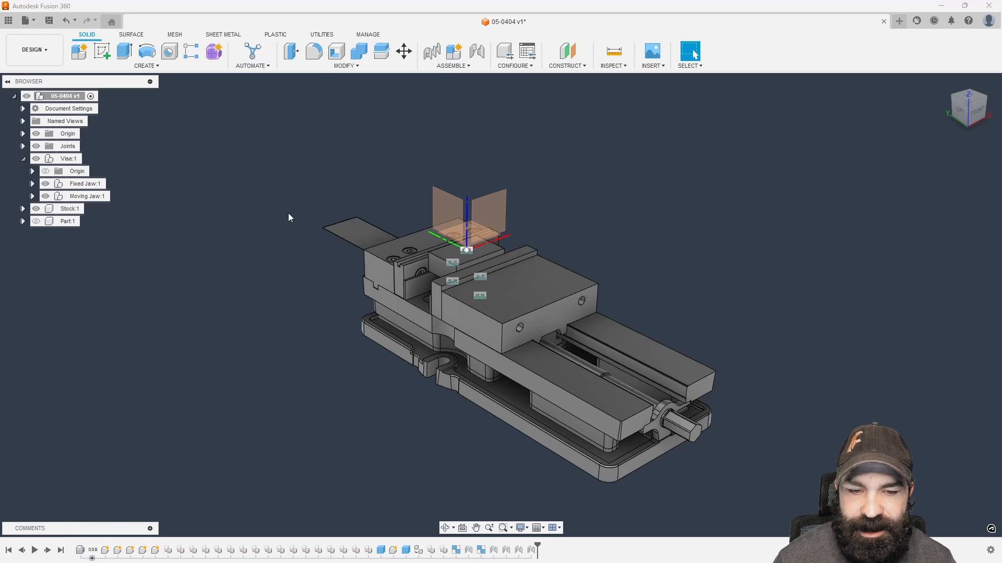
pyautogui.click(36, 147)
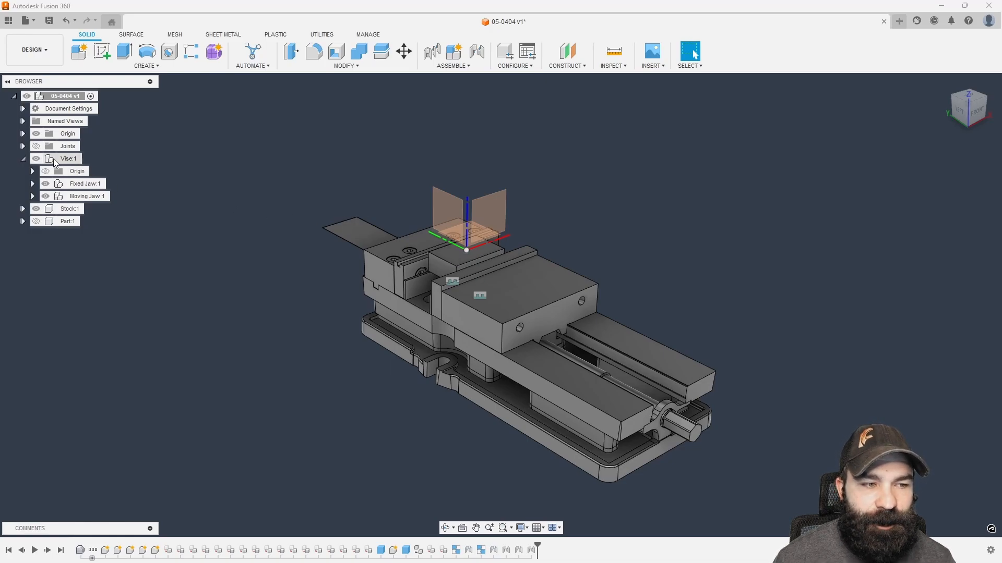
pyautogui.click(455, 281)
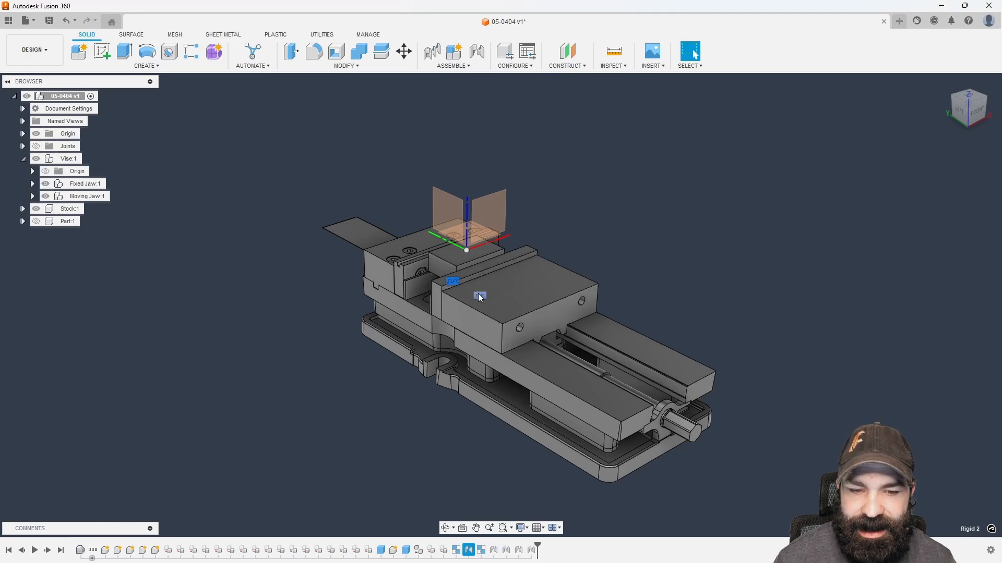
pyautogui.click(260, 336)
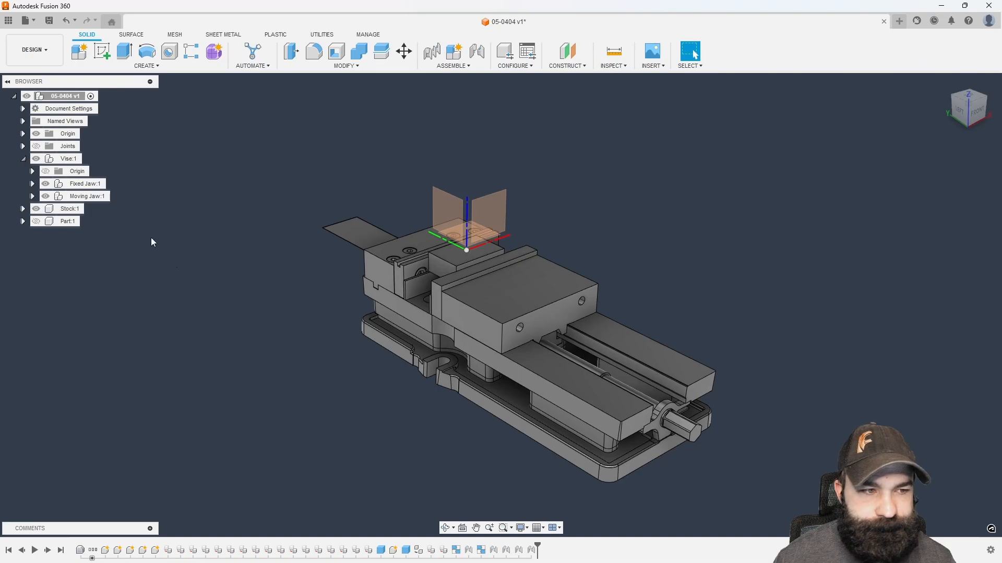
pyautogui.click(36, 133)
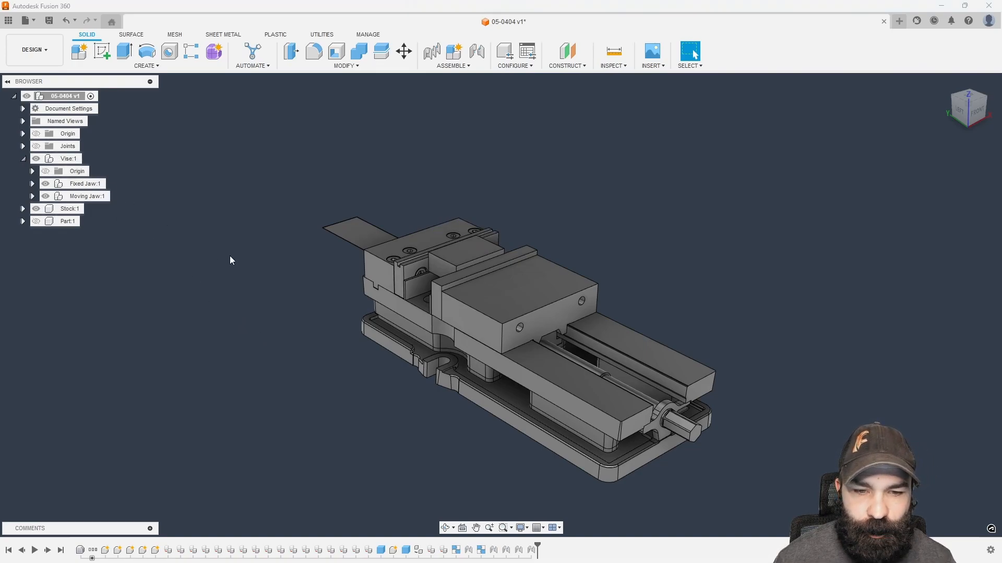
# Step: Create a joint origin at the center of the Stock's top face with a -90 deg angle and zero offsets
pyautogui.click(452, 66)
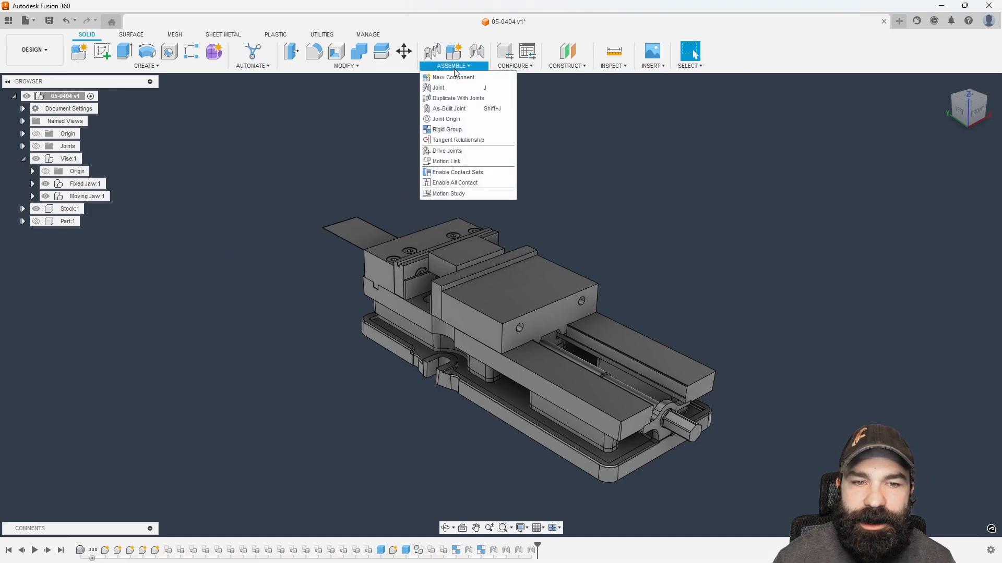
pyautogui.click(457, 119)
pyautogui.scroll(5, 467, 248)
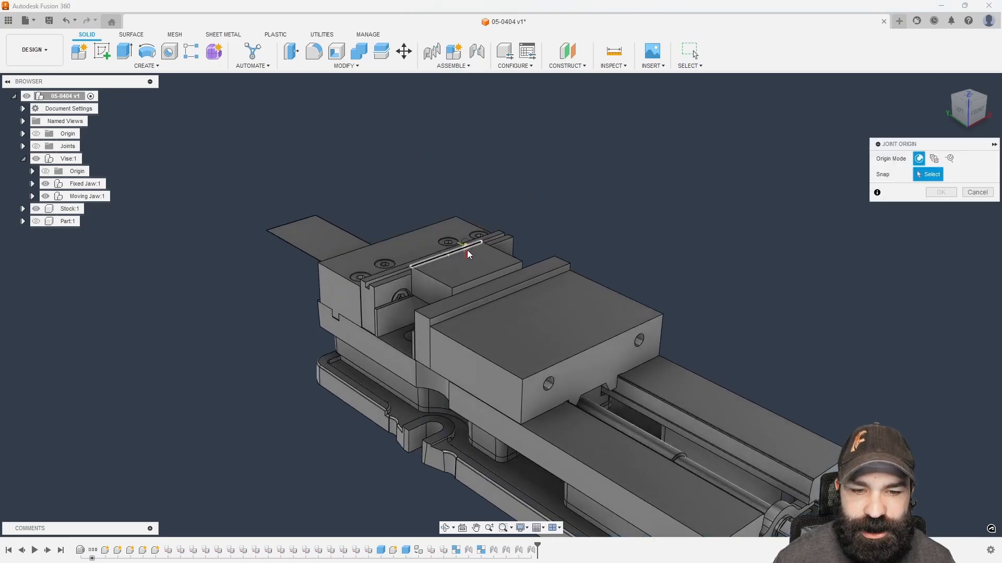
pyautogui.click(467, 268)
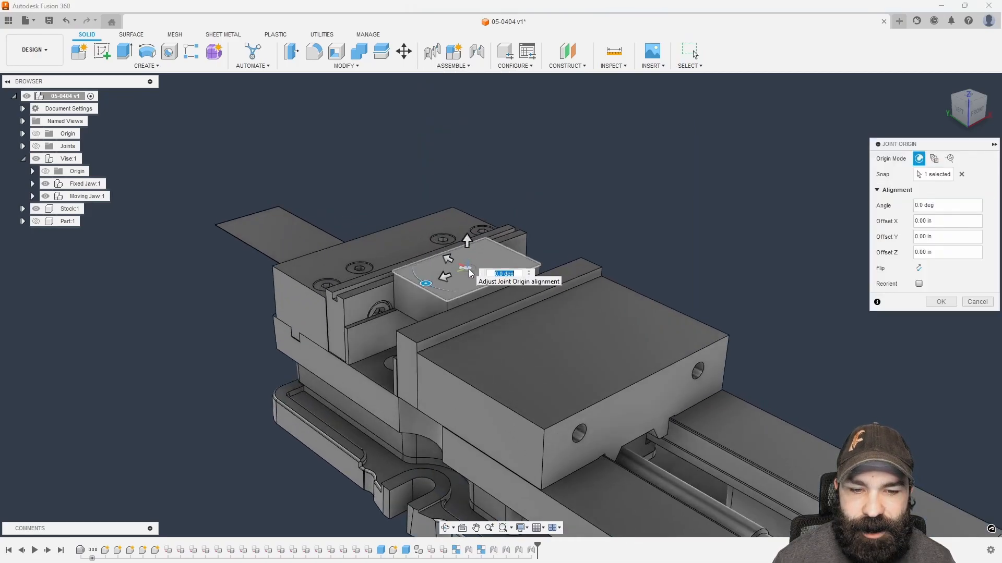
pyautogui.moveTo(421, 283); pyautogui.dragTo(433, 250)
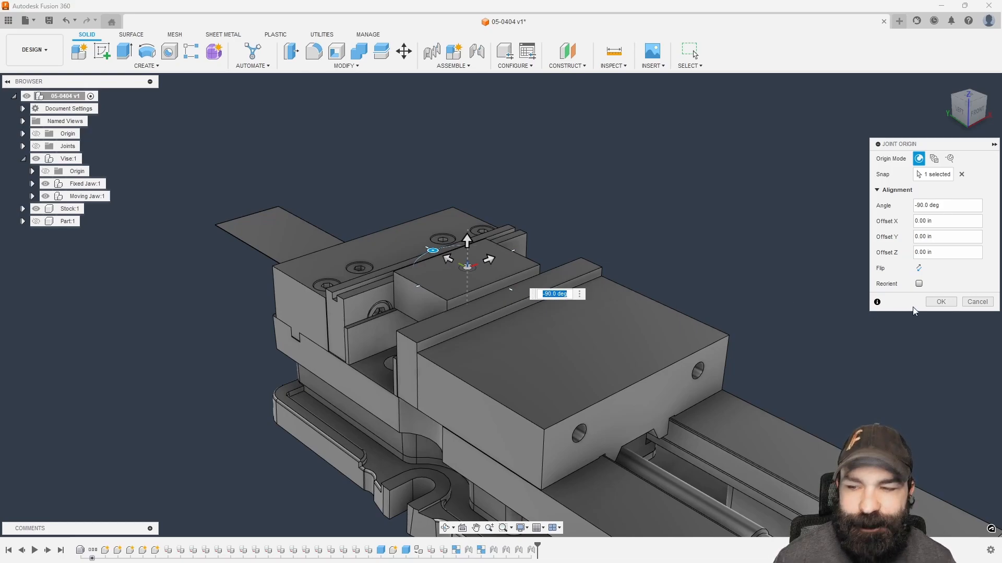
pyautogui.click(939, 302)
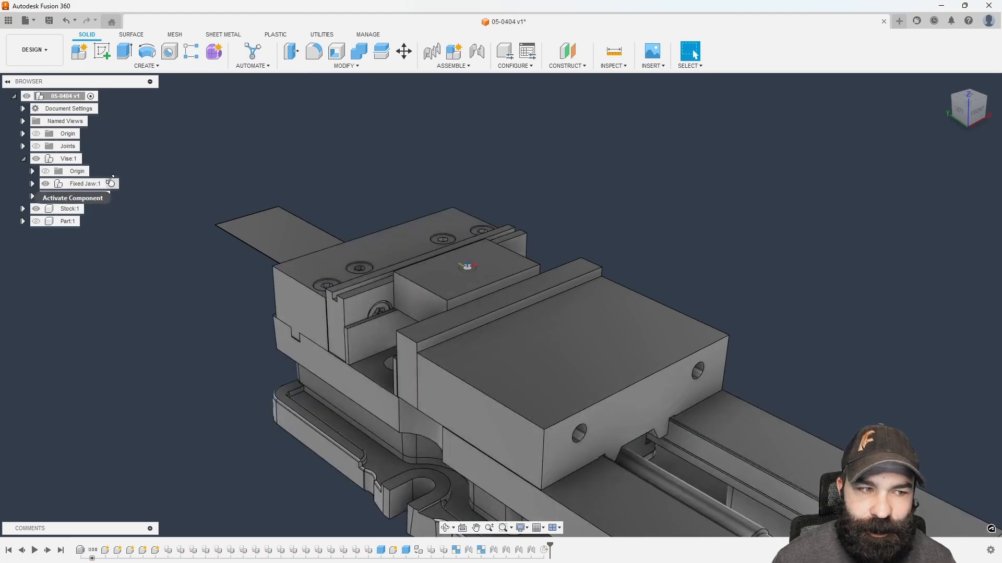
pyautogui.click(470, 268)
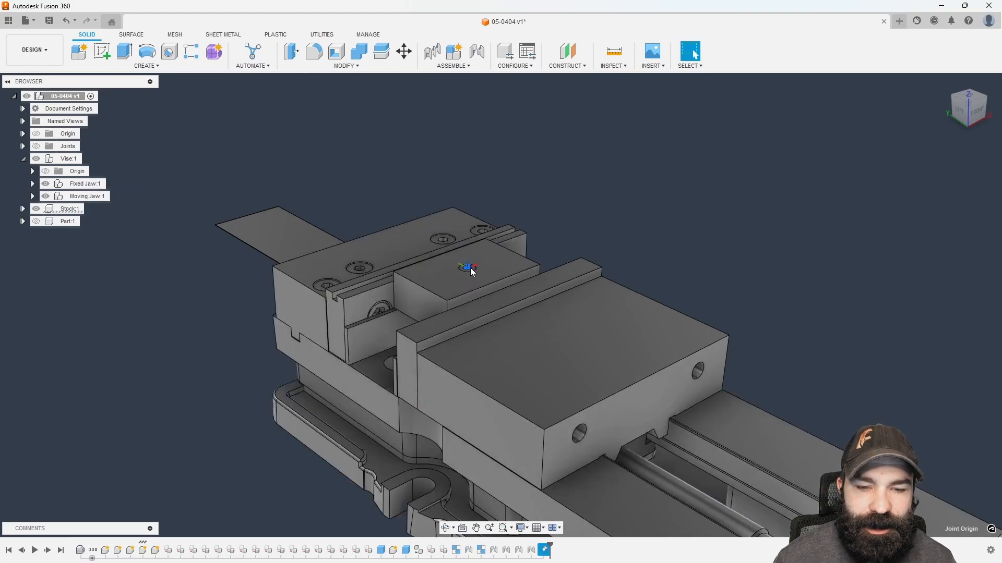
pyautogui.press('c')
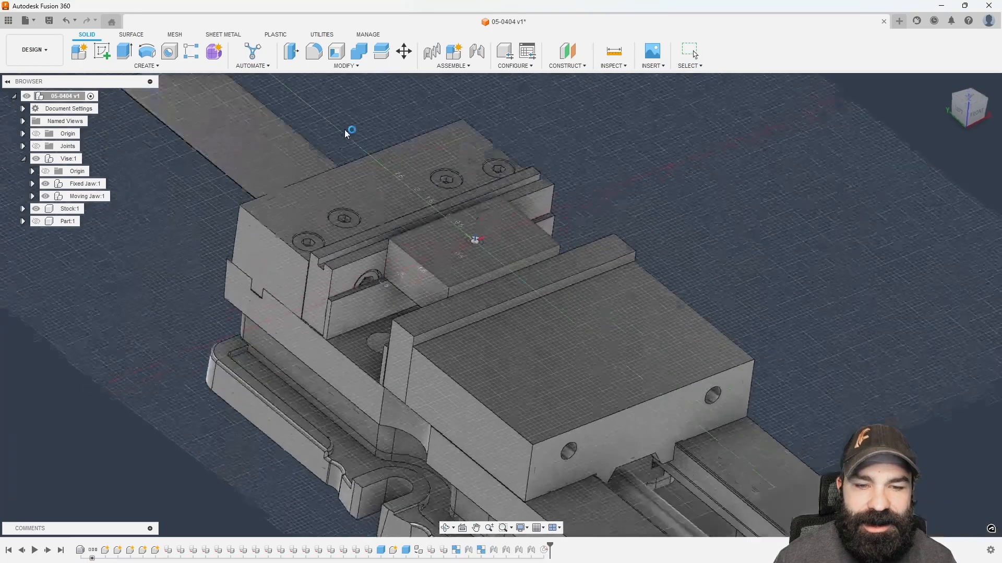
pyautogui.press('Escape')
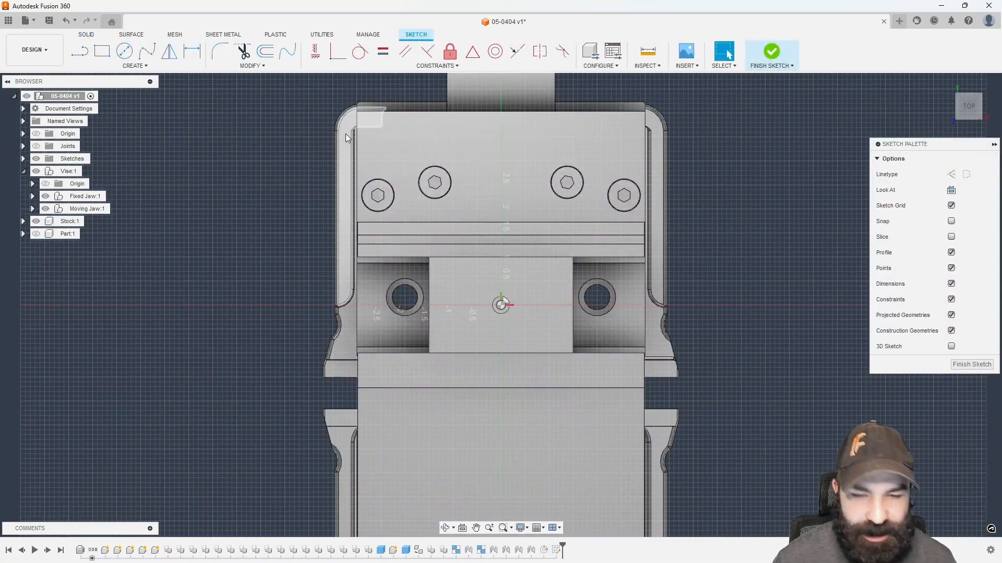
pyautogui.hotkey('ctrl', 'z')
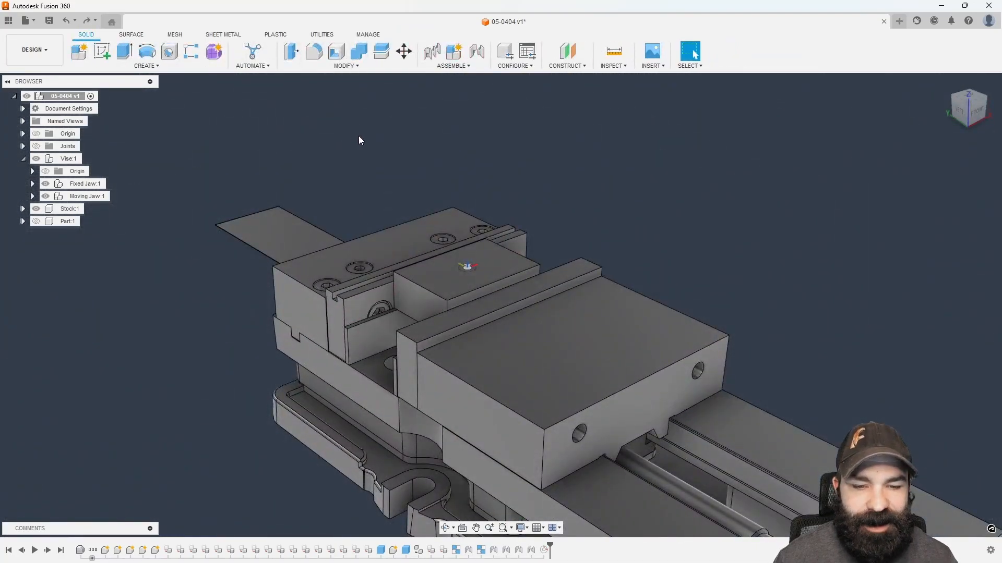
# Step: Hide the joint origin on the Stock's top face
pyautogui.click(466, 267)
pyautogui.press('v')
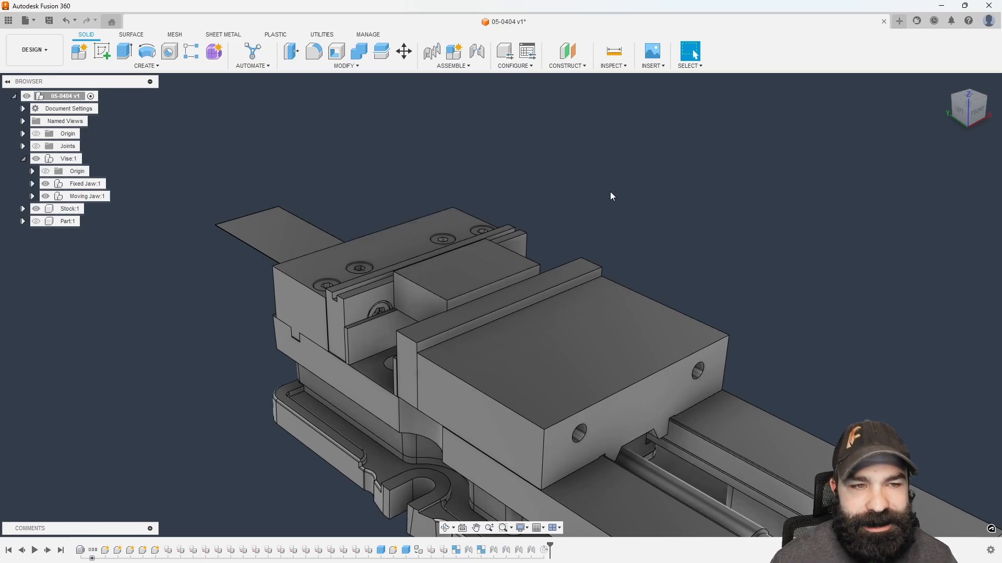
pyautogui.scroll(-2, 476, 155)
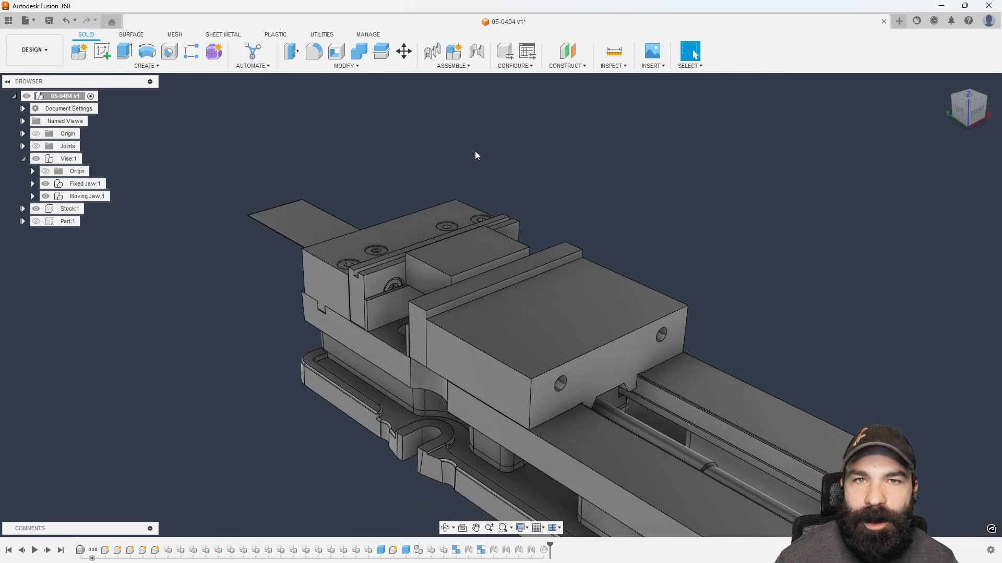
pyautogui.scroll(-2, 427, 160)
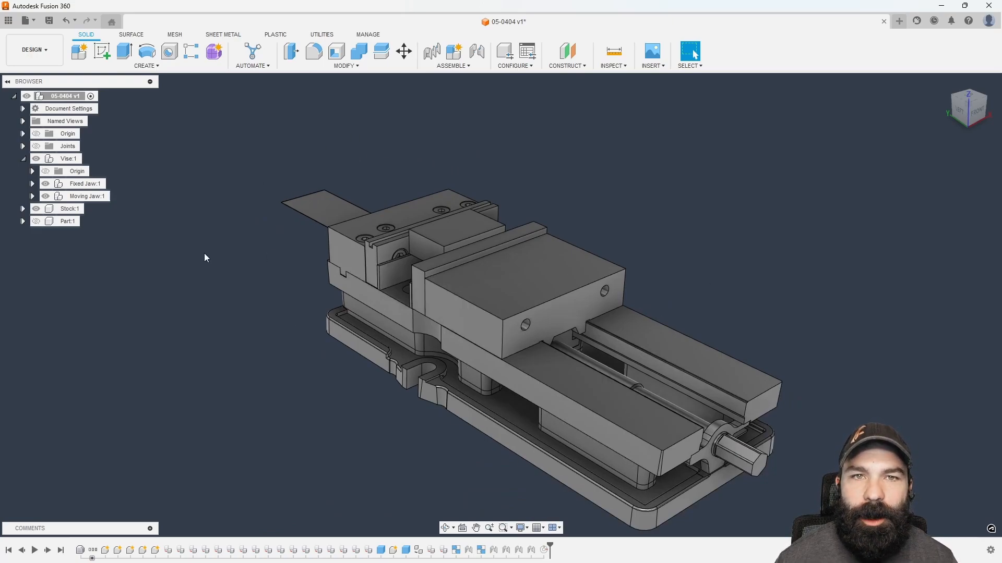
# Step: Open the Change Parameters dialog, resize it to leave the model in view, and widen its Parameter column to fit the full names
pyautogui.click(317, 66)
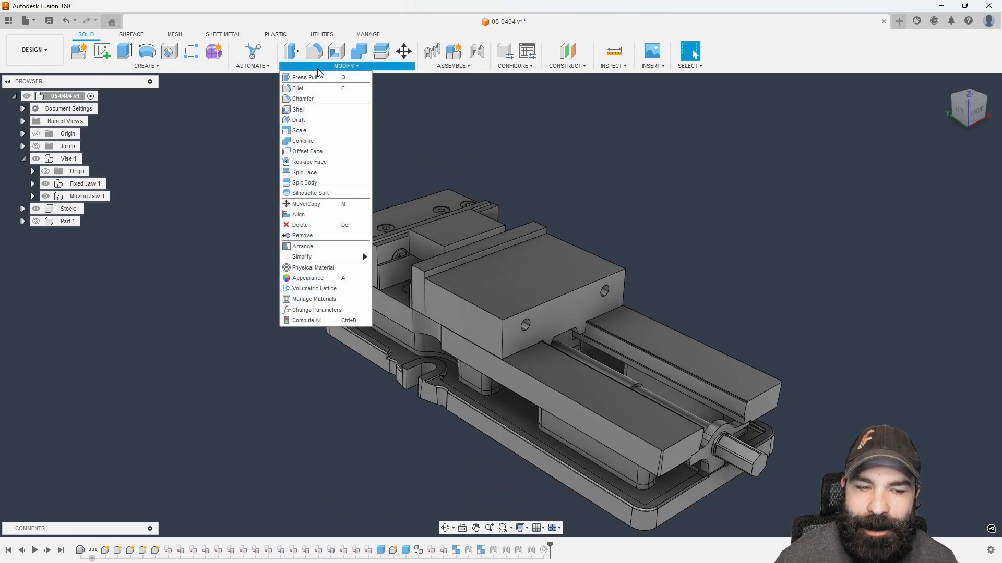
pyautogui.click(317, 310)
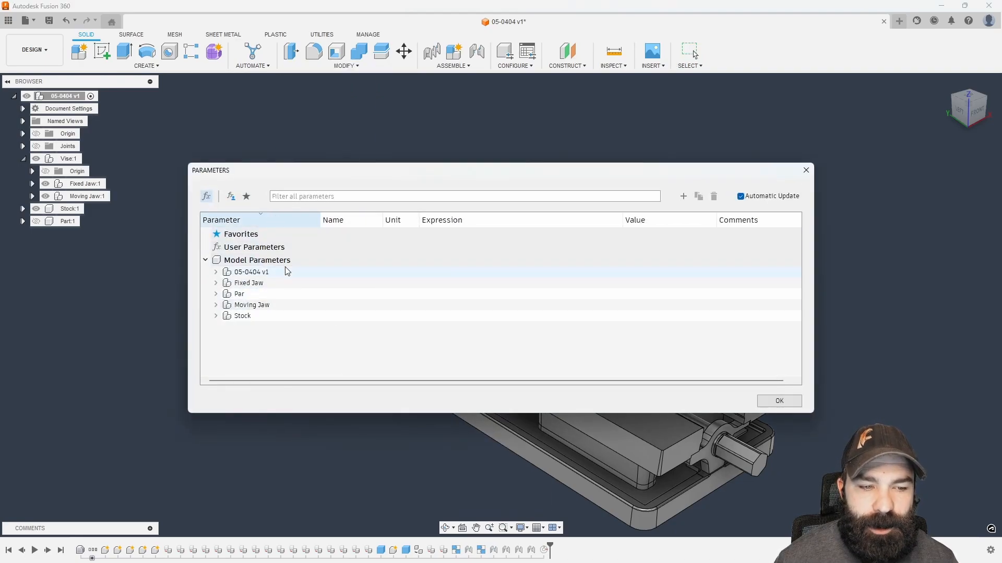
pyautogui.click(335, 220)
pyautogui.moveTo(813, 213); pyautogui.dragTo(502, 213)
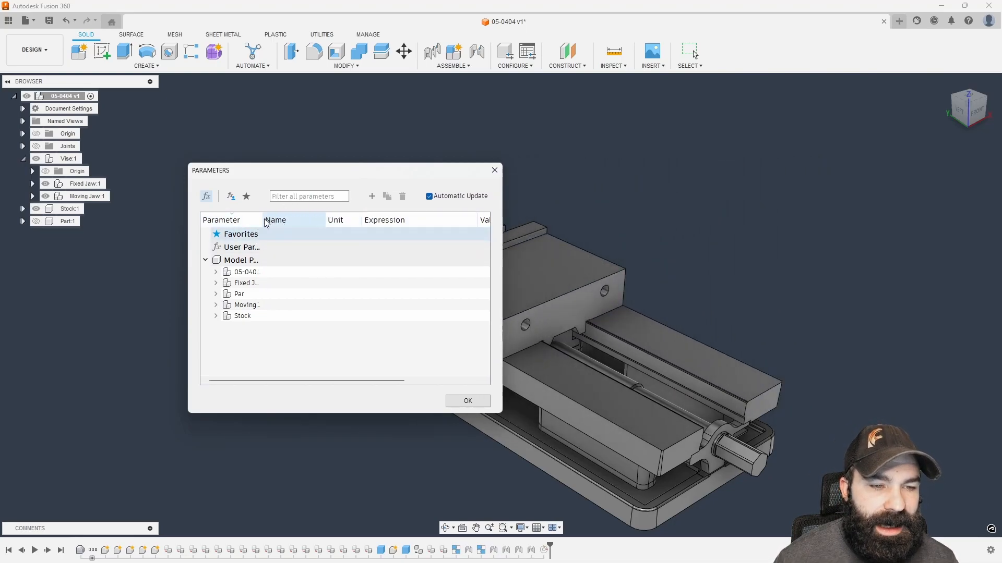
pyautogui.moveTo(187, 224); pyautogui.dragTo(94, 224)
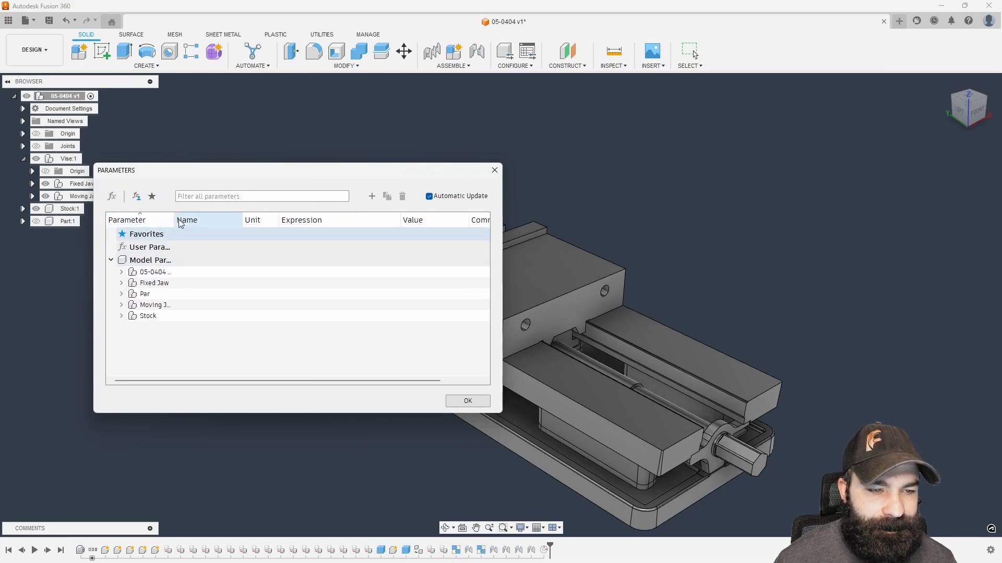
pyautogui.moveTo(174, 221); pyautogui.dragTo(228, 222)
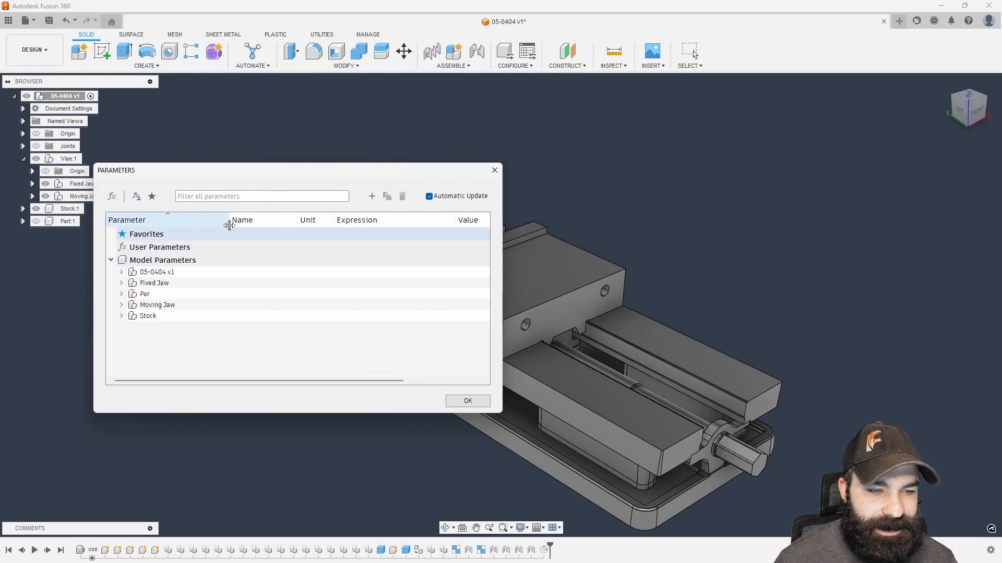
# Step: Highlight the Fixed Jaw, Par, Moving Jaw and Stock components one after another from the model parameter list
pyautogui.click(175, 288)
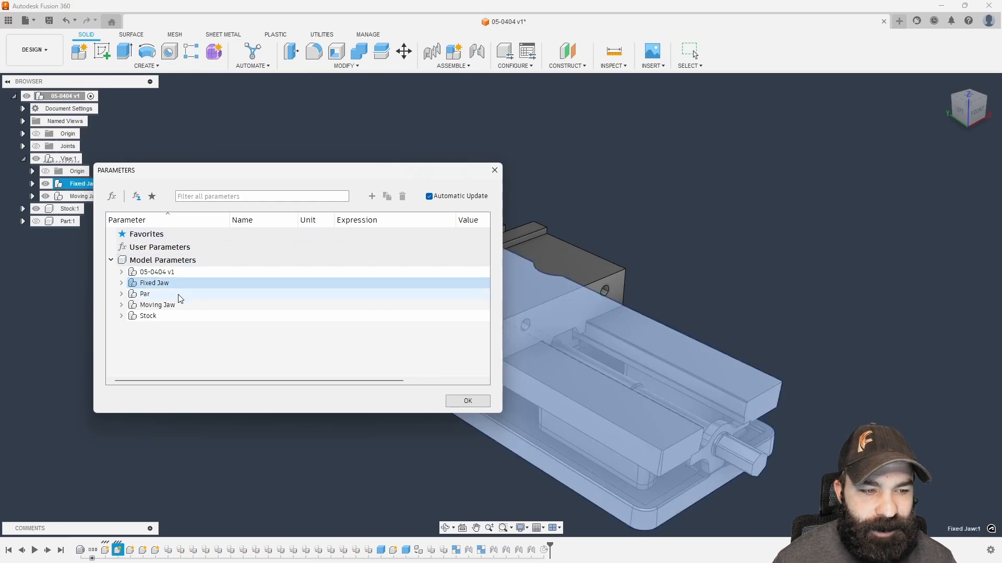
pyautogui.click(179, 295)
pyautogui.click(181, 306)
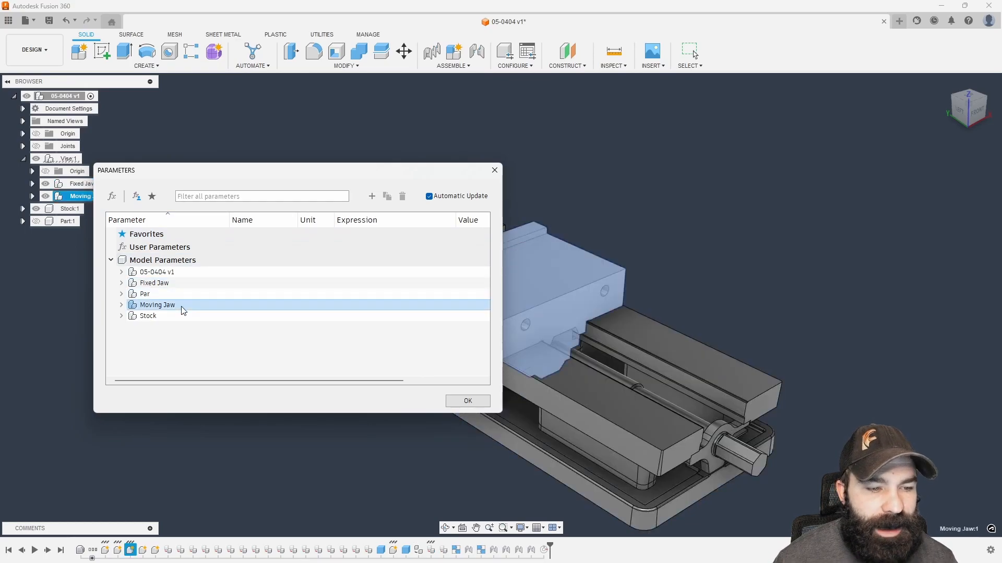
pyautogui.click(182, 316)
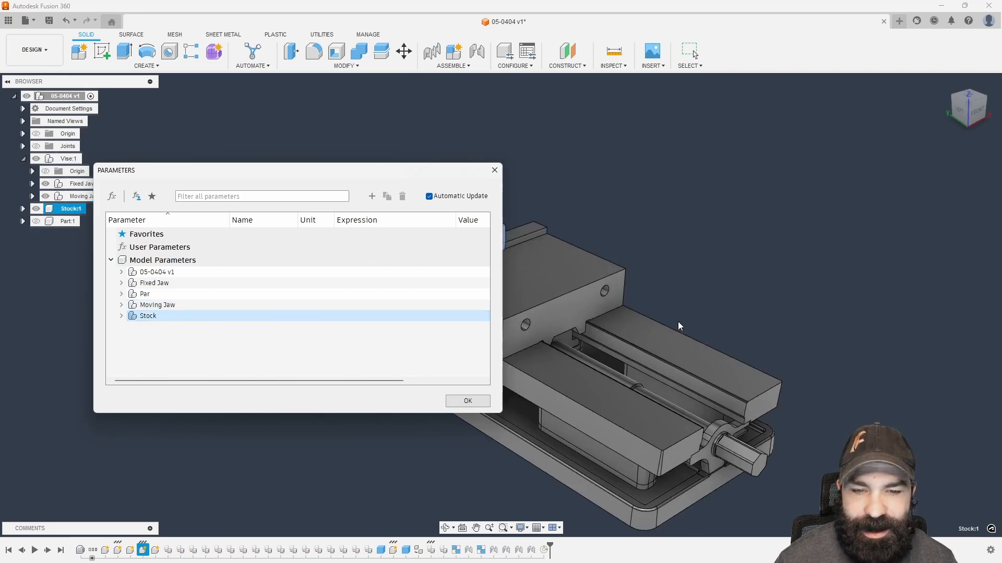
# Step: Move the Parameters dialog clear of the vise and expand the Stock's BoxPrimitive1 parameters
pyautogui.moveTo(388, 170); pyautogui.dragTo(560, 271)
pyautogui.scroll(-4, 486, 138)
pyautogui.moveTo(352, 271); pyautogui.dragTo(87, 264)
pyautogui.scroll(-3, 565, 240)
pyautogui.moveTo(532, 286); pyautogui.dragTo(656, 316, button='middle')
pyautogui.scroll(2, 679, 225)
pyautogui.scroll(-2, 685, 268)
pyautogui.scroll(5, 687, 323)
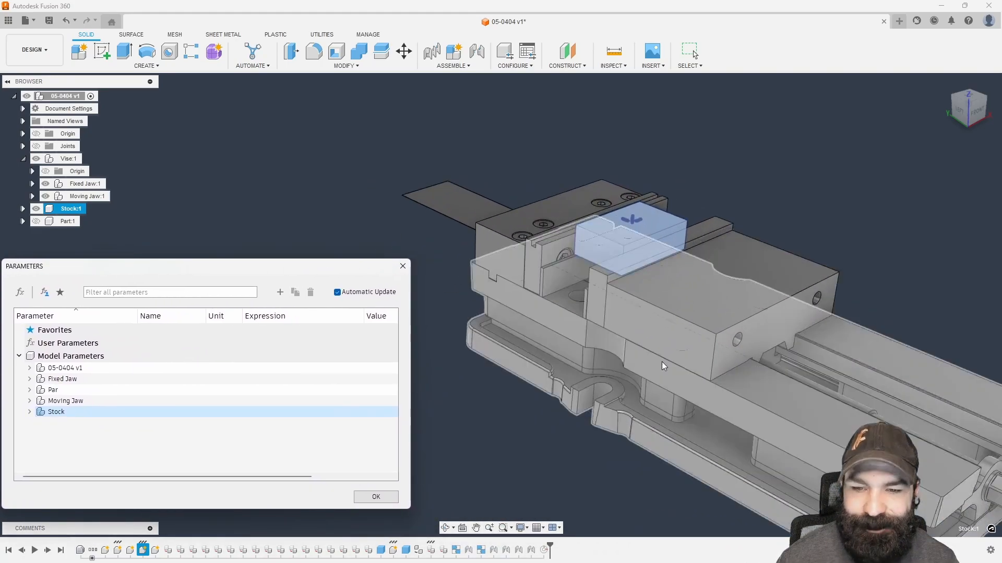
pyautogui.click(30, 411)
pyautogui.click(40, 423)
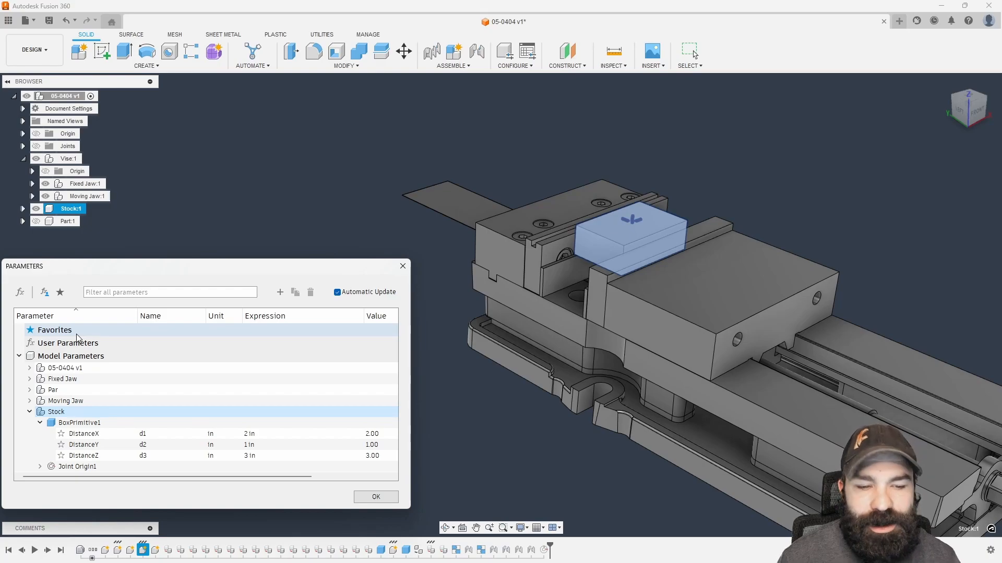
# Step: Add a user parameter named Stock_Hight in inches with the expression 2
pyautogui.click(280, 293)
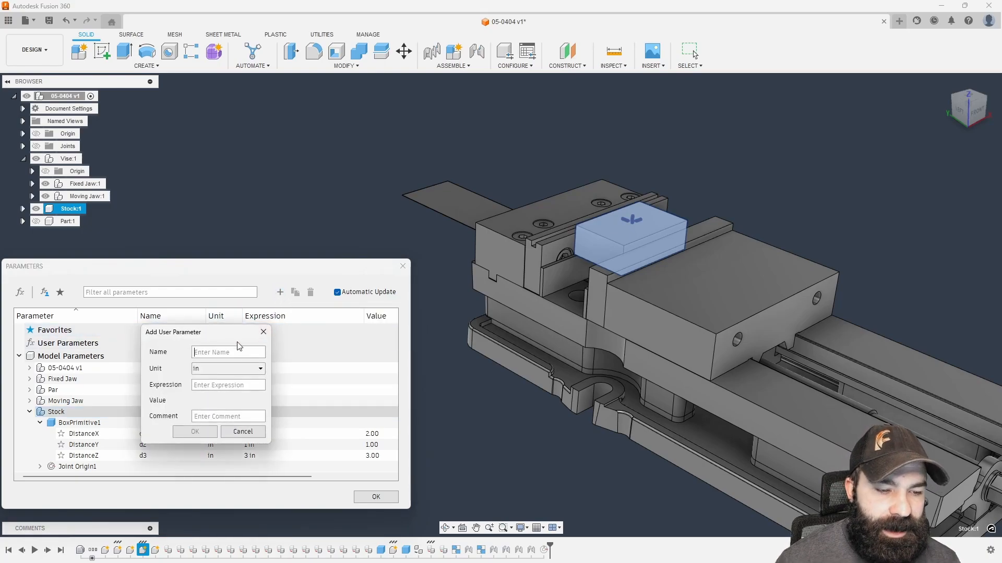
pyautogui.write('S')
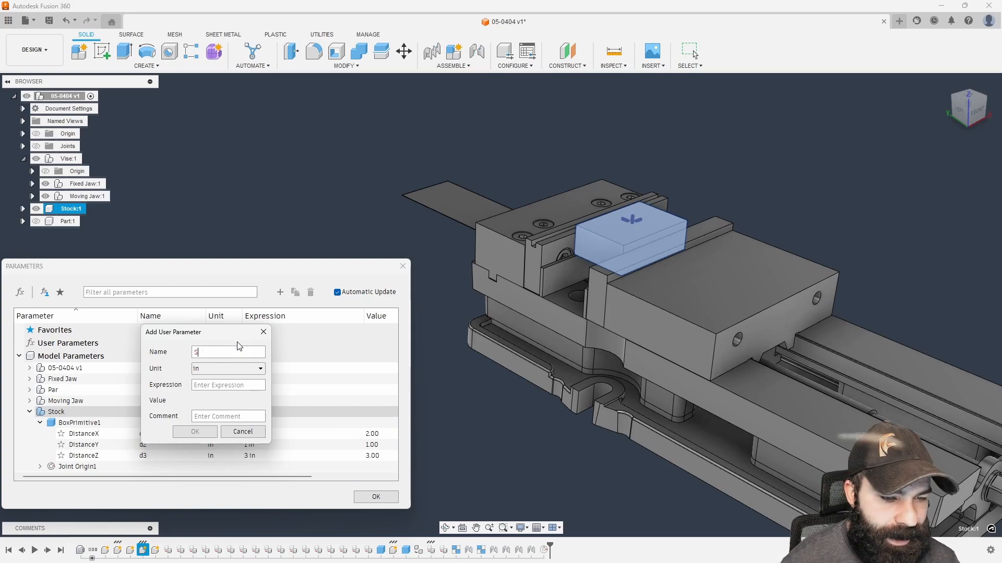
pyautogui.write('tock Hei')
pyautogui.press('BackSpace')
pyautogui.write('ght')
pyautogui.press('Left')
pyautogui.press('BackSpace')
pyautogui.write('_')
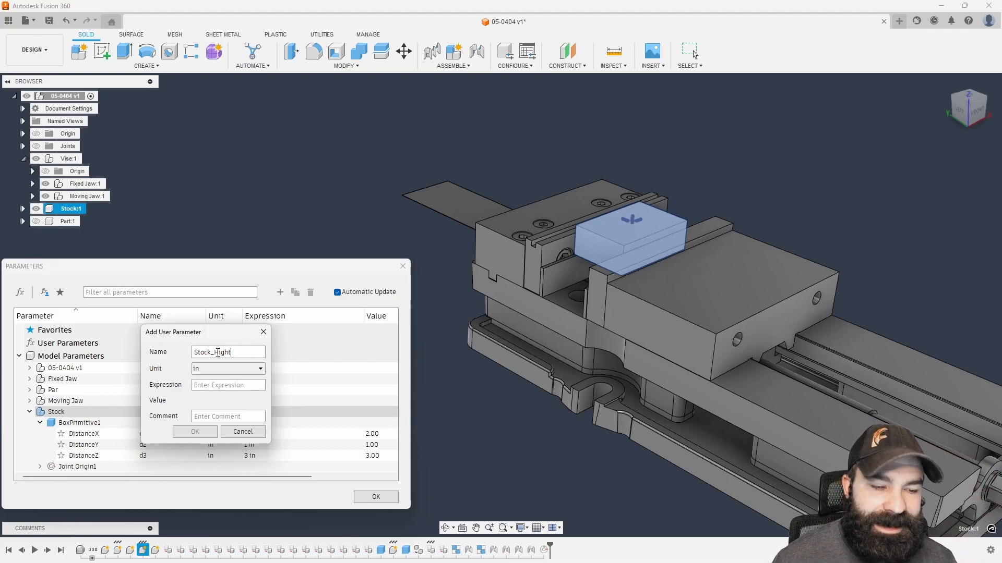
pyautogui.click(232, 386)
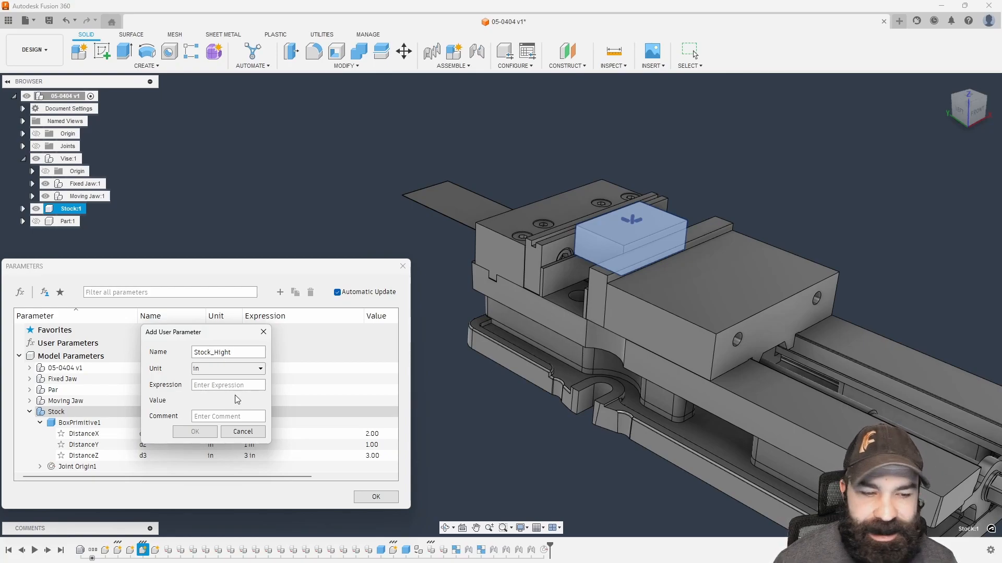
pyautogui.write('2')
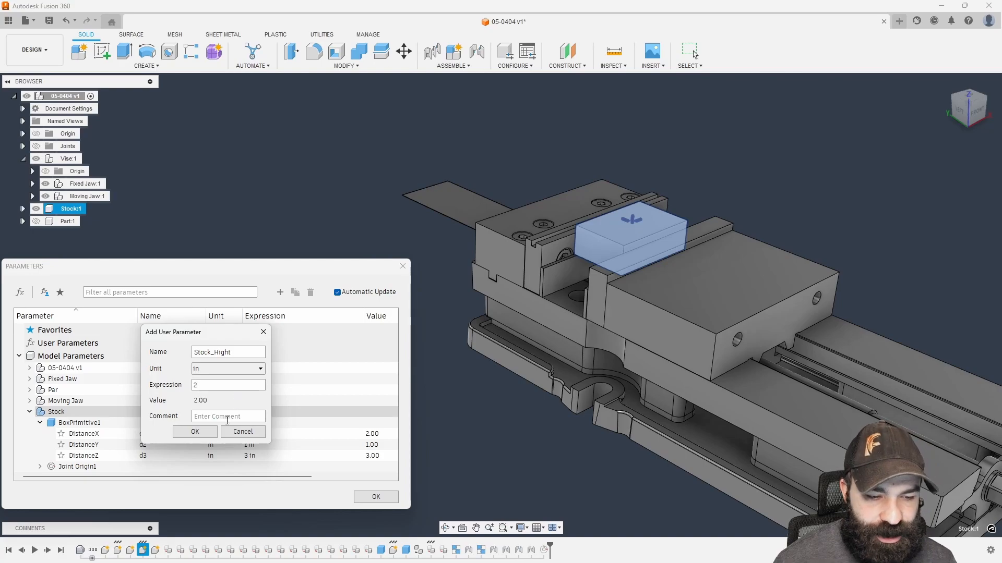
pyautogui.click(210, 431)
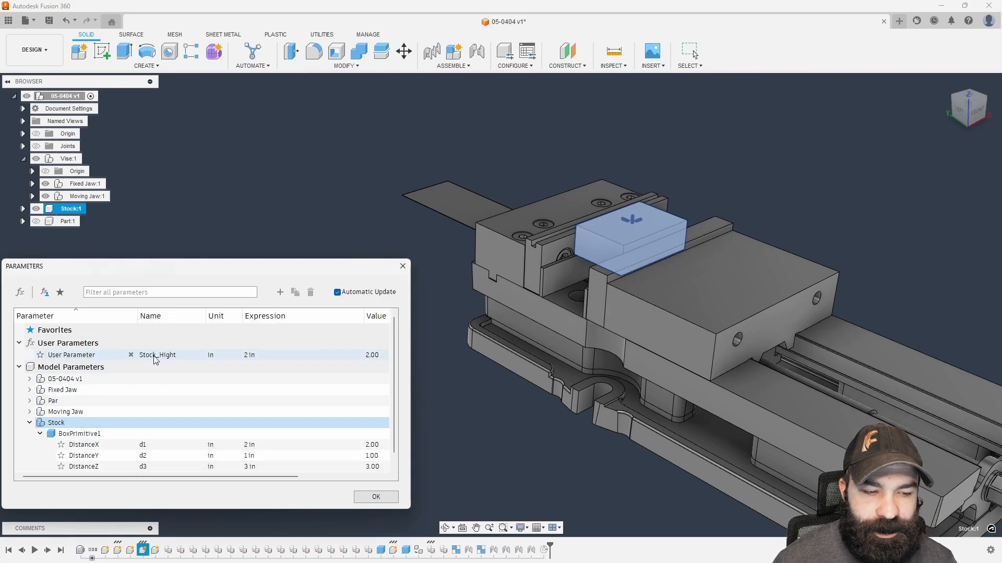
# Step: Link the Stock box's DistanceY to the Stock_Hight user parameter
pyautogui.scroll(-1, 202, 375)
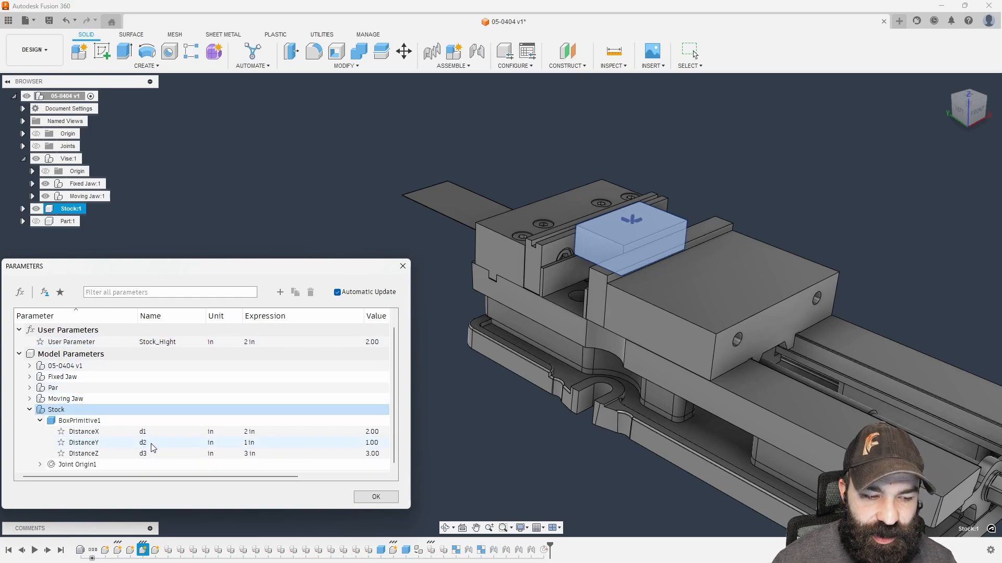
pyautogui.click(255, 443)
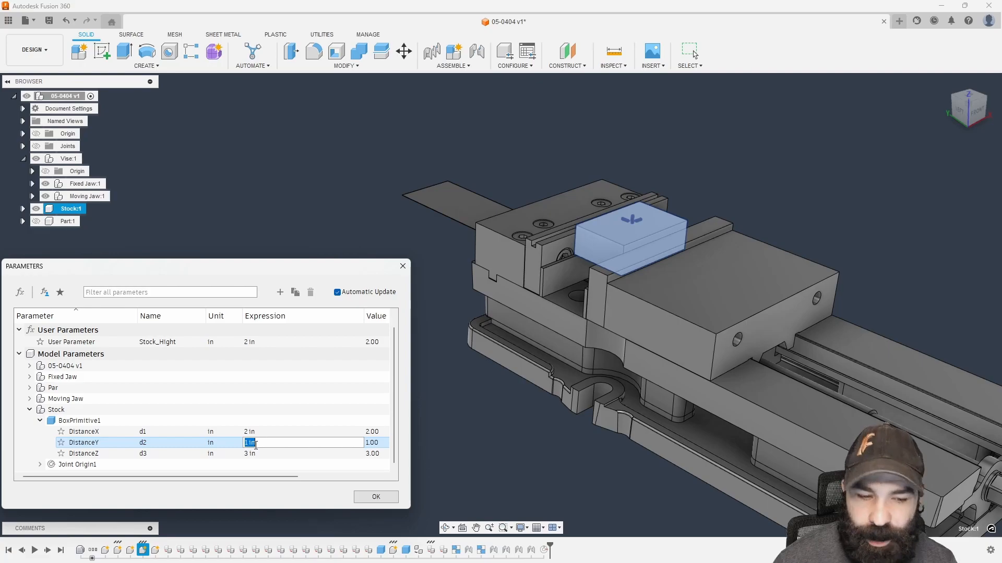
pyautogui.write('st')
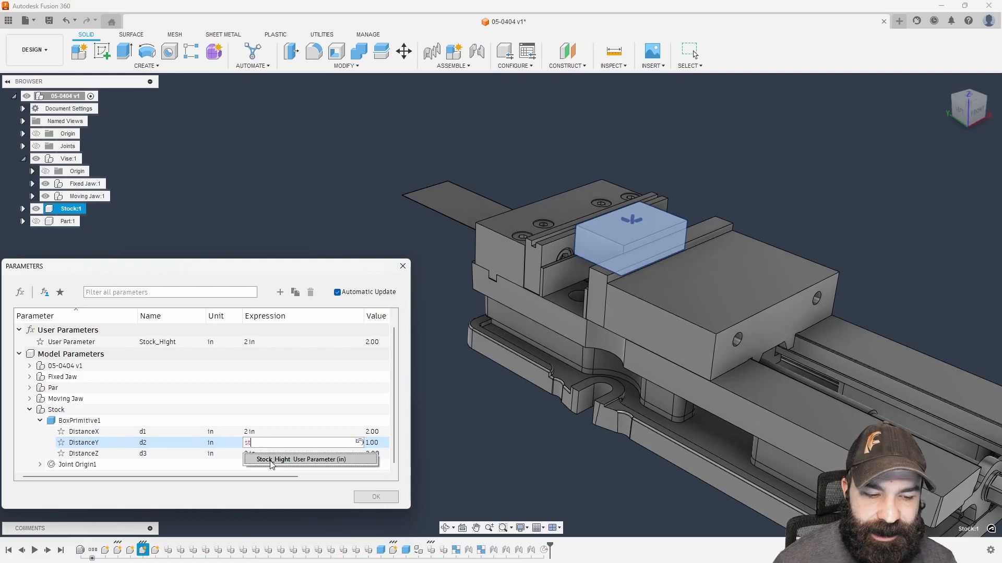
pyautogui.click(272, 460)
pyautogui.press('Return')
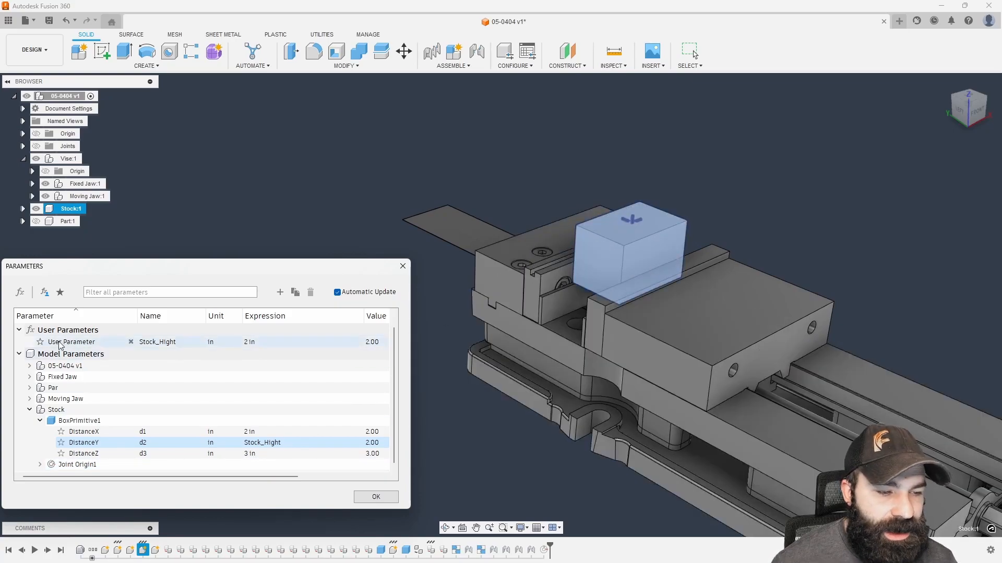
# Step: Add a user parameter named Stock_Width in inches with the expression 3
pyautogui.click(280, 292)
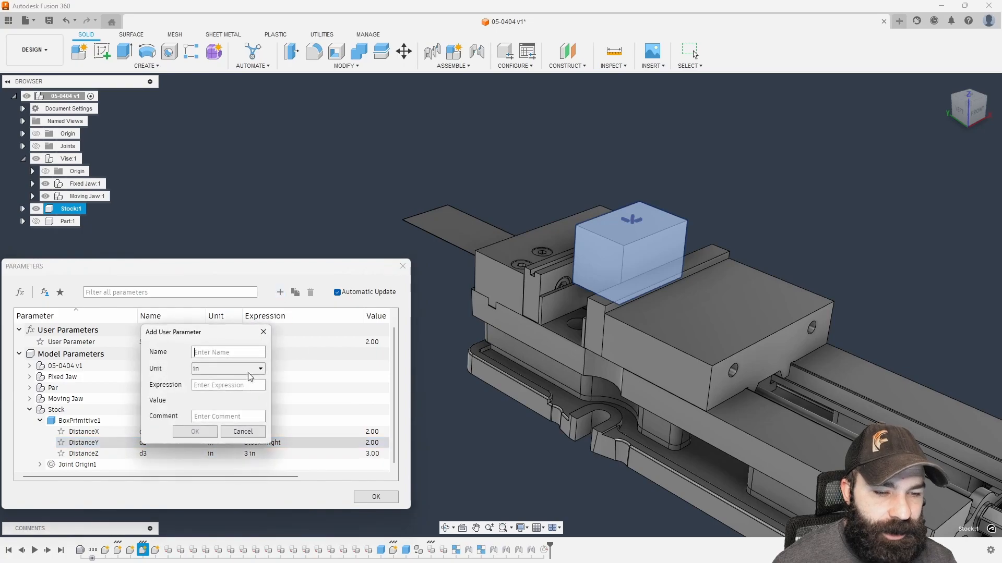
pyautogui.write('Stock')
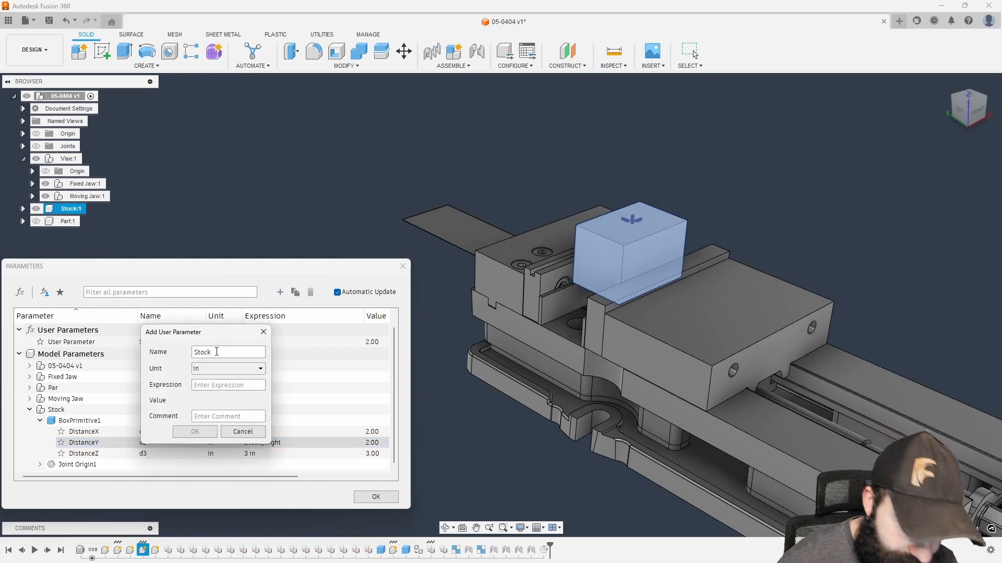
pyautogui.write('_Wid')
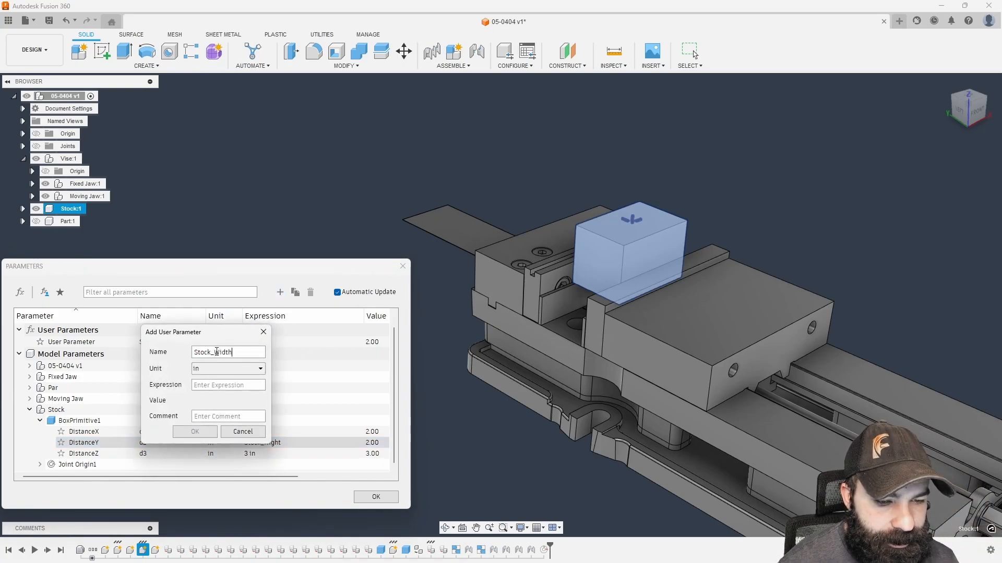
pyautogui.write('th')
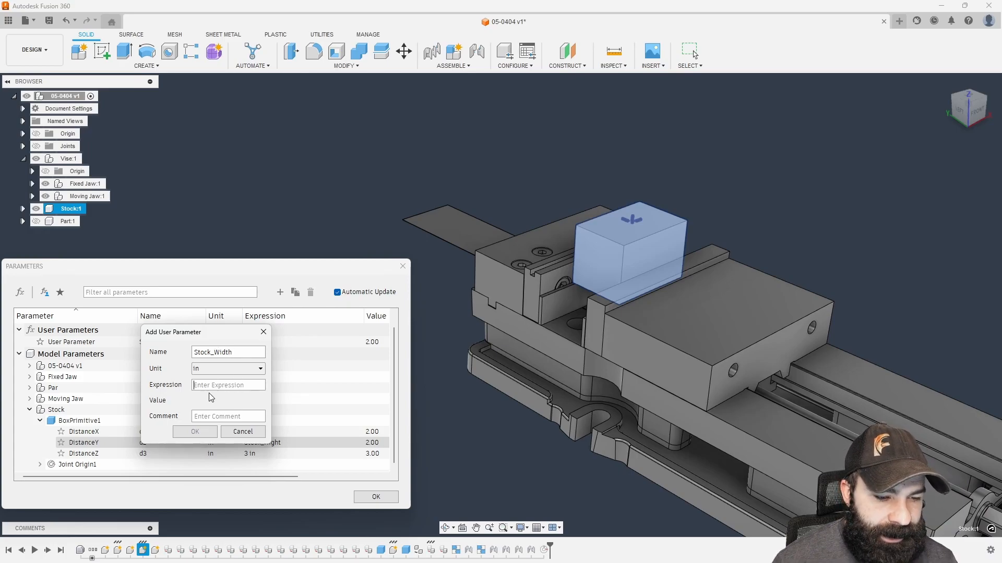
pyautogui.click(216, 386)
pyautogui.write('3')
pyautogui.click(216, 433)
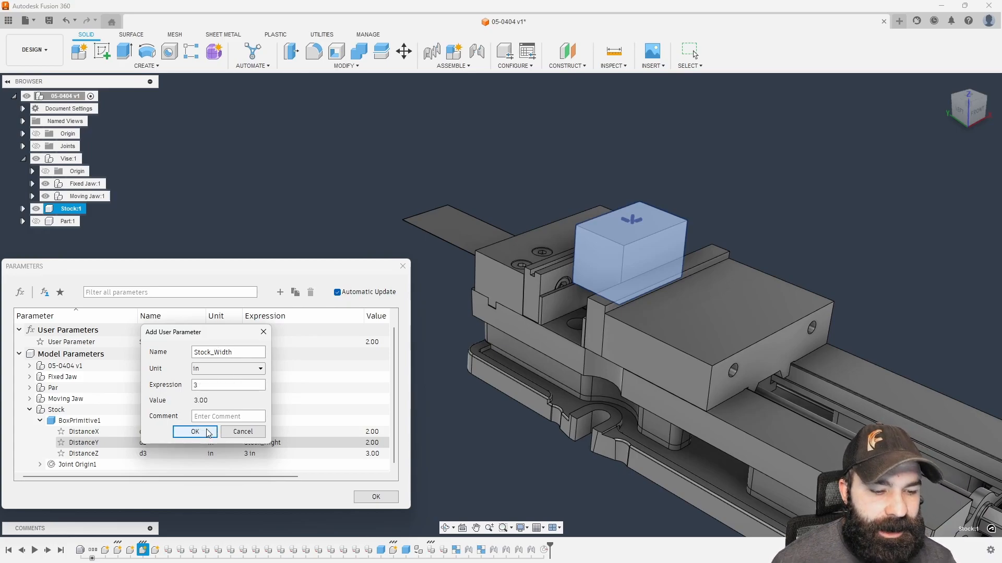
# Step: Link the Stock box's DistanceZ to the Stock_Width user parameter
pyautogui.doubleClick(259, 451)
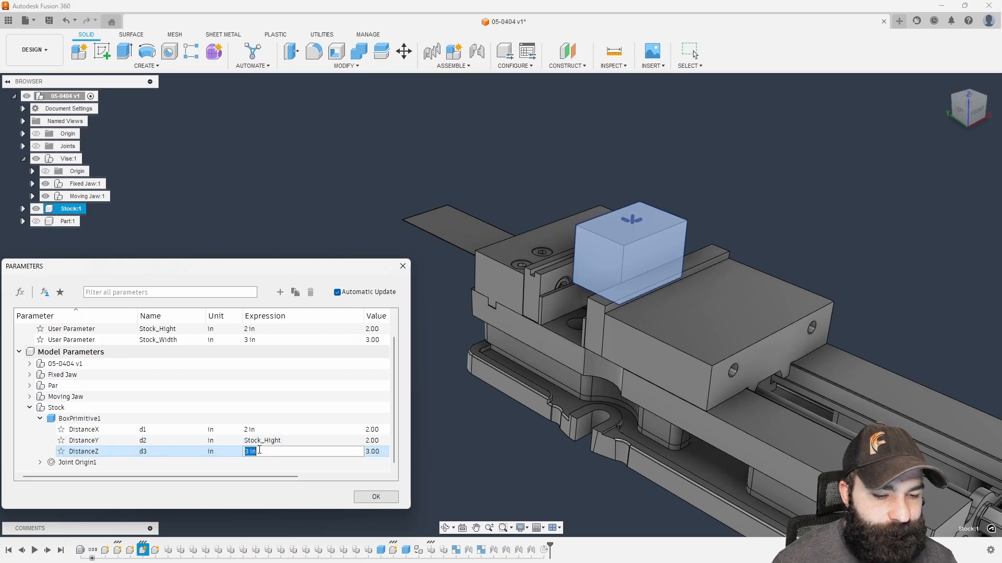
pyautogui.write('st')
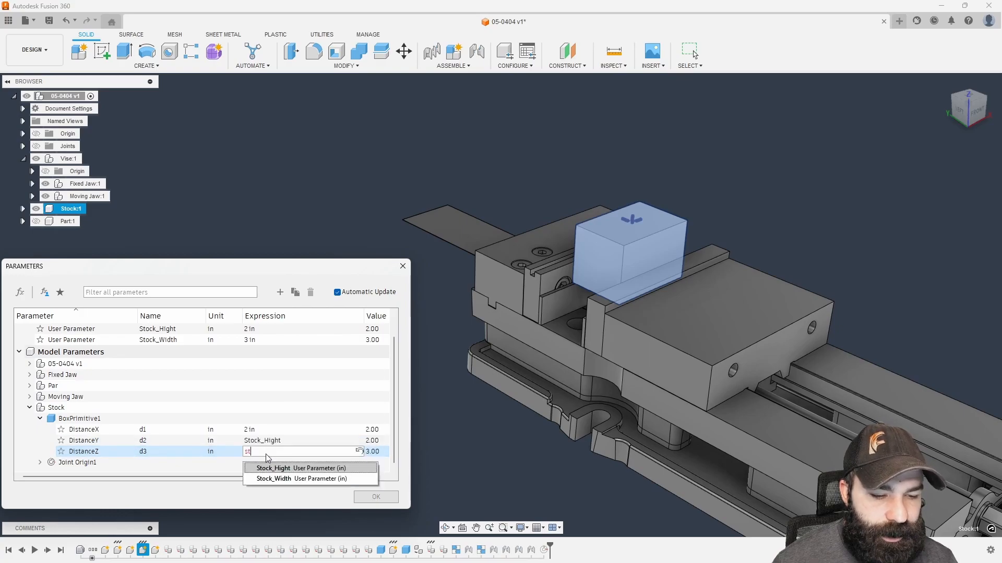
pyautogui.click(280, 479)
pyautogui.press('Return')
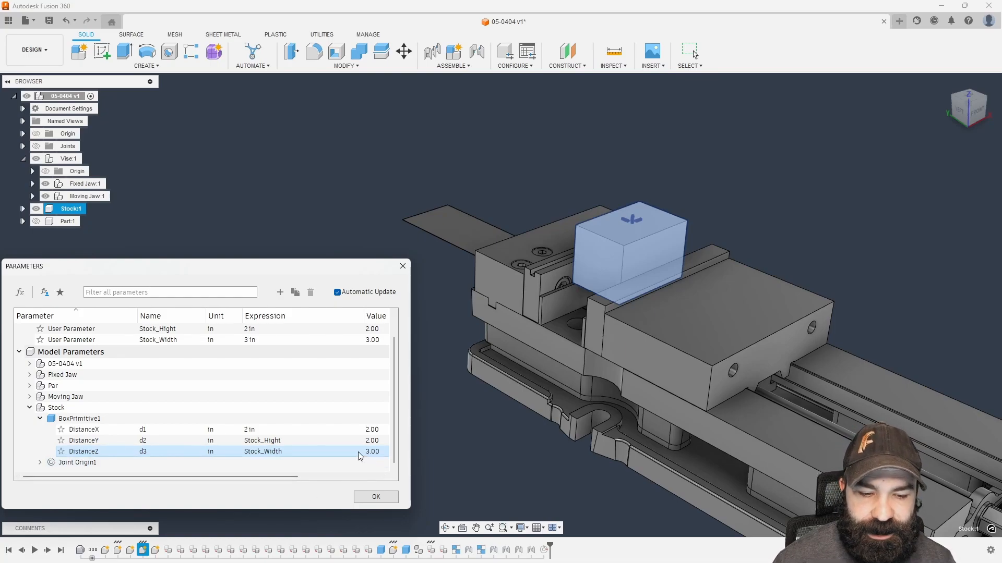
# Step: Set the Stock_Width user parameter to 4 in to test its link to the Stock box
pyautogui.click(248, 340)
pyautogui.write('4')
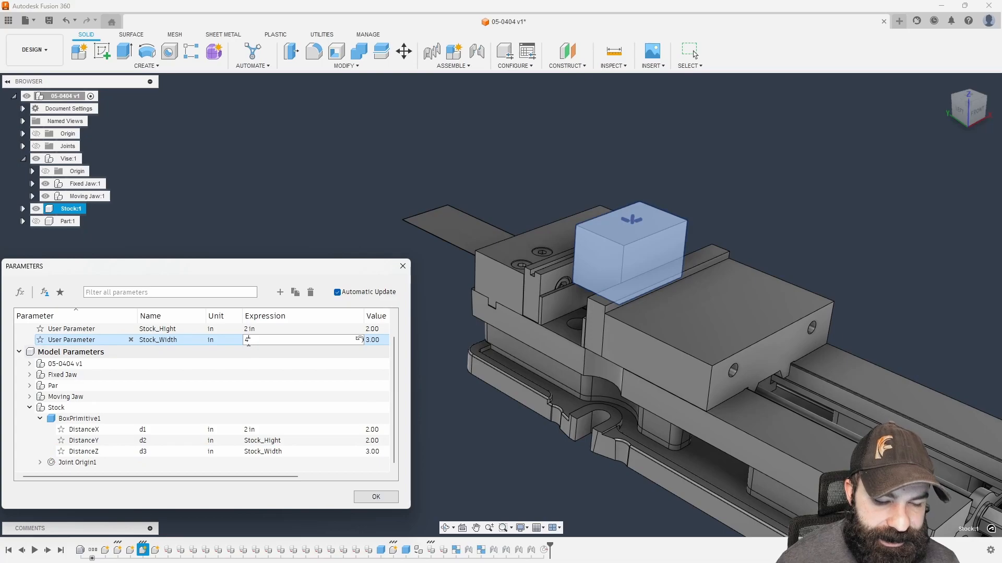
pyautogui.press('Return')
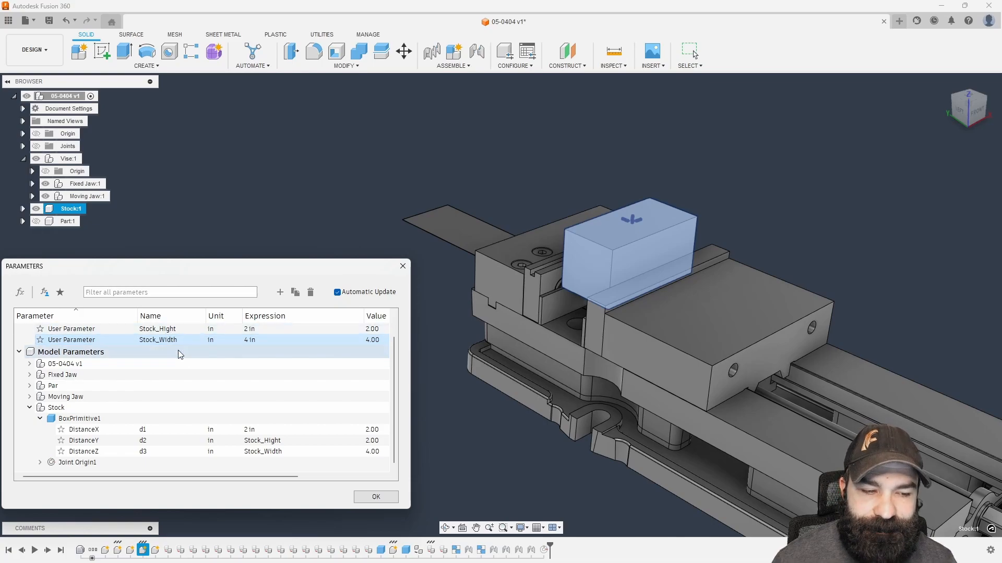
# Step: Add a user parameter named Stock_Depth in inches with the expression 5
pyautogui.click(280, 293)
pyautogui.write('St')
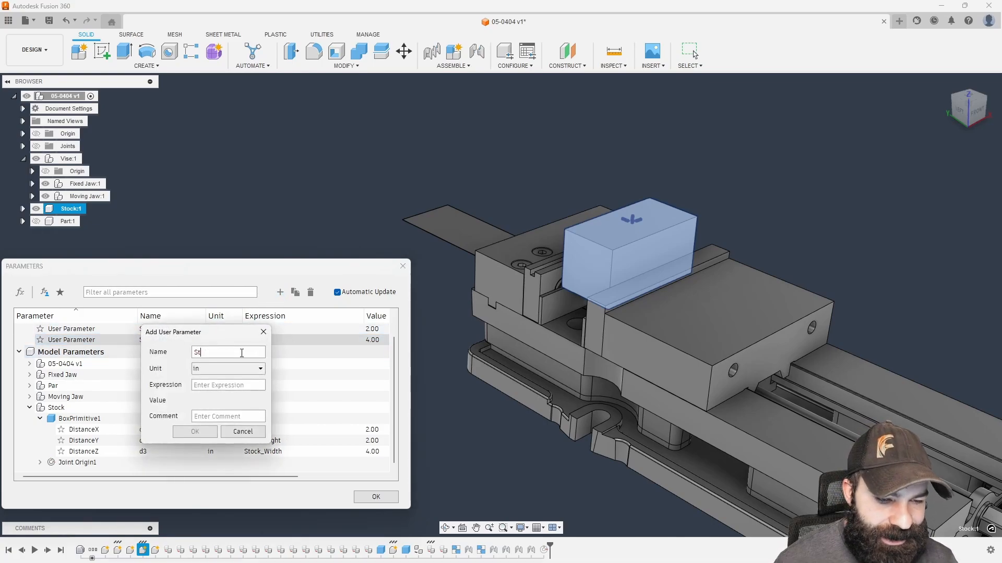
pyautogui.write('ock_Depth')
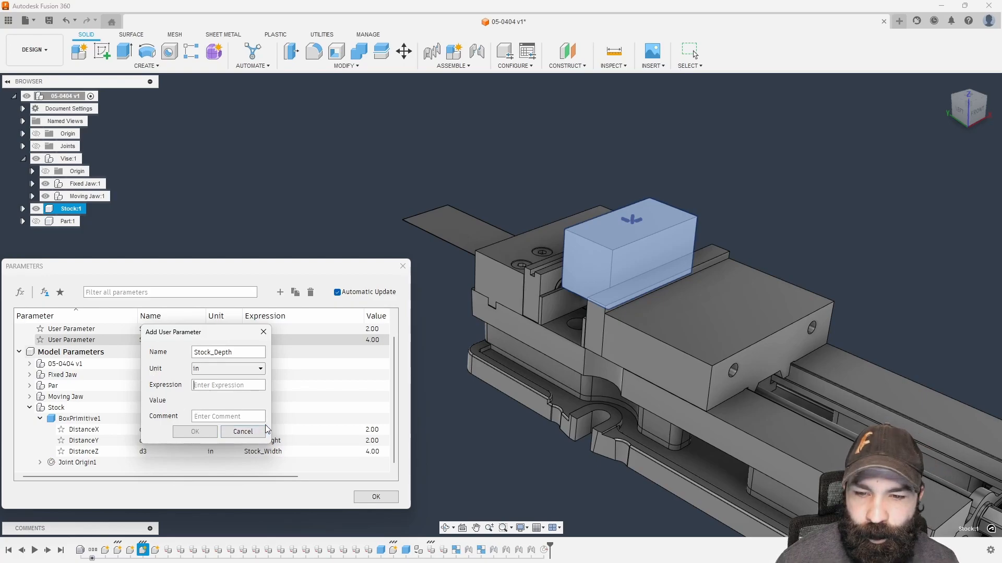
pyautogui.write('5')
pyautogui.click(195, 431)
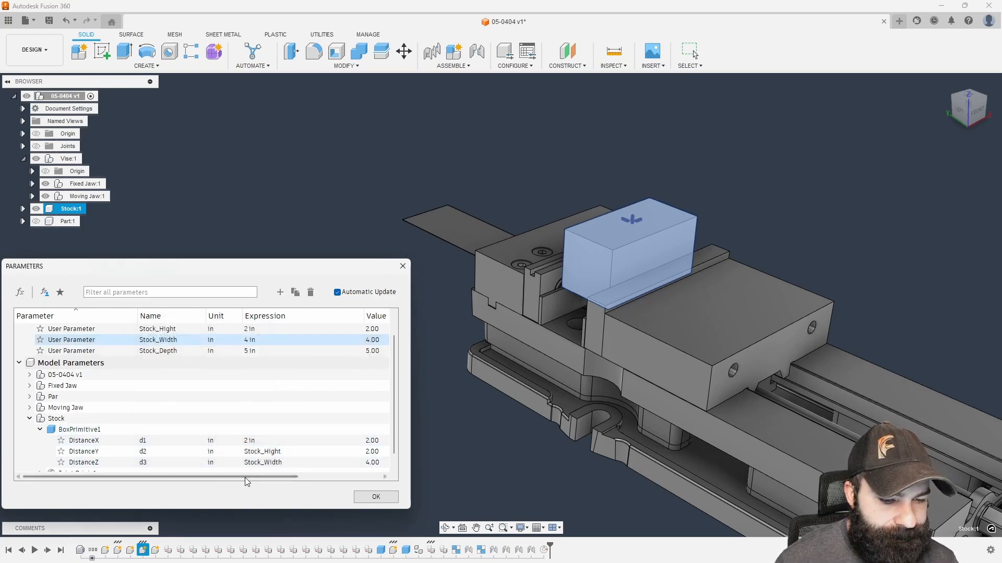
# Step: Link the Stock box's DistanceX to the Stock_Depth user parameter
pyautogui.scroll(-1, 208, 371)
pyautogui.click(255, 430)
pyautogui.write('st')
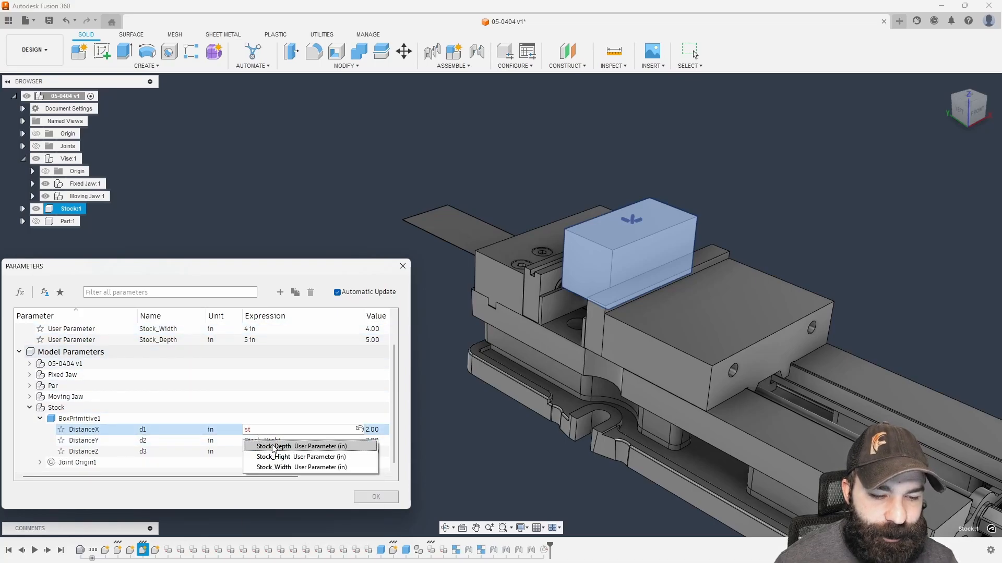
pyautogui.click(273, 447)
pyautogui.press('Return')
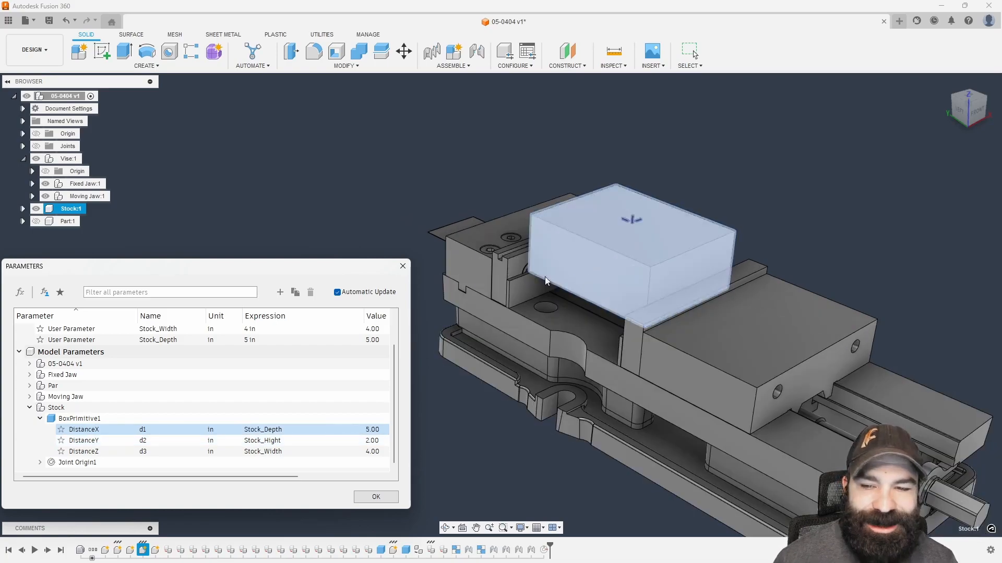
# Step: Set the user parameters Stock_Hight to 1 in and Stock_Width to 3 in
pyautogui.scroll(2, 275, 416)
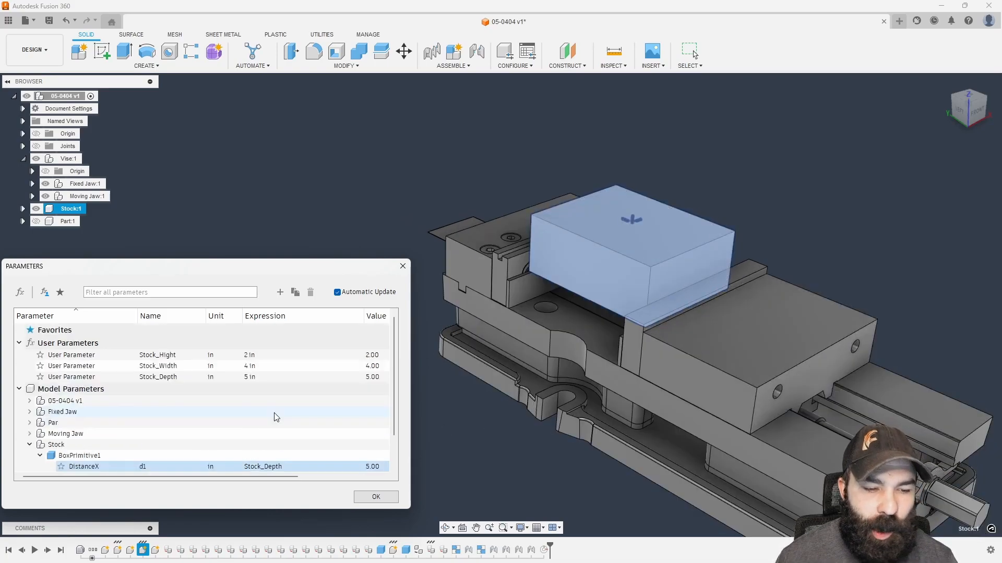
pyautogui.click(255, 355)
pyautogui.write('1')
pyautogui.press('Tab')
pyautogui.write('3')
pyautogui.press('Tab')
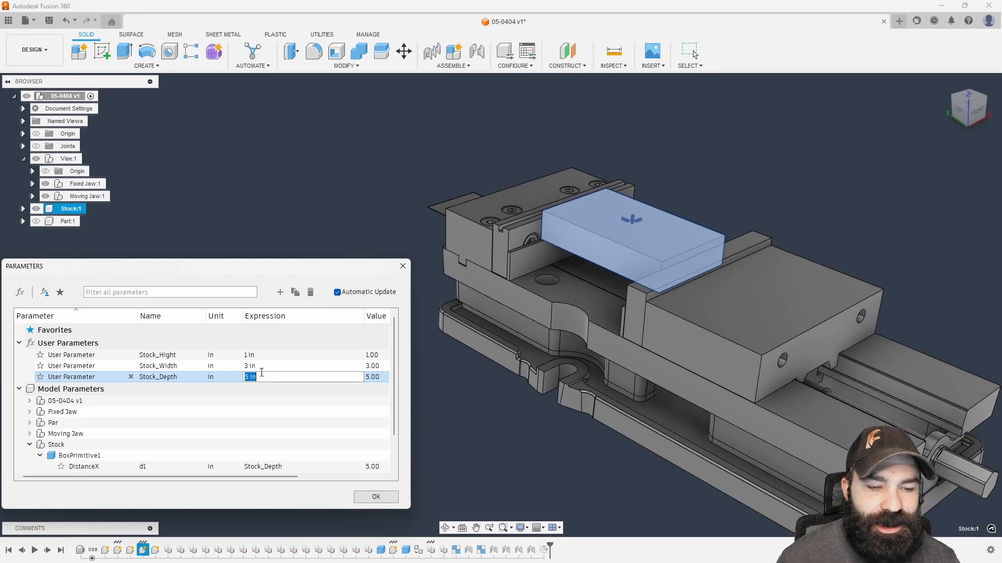
# Step: Set the user parameters Stock_Width to 5 in and Stock_Depth to 3 in
pyautogui.click(261, 368)
pyautogui.write('5')
pyautogui.press('Tab')
pyautogui.write('3')
pyautogui.click(273, 392)
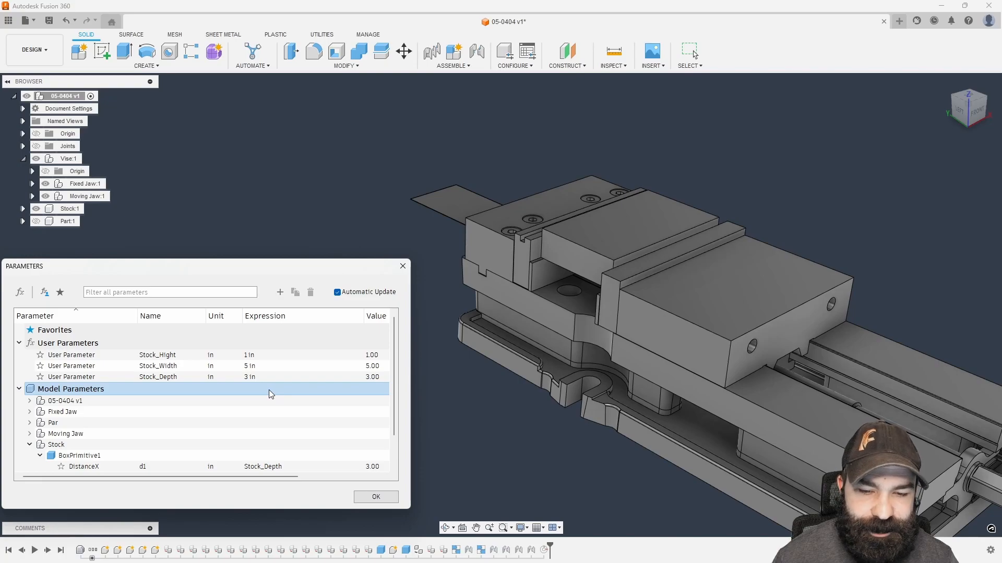
# Step: Collapse the Stock's model parameters and expand the Par component's BoxPrimitive1 parameters
pyautogui.scroll(-1, 268, 390)
pyautogui.click(30, 408)
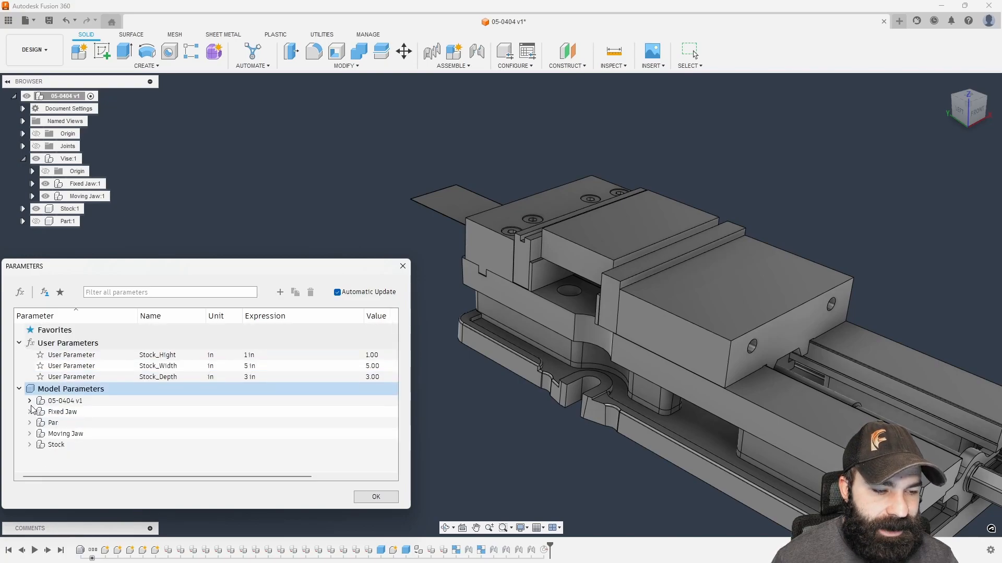
pyautogui.click(30, 423)
pyautogui.click(40, 434)
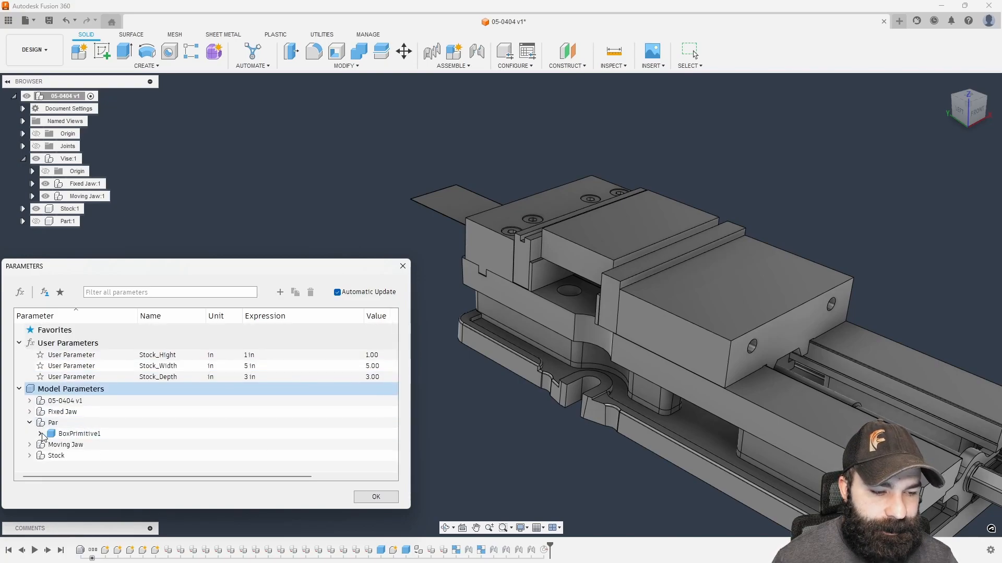
# Step: Add a user parameter named Par_H in inches with the expression 1.25
pyautogui.scroll(-1, 156, 433)
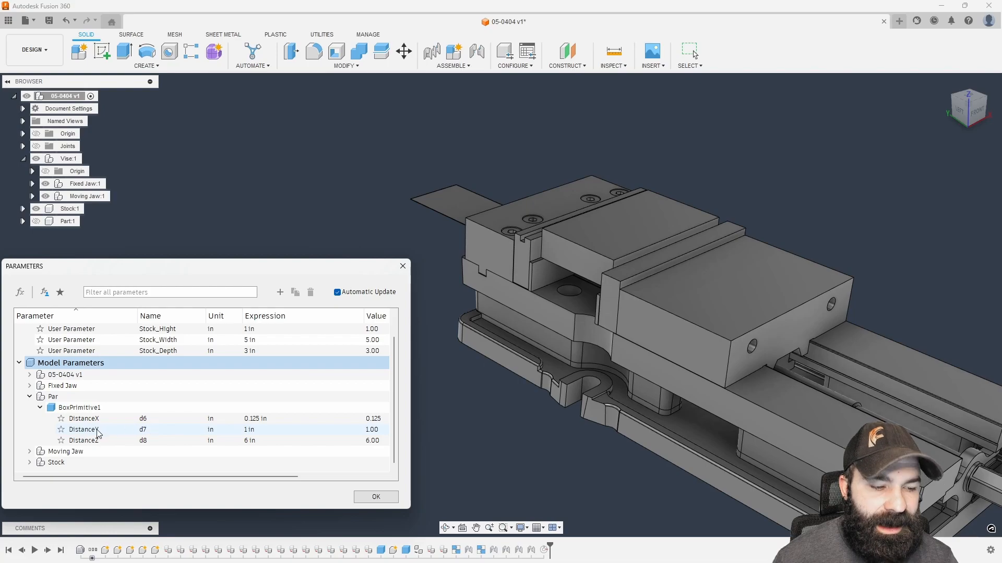
pyautogui.click(280, 293)
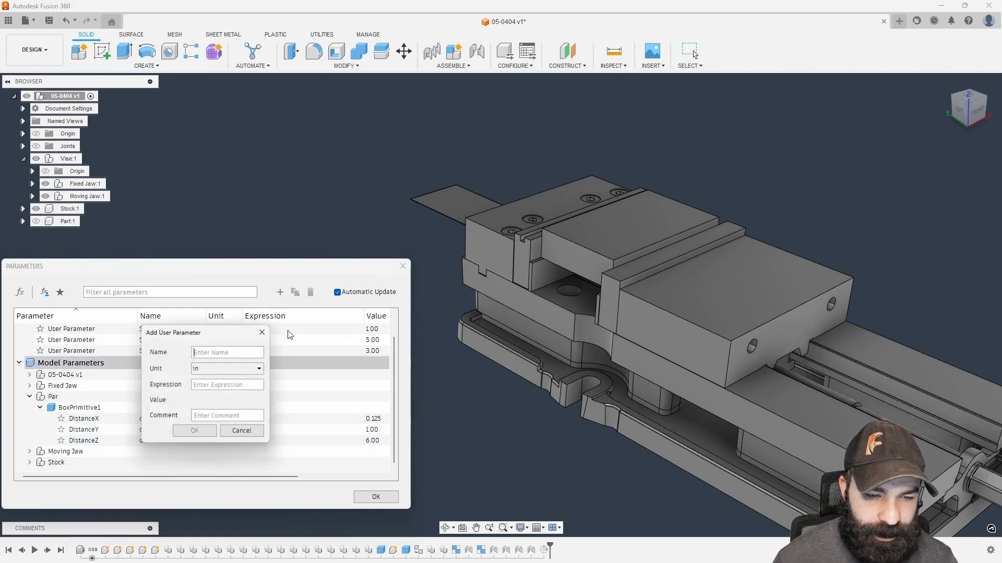
pyautogui.write('Par')
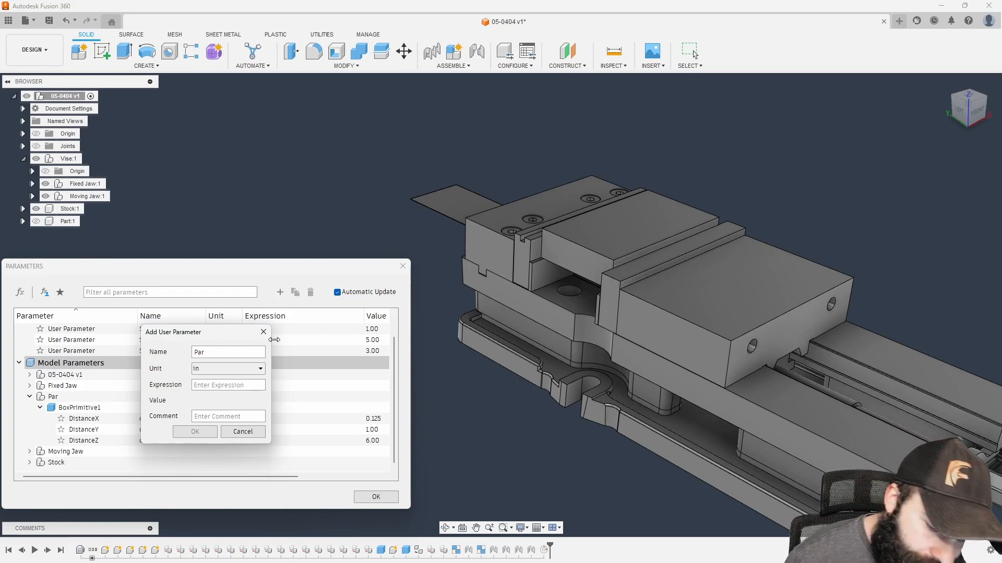
pyautogui.write('_H')
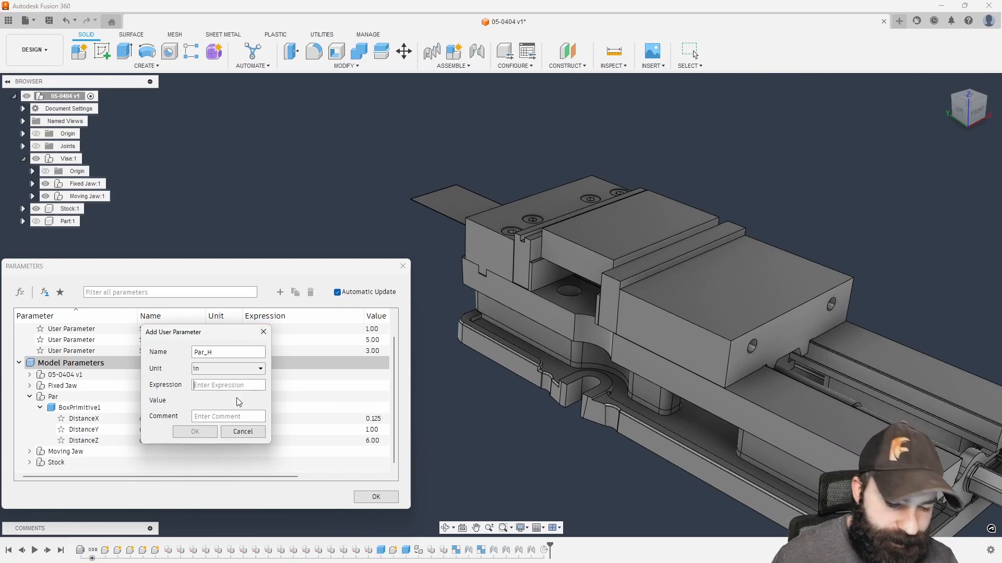
pyautogui.write('1')
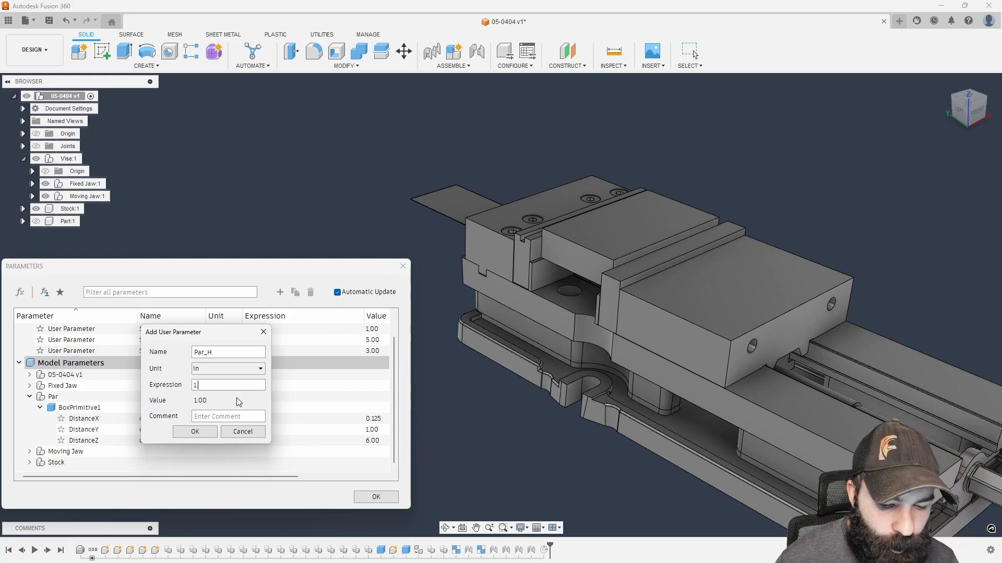
pyautogui.click(195, 433)
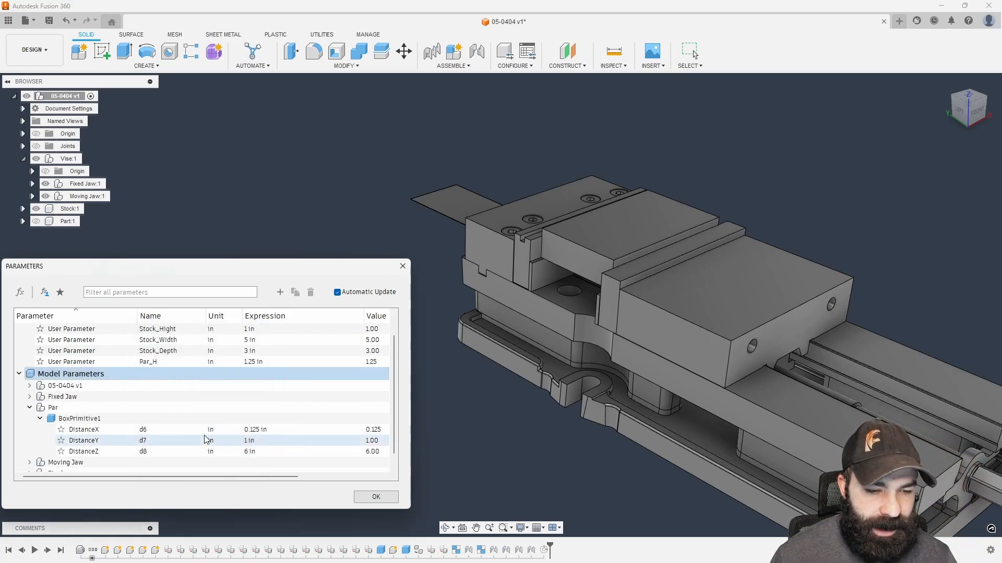
# Step: Link the Par box's DistanceY to the Par_H user parameter
pyautogui.click(250, 441)
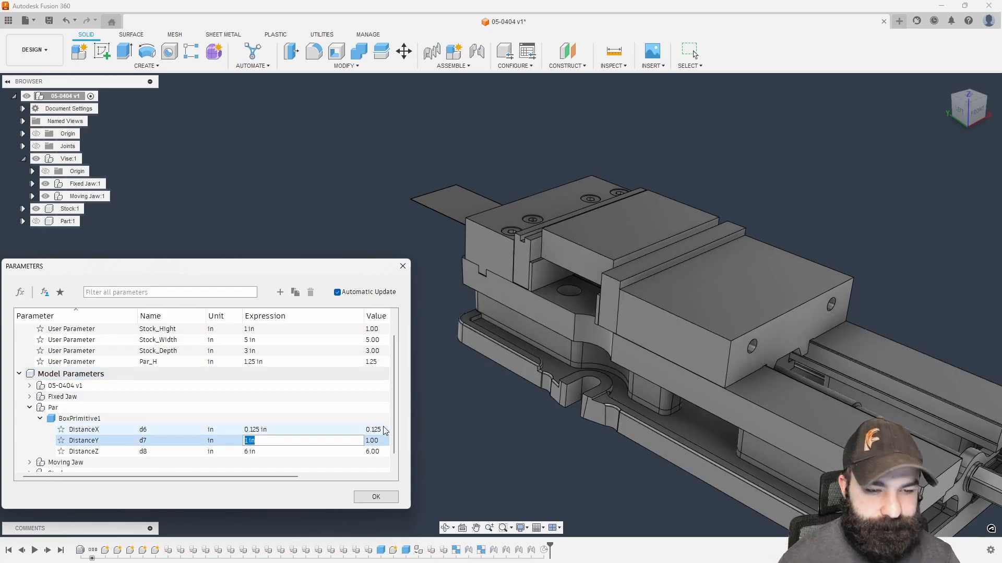
pyautogui.write('par_H')
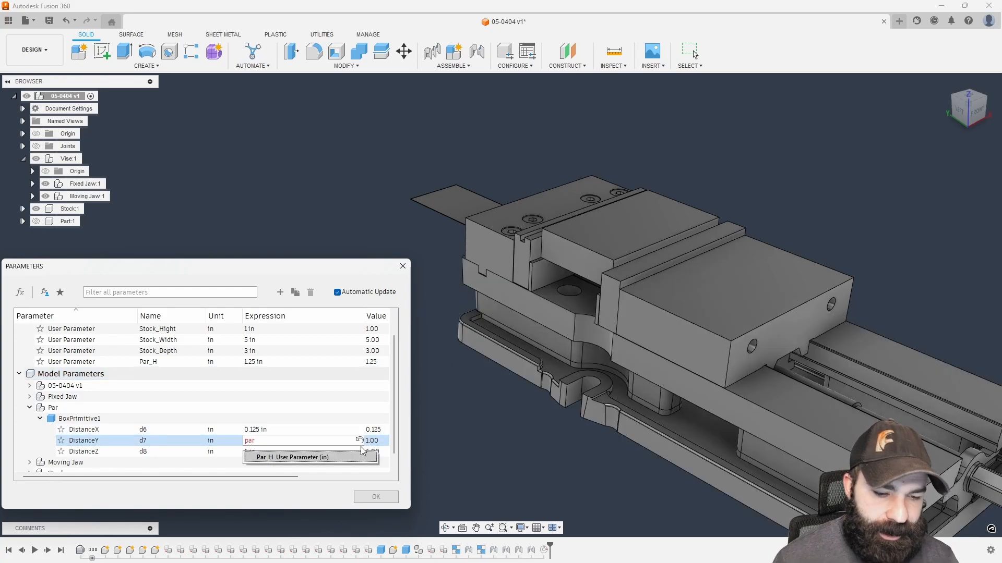
pyautogui.click(310, 458)
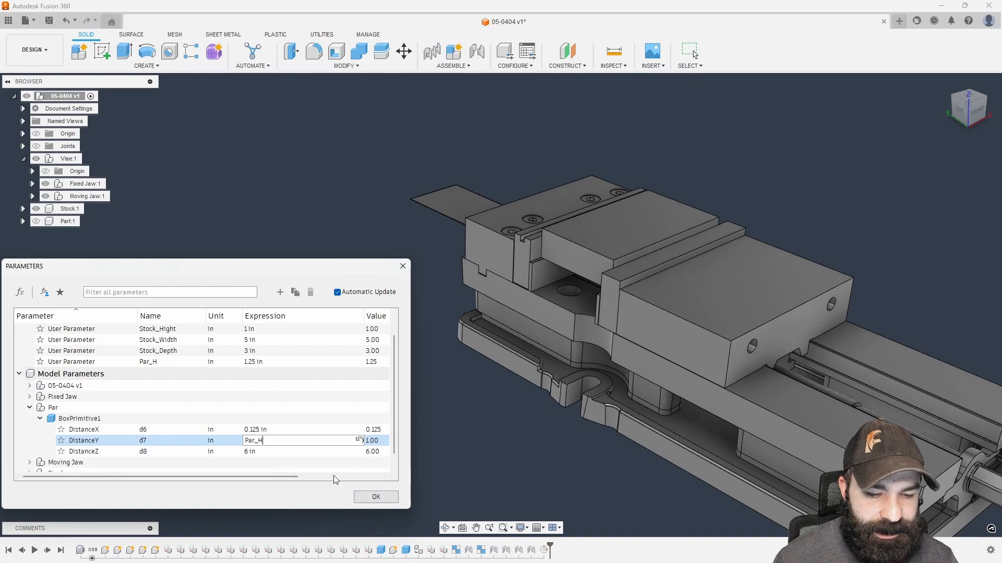
pyautogui.click(289, 455)
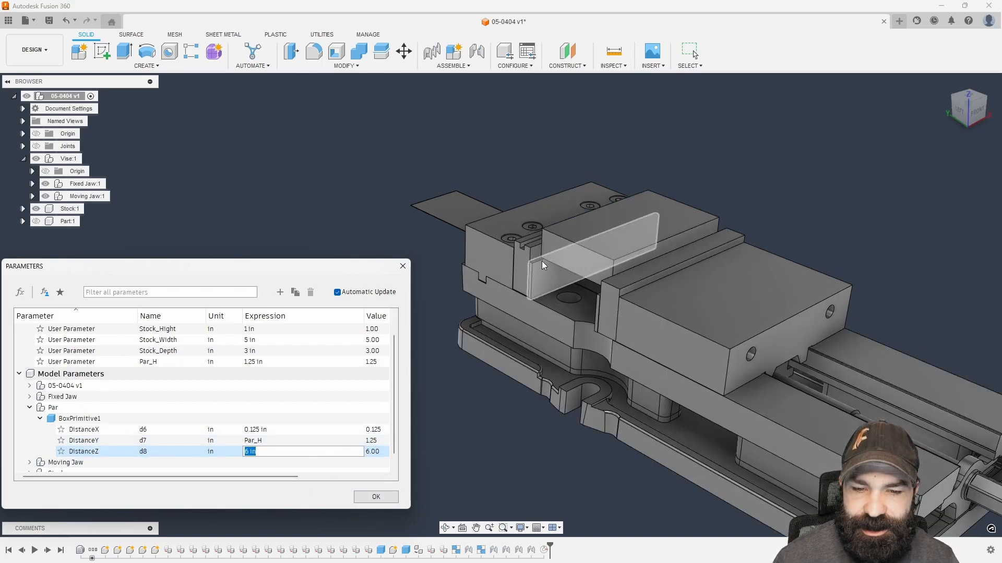
# Step: Try a value of 0.5 in for the Par_H user parameter
pyautogui.click(250, 362)
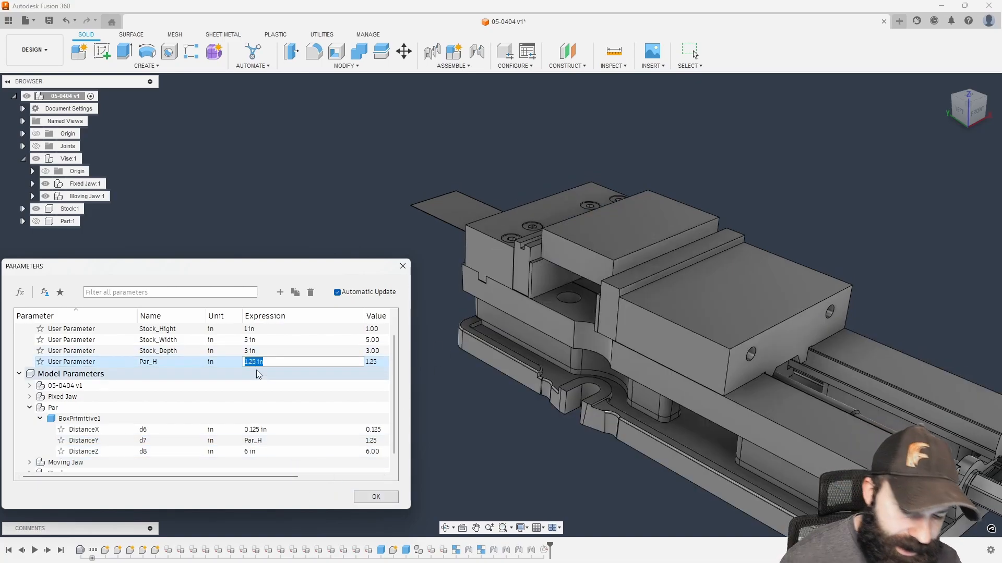
pyautogui.write('0.5')
pyautogui.press('Return')
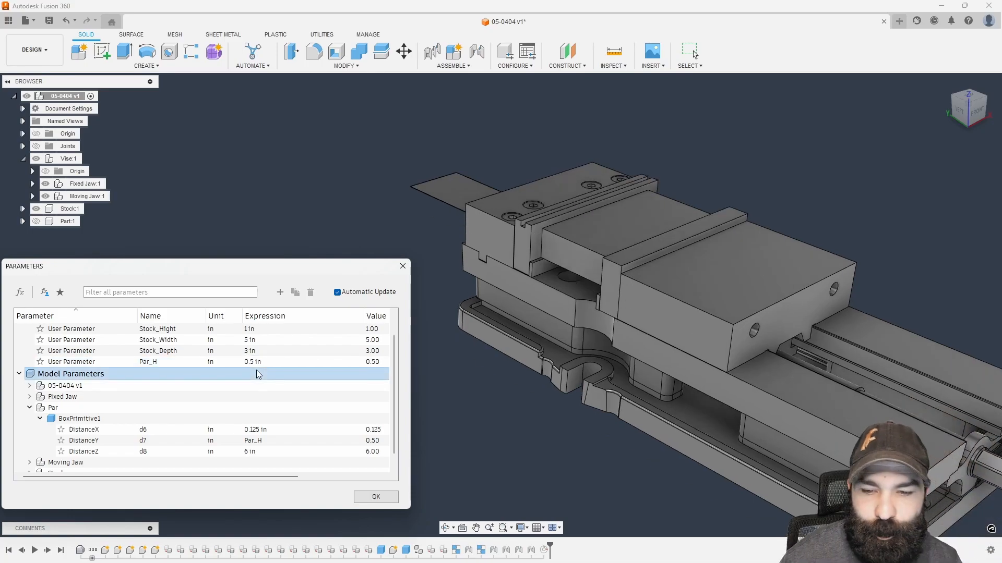
# Step: Set the Par_H user parameter to 1.5 in
pyautogui.click(264, 363)
pyautogui.write('1')
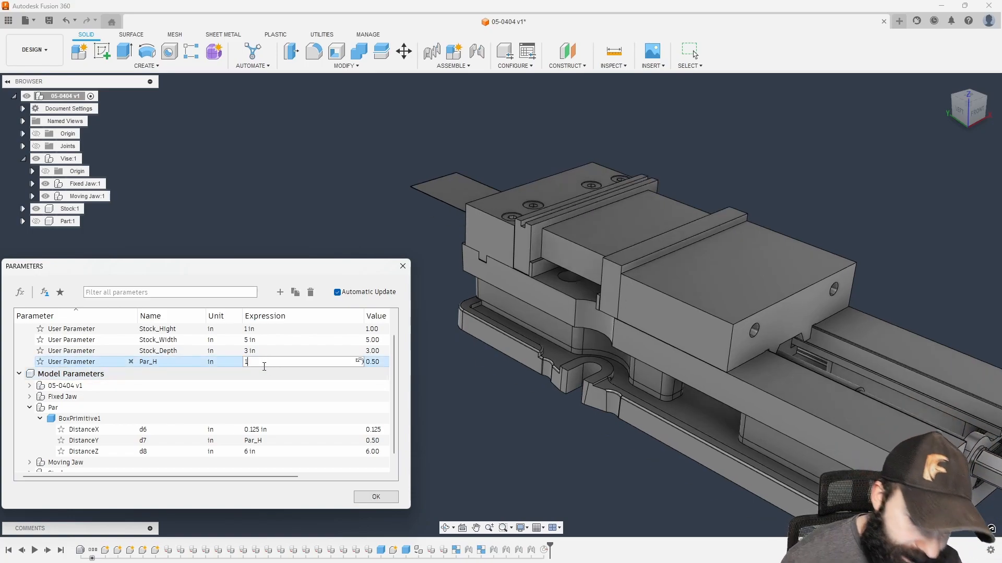
pyautogui.write('.5')
pyautogui.press('Return')
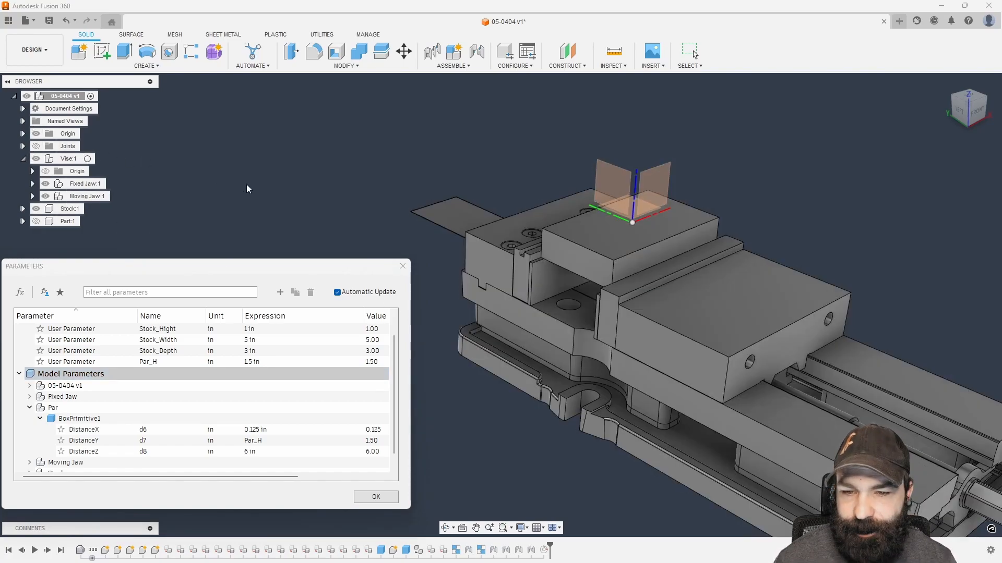
# Step: Set the user parameters Stock_Depth to 4 in and Stock_Width to 7 in
pyautogui.click(260, 352)
pyautogui.write('4')
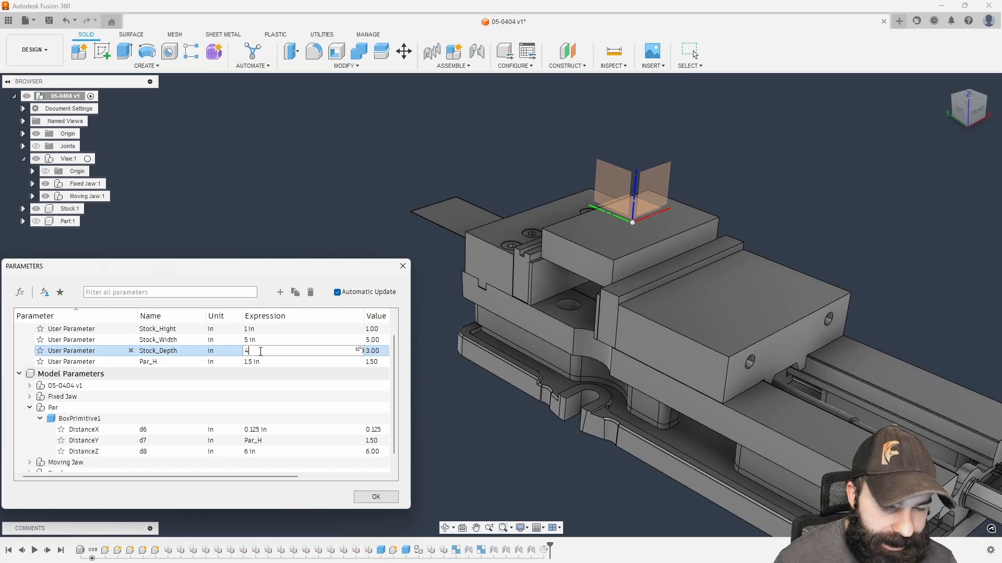
pyautogui.click(263, 331)
pyautogui.click(264, 340)
pyautogui.write('7')
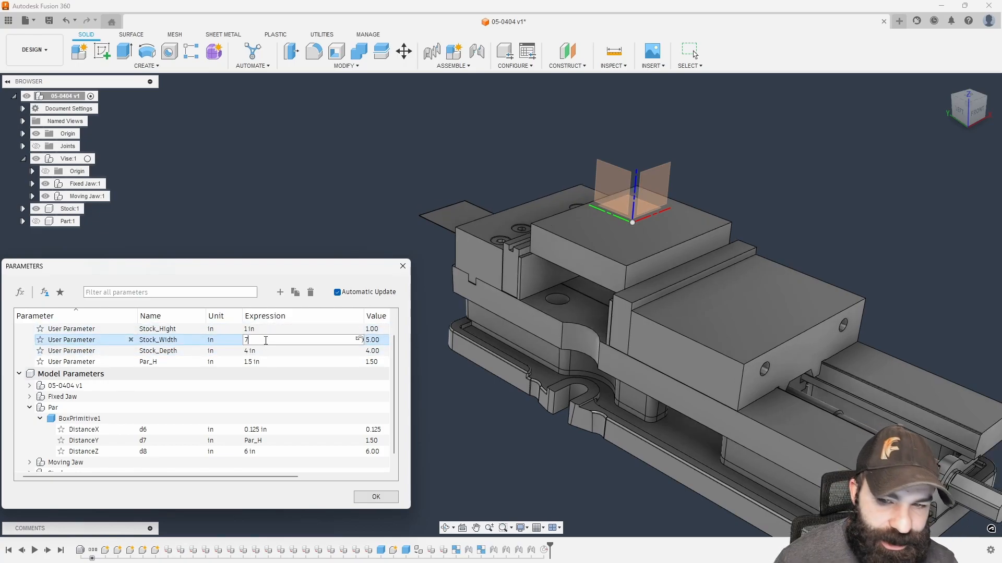
pyautogui.click(264, 351)
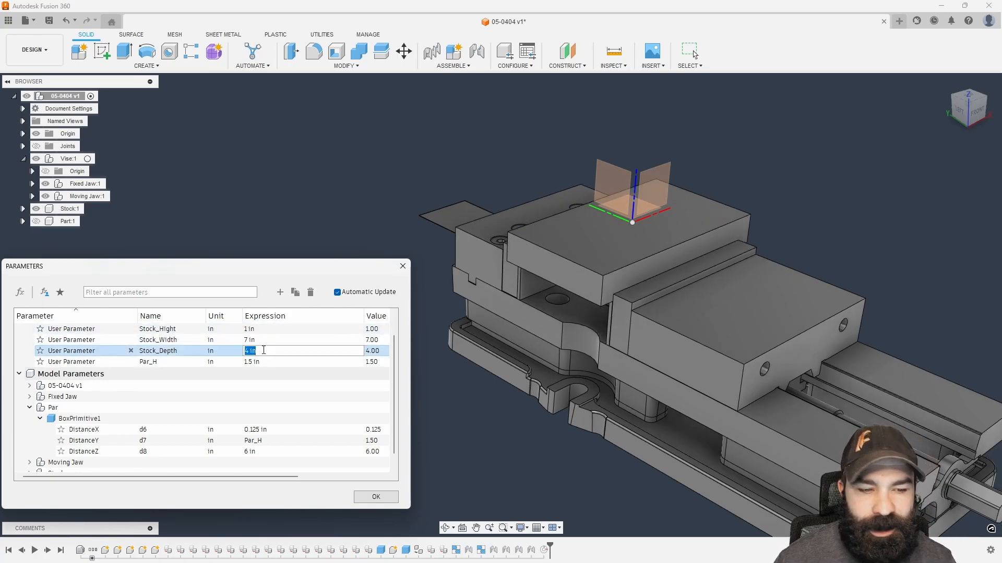
# Step: Set the Stock_Hight user parameter to 2 in and close the parameters dialog
pyautogui.click(275, 329)
pyautogui.write('2')
pyautogui.click(287, 340)
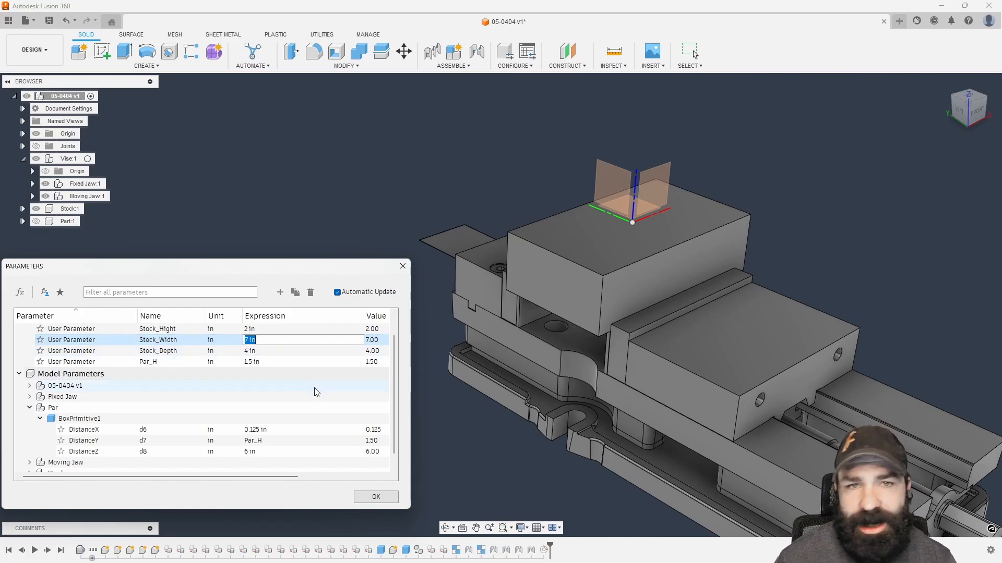
pyautogui.click(375, 496)
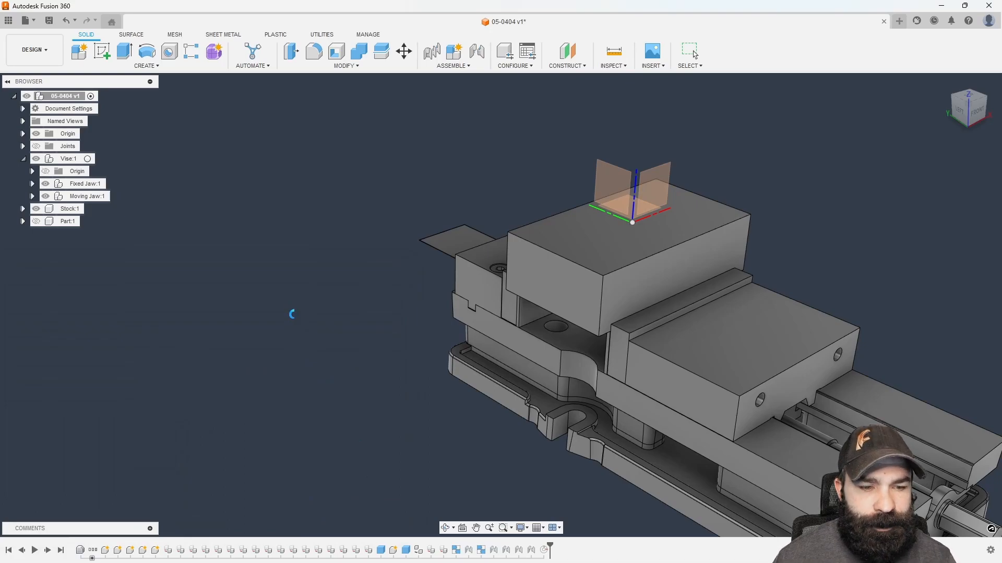
# Step: Hide the origin planes and axes of the top-level assembly
pyautogui.scroll(-4, 293, 313)
pyautogui.scroll(4, 455, 361)
pyautogui.keyDown('shift'); pyautogui.moveTo(502, 377); pyautogui.dragTo(479, 379, button='middle'); pyautogui.keyUp('shift')
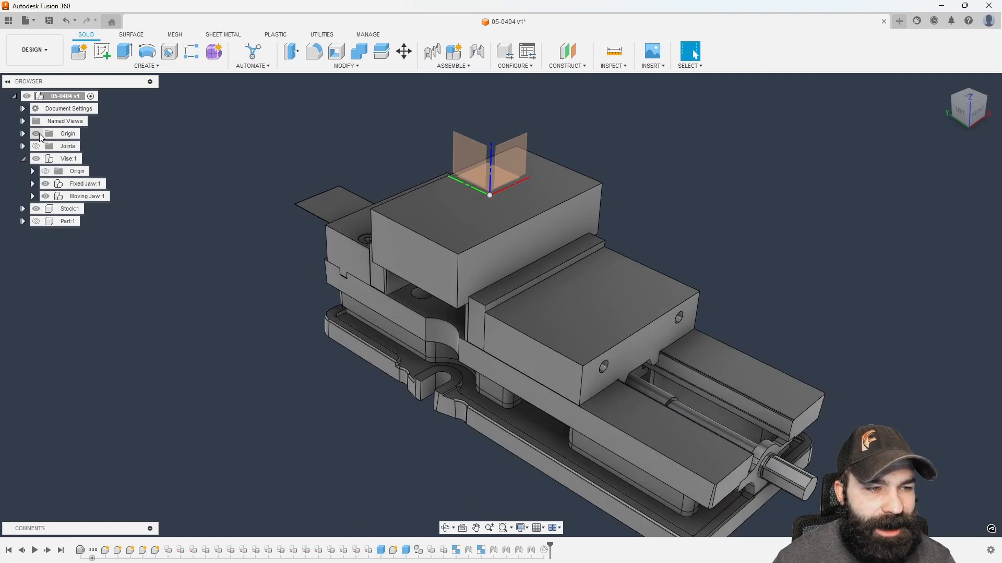
pyautogui.click(36, 134)
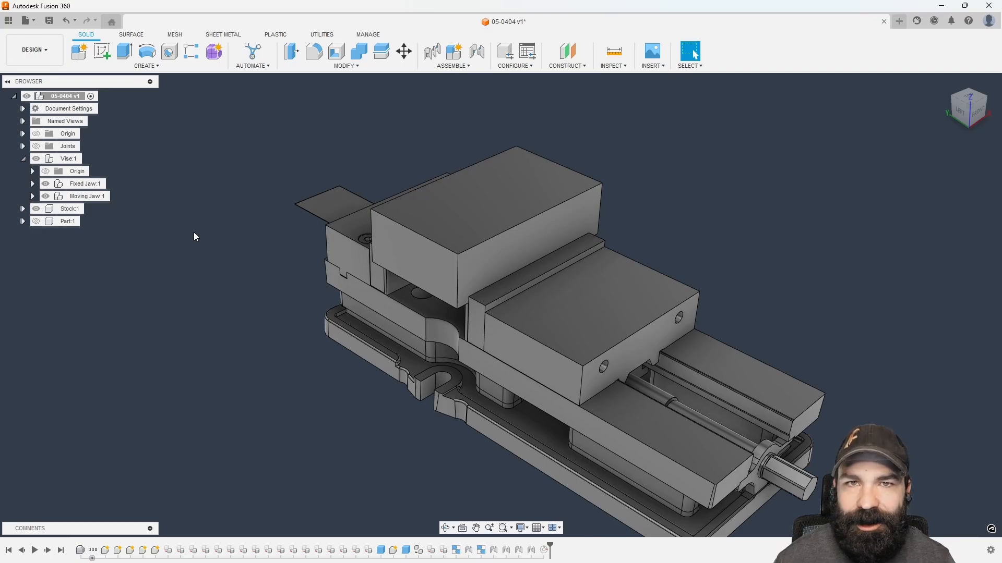
# Step: Apply the Paint - Enamel Glossy (Red) appearance to the Stock component
pyautogui.click(67, 210)
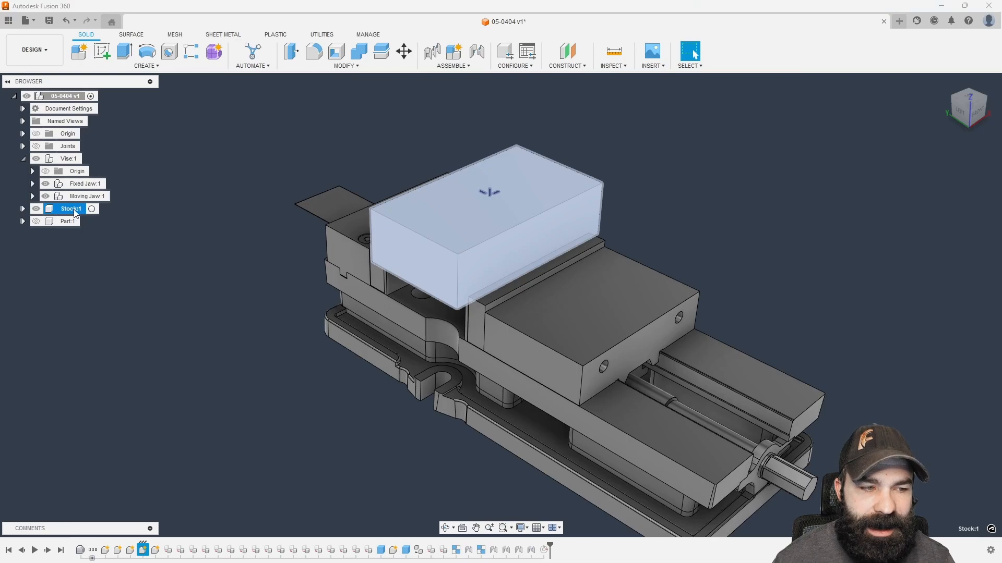
pyautogui.press('a')
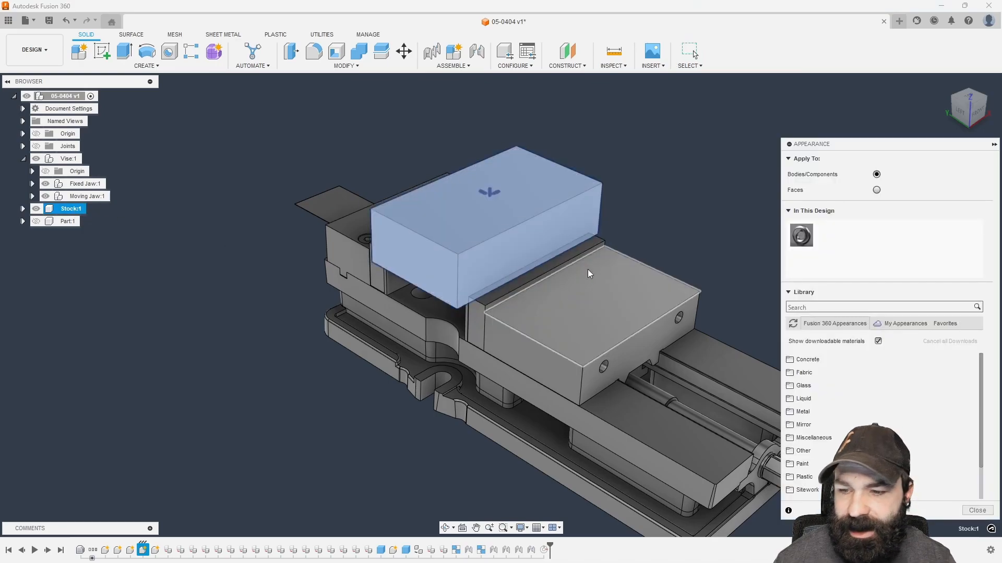
pyautogui.click(825, 463)
pyautogui.click(812, 438)
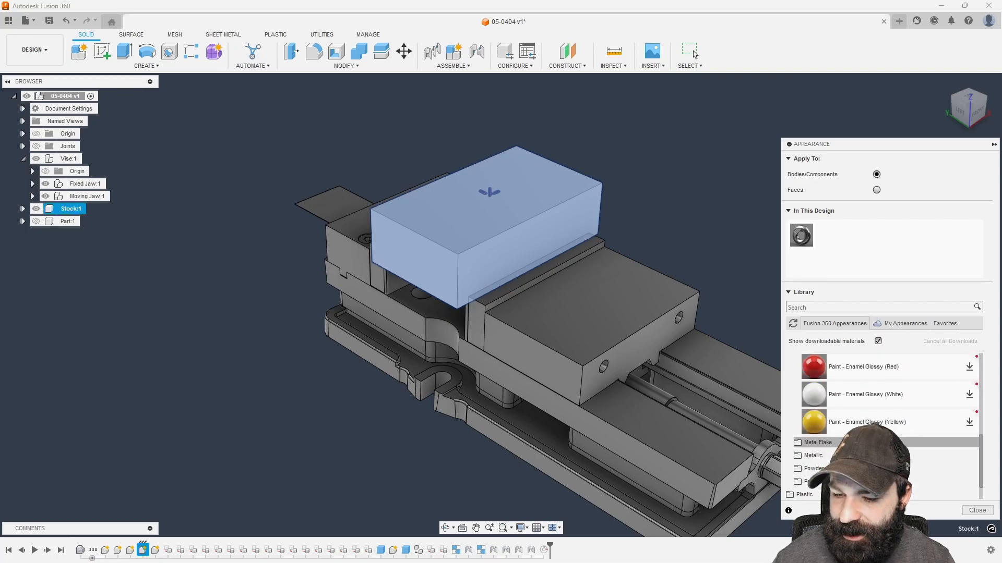
pyautogui.scroll(1, 851, 425)
pyautogui.click(968, 451)
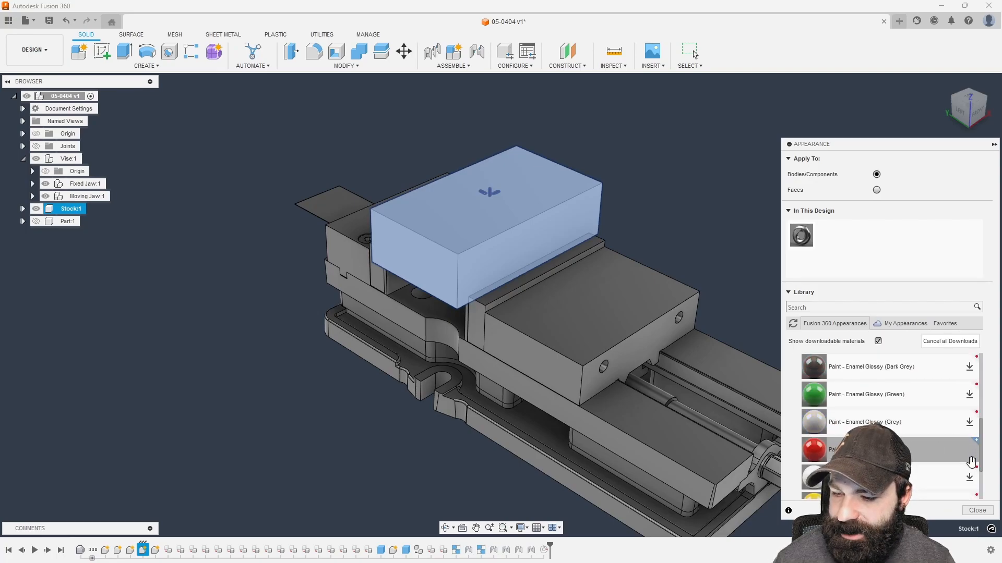
pyautogui.moveTo(814, 449); pyautogui.dragTo(524, 223)
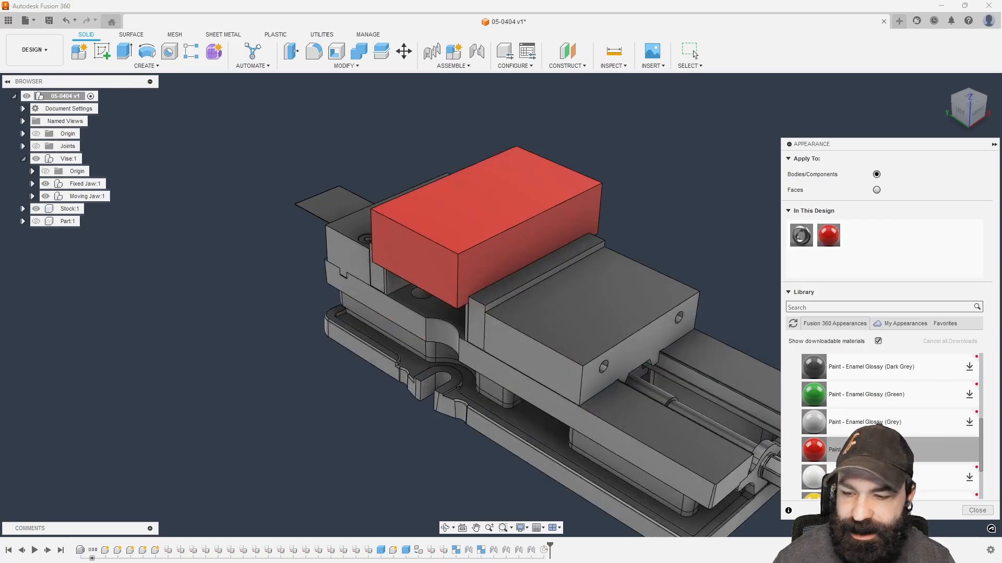
pyautogui.click(975, 511)
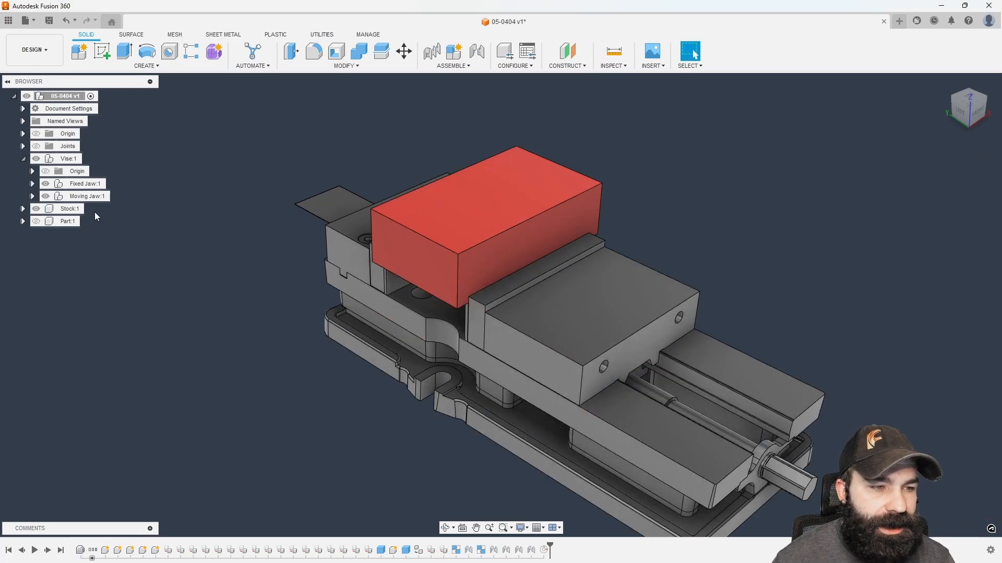
# Step: Set the Stock component's opacity to 40%
pyautogui.rightClick(63, 209)
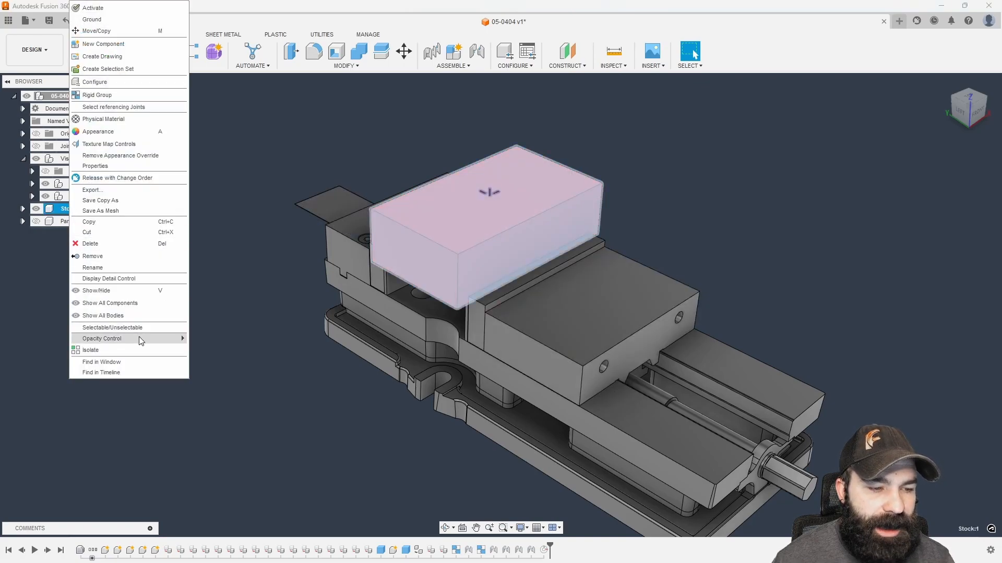
pyautogui.moveTo(139, 339)
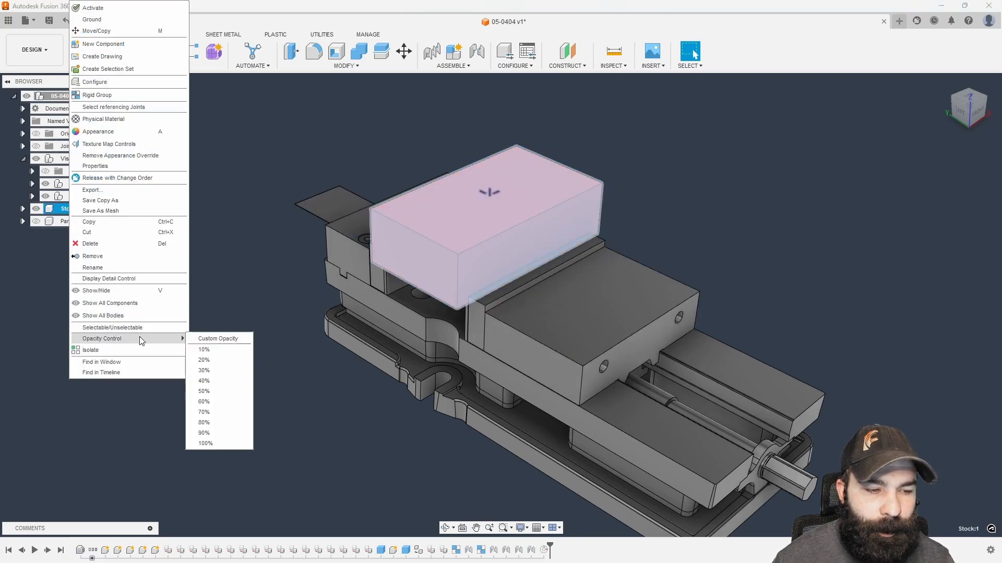
pyautogui.click(210, 381)
pyautogui.click(276, 277)
pyautogui.scroll(2, 275, 278)
pyautogui.keyDown('shift'); pyautogui.moveTo(276, 277); pyautogui.dragTo(382, 264, button='middle'); pyautogui.keyUp('shift')
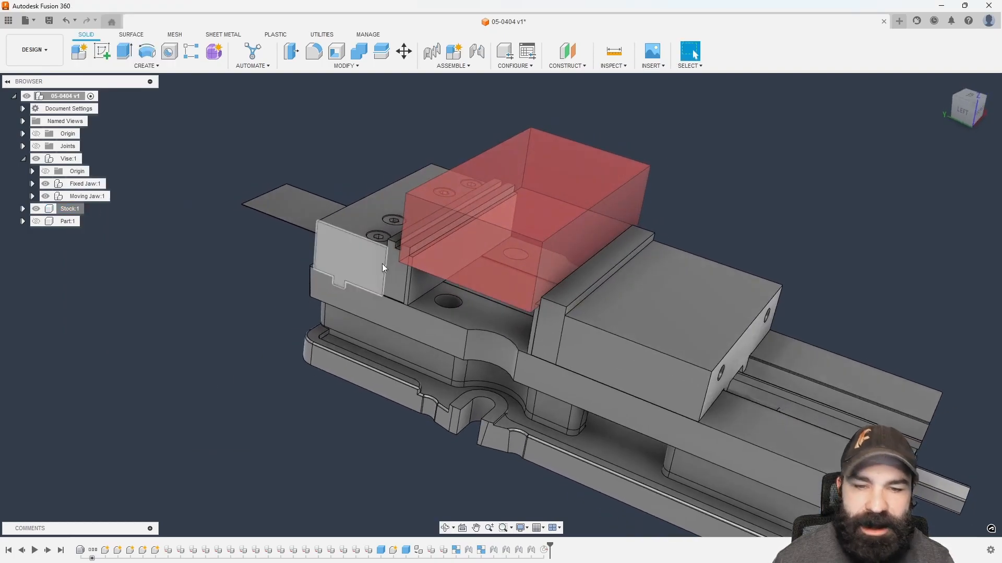
# Step: Set the Stock component's opacity to 20%
pyautogui.rightClick(78, 212)
pyautogui.moveTo(138, 339)
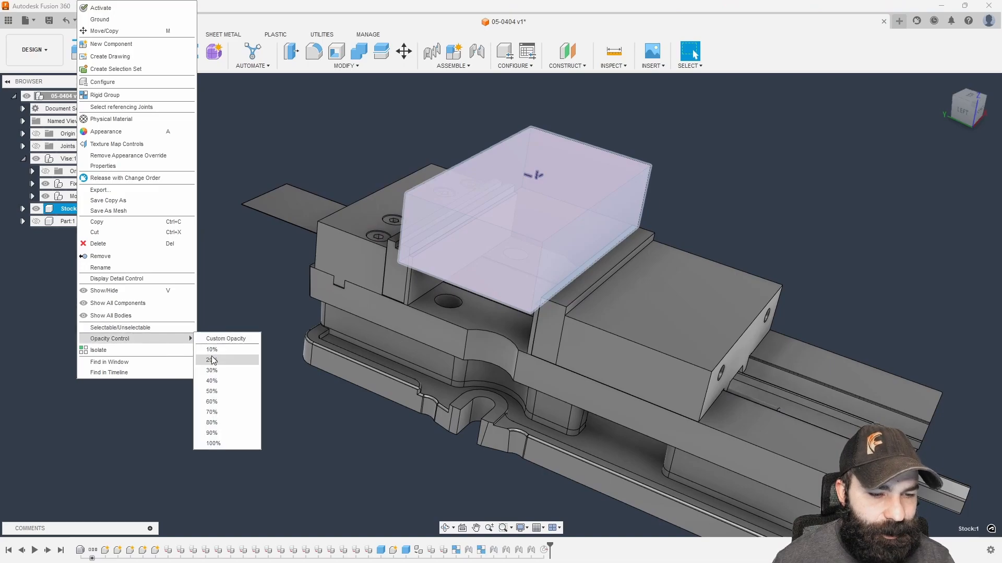
pyautogui.click(249, 364)
pyautogui.click(280, 343)
pyautogui.moveTo(281, 343)
pyautogui.keyDown('shift'); pyautogui.mouseDown(button='middle')
pyautogui.moveTo(211, 312)
pyautogui.moveTo(270, 340)
pyautogui.mouseUp(button='middle'); pyautogui.keyUp('shift')
pyautogui.click(694, 54)
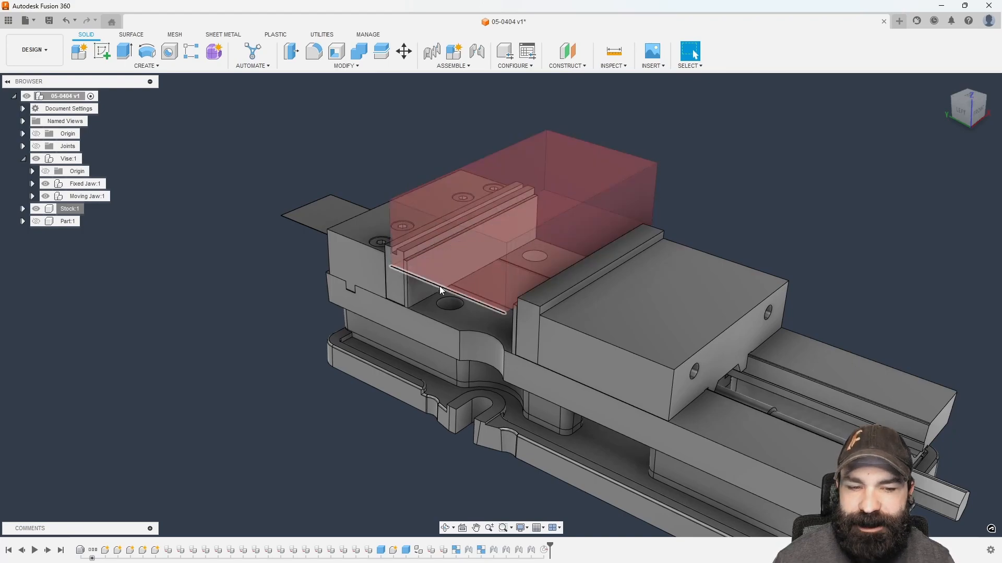
# Step: Save the design as a new version with the version description User Saved
pyautogui.scroll(-3, 427, 285)
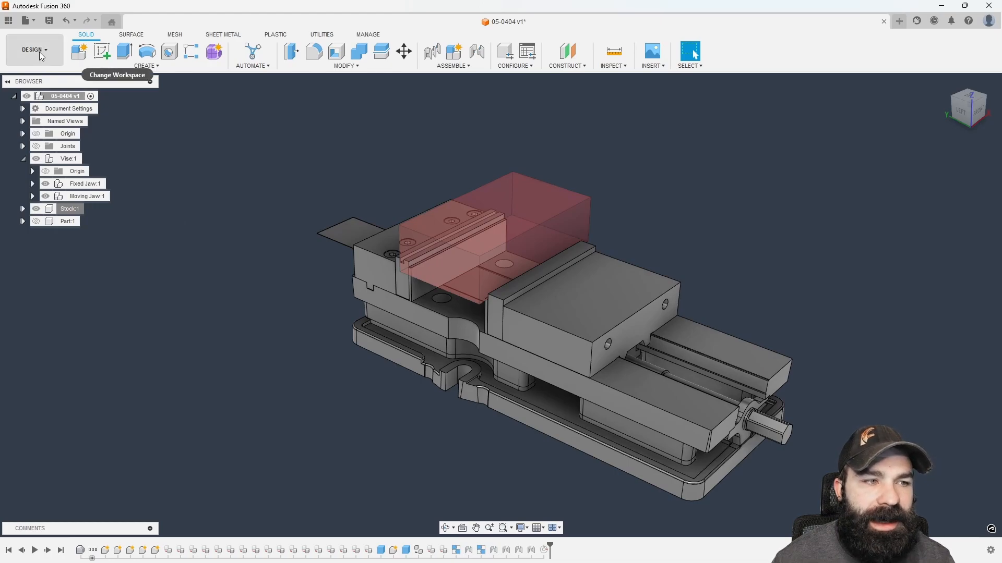
pyautogui.click(49, 21)
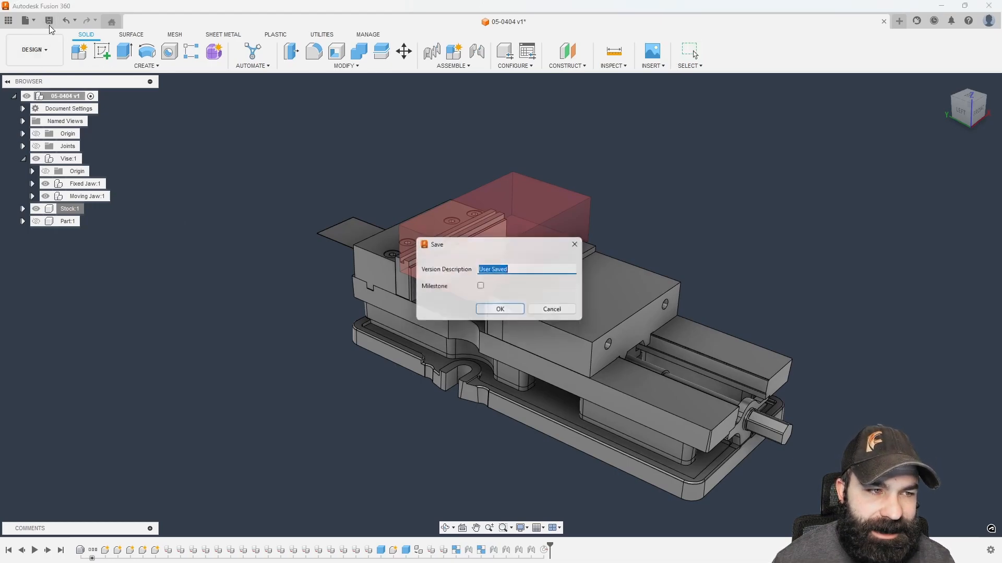
pyautogui.click(501, 312)
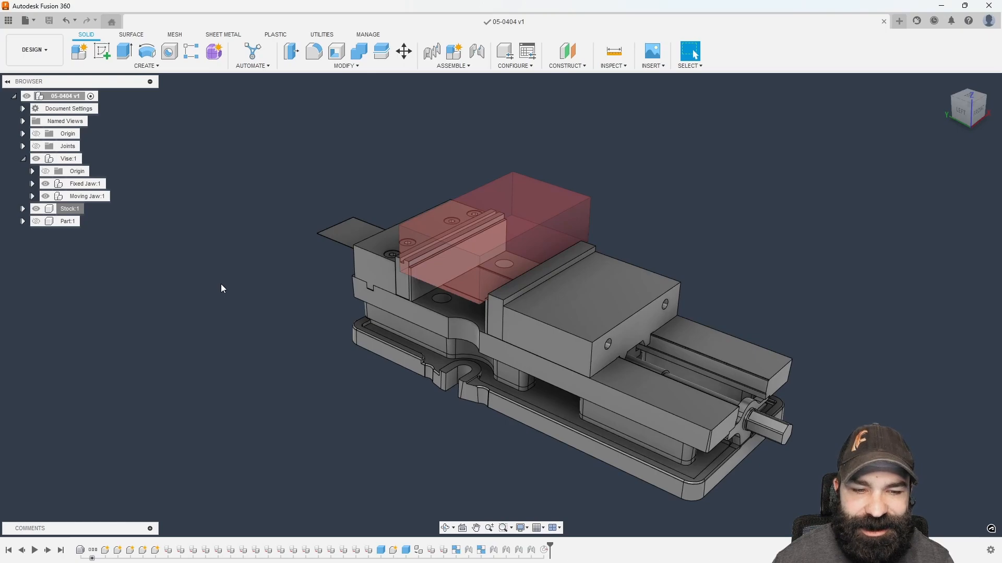
# Step: Start a new milling setup in the Manufacture workspace and set its stock mode to From solid
pyautogui.click(45, 54)
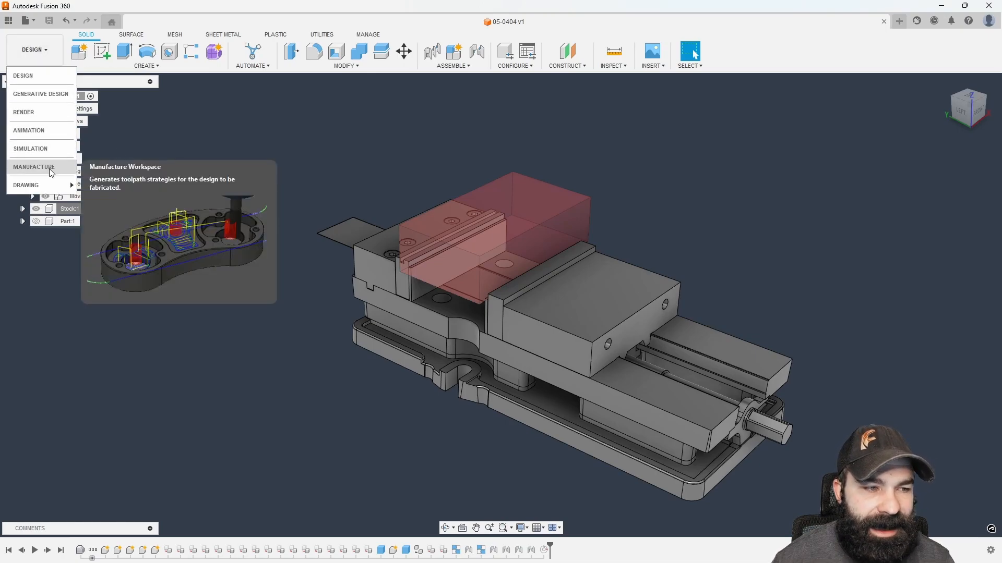
pyautogui.click(50, 168)
pyautogui.click(79, 50)
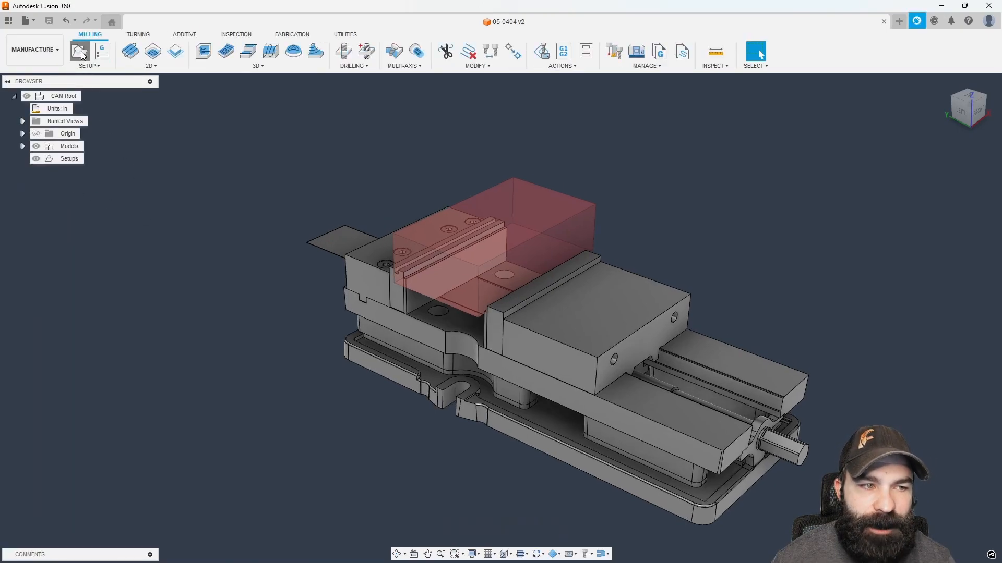
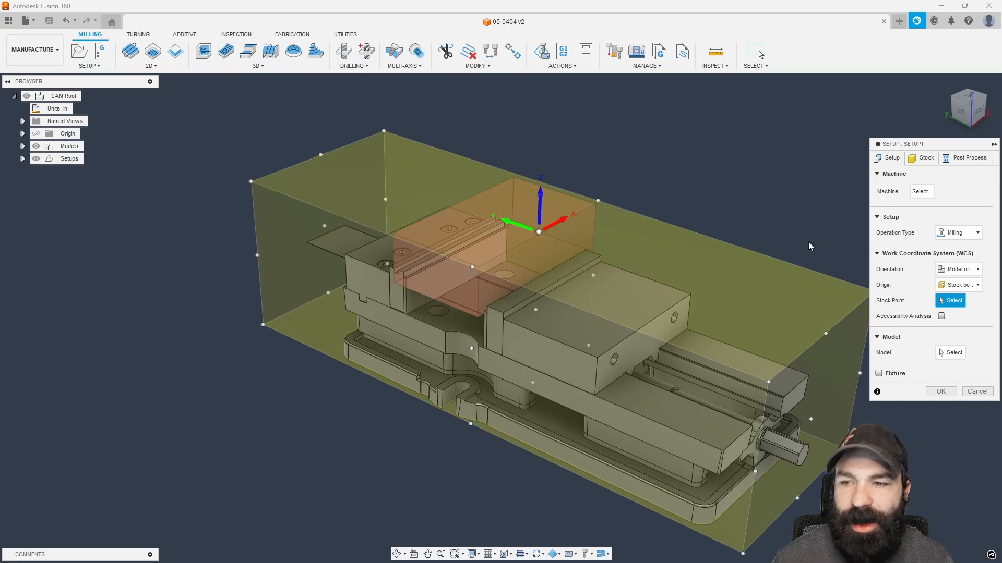
pyautogui.click(926, 159)
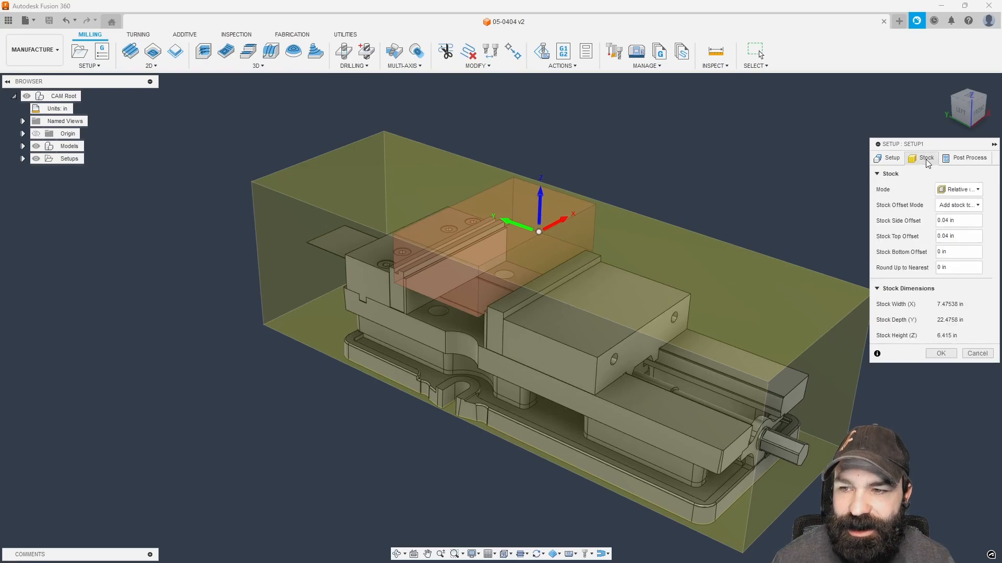
pyautogui.click(959, 189)
pyautogui.click(960, 267)
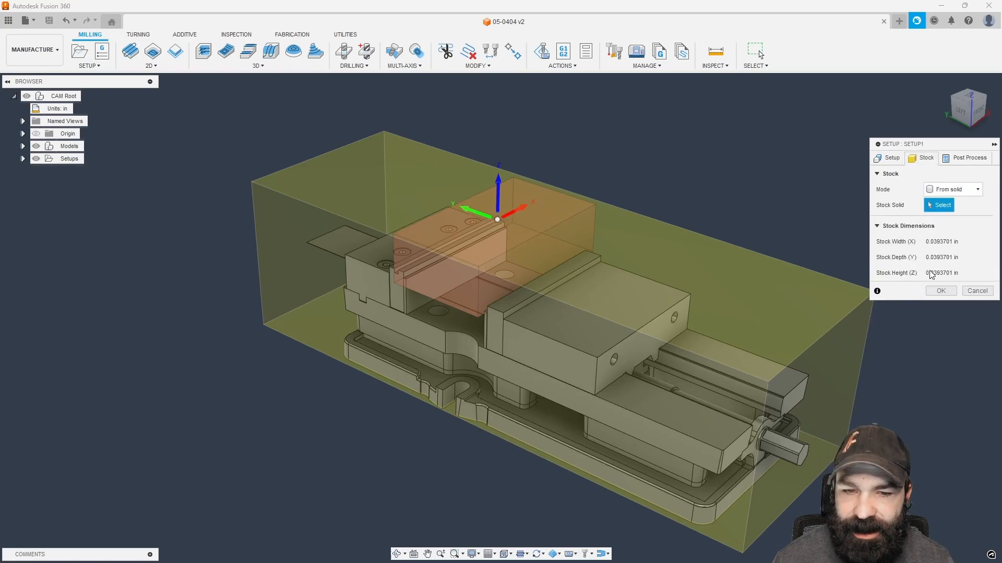
# Step: Assign the Stock component as the setup's stock solid in place of the individually picked body
pyautogui.click(554, 234)
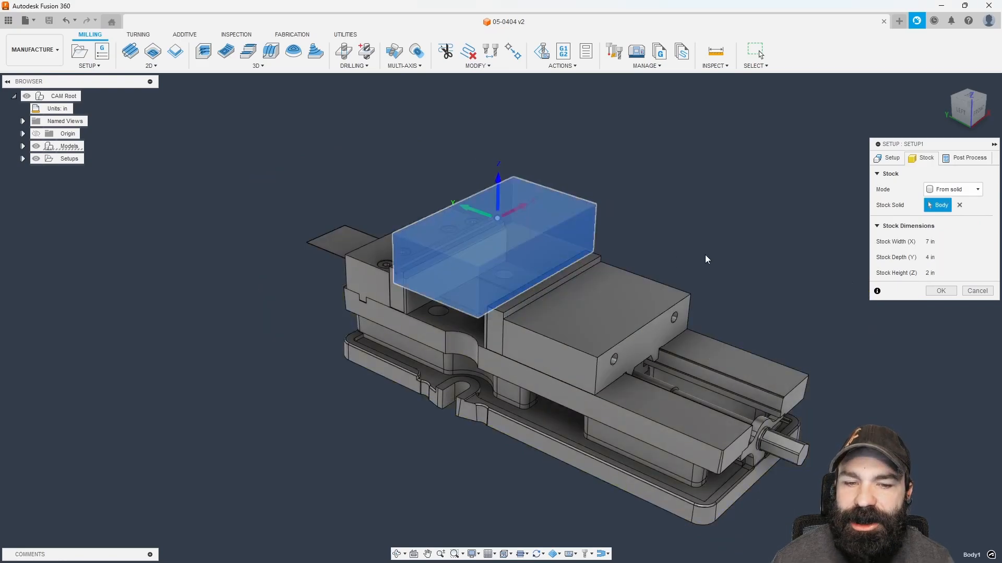
pyautogui.scroll(1, 496, 221)
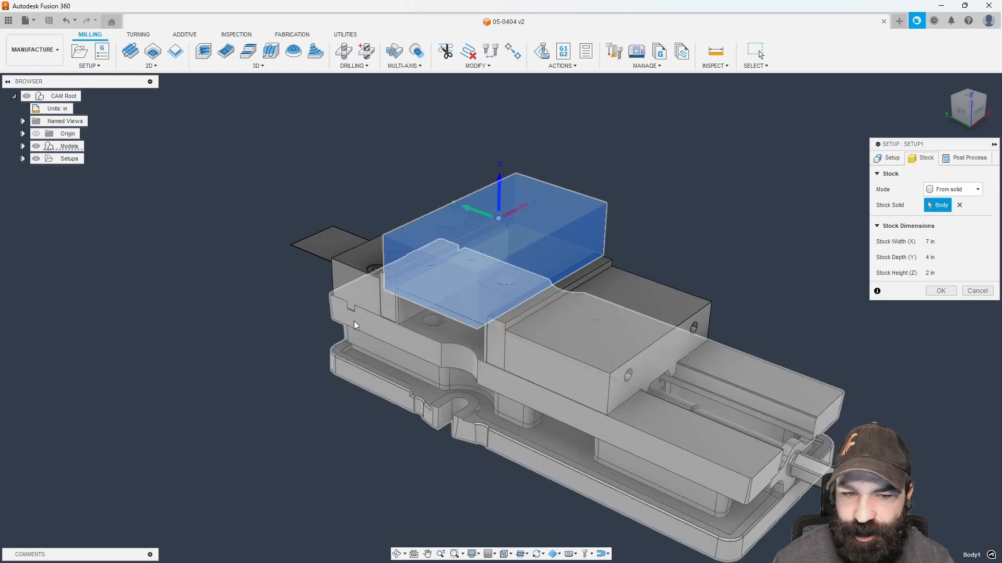
pyautogui.click(23, 147)
pyautogui.click(33, 159)
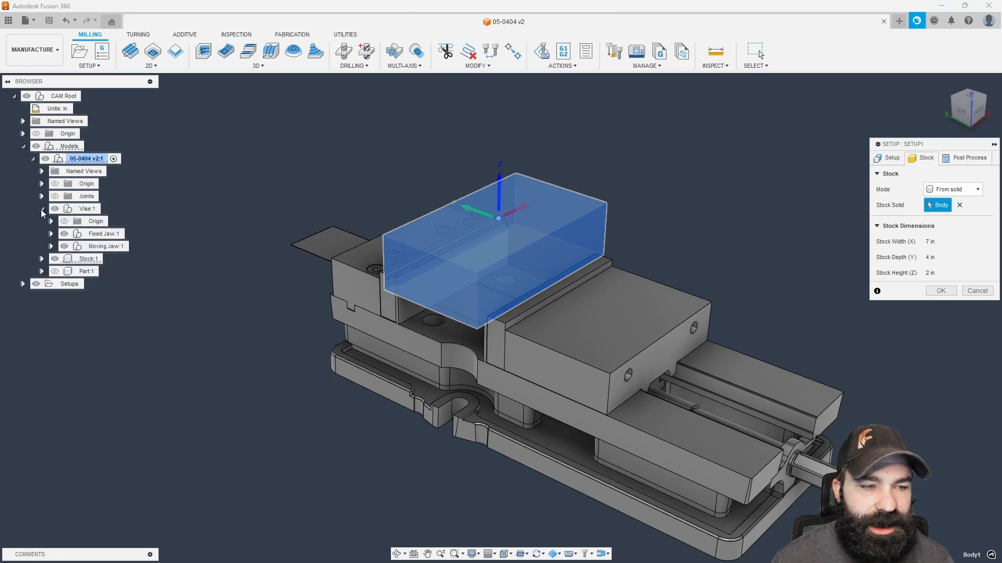
pyautogui.click(42, 209)
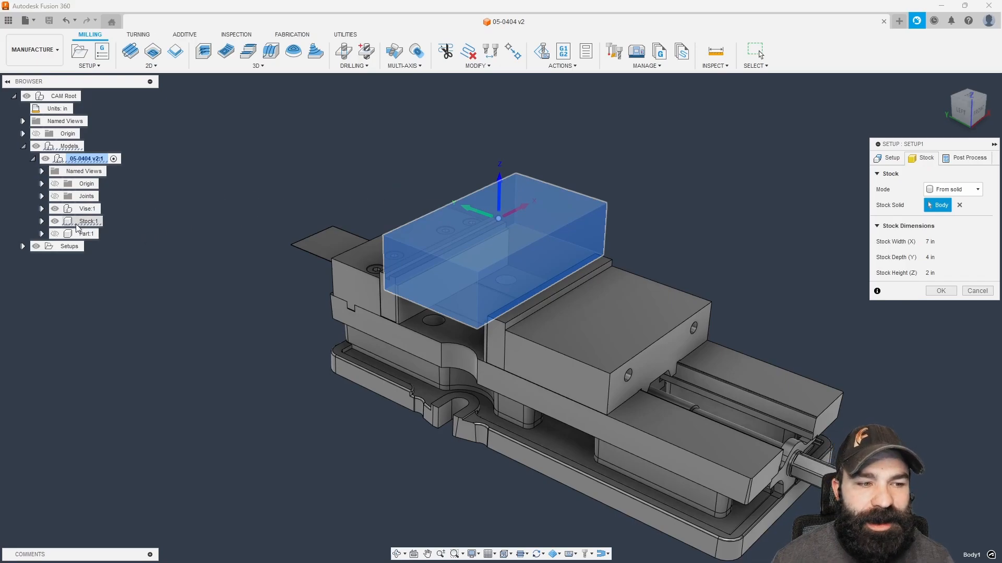
pyautogui.click(960, 205)
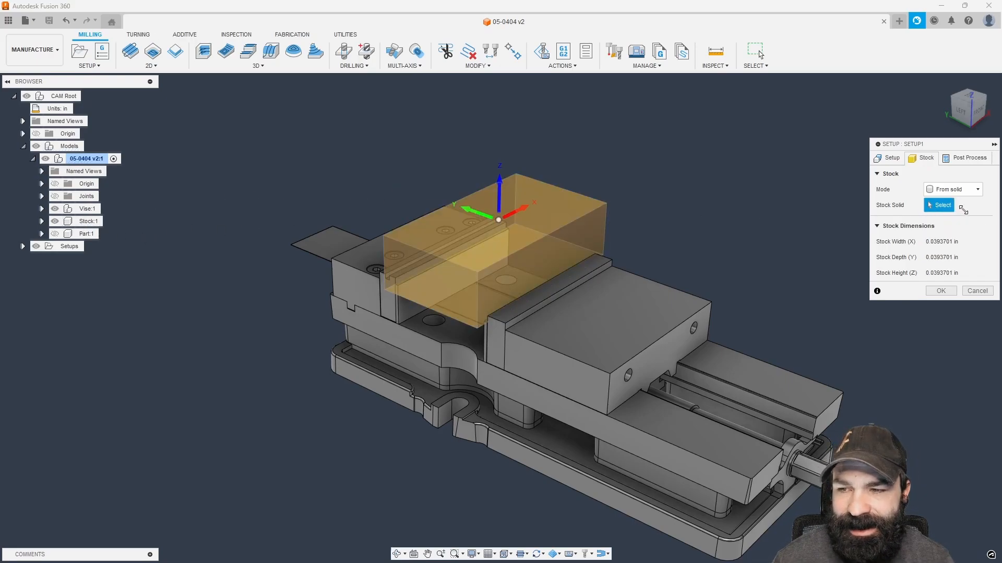
pyautogui.click(88, 222)
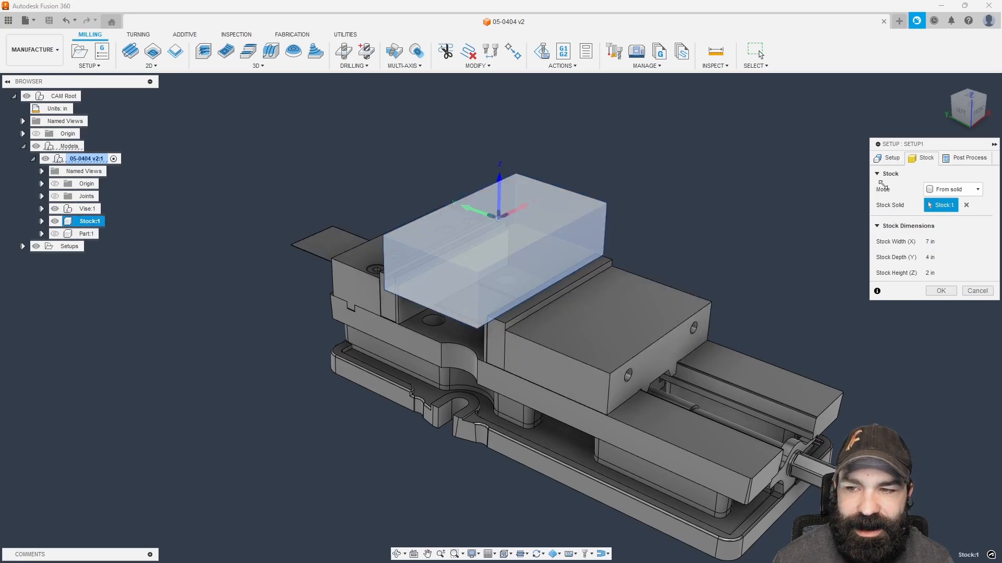
# Step: Place the setup's work coordinate origin at the centre point of the stock's top face
pyautogui.click(889, 158)
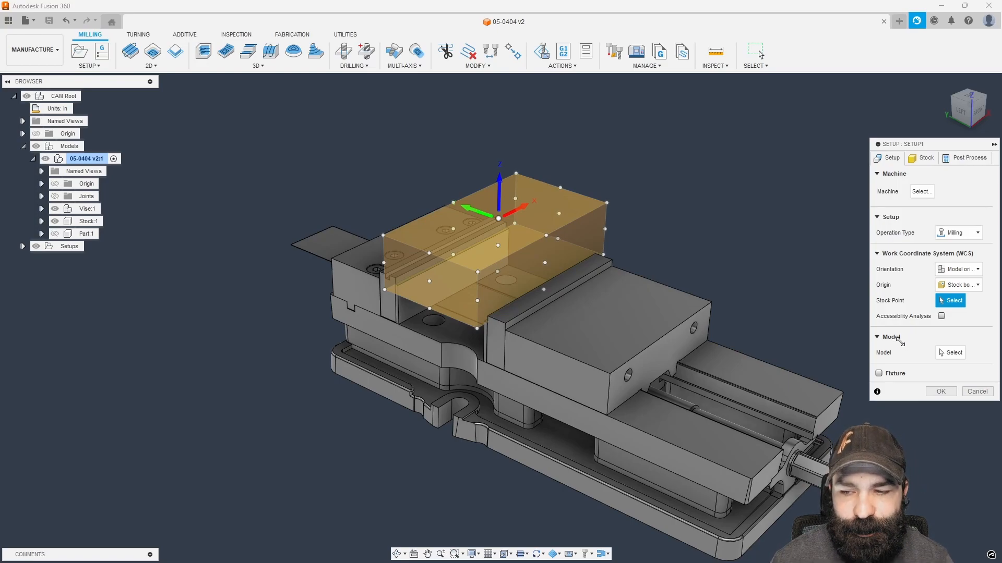
pyautogui.click(384, 235)
pyautogui.click(384, 289)
pyautogui.click(384, 236)
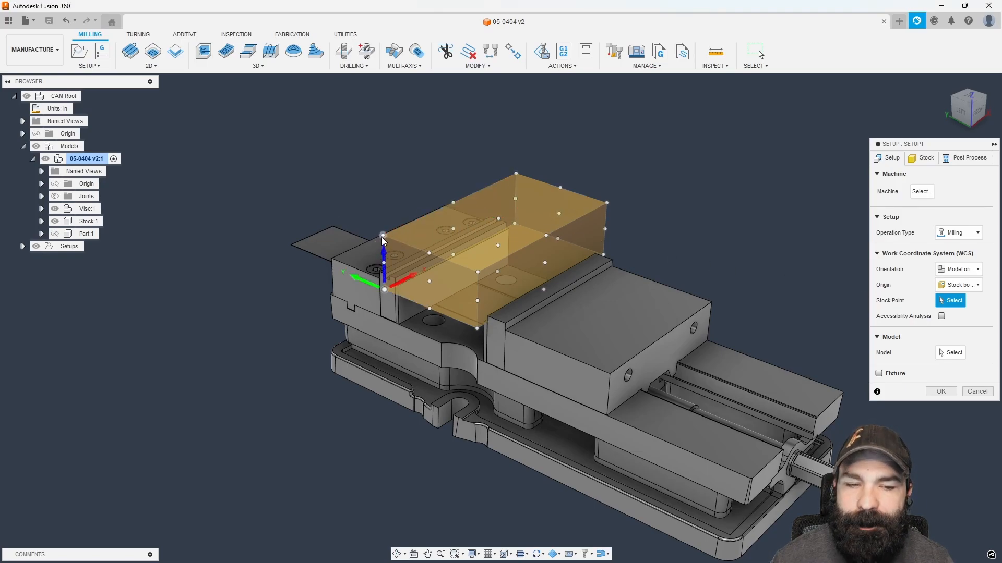
pyautogui.click(499, 219)
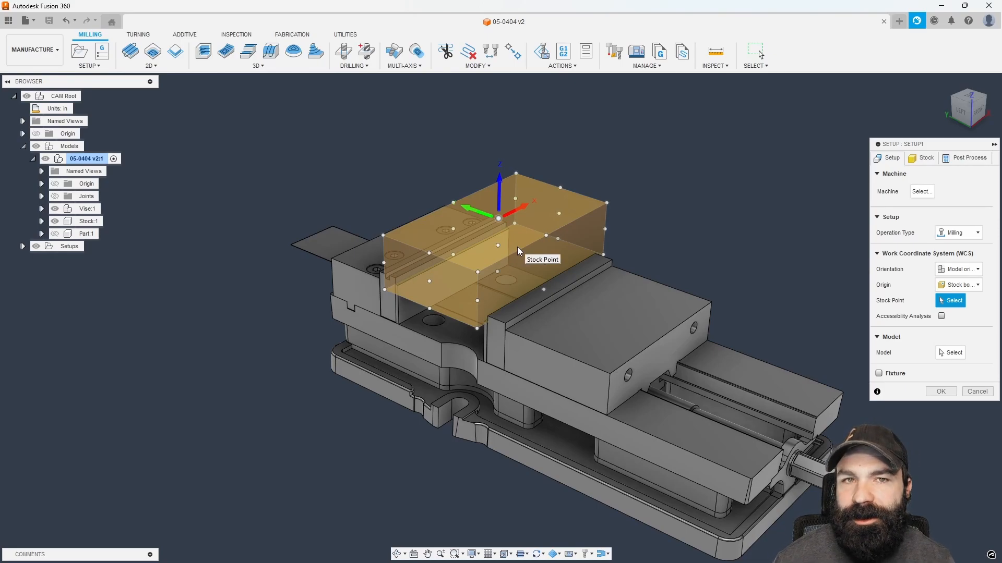
# Step: Select the Part component as the setup's model and make that component visible
pyautogui.click(949, 353)
pyautogui.click(84, 234)
pyautogui.click(55, 233)
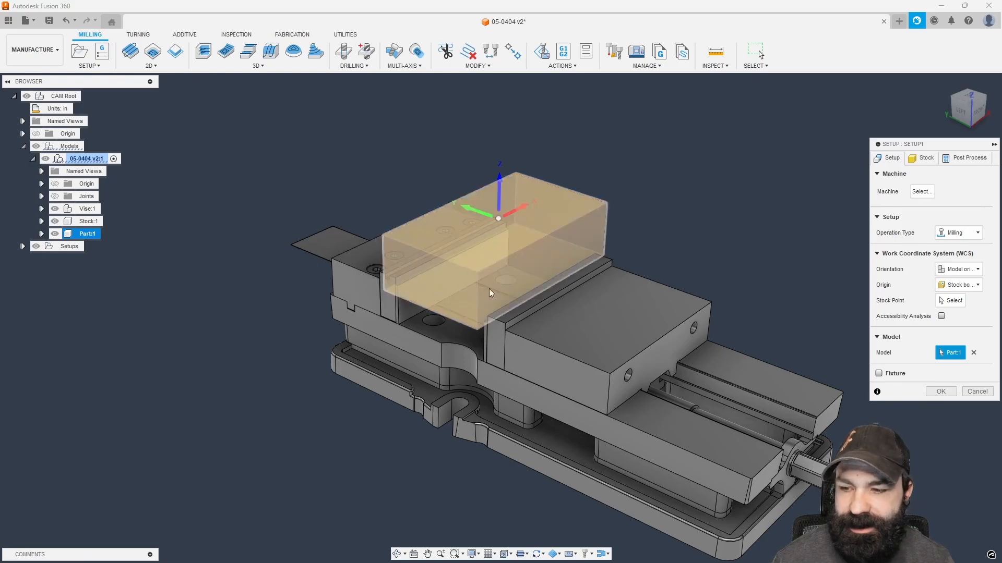
# Step: Enable the fixture option, assign the Vise component as the fixture, and finish creating the setup
pyautogui.click(879, 374)
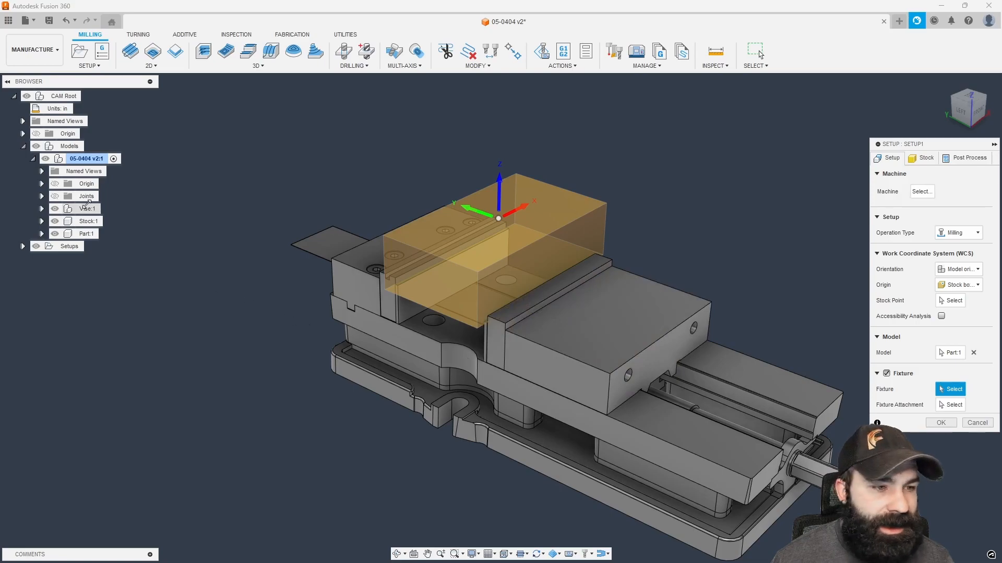
pyautogui.click(86, 209)
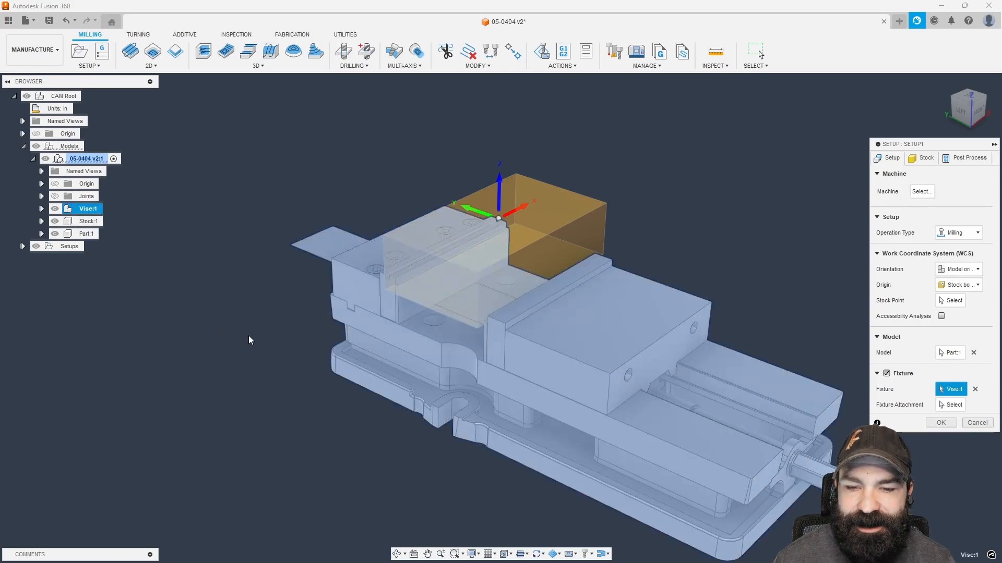
pyautogui.click(952, 406)
pyautogui.keyDown('shift'); pyautogui.moveTo(629, 485); pyautogui.dragTo(642, 388, button='middle'); pyautogui.keyUp('shift')
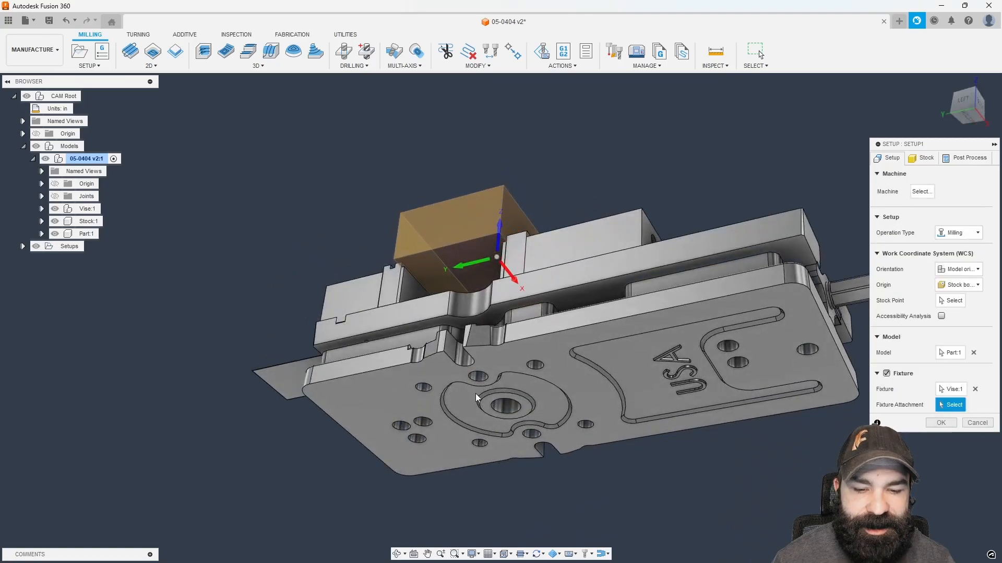
pyautogui.keyDown('shift'); pyautogui.moveTo(523, 352); pyautogui.dragTo(484, 381, button='middle'); pyautogui.keyUp('shift')
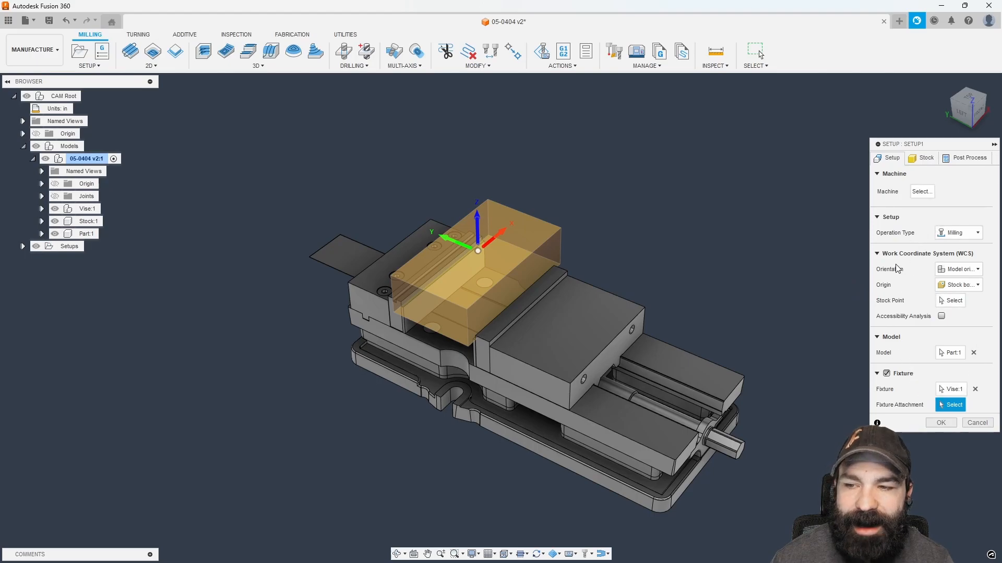
pyautogui.keyDown('shift'); pyautogui.moveTo(735, 243); pyautogui.dragTo(736, 233, button='middle'); pyautogui.keyUp('shift')
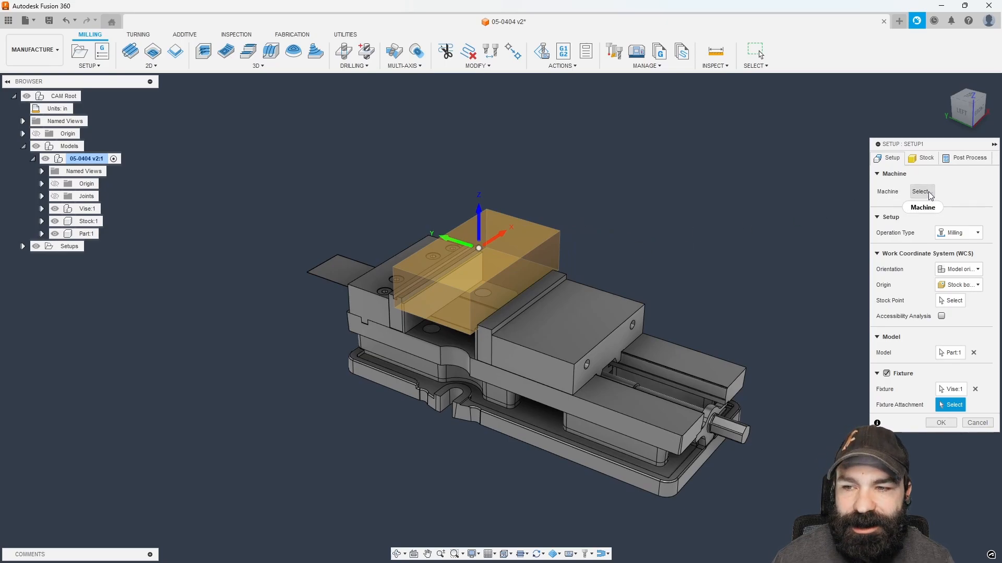
pyautogui.click(968, 158)
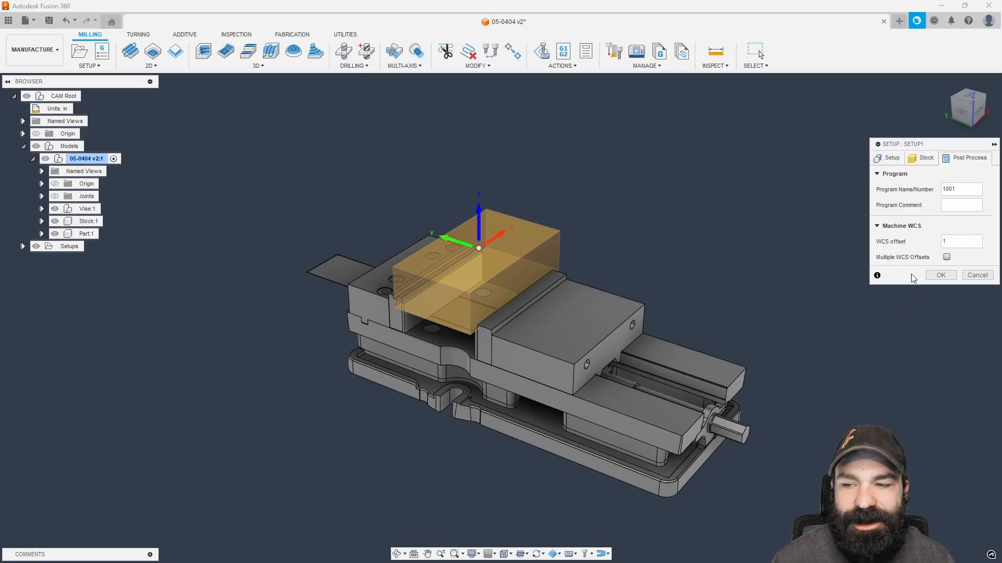
pyautogui.click(932, 276)
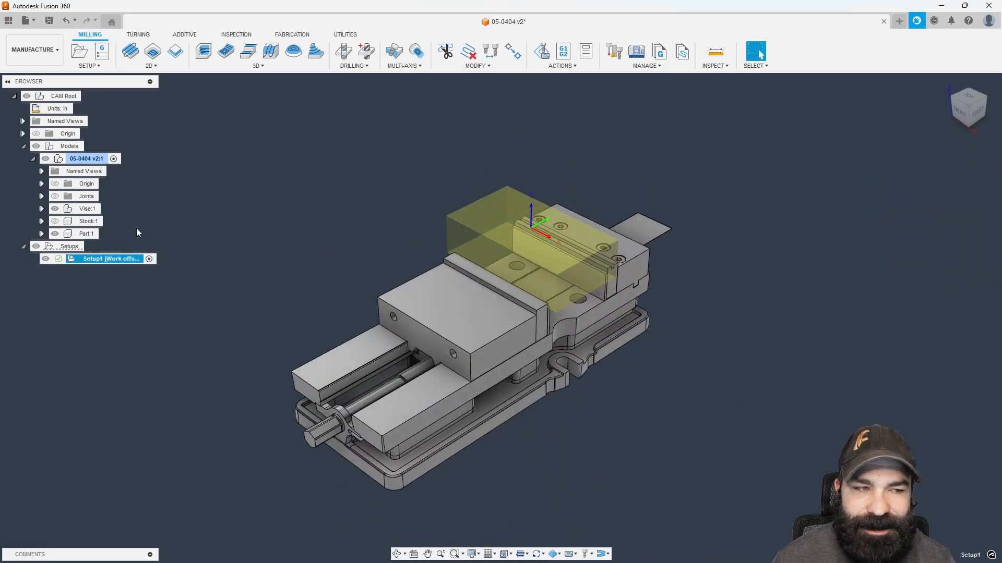
# Step: Start a WCS probing operation using the OMP400 50x6 probe from the Shop Crib library
pyautogui.click(236, 35)
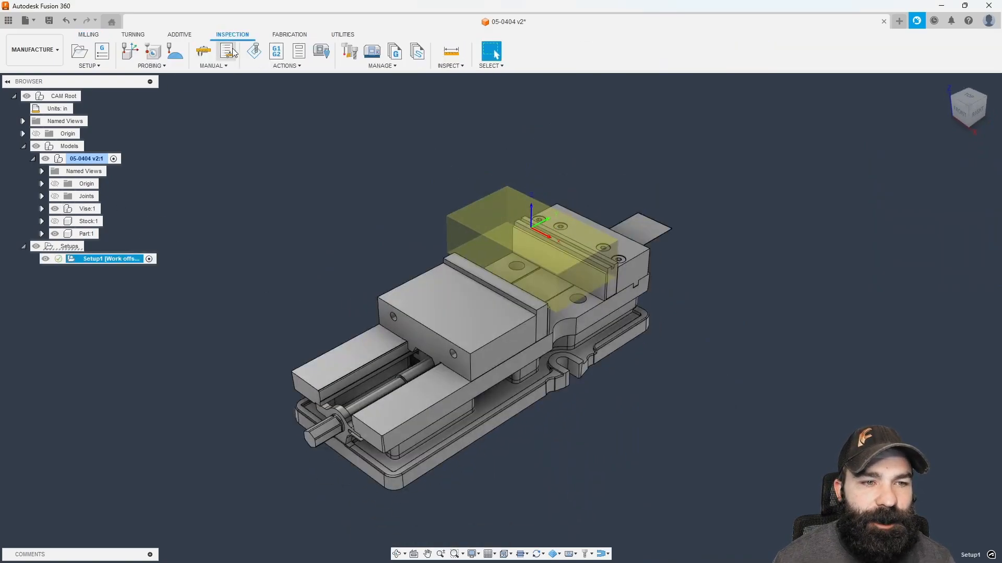
pyautogui.click(130, 55)
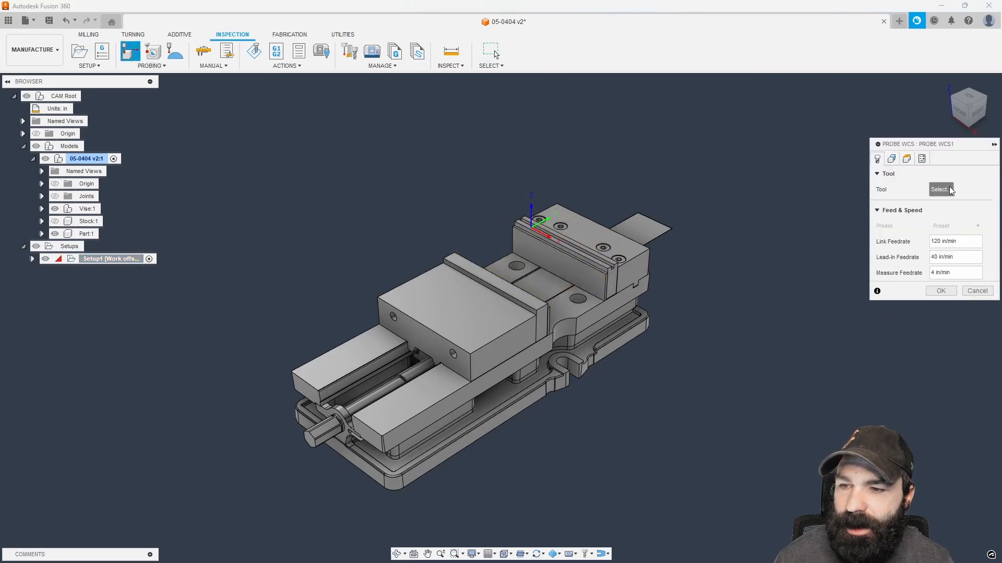
pyautogui.click(940, 189)
pyautogui.click(198, 158)
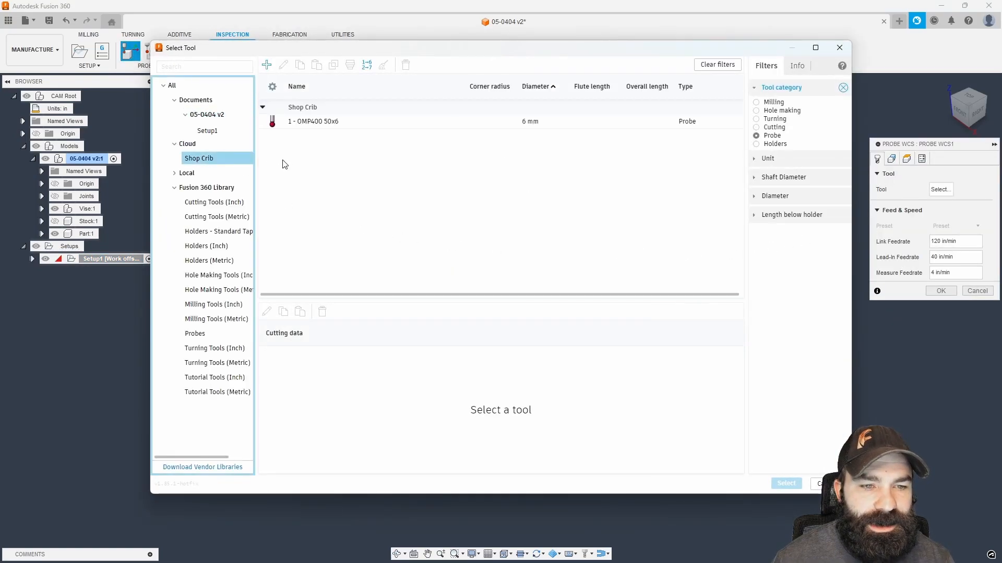
pyautogui.click(323, 122)
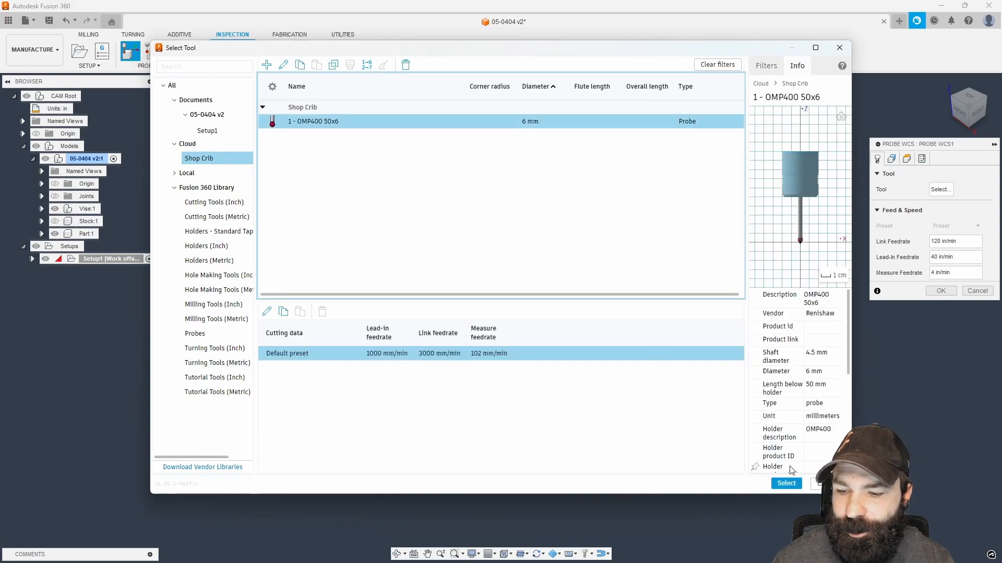
pyautogui.click(786, 483)
# Step: Show the Stock component and select its top face as the probe surface with the probe mode set to Model
pyautogui.click(892, 159)
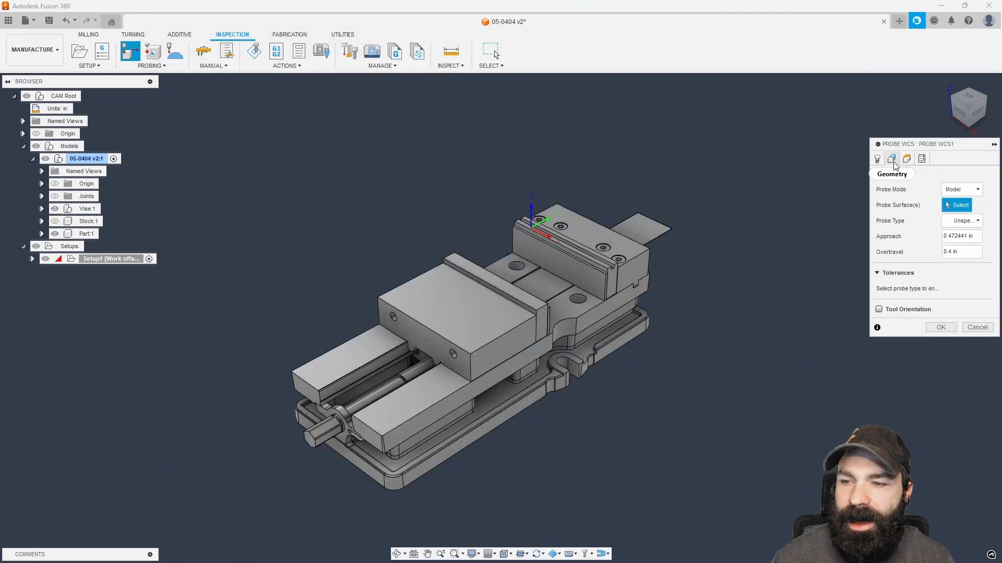
pyautogui.click(961, 190)
pyautogui.click(953, 214)
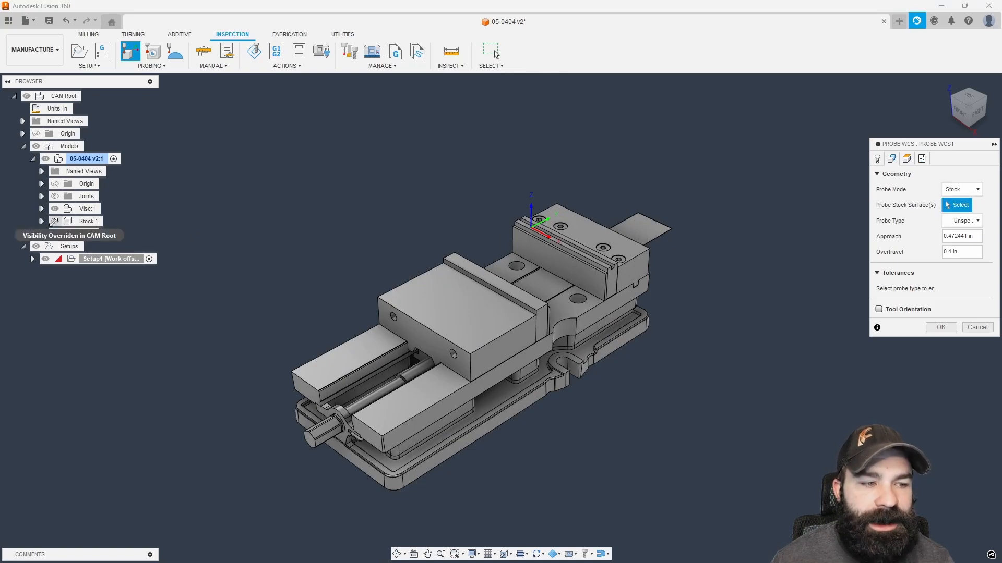
pyautogui.click(55, 222)
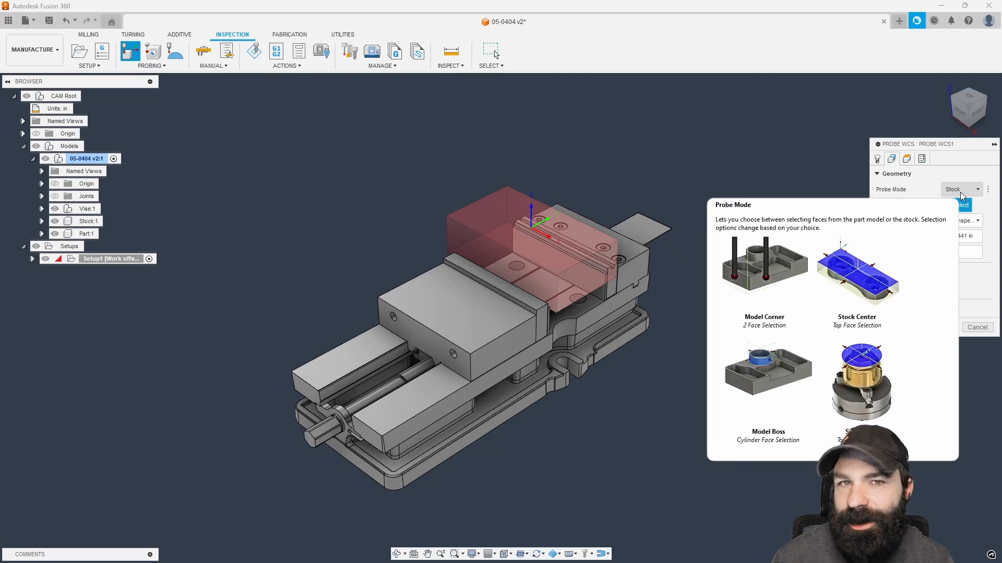
pyautogui.click(962, 190)
pyautogui.click(958, 206)
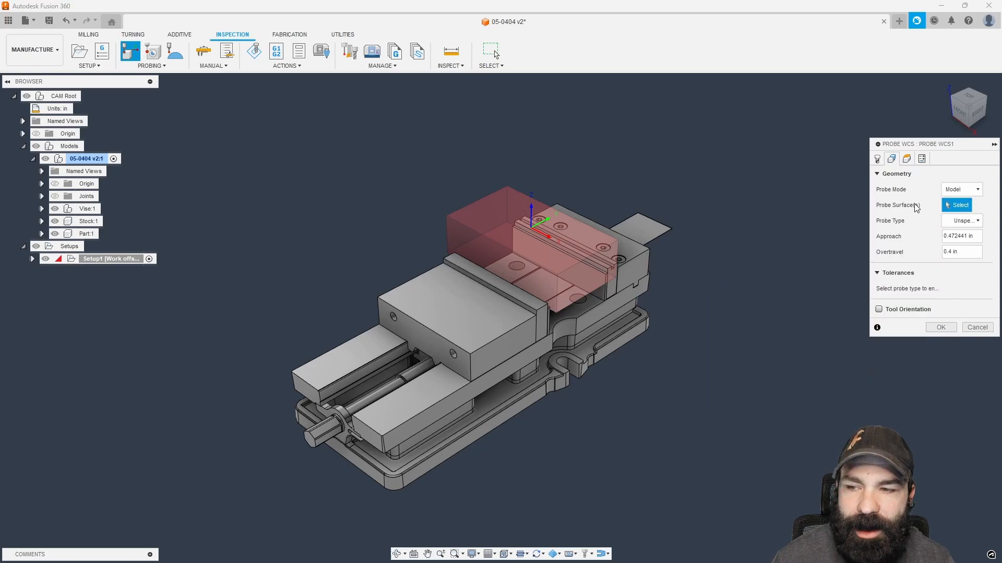
pyautogui.click(504, 227)
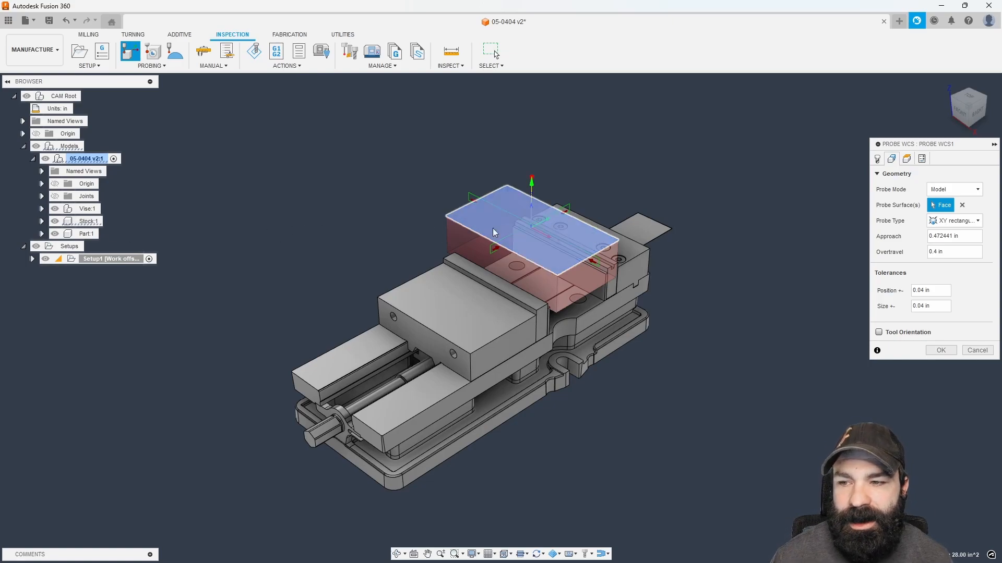
# Step: Set the probe type to Z surface and finish the WCS probing operation
pyautogui.click(944, 222)
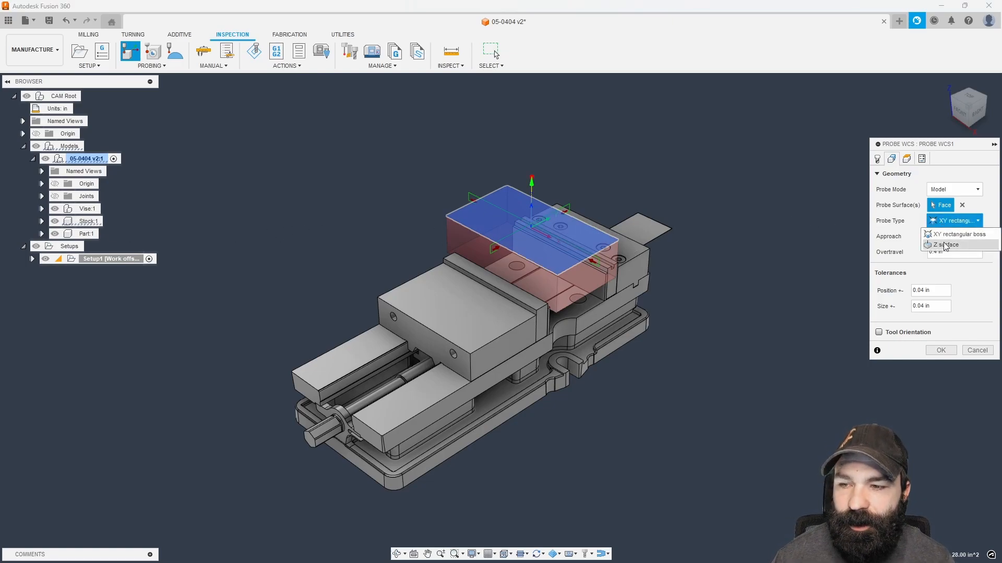
pyautogui.click(945, 245)
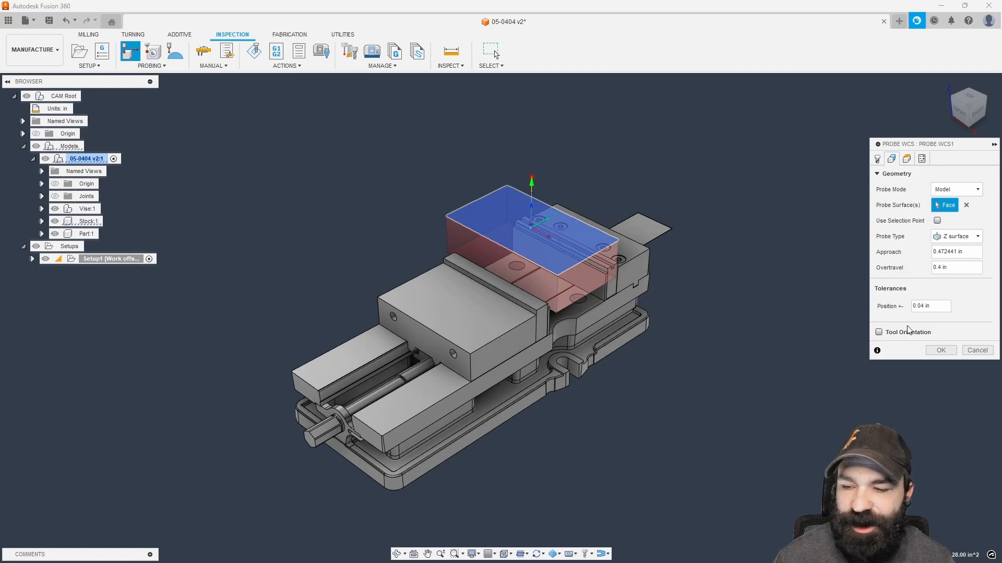
pyautogui.click(937, 350)
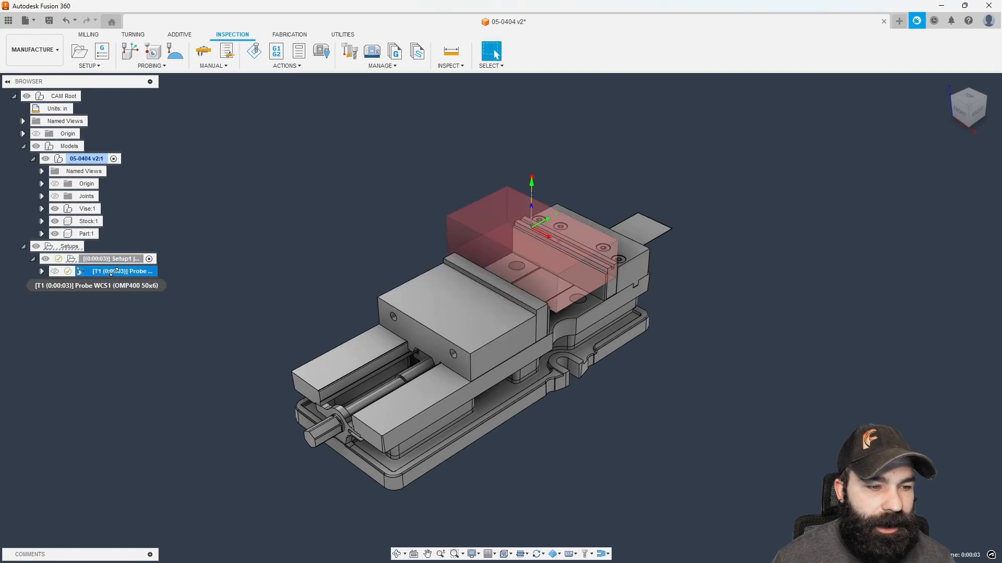
# Step: Duplicate the WCS probing operation and change the copy's probe type to probe the Stock's outer sides in X and Y
pyautogui.rightClick(115, 272)
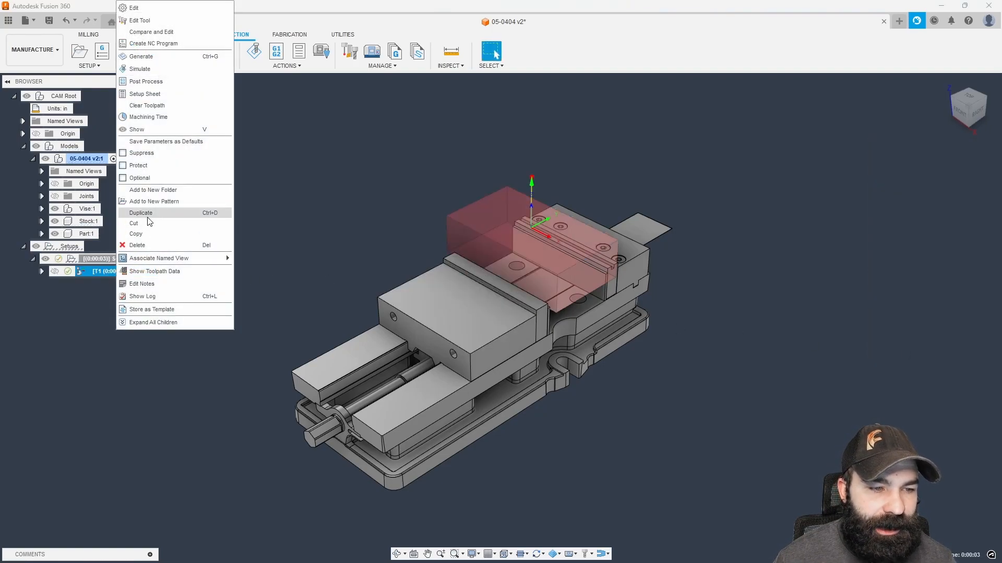
pyautogui.click(147, 217)
pyautogui.doubleClick(125, 284)
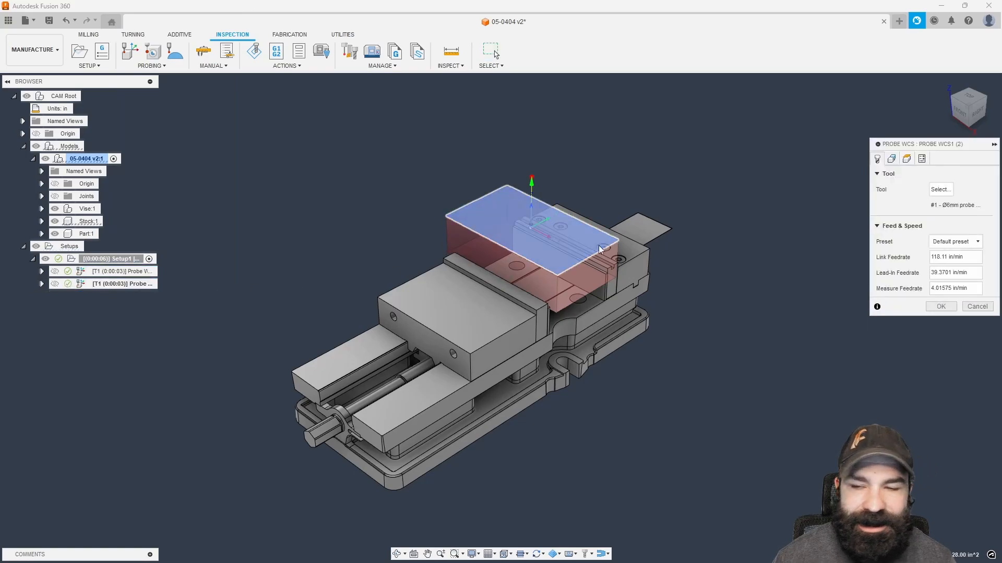
pyautogui.click(892, 158)
pyautogui.click(955, 237)
pyautogui.click(951, 250)
pyautogui.click(940, 350)
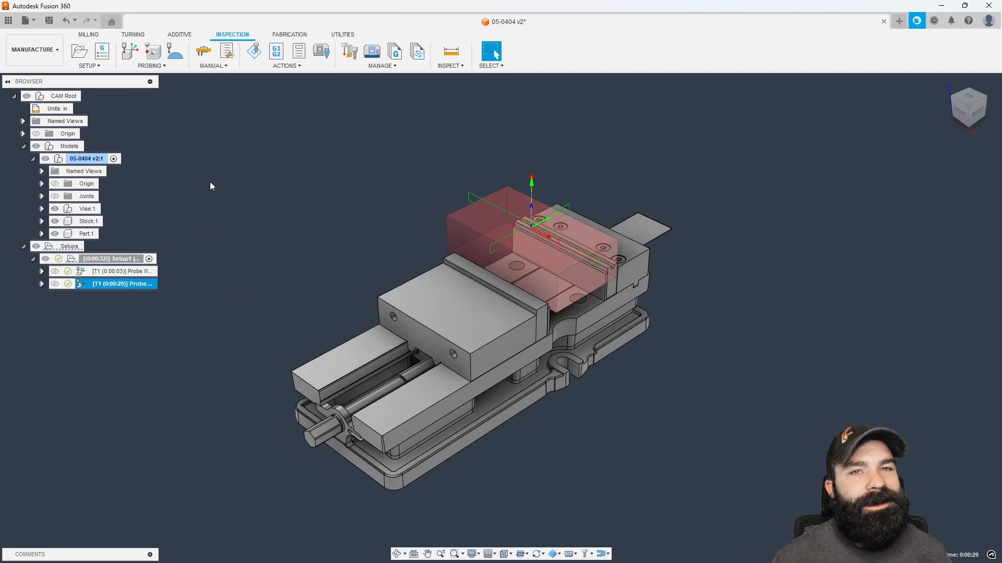
# Step: Create a 2D Face milling operation using the 2" Face Mill from the Shop Crib library, keeping the default settings
pyautogui.click(90, 34)
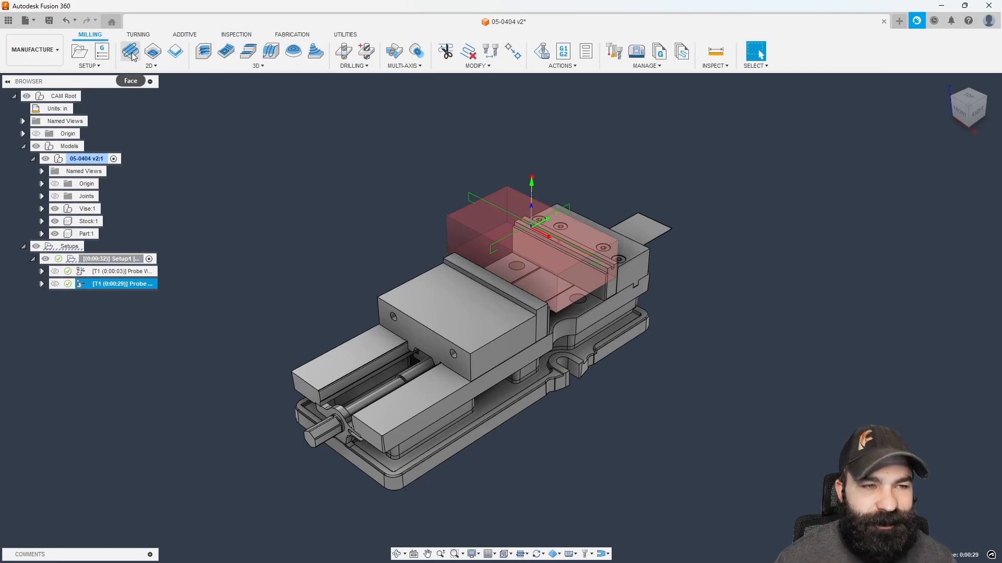
pyautogui.click(946, 190)
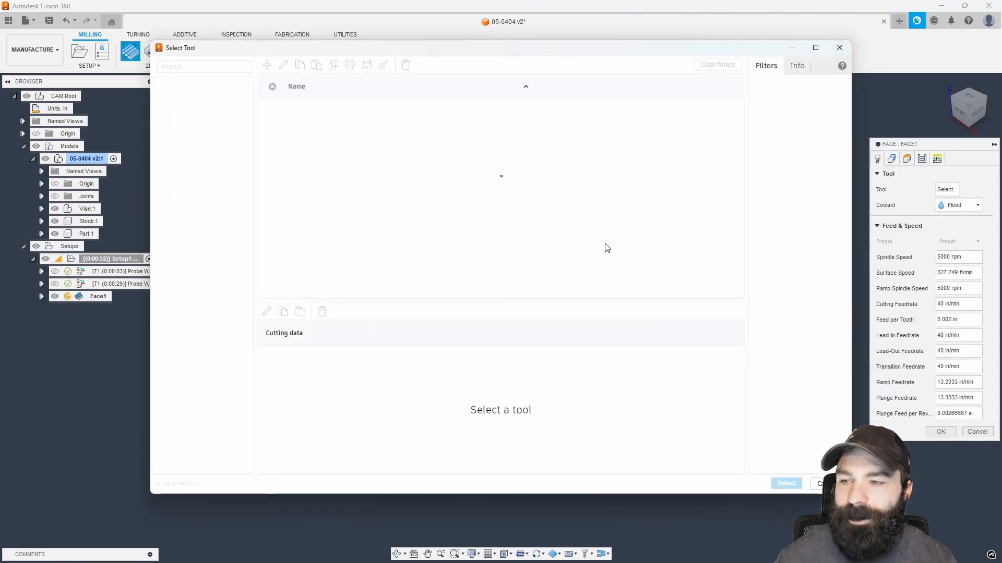
pyautogui.click(199, 158)
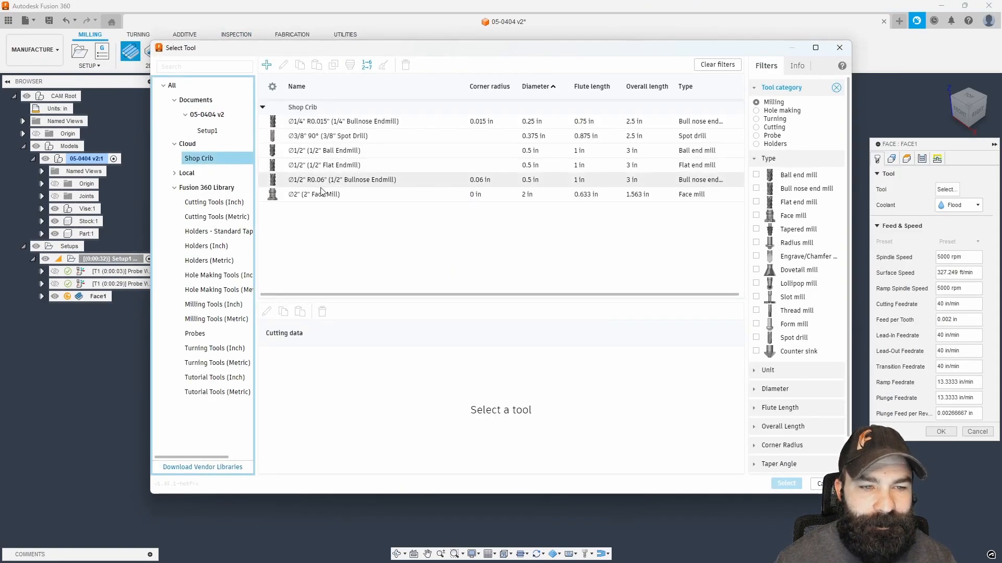
pyautogui.click(319, 194)
pyautogui.click(782, 483)
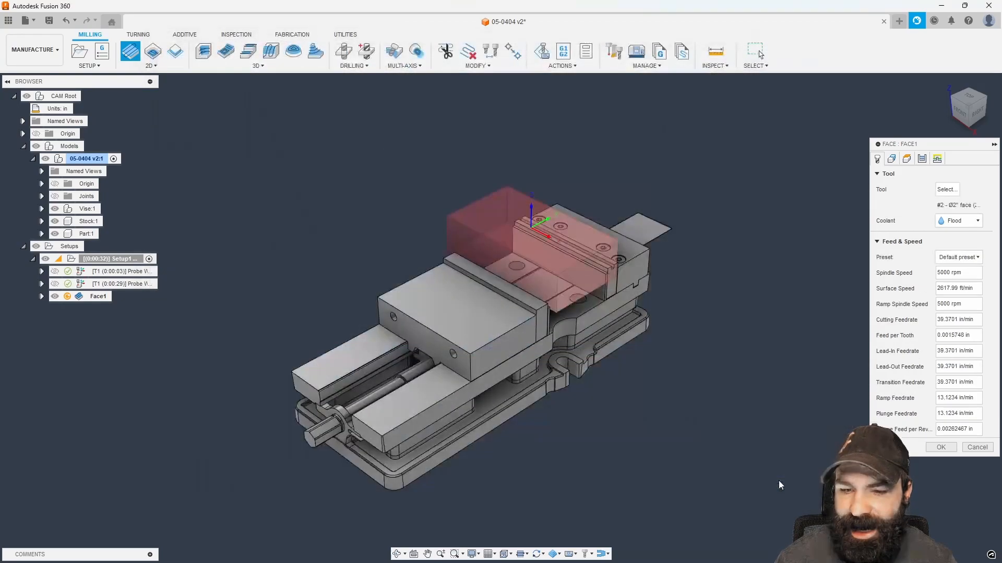
pyautogui.press('Return')
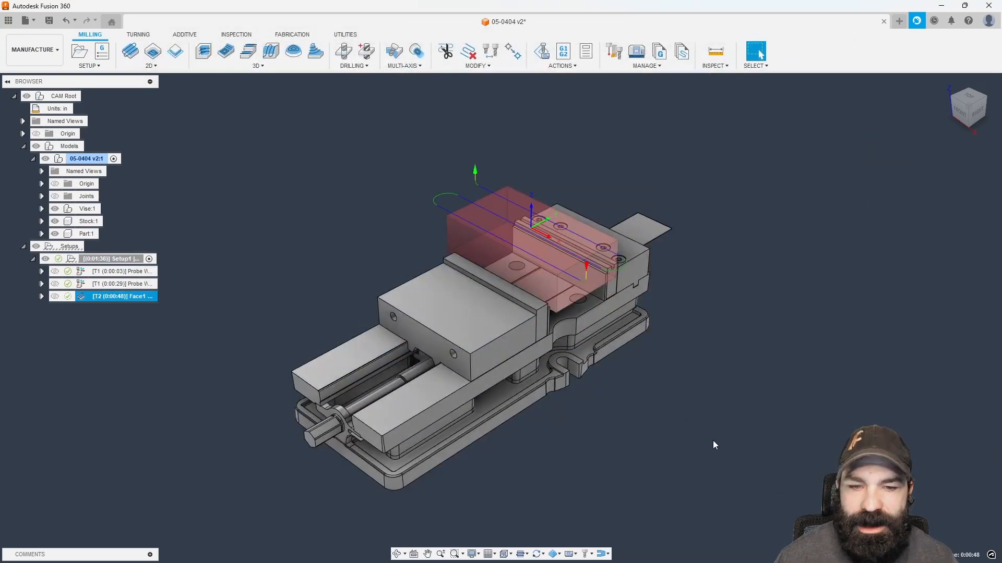
# Step: Save the vise design with its milling setup as a new version
pyautogui.keyDown('shift'); pyautogui.moveTo(590, 412); pyautogui.dragTo(675, 395, button='middle'); pyautogui.keyUp('shift')
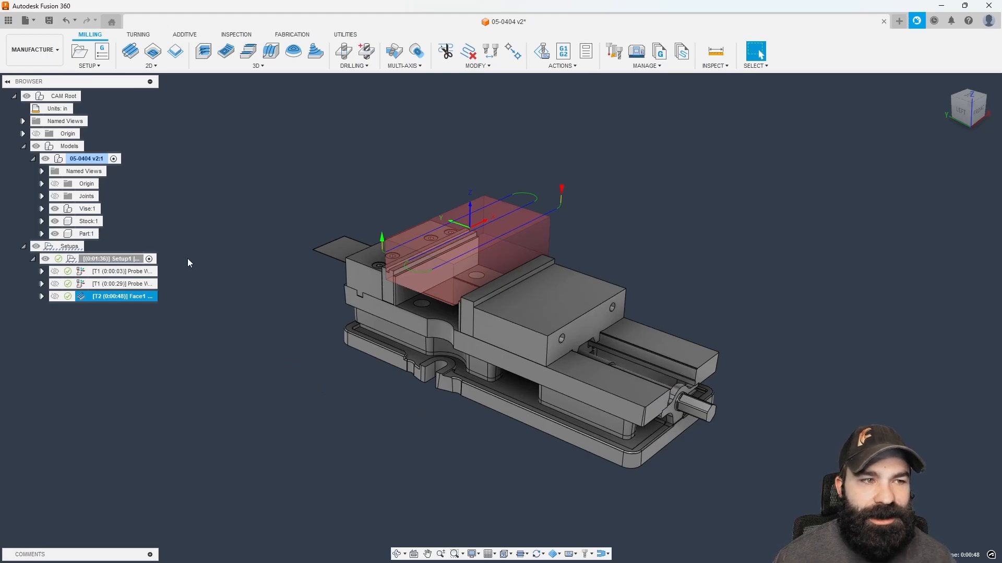
pyautogui.click(49, 20)
pyautogui.click(443, 309)
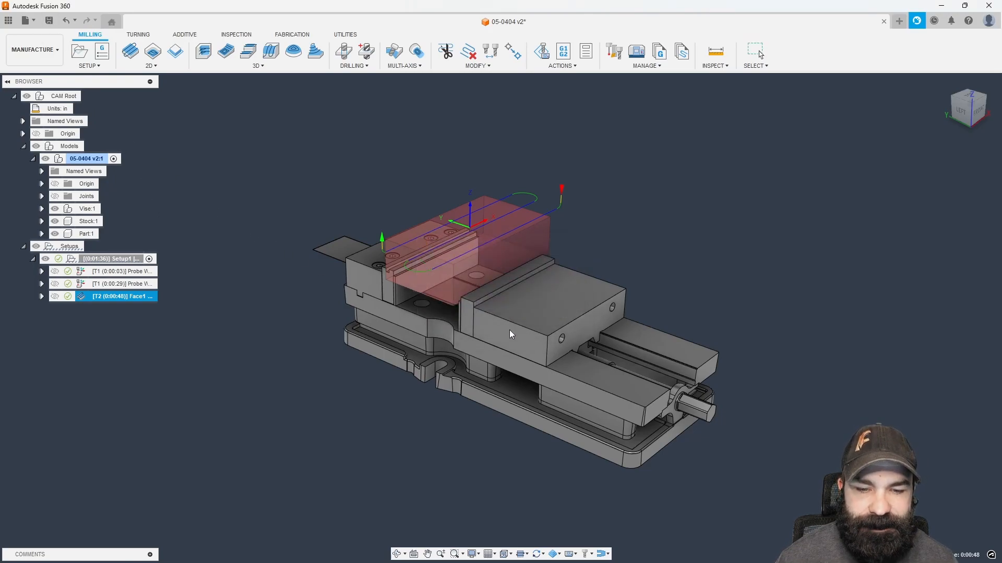
pyautogui.click(227, 181)
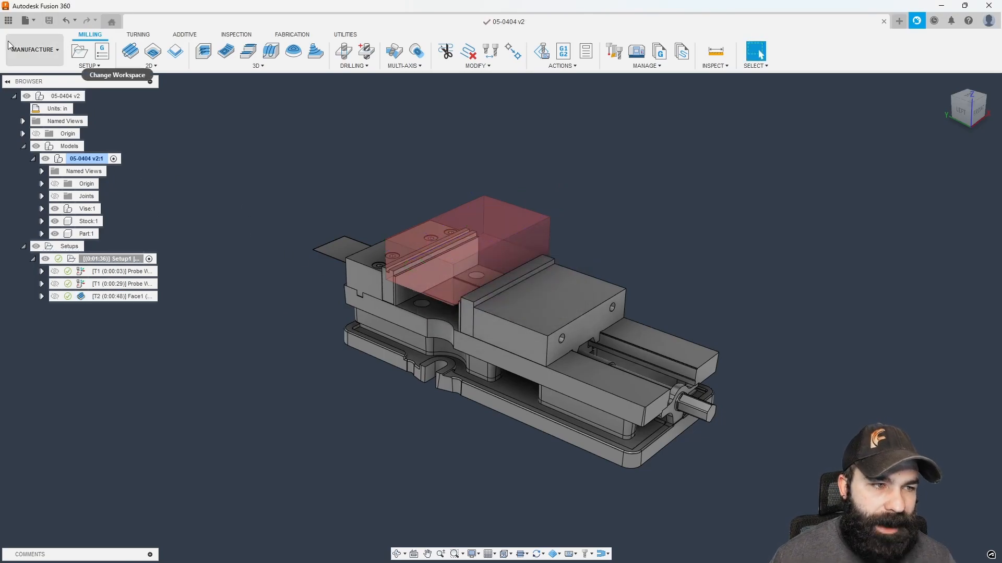
# Step: Rename the 05-0404 design file in the Side Mount Vice folder as Kurt DX6 Temp
pyautogui.click(8, 20)
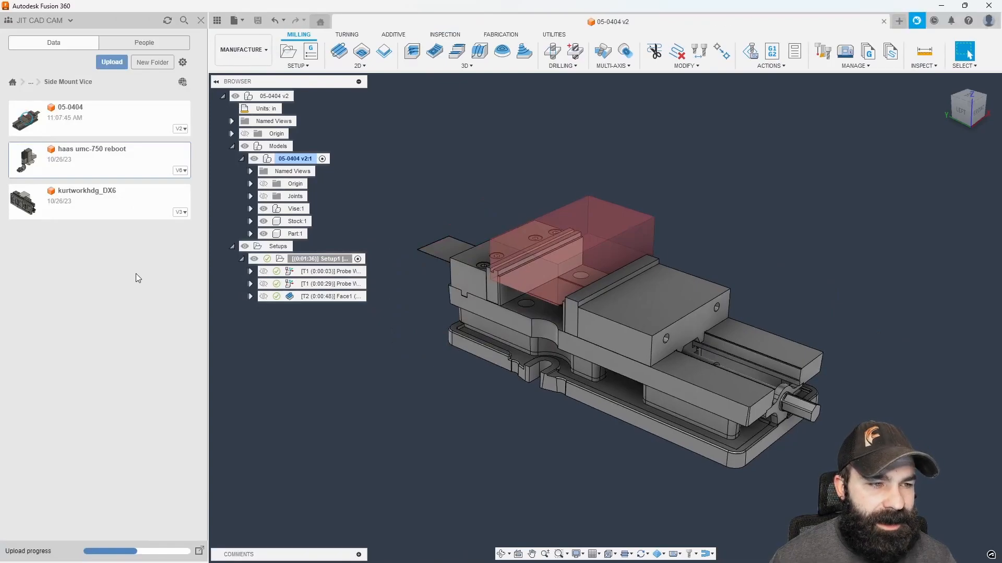
pyautogui.rightClick(86, 112)
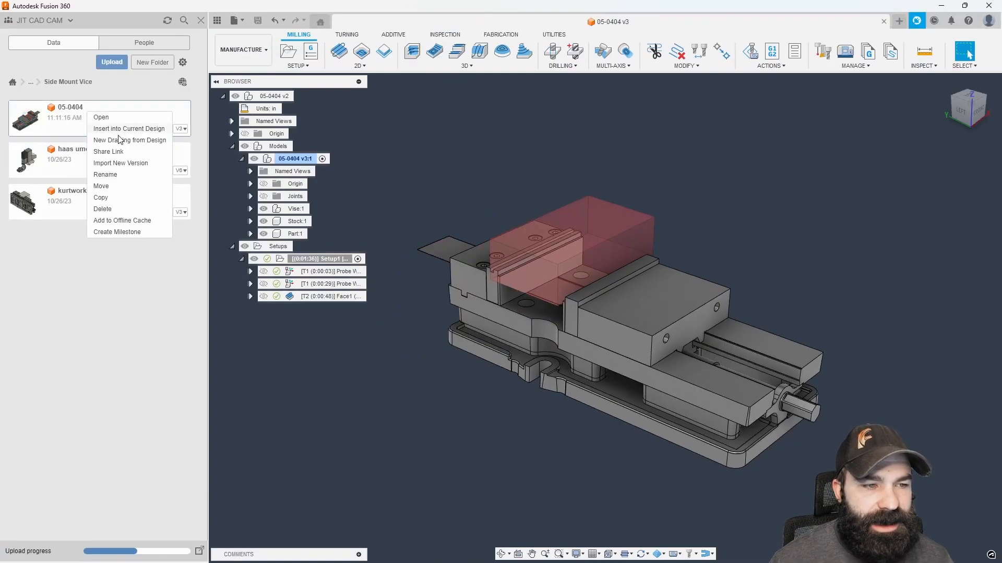
pyautogui.click(121, 178)
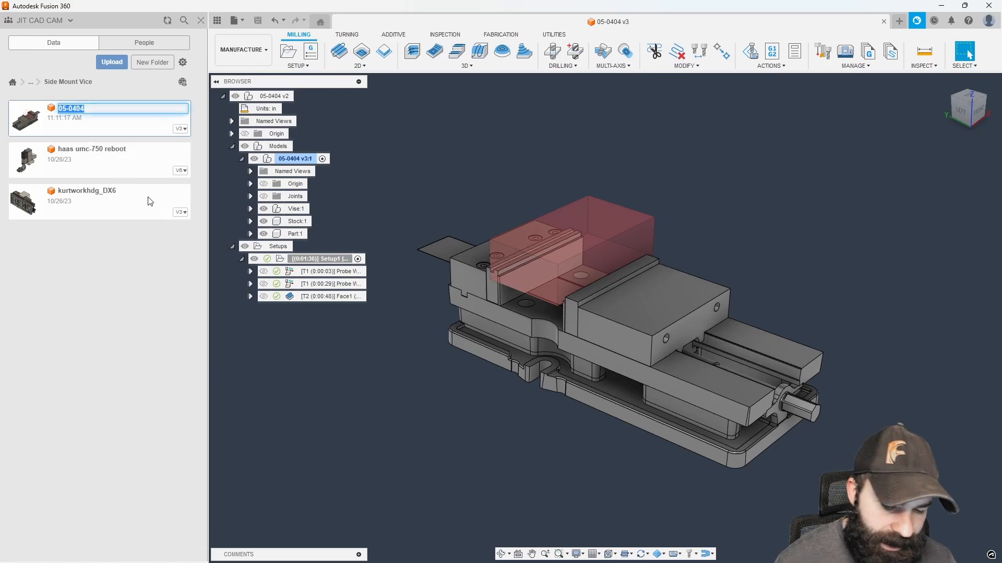
pyautogui.write('Kurt D')
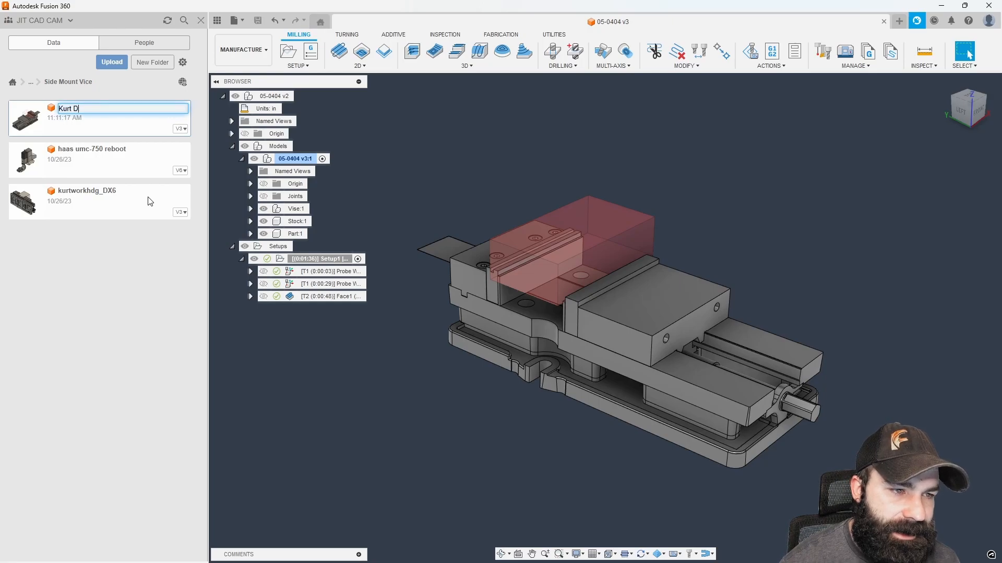
pyautogui.write('X')
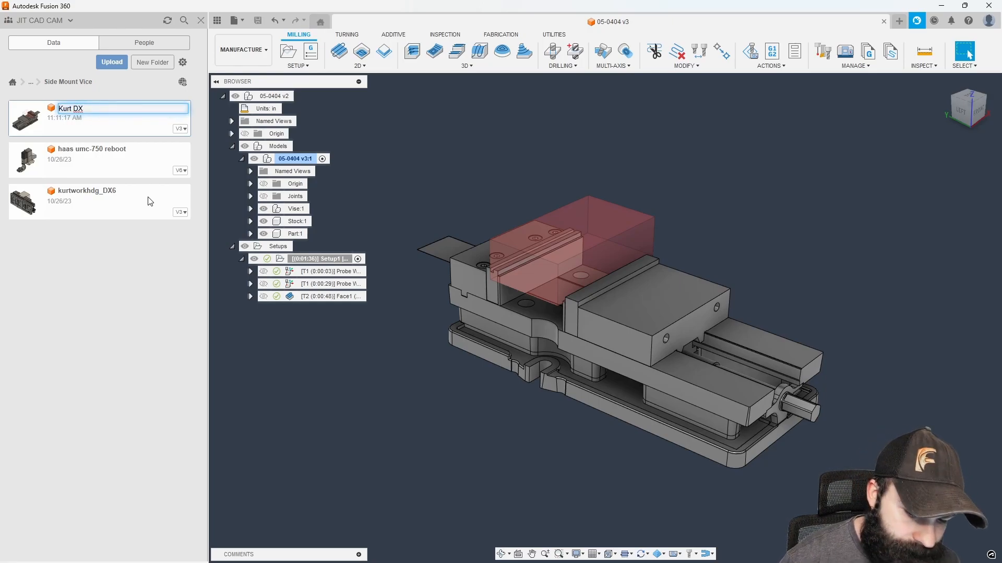
pyautogui.write('6 Te')
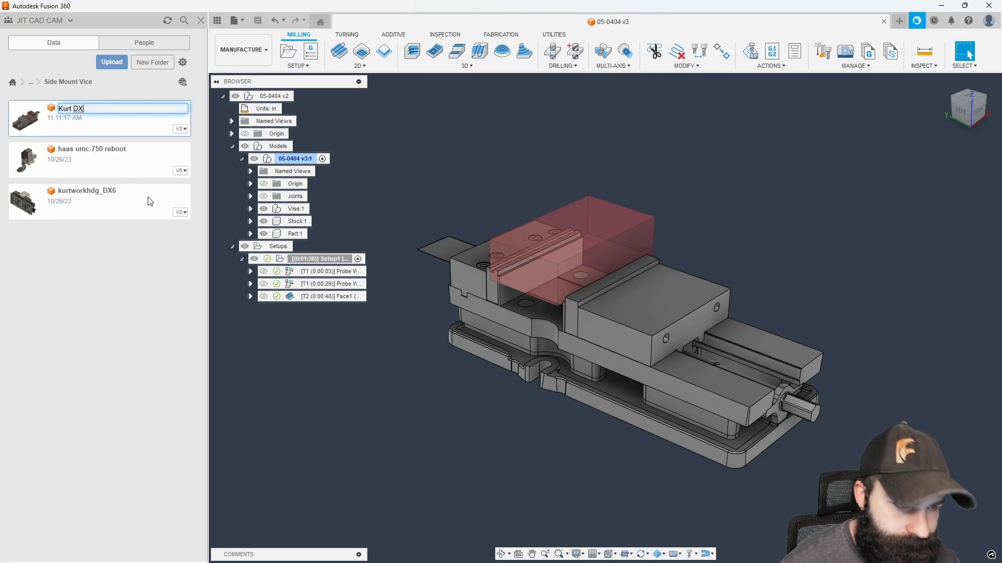
pyautogui.write('6 Temp')
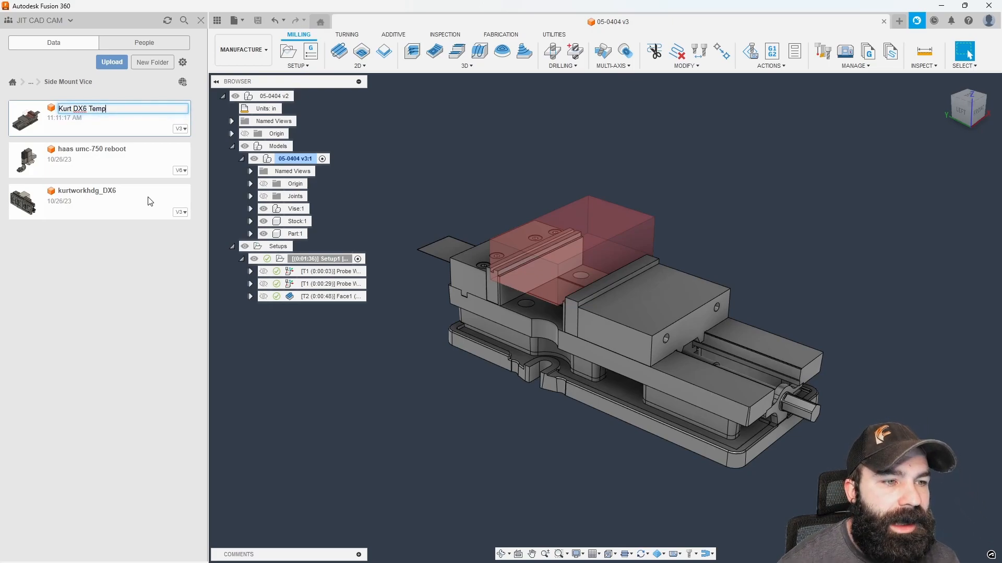
pyautogui.press('Return')
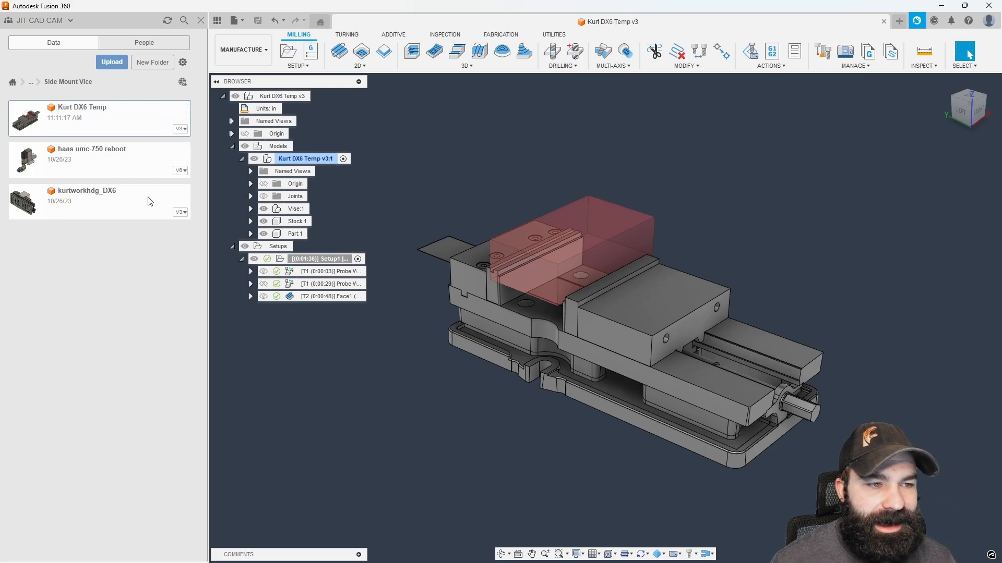
# Step: Open the Throttle Body Spacer design from the Milling Monday folder in the Youtube Content project
pyautogui.click(33, 83)
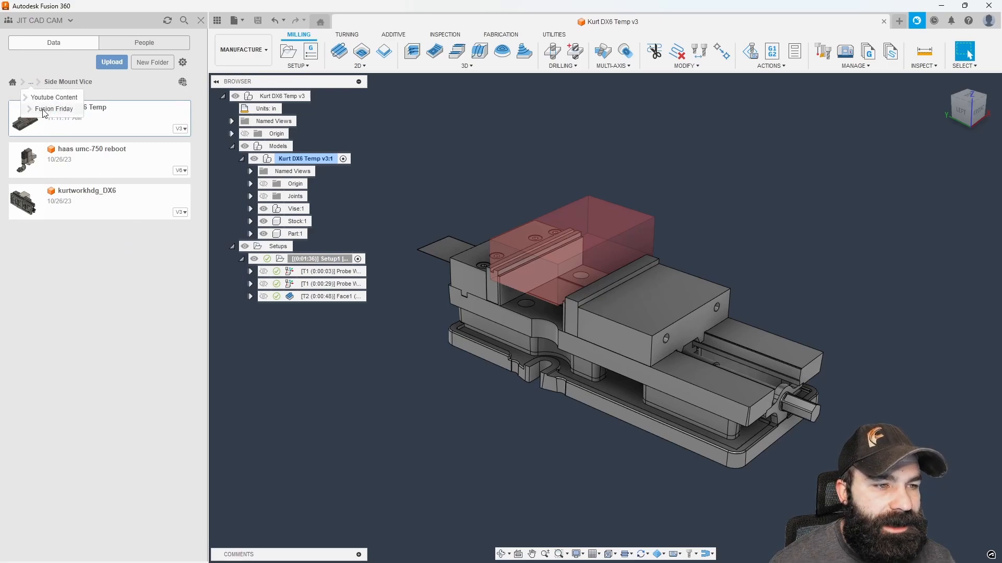
pyautogui.click(47, 99)
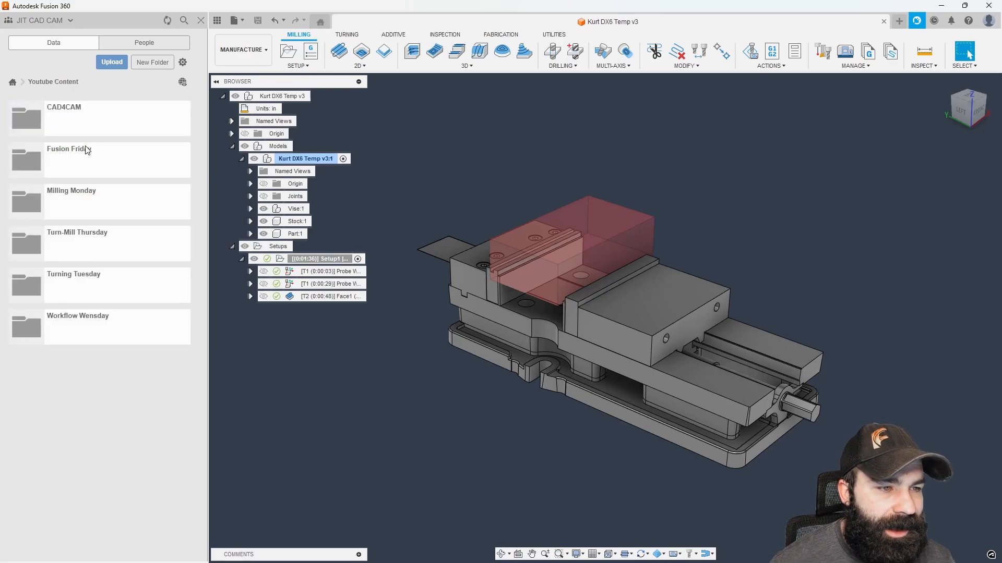
pyautogui.click(97, 203)
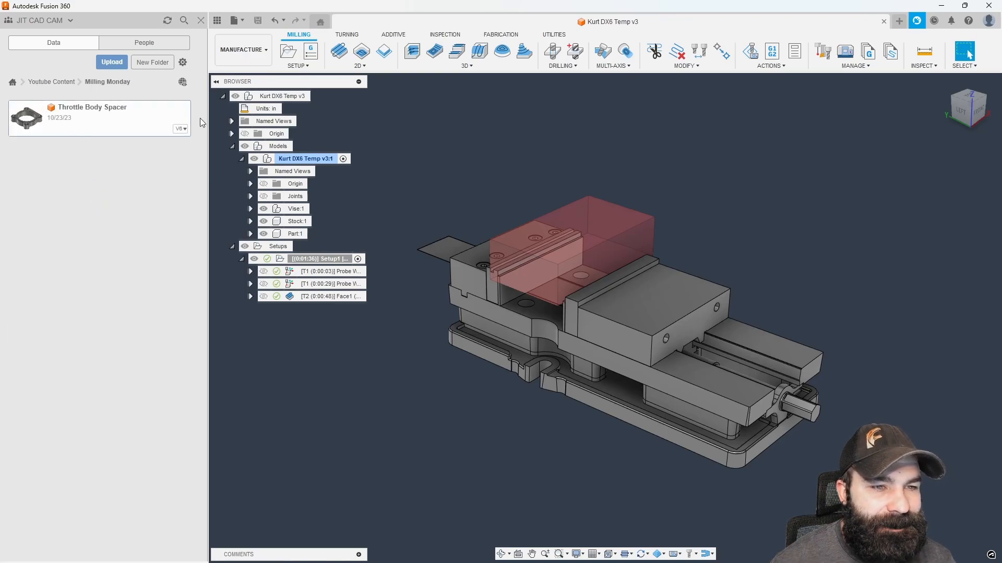
pyautogui.click(222, 96)
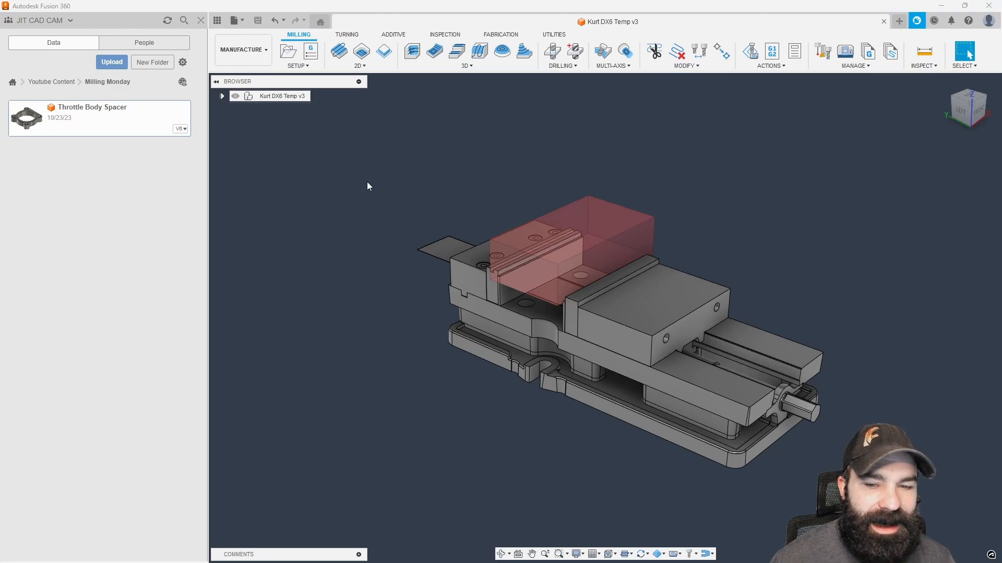
pyautogui.click(222, 96)
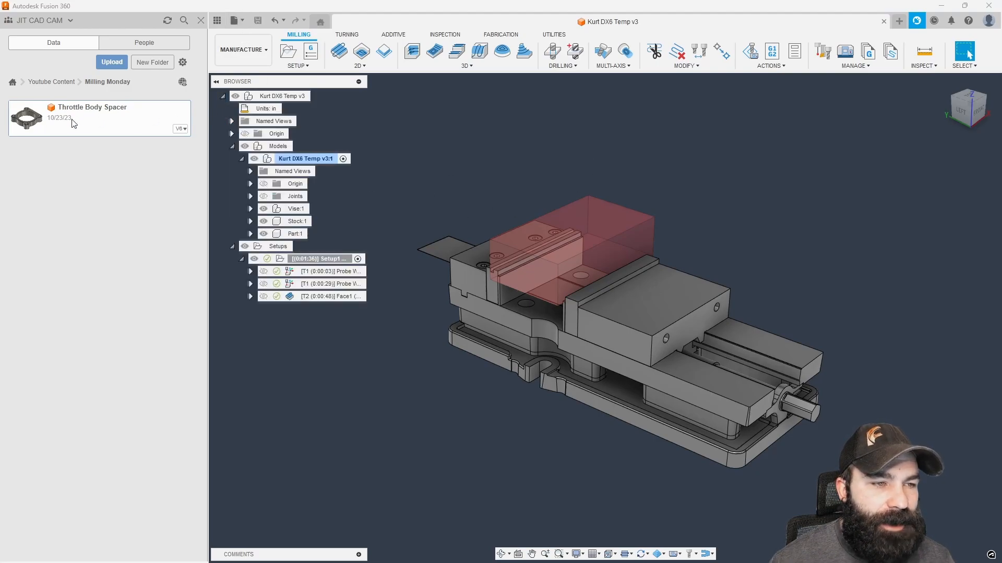
pyautogui.doubleClick(73, 121)
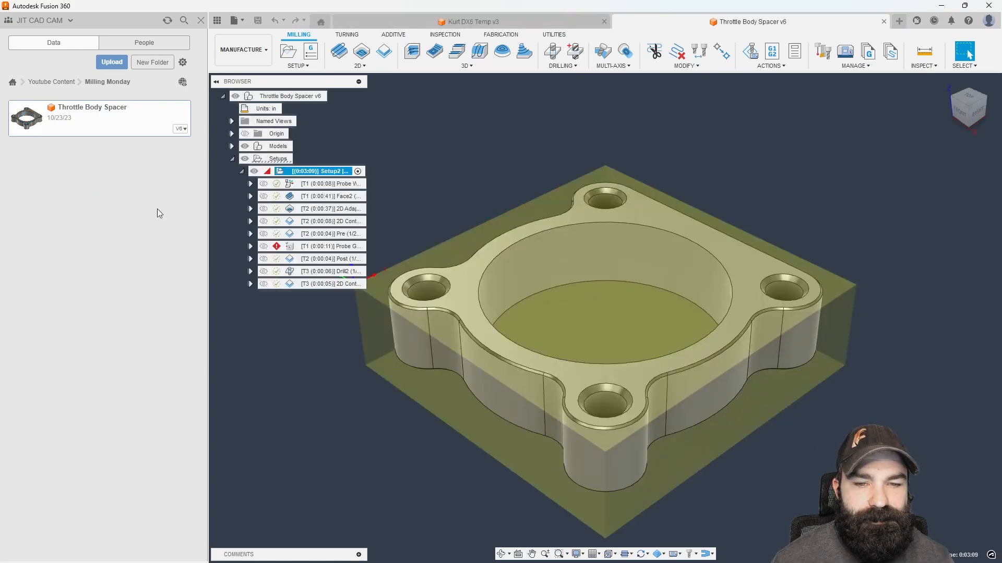
# Step: Delete the existing setup from the Throttle Body Spacer and switch that document to the Design workspace
pyautogui.click(365, 139)
pyautogui.click(329, 170)
pyautogui.press('Delete')
pyautogui.click(249, 57)
pyautogui.click(245, 75)
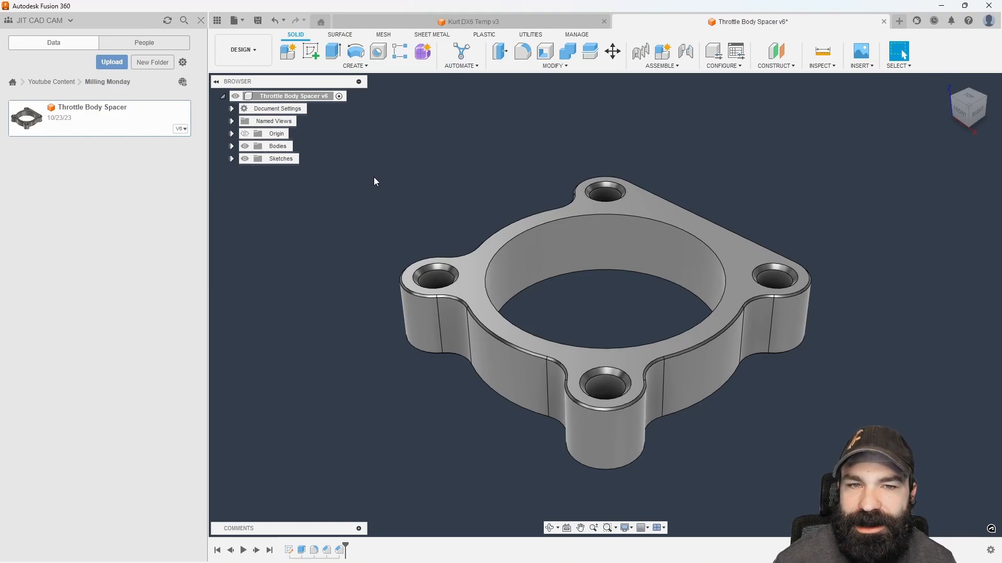
# Step: Switch Kurt DX6 Temp to the Design workspace and save a copy named Throttle Body Spacer CNC in Youtube Content > Milling Monday
pyautogui.click(419, 26)
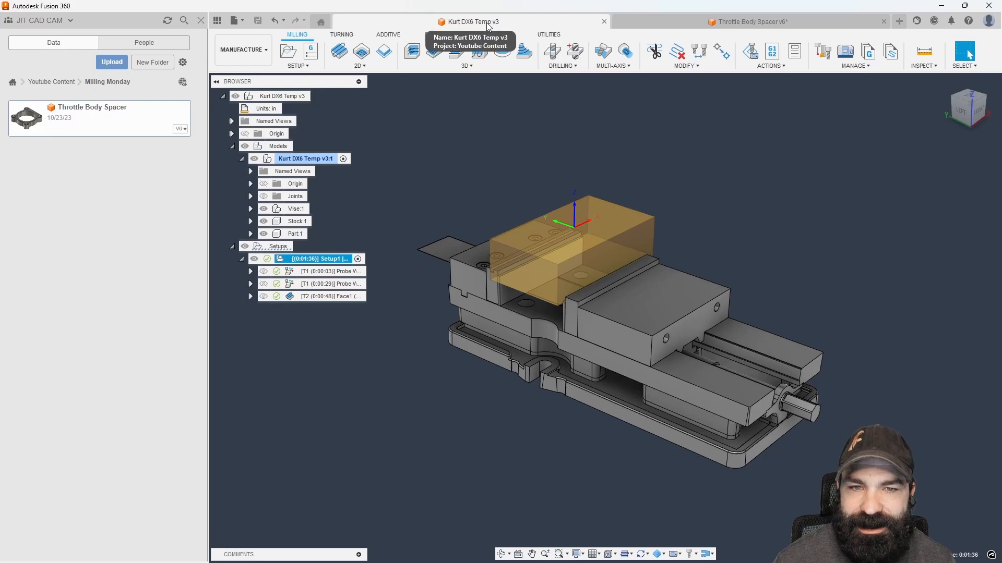
pyautogui.click(237, 57)
pyautogui.click(236, 76)
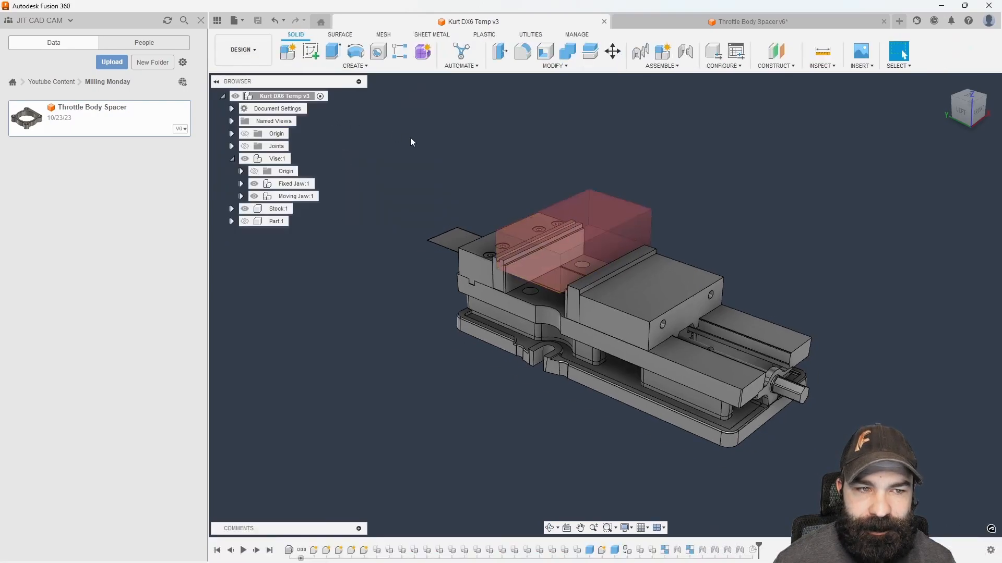
pyautogui.click(239, 22)
pyautogui.click(266, 129)
pyautogui.click(365, 159)
pyautogui.moveTo(329, 158); pyautogui.dragTo(293, 158)
pyautogui.tripleClick(347, 158)
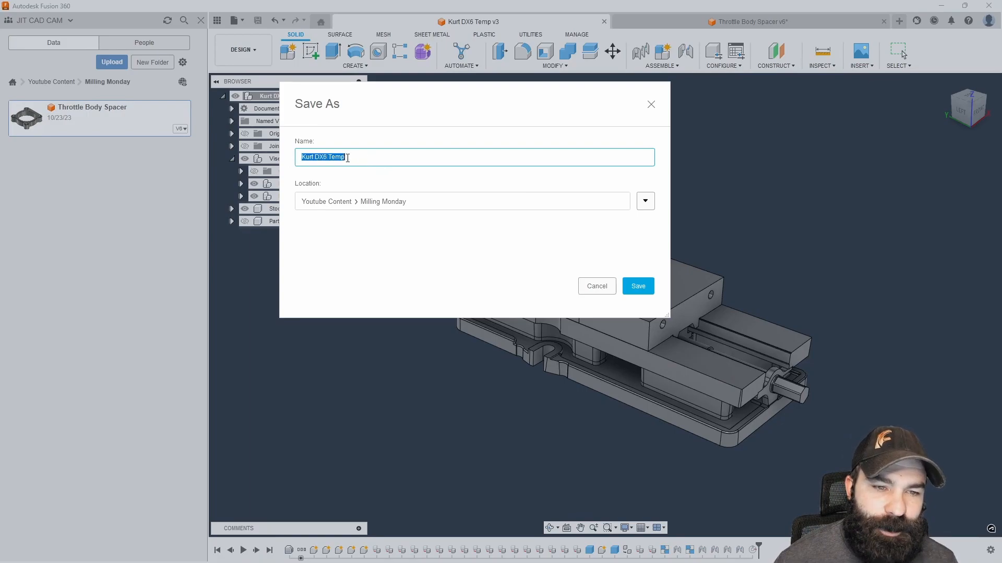
pyautogui.write('Throttle Body Spacer CNC')
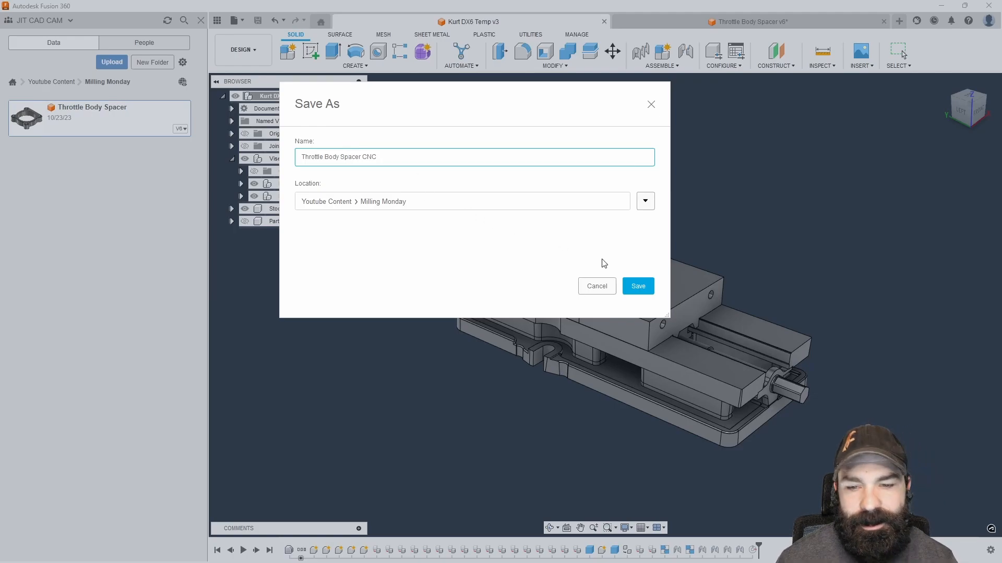
pyautogui.click(638, 286)
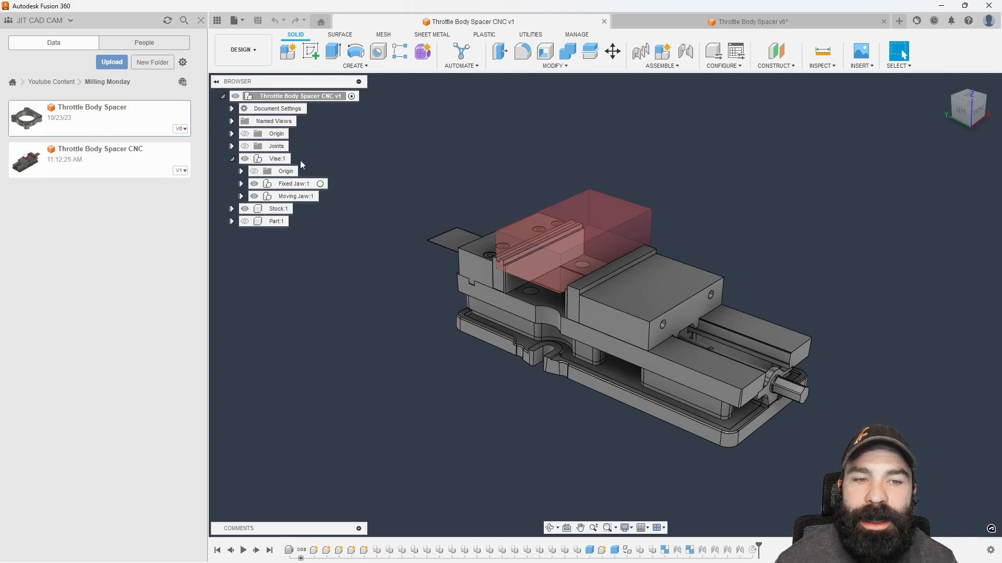
# Step: Activate the empty Part component, make it visible, and insert the Throttle Body Spacer design into it
pyautogui.click(294, 221)
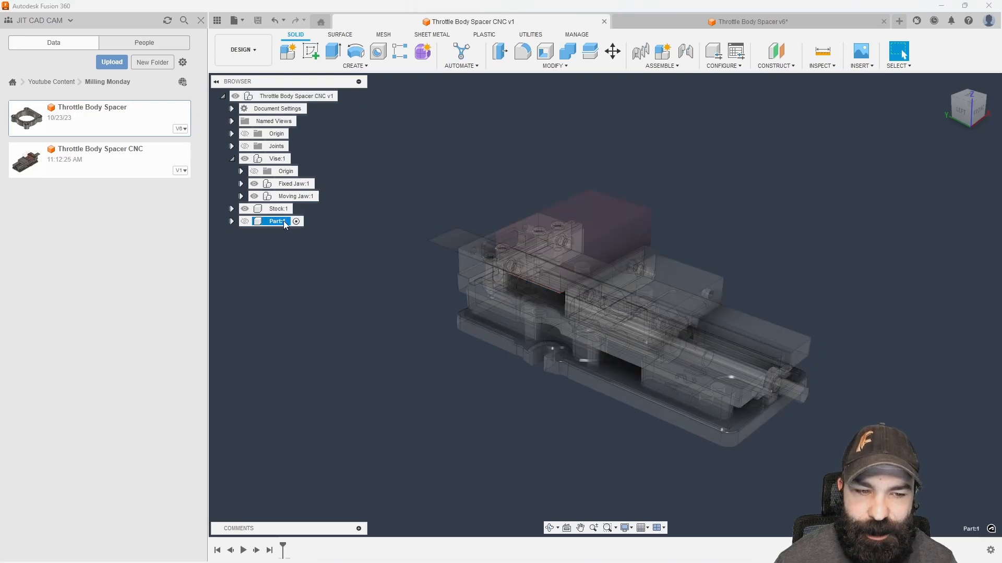
pyautogui.click(245, 222)
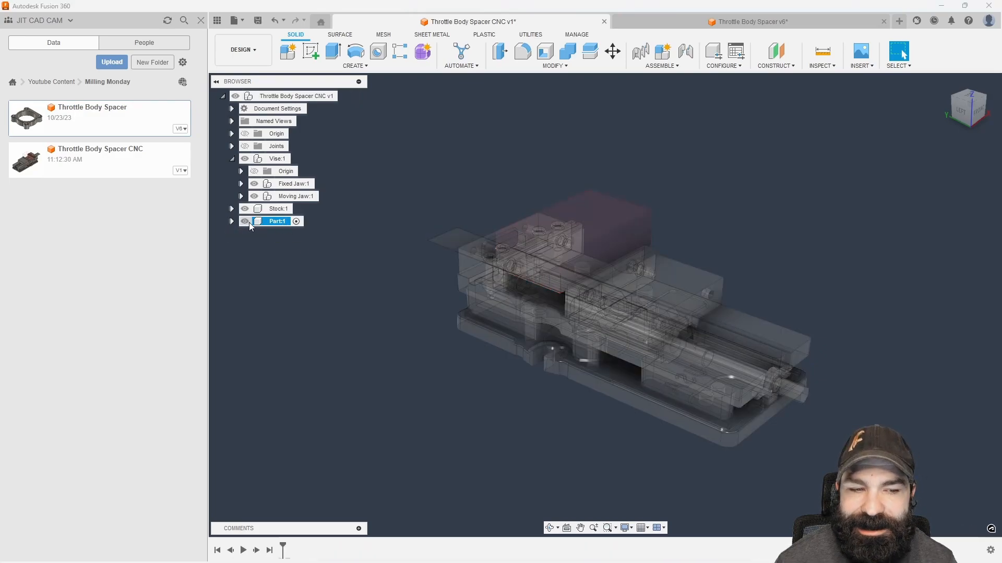
pyautogui.moveTo(71, 121); pyautogui.dragTo(271, 228)
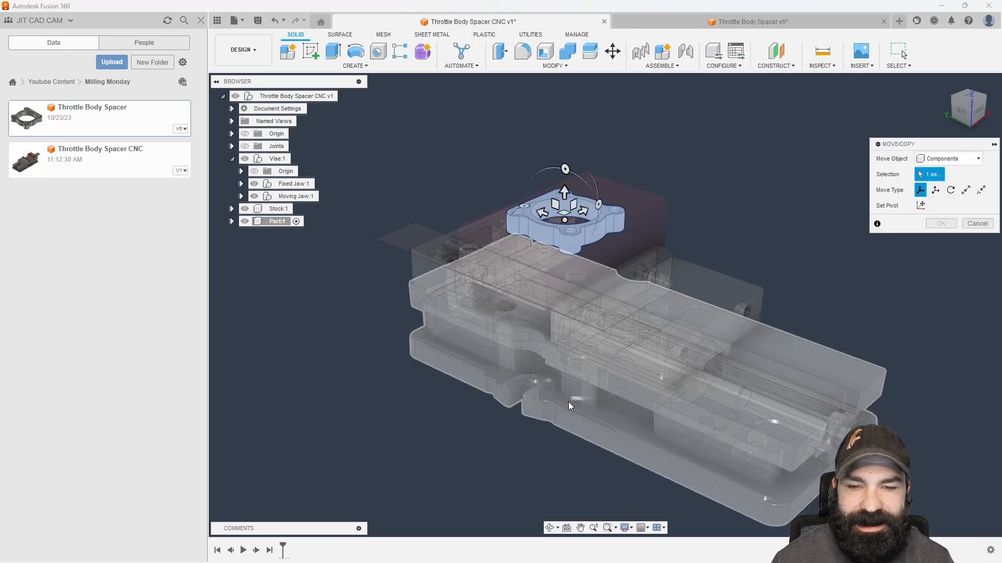
# Step: Expand the Part component and place the inserted spacer 6 in up along Z, above the vise and stock
pyautogui.click(232, 221)
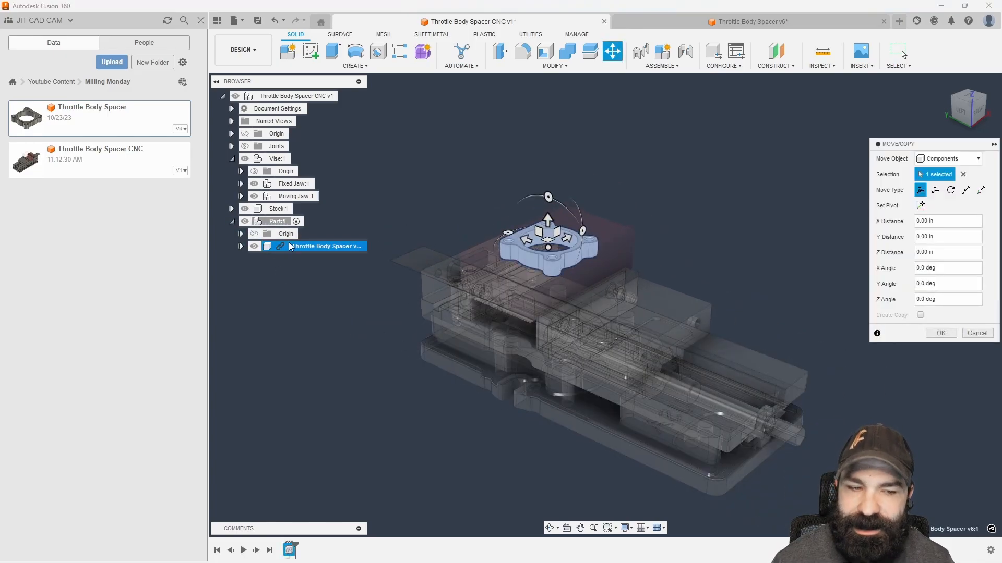
pyautogui.scroll(-2, 503, 307)
pyautogui.moveTo(530, 247); pyautogui.dragTo(532, 138)
pyautogui.keyDown('shift'); pyautogui.moveTo(542, 255); pyautogui.dragTo(538, 264, button='middle'); pyautogui.keyUp('shift')
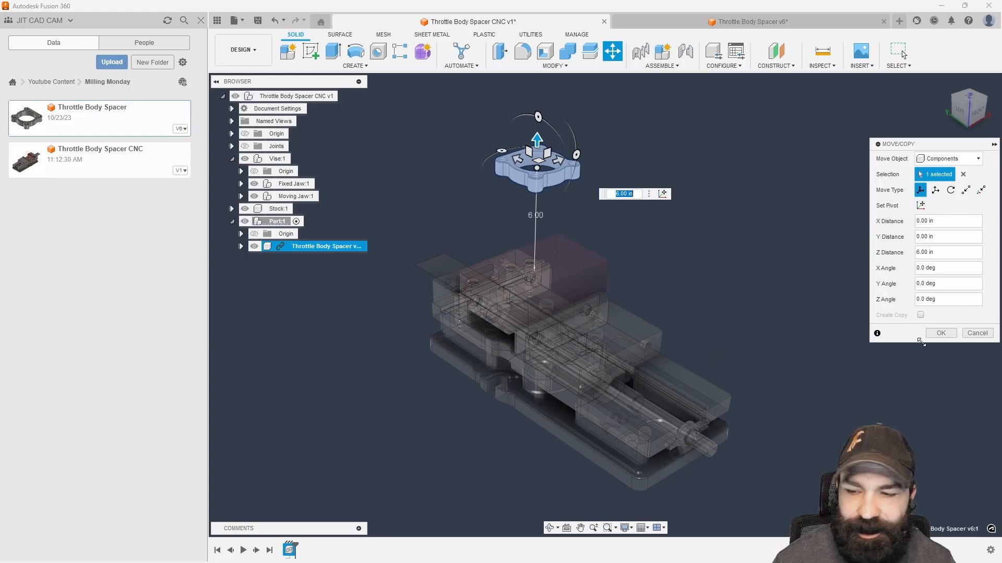
pyautogui.click(939, 334)
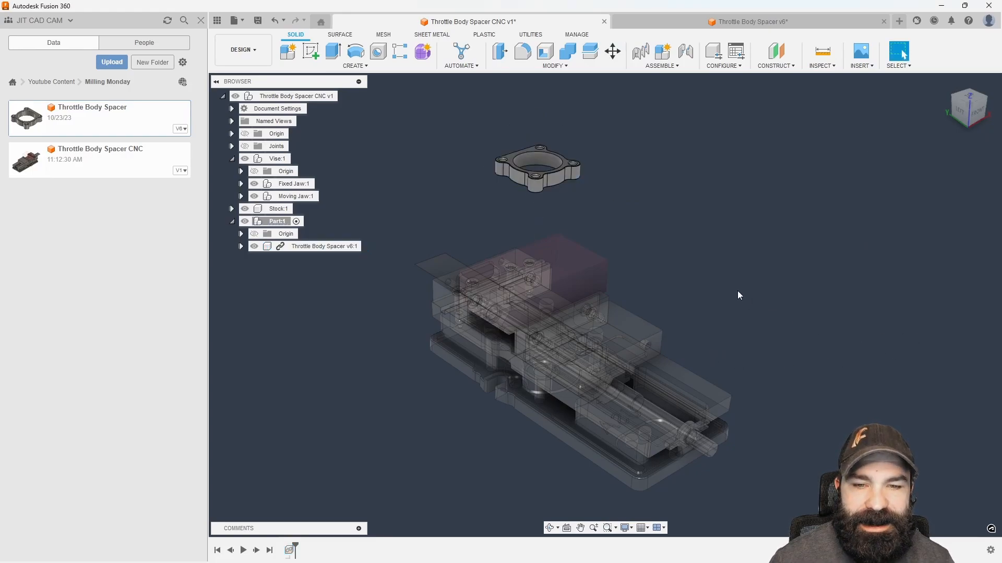
# Step: Activate the top-level assembly and join the spacer's bore centre to the centre of the stock's top face
pyautogui.scroll(3, 524, 148)
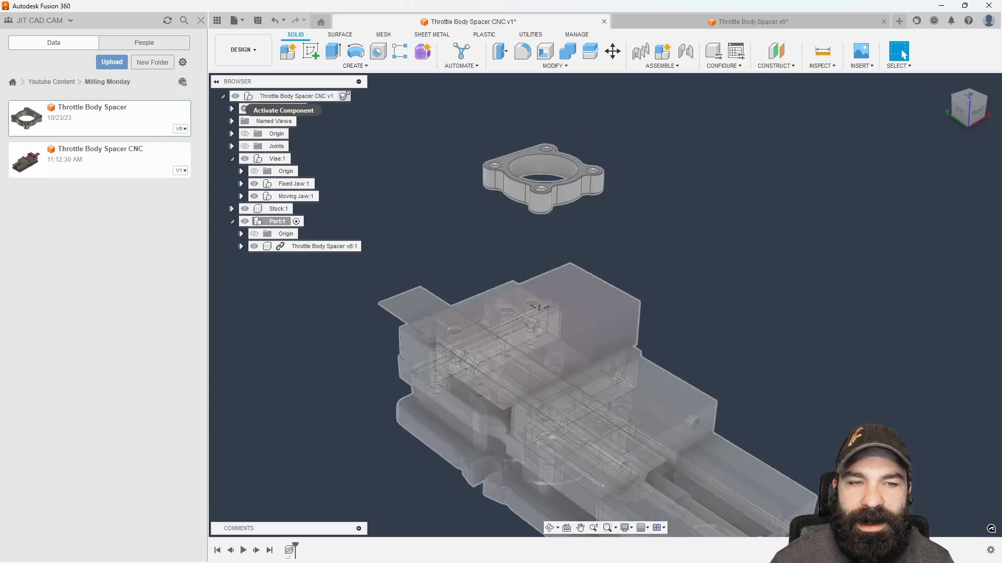
pyautogui.click(343, 97)
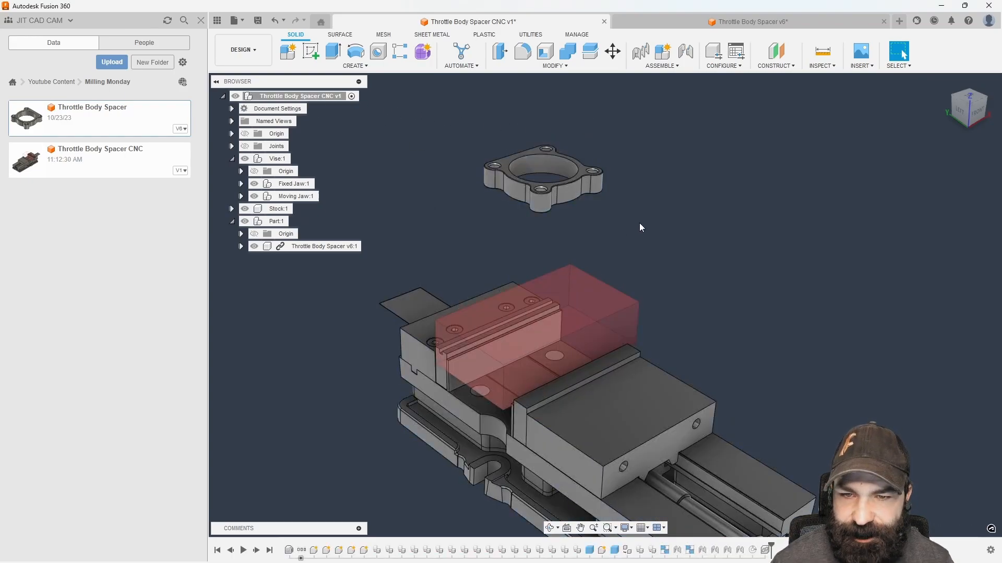
pyautogui.click(687, 52)
pyautogui.scroll(5, 599, 172)
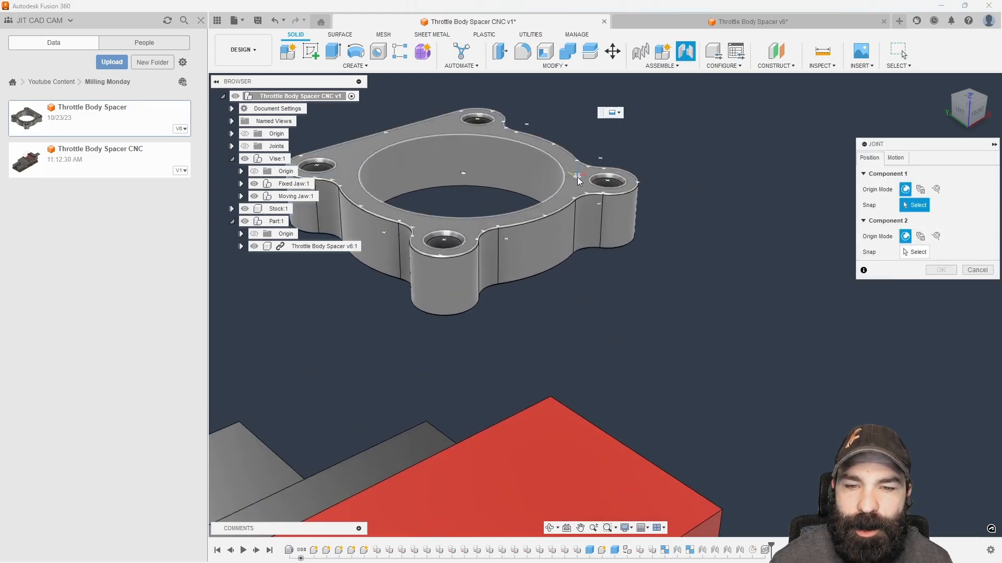
pyautogui.click(464, 172)
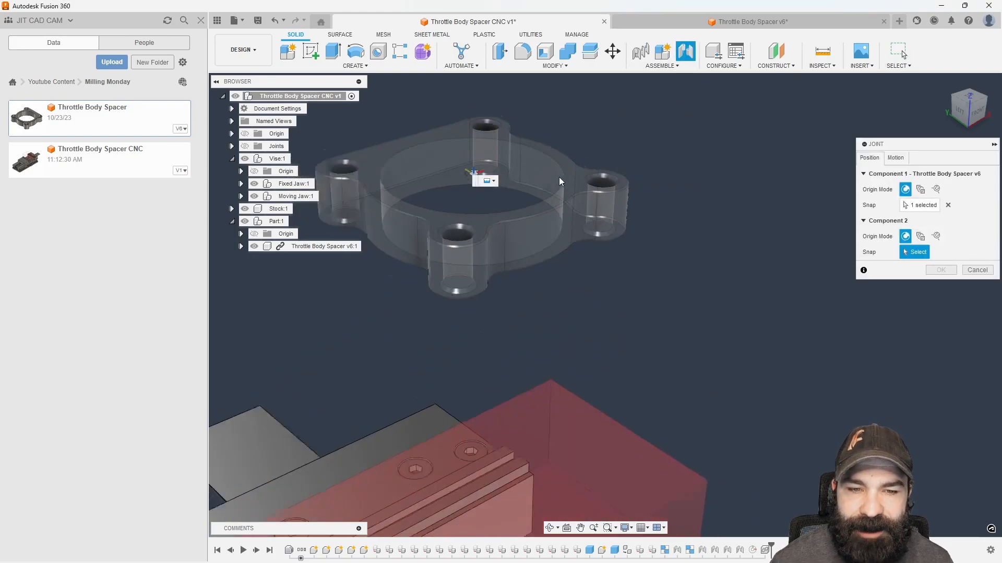
pyautogui.scroll(-5, 549, 182)
pyautogui.click(552, 403)
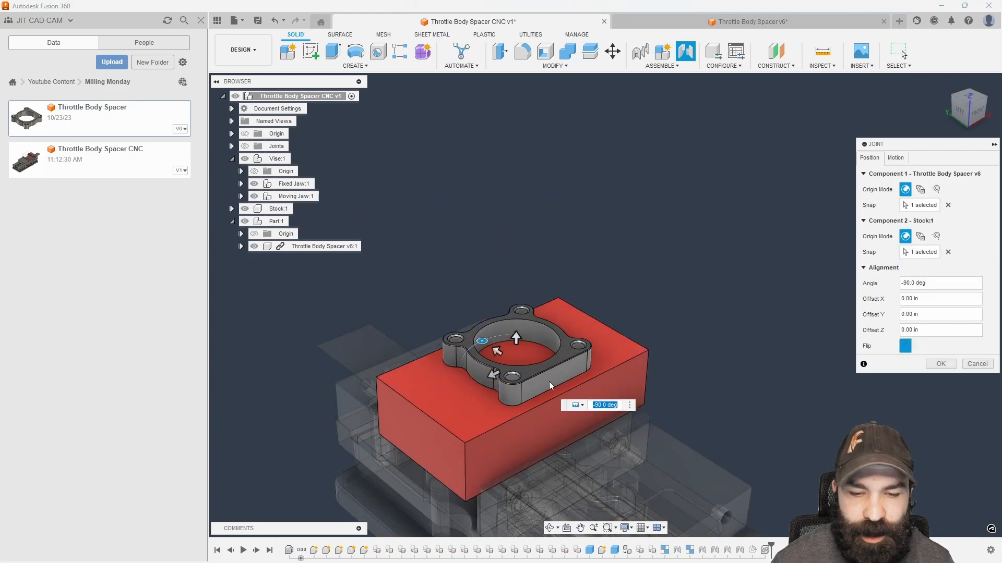
# Step: Flip the joint so the spacer sits inside the stock, with a Z offset of -0.03 in, and accept it
pyautogui.click(905, 346)
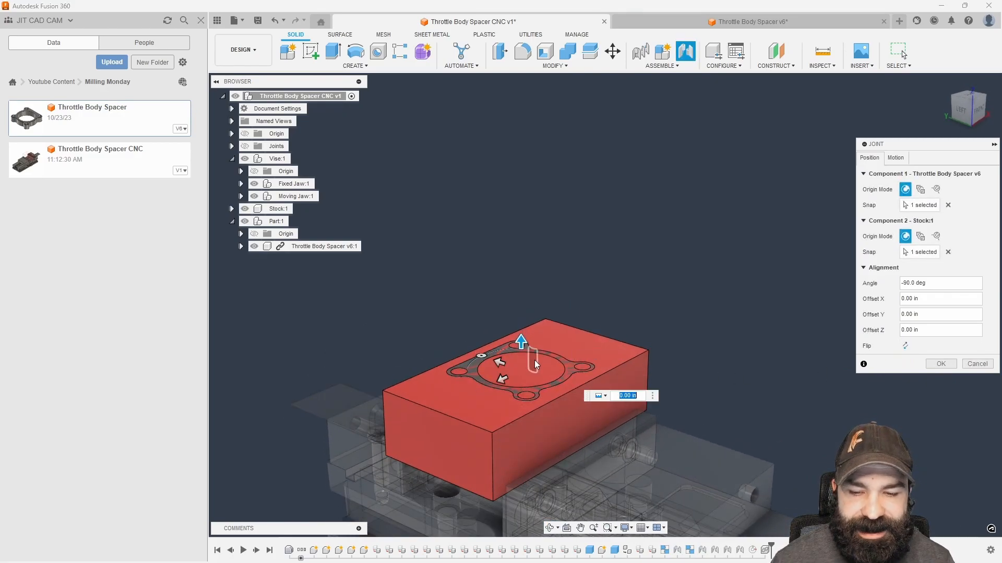
pyautogui.write('-.03')
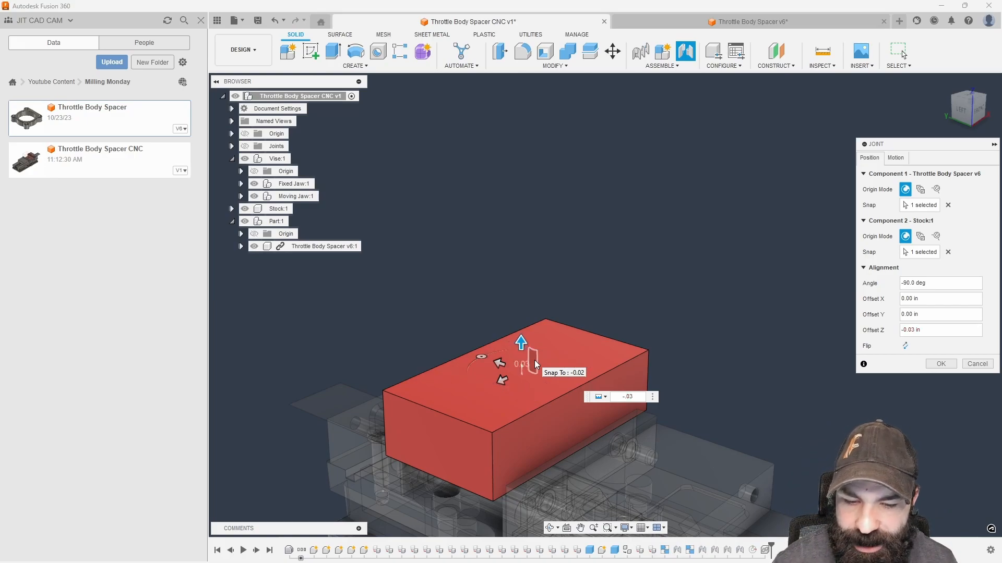
pyautogui.keyDown('shift'); pyautogui.moveTo(534, 360); pyautogui.dragTo(562, 405, button='middle'); pyautogui.keyUp('shift')
pyautogui.scroll(-3, 562, 405)
pyautogui.click(941, 363)
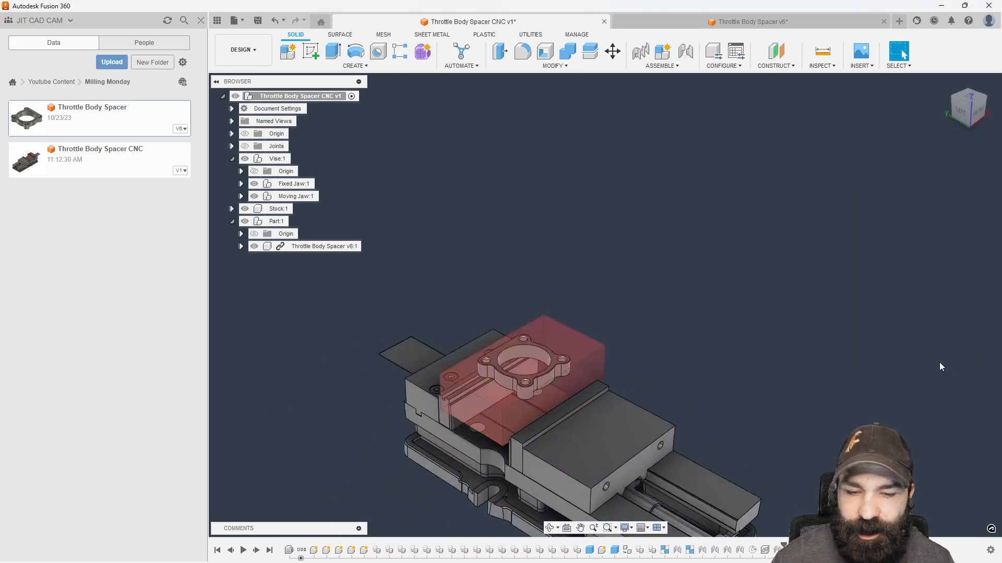
pyautogui.keyDown('shift'); pyautogui.moveTo(583, 233); pyautogui.dragTo(524, 343, button='middle'); pyautogui.keyUp('shift')
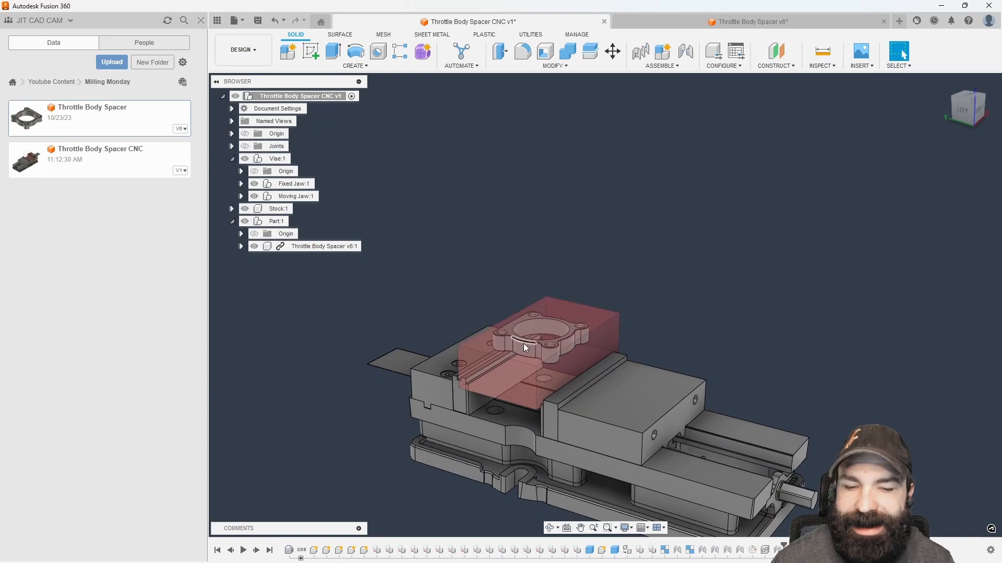
# Step: Hide the project files list and set the Stock_Hight user parameter to 1 in
pyautogui.click(201, 19)
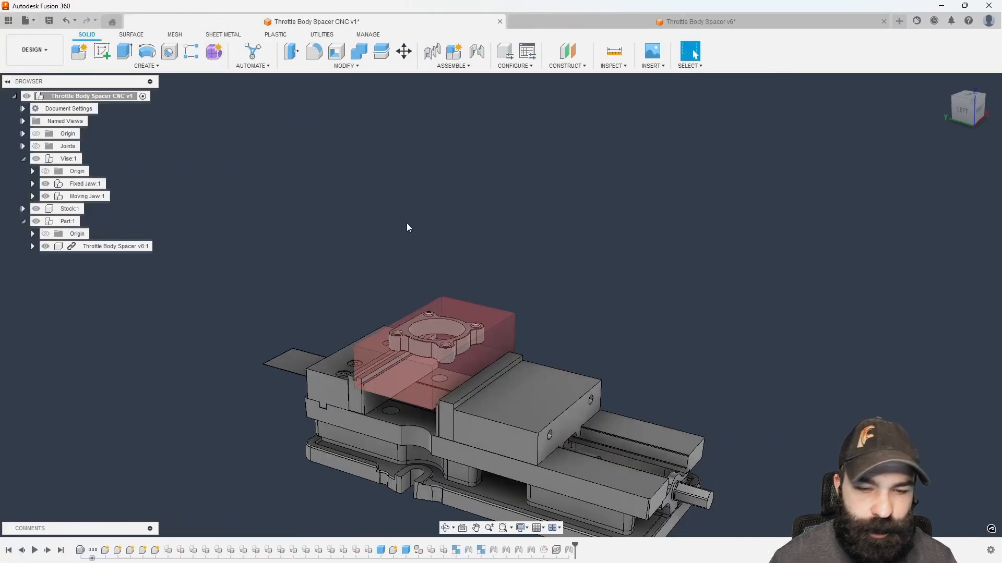
pyautogui.click(346, 65)
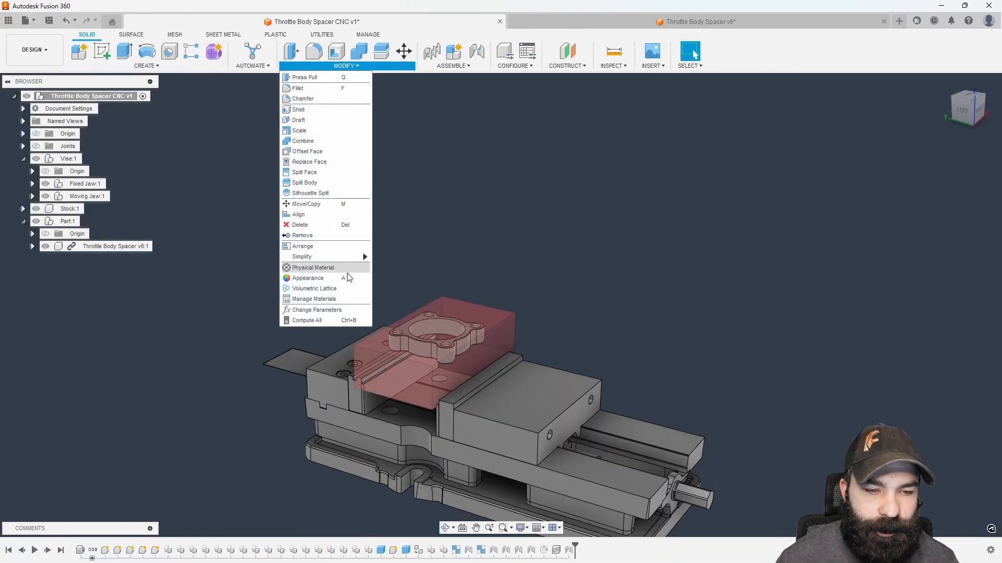
pyautogui.click(336, 313)
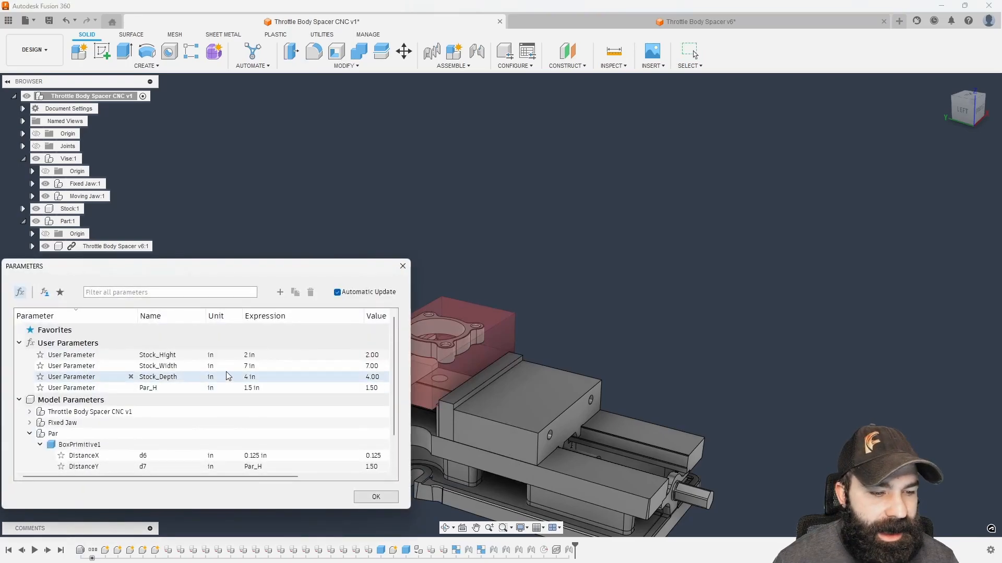
pyautogui.scroll(-3, 726, 350)
pyautogui.keyDown('shift'); pyautogui.moveTo(729, 358); pyautogui.dragTo(729, 358, button='middle'); pyautogui.keyUp('shift')
pyautogui.scroll(5, 581, 337)
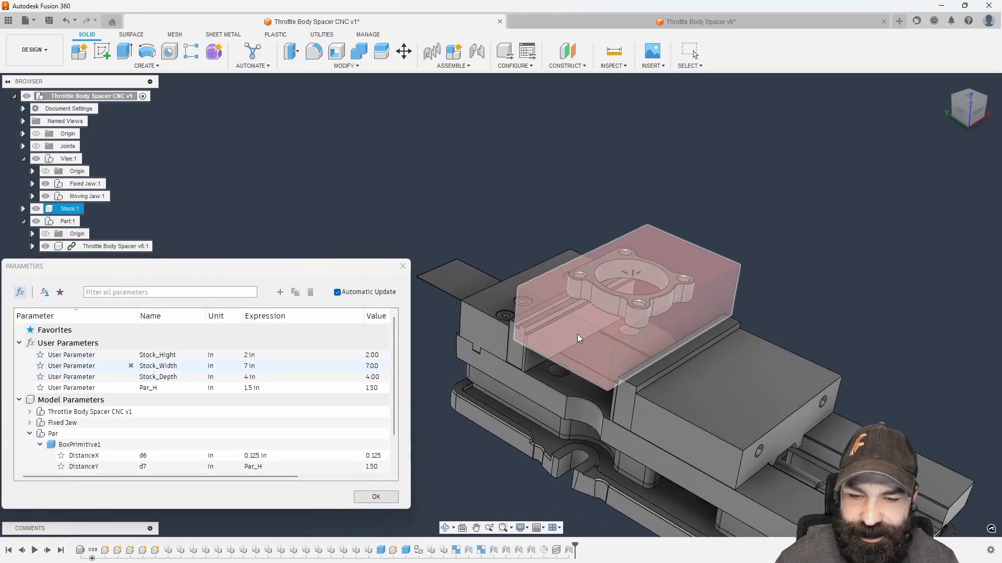
pyautogui.click(271, 356)
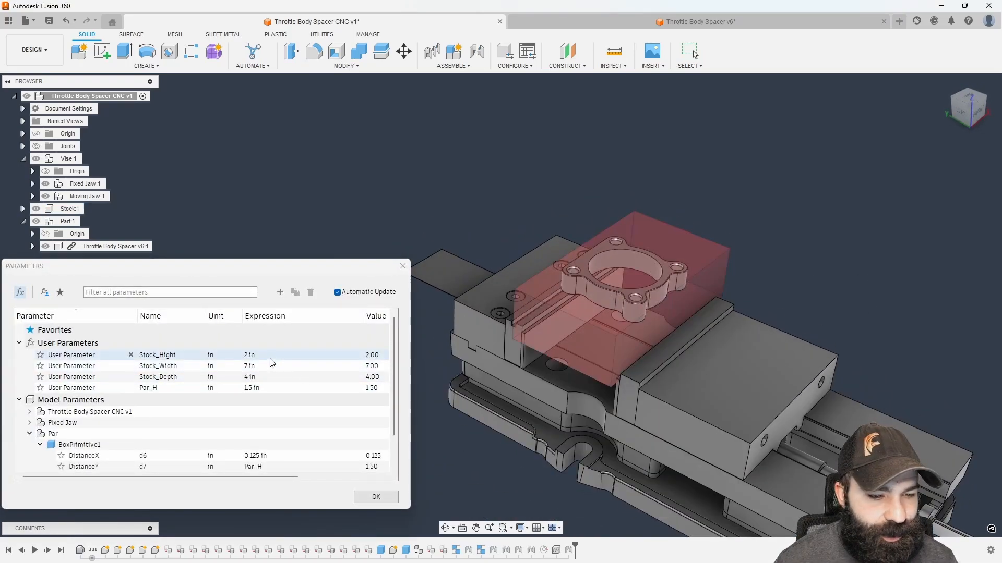
pyautogui.write('1')
# Step: Check the stock's seating in the jaws from the left view and set the Par_H user parameter to 1.625 in
pyautogui.click(271, 367)
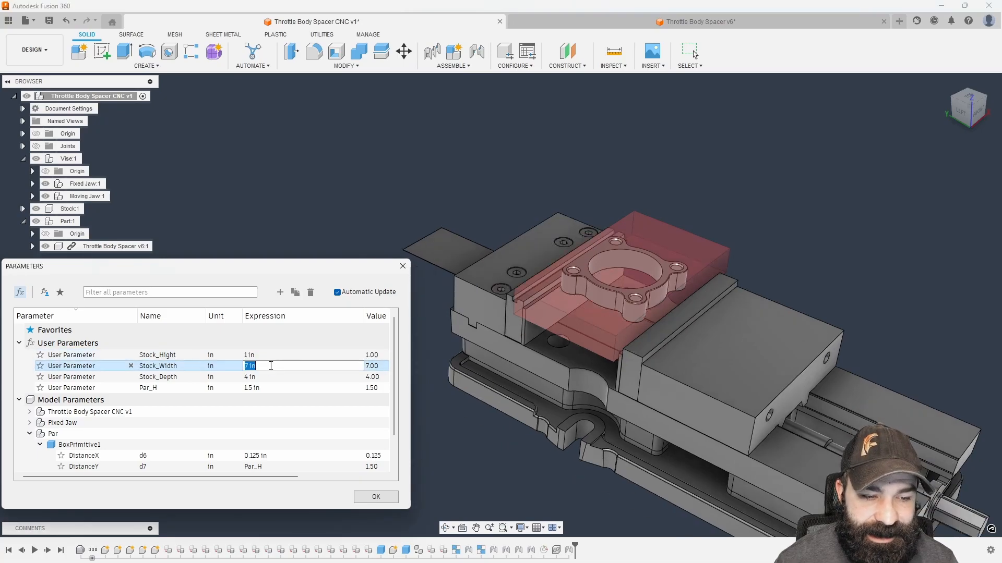
pyautogui.click(966, 115)
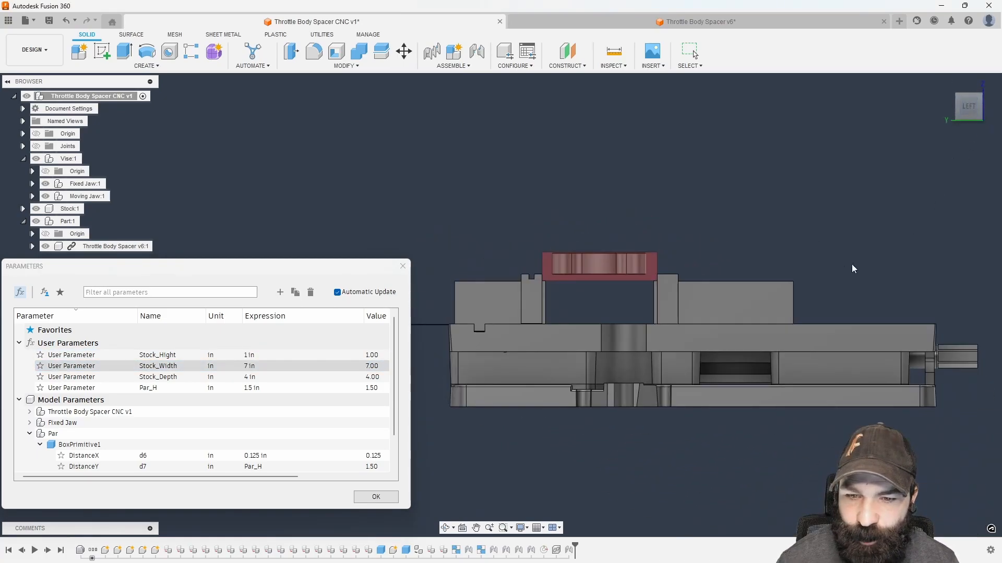
pyautogui.click(651, 259)
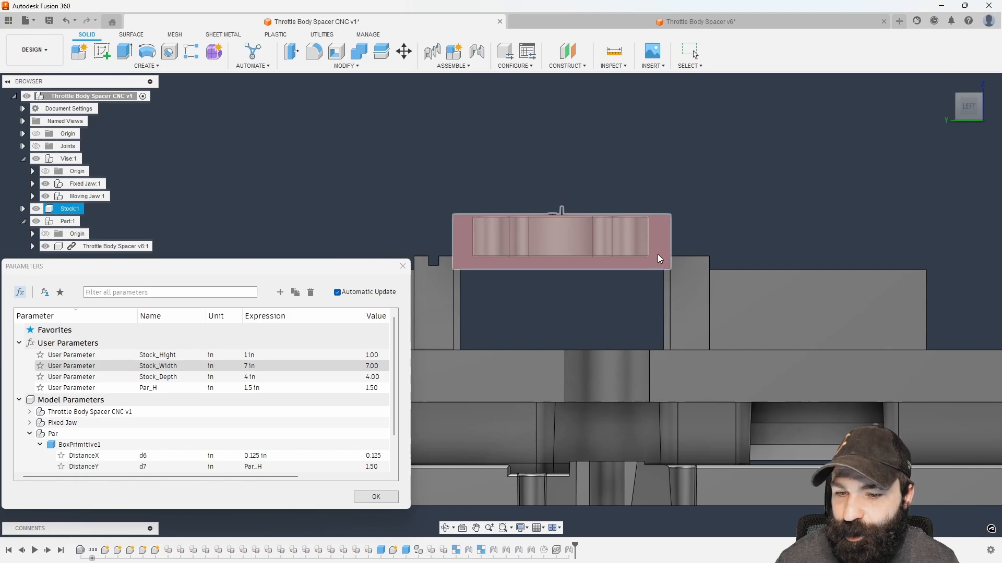
pyautogui.click(673, 254)
pyautogui.scroll(-2, 720, 276)
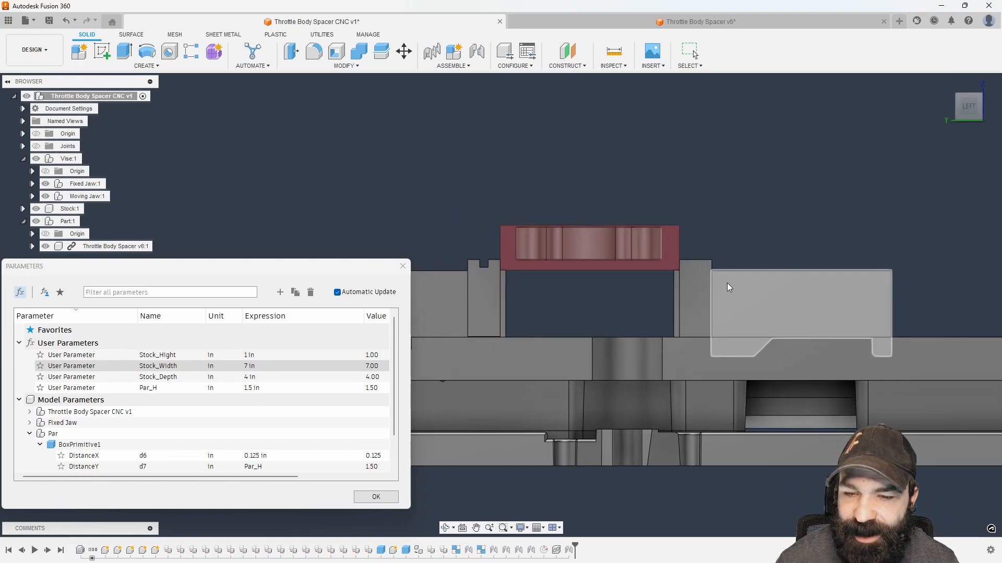
pyautogui.click(255, 388)
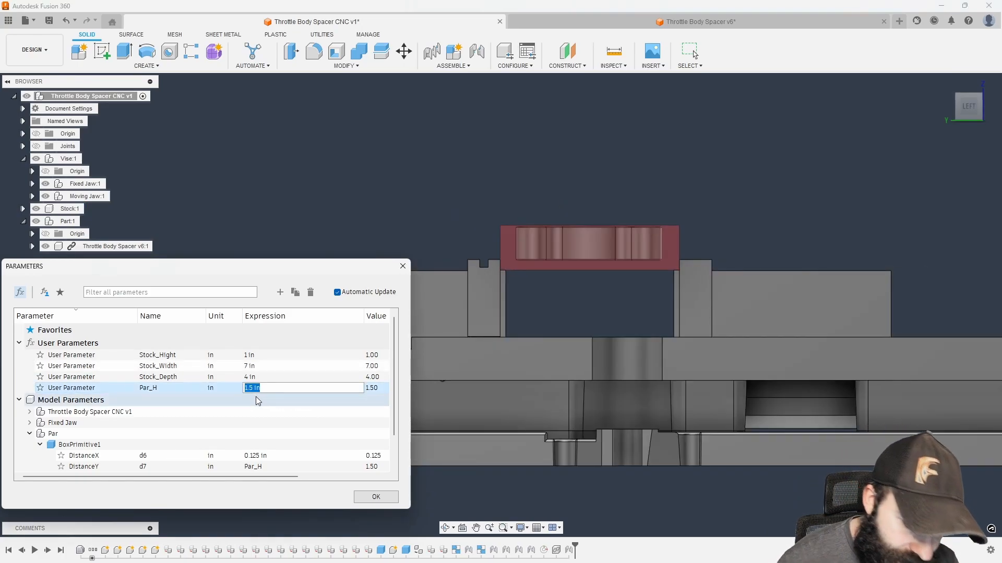
pyautogui.write('1.62')
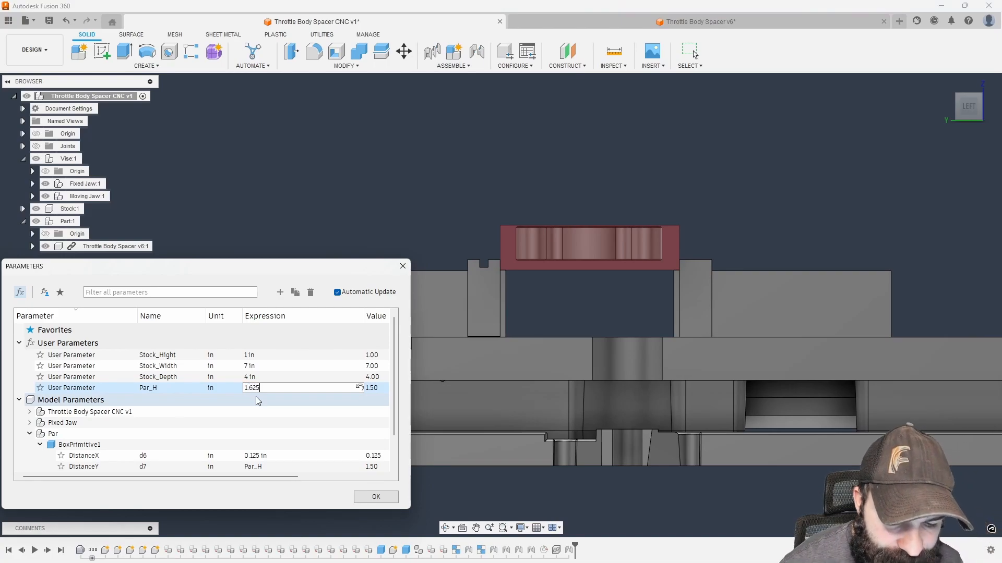
pyautogui.write('5')
# Step: Check the stock from the top view, set the Stock_Width user parameter to 4 in, and finish editing the parameters
pyautogui.click(273, 380)
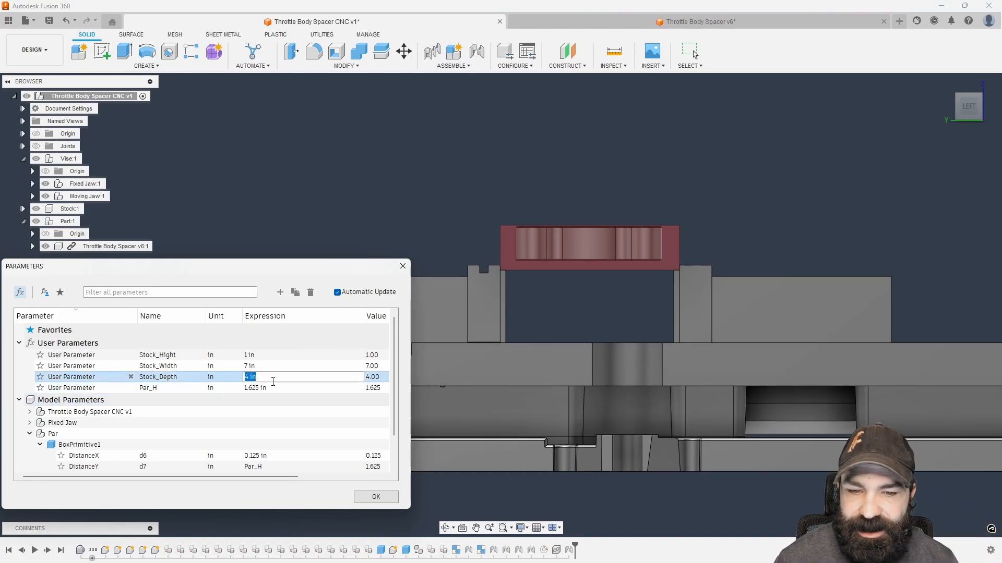
pyautogui.click(522, 266)
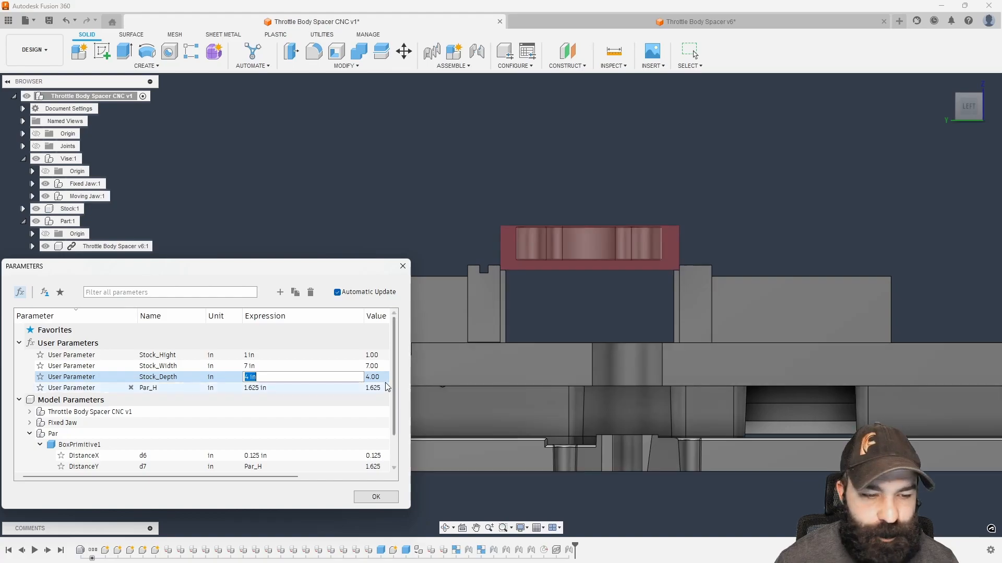
pyautogui.click(271, 366)
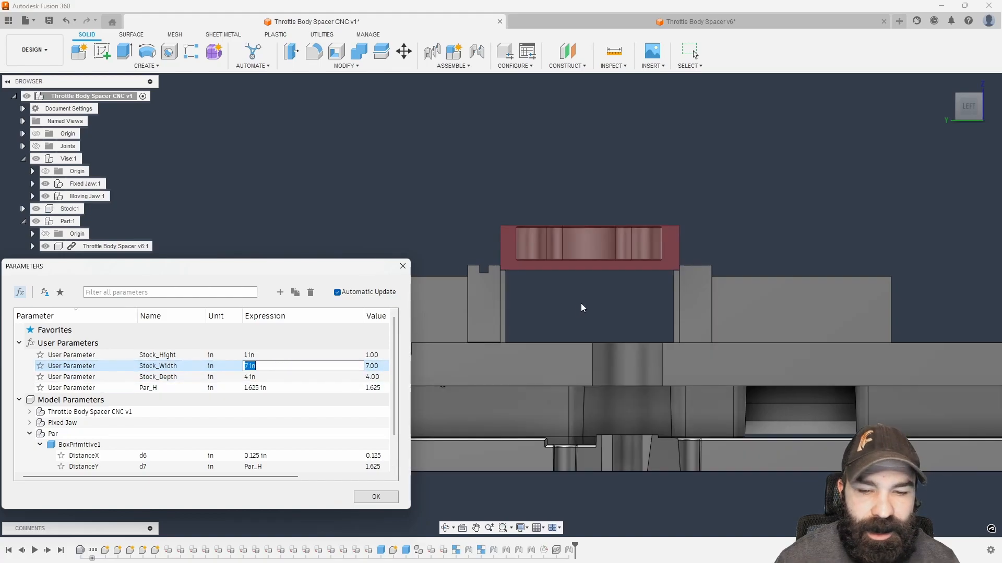
pyautogui.click(969, 93)
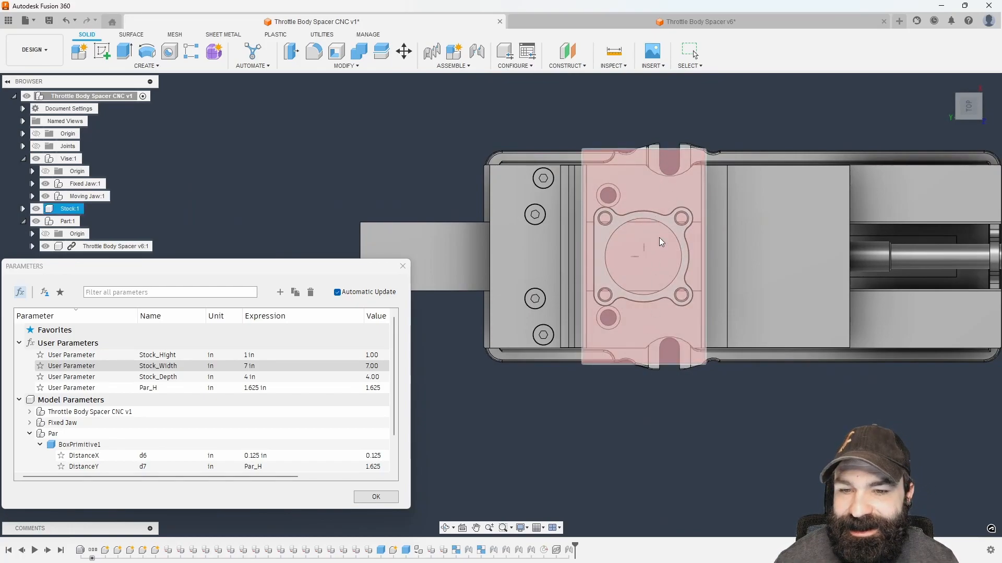
pyautogui.click(259, 369)
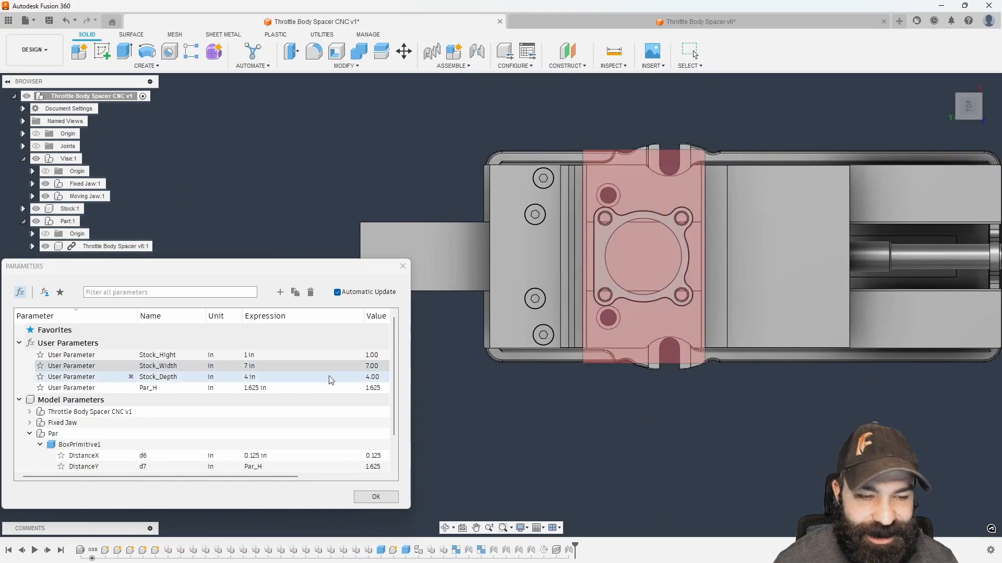
pyautogui.doubleClick(259, 367)
pyautogui.write('4')
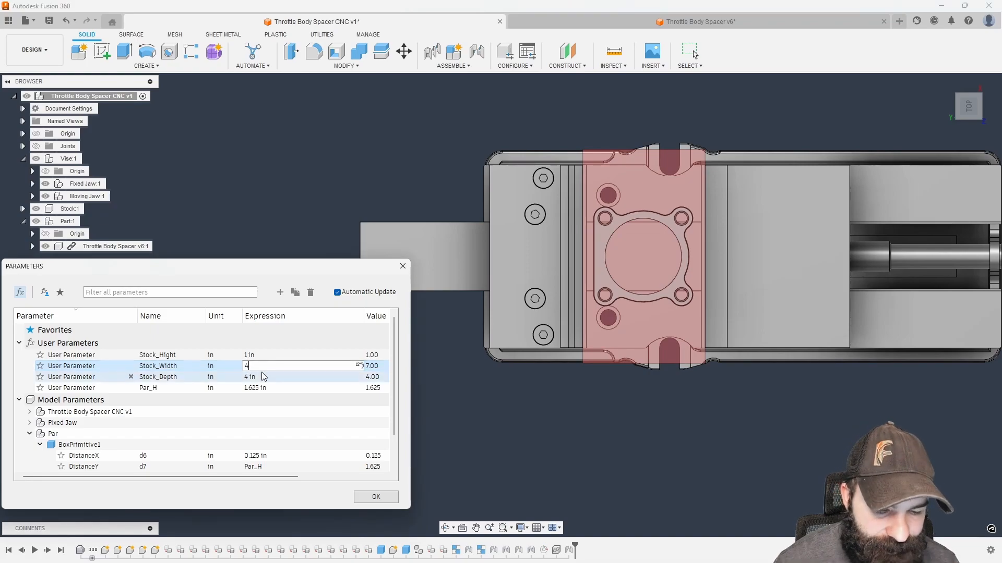
pyautogui.press('Return')
pyautogui.keyDown('shift'); pyautogui.moveTo(514, 436); pyautogui.dragTo(659, 189, button='middle'); pyautogui.keyUp('shift')
pyautogui.click(386, 502)
pyautogui.keyDown('shift'); pyautogui.moveTo(452, 441); pyautogui.dragTo(462, 422, button='middle'); pyautogui.keyUp('shift')
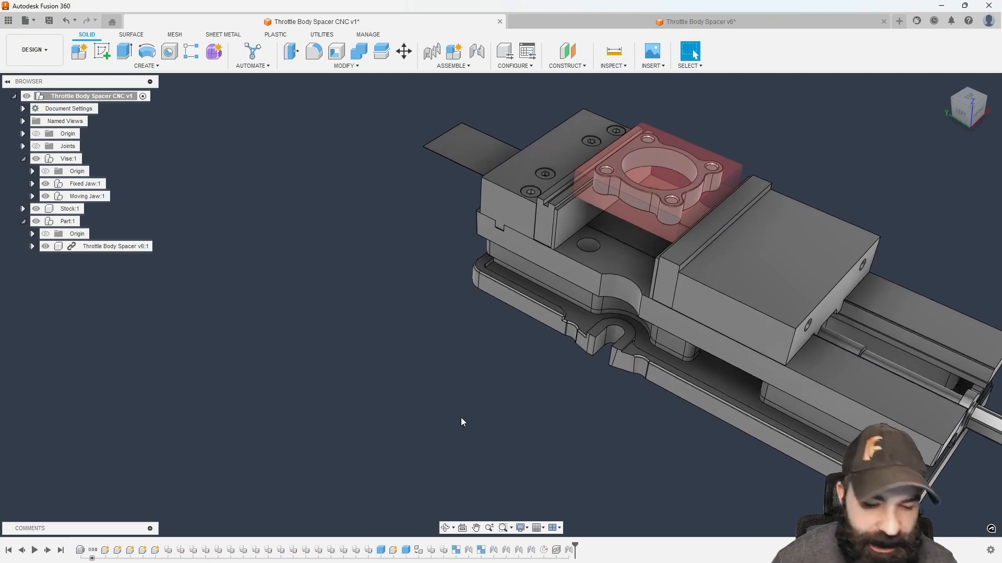
# Step: Switch the Throttle Body Spacer CNC document to the Manufacture workspace
pyautogui.scroll(-5, 460, 419)
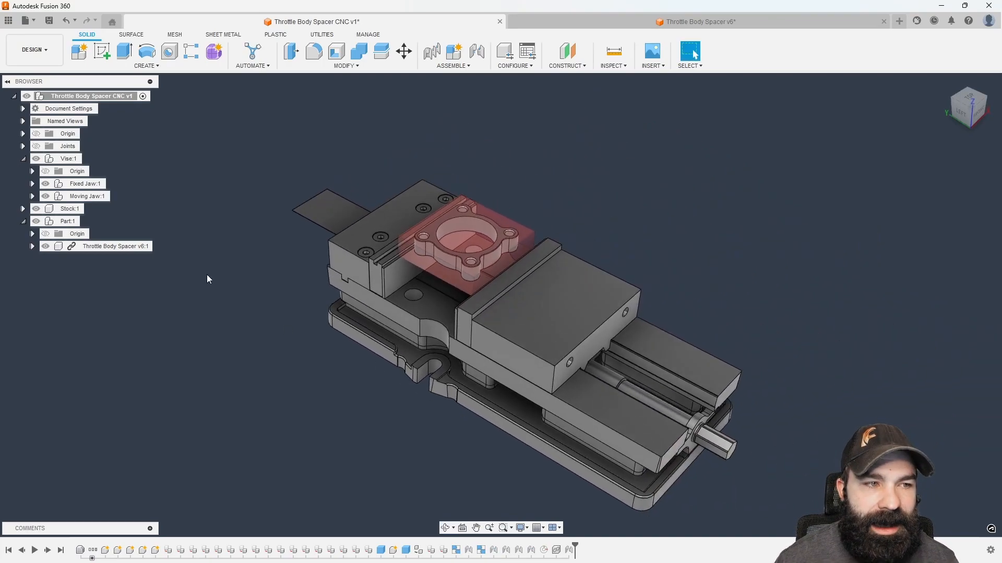
pyautogui.click(34, 49)
pyautogui.click(32, 167)
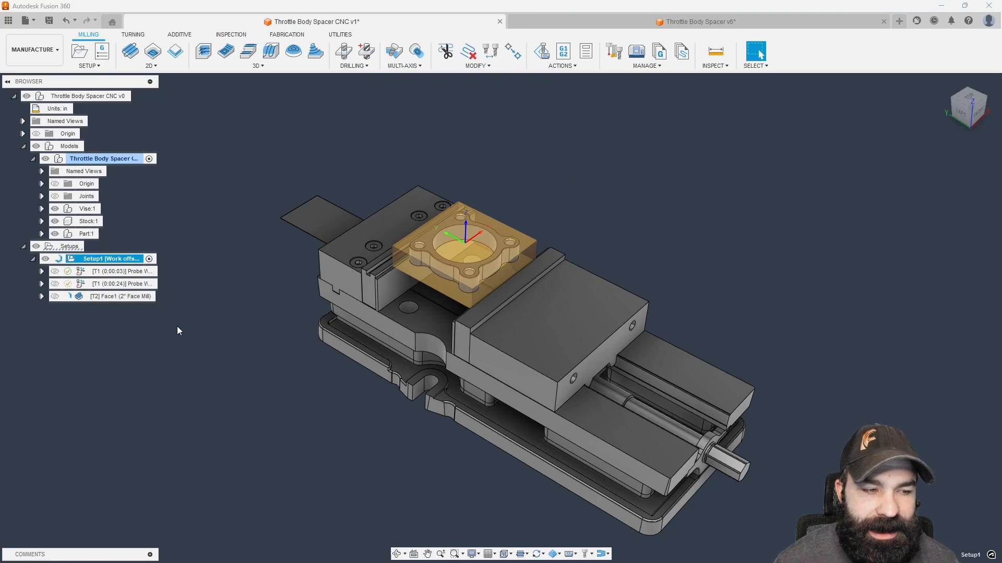
# Step: Examine the regenerated toolpaths of the two probing operations in Setup1 on the resized stock
pyautogui.click(104, 273)
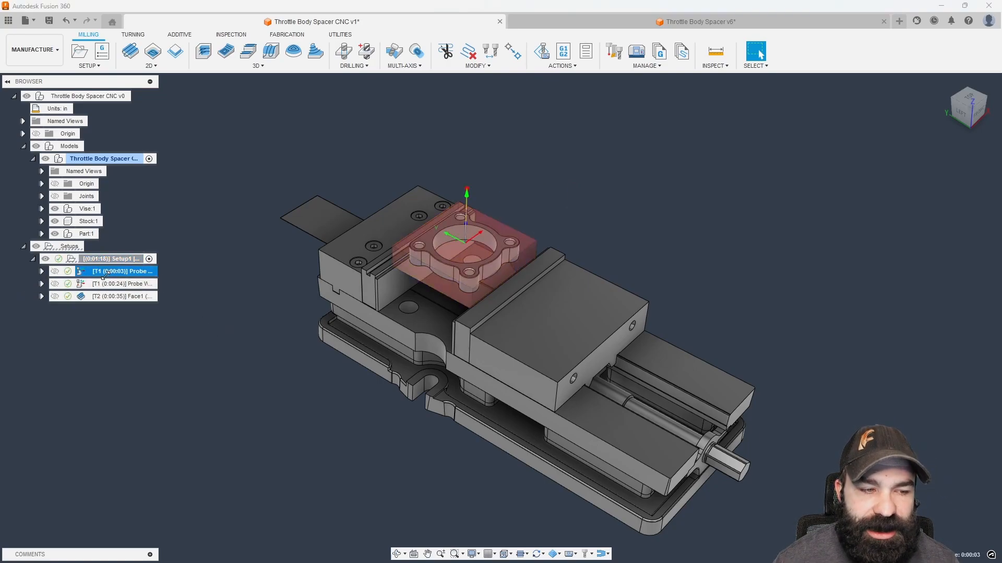
pyautogui.keyDown('shift'); pyautogui.moveTo(218, 302); pyautogui.dragTo(220, 281, button='middle'); pyautogui.keyUp('shift')
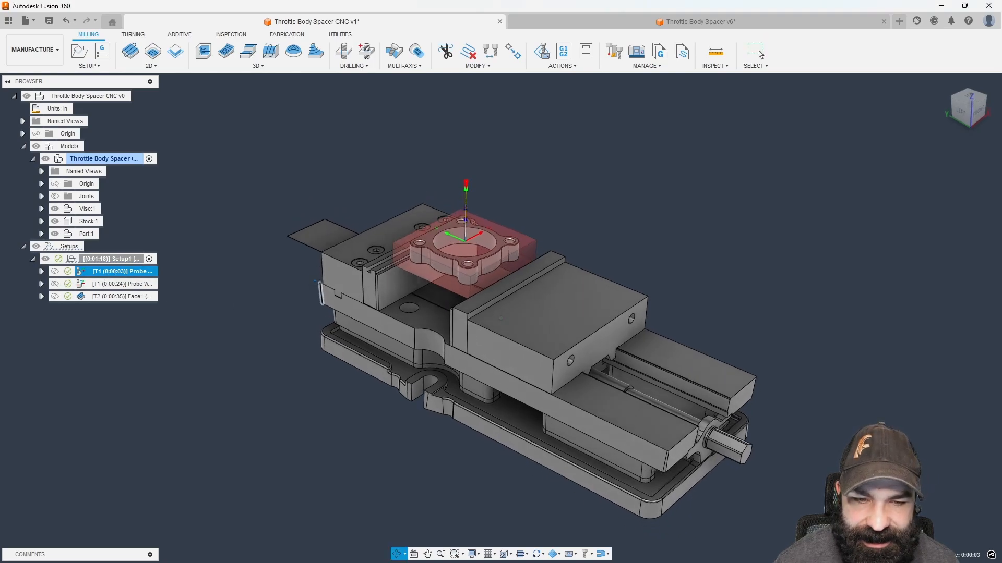
pyautogui.click(148, 285)
pyautogui.keyDown('shift'); pyautogui.moveTo(219, 324); pyautogui.dragTo(230, 303, button='middle'); pyautogui.keyUp('shift')
# Step: Examine the Face1 toolpath in the left view against the top of the stock and part, and return to the isometric view
pyautogui.click(125, 297)
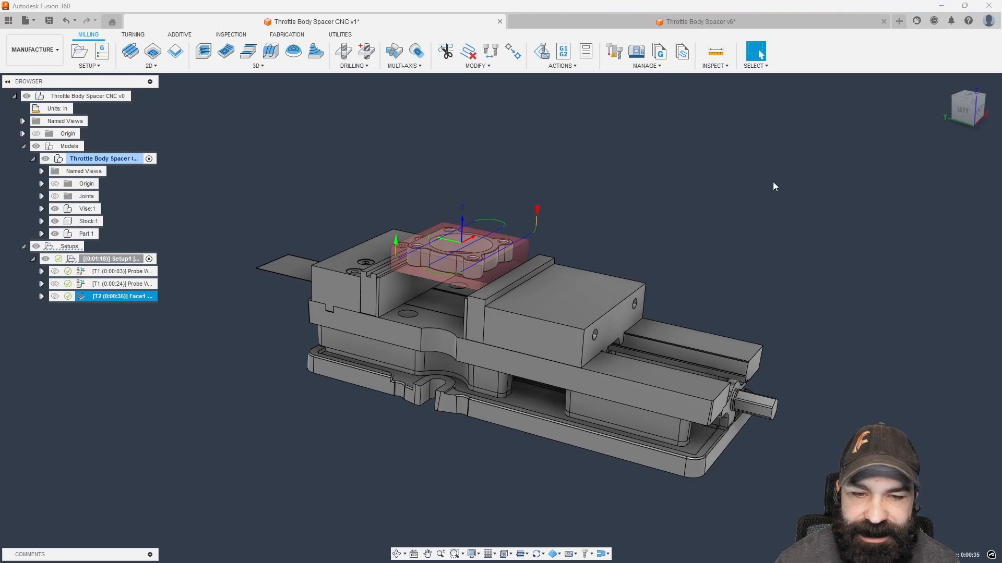
pyautogui.click(964, 116)
pyautogui.scroll(5, 476, 250)
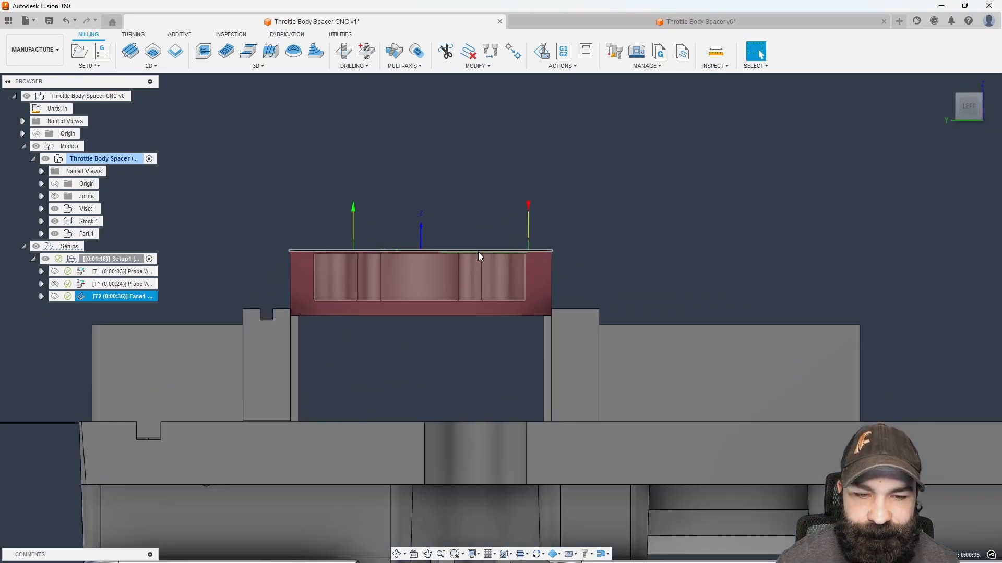
pyautogui.scroll(3, 537, 256)
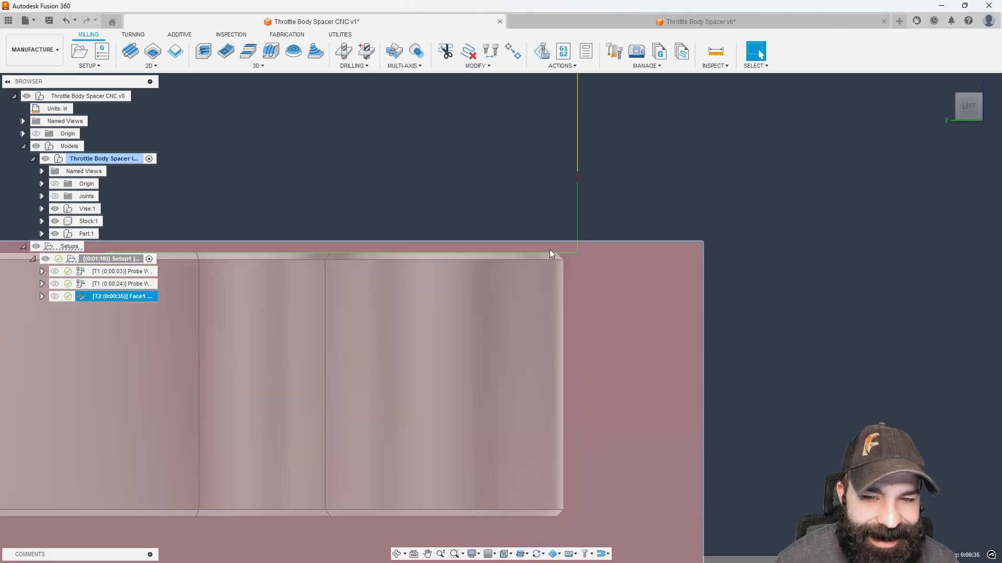
pyautogui.scroll(-2, 586, 283)
pyautogui.scroll(-2, 587, 286)
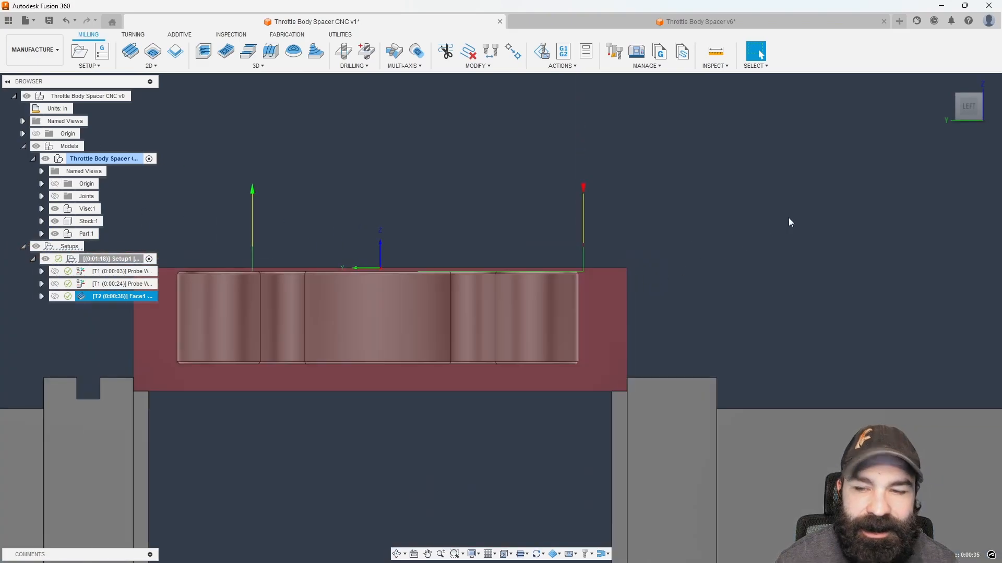
pyautogui.click(968, 103)
pyautogui.scroll(-4, 586, 240)
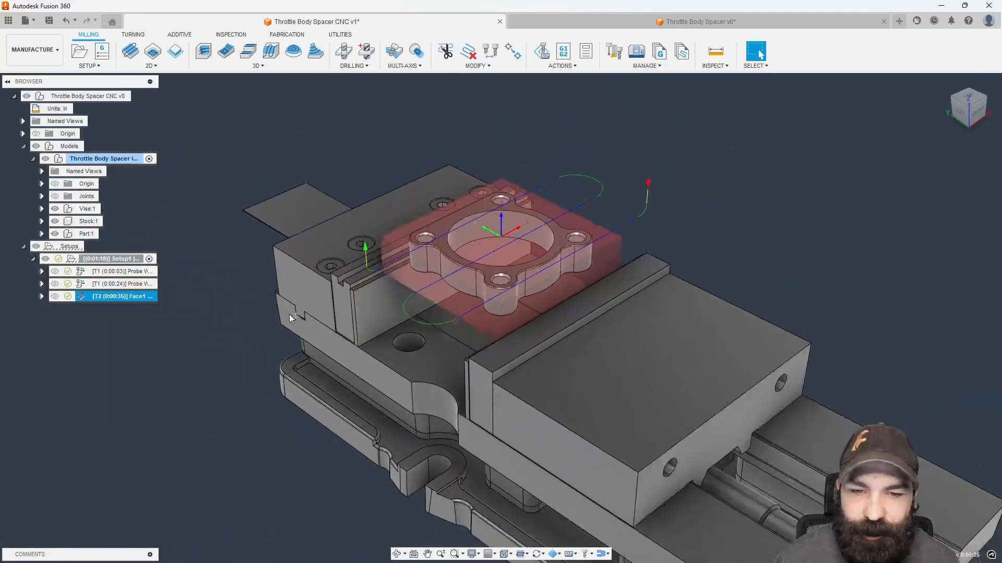